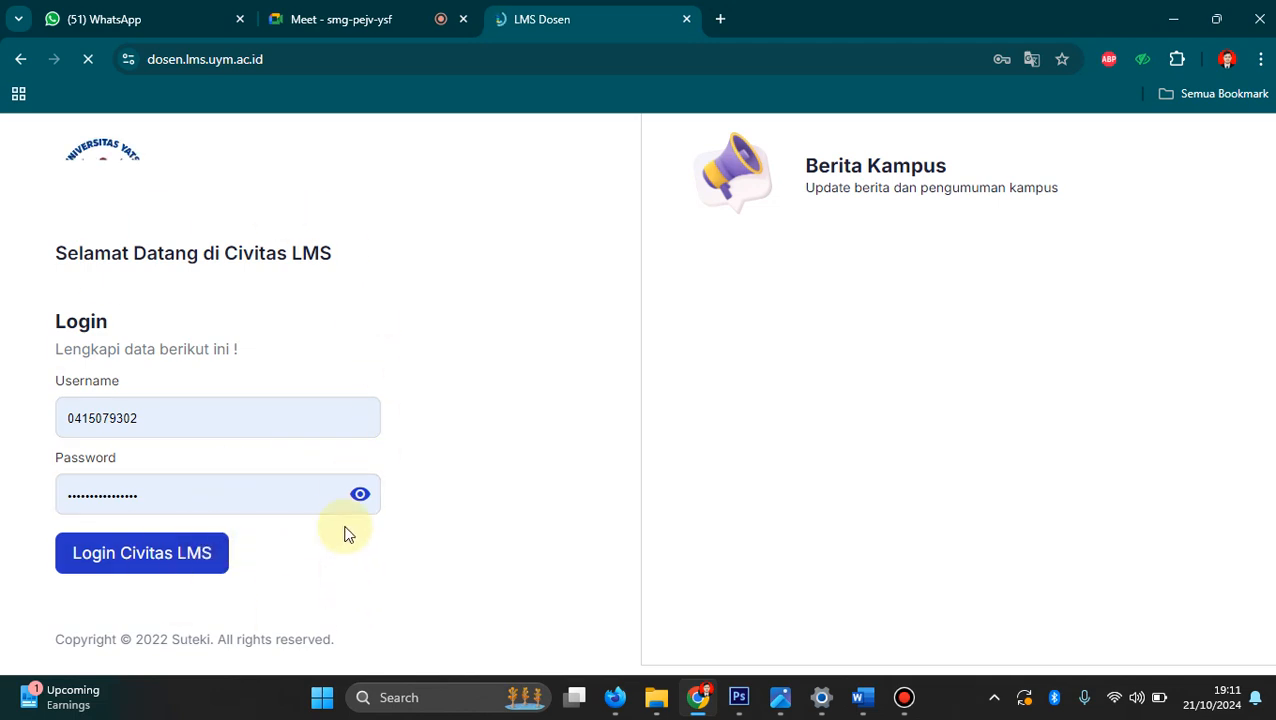
Log in to Civitas LMS with the prefilled credentials and open the Bank Soal page.
click(195, 553)
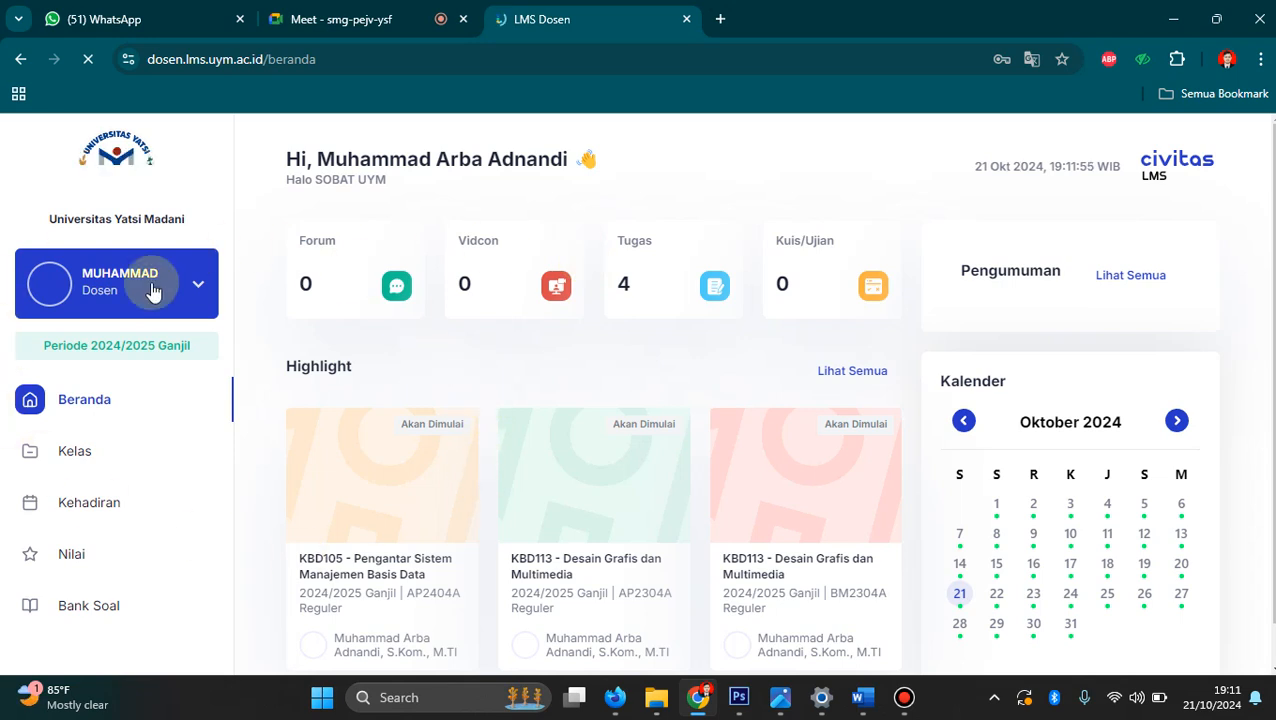
click(105, 613)
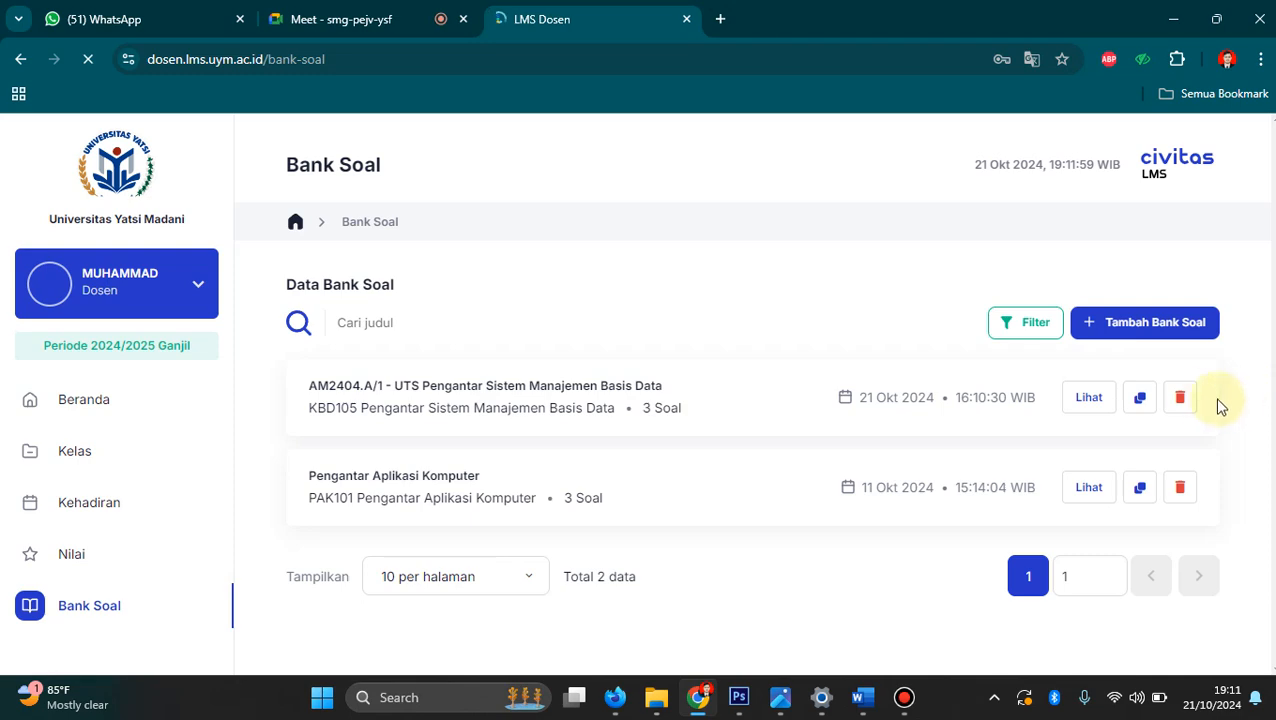
Delete the two question banks "AM2404.A/1 - UTS Pengantar Sistem Manajemen Basis Data" and "Pengantar Aplikasi Komputer", including their questions.
click(1181, 399)
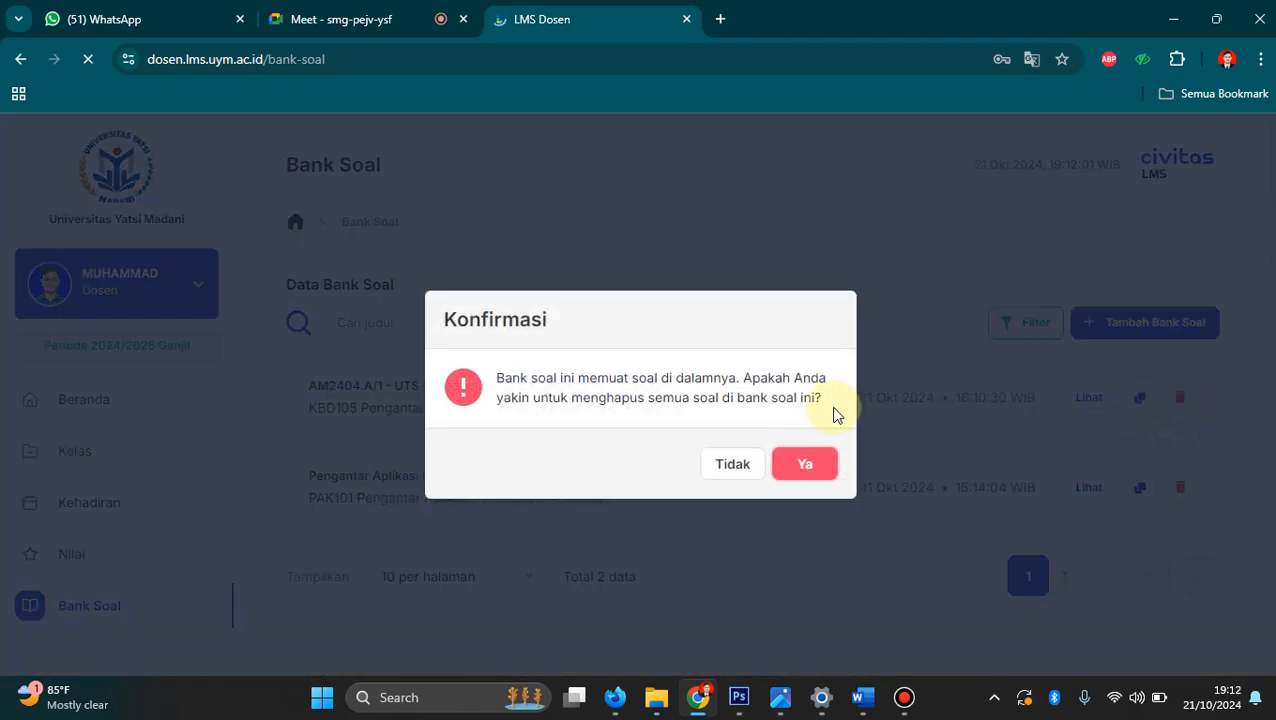
click(818, 463)
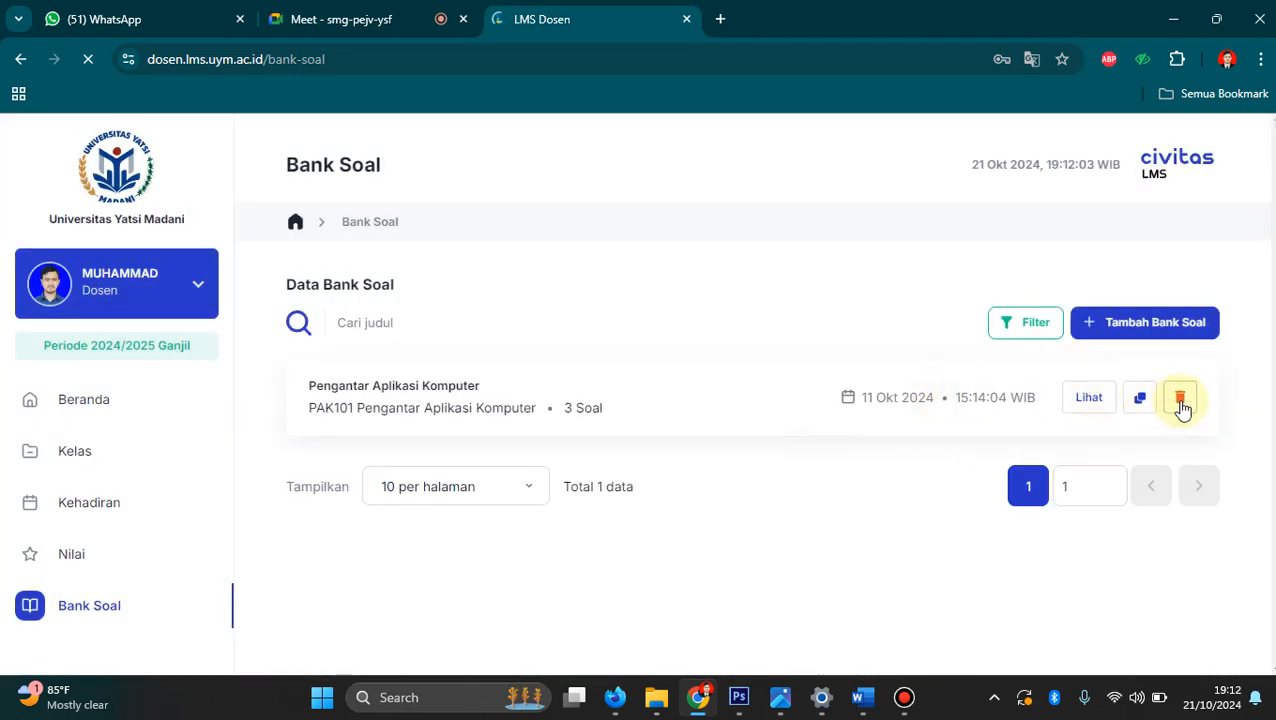
click(1181, 400)
click(811, 463)
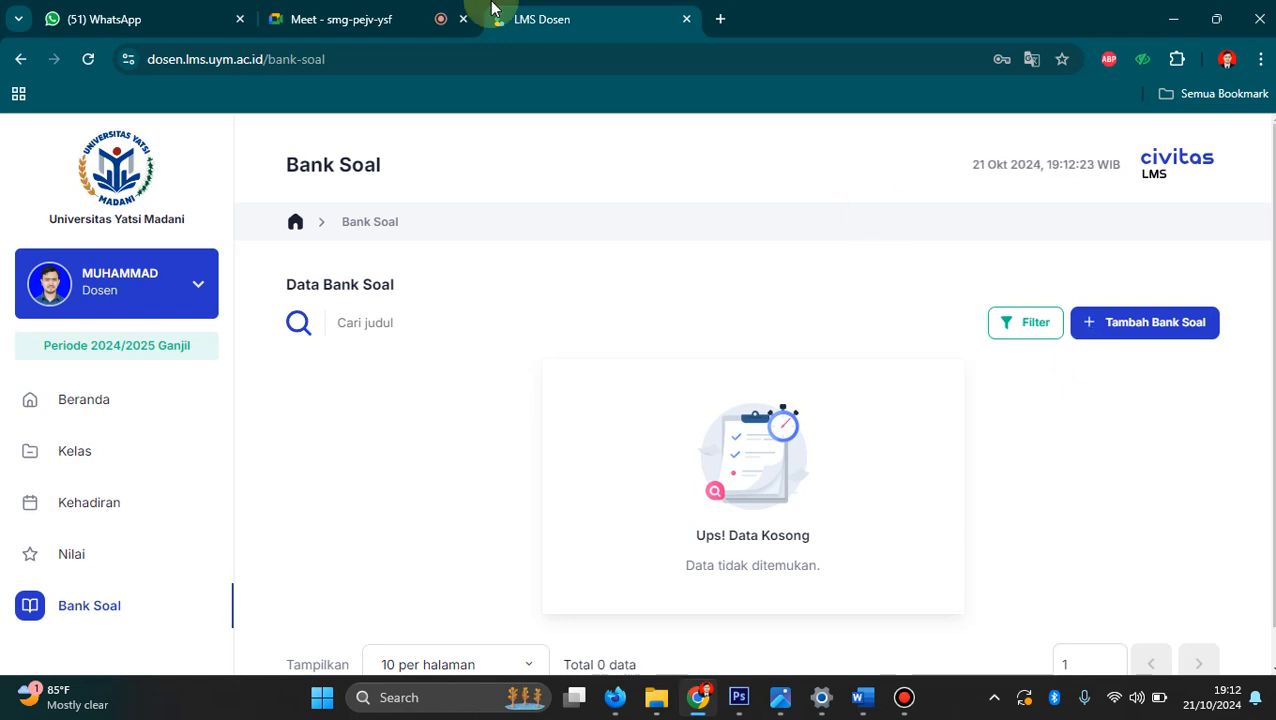
click(424, 10)
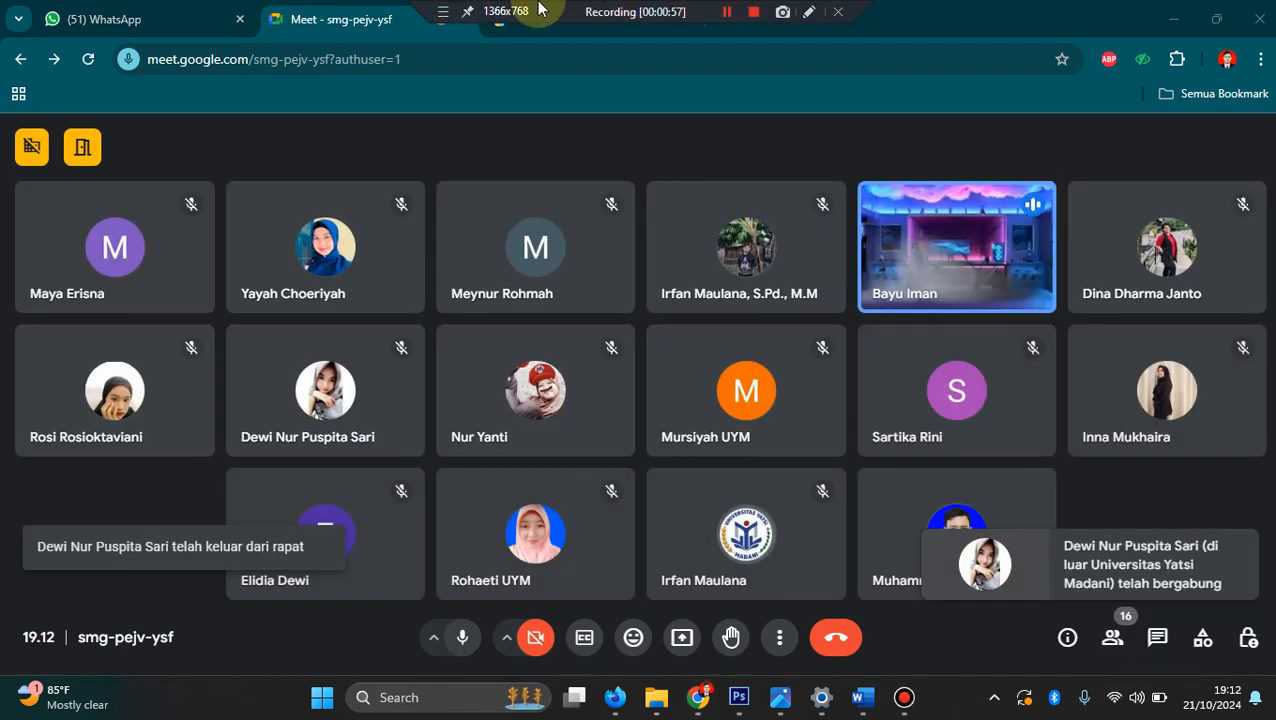
click(507, 35)
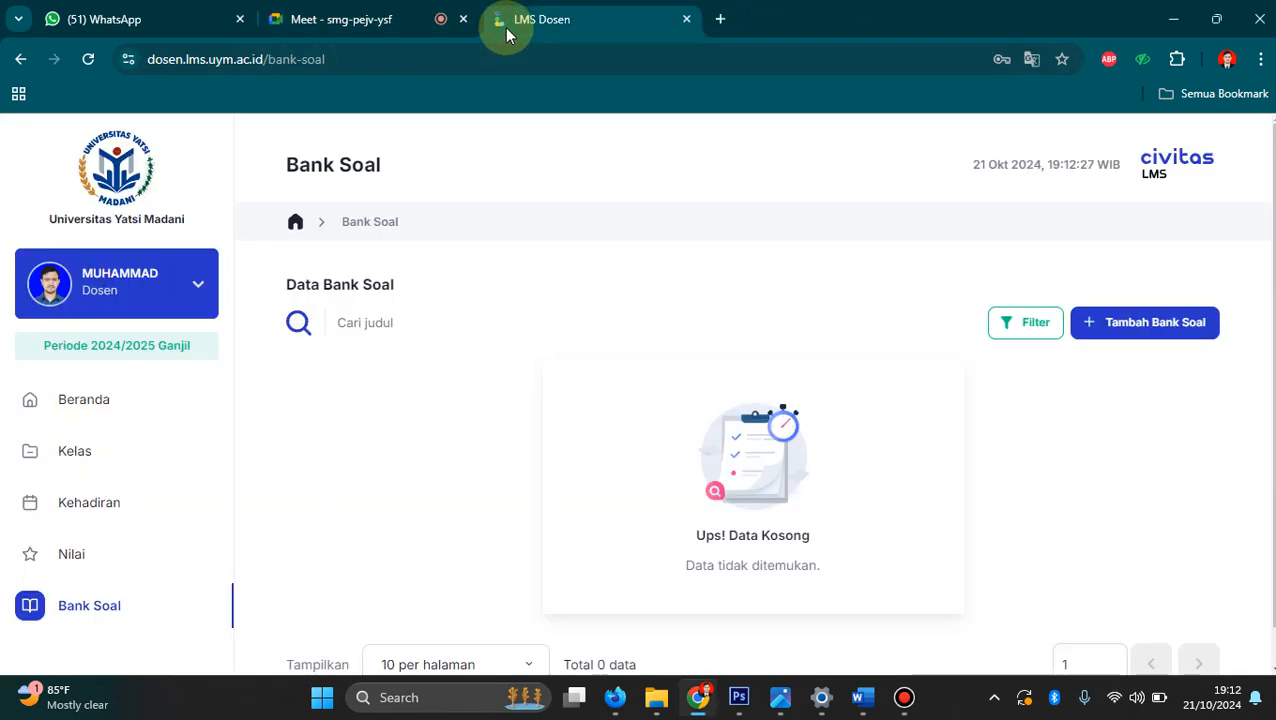
mouse_move(873, 692)
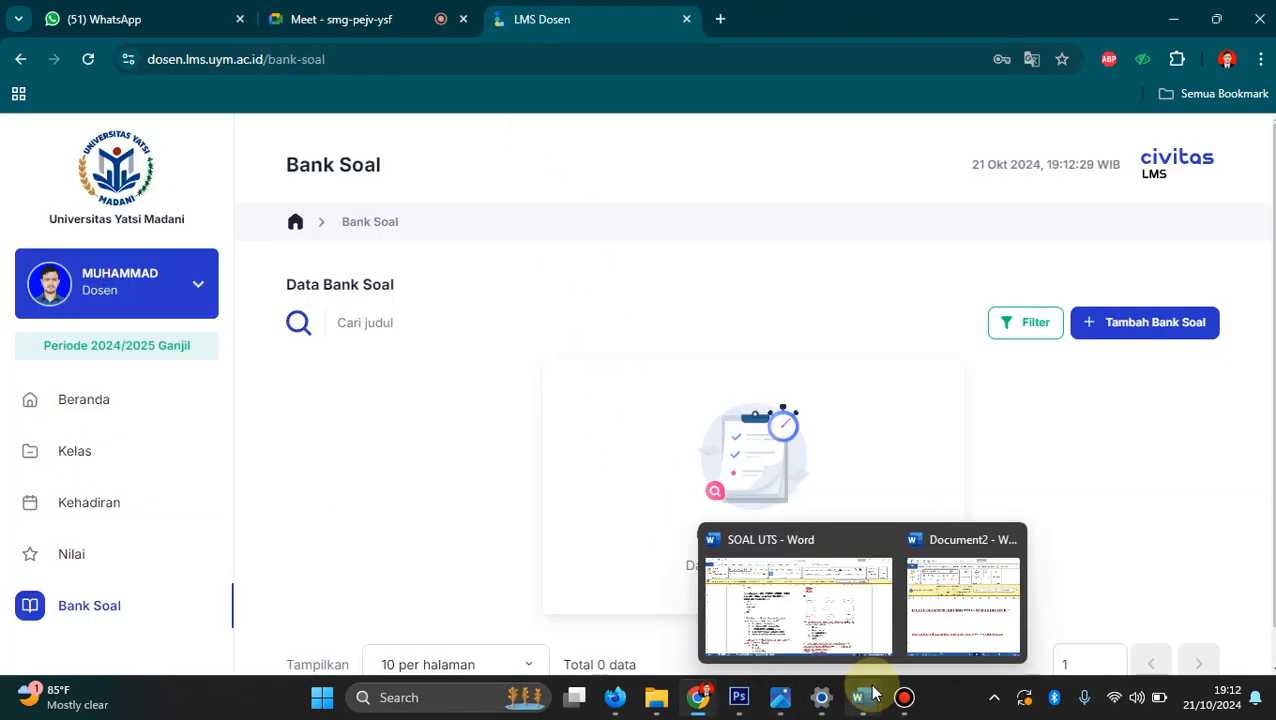
Share the entire screen in the Google Meet call, return to the LMS Dosen page and hide the sharing notice.
click(328, 17)
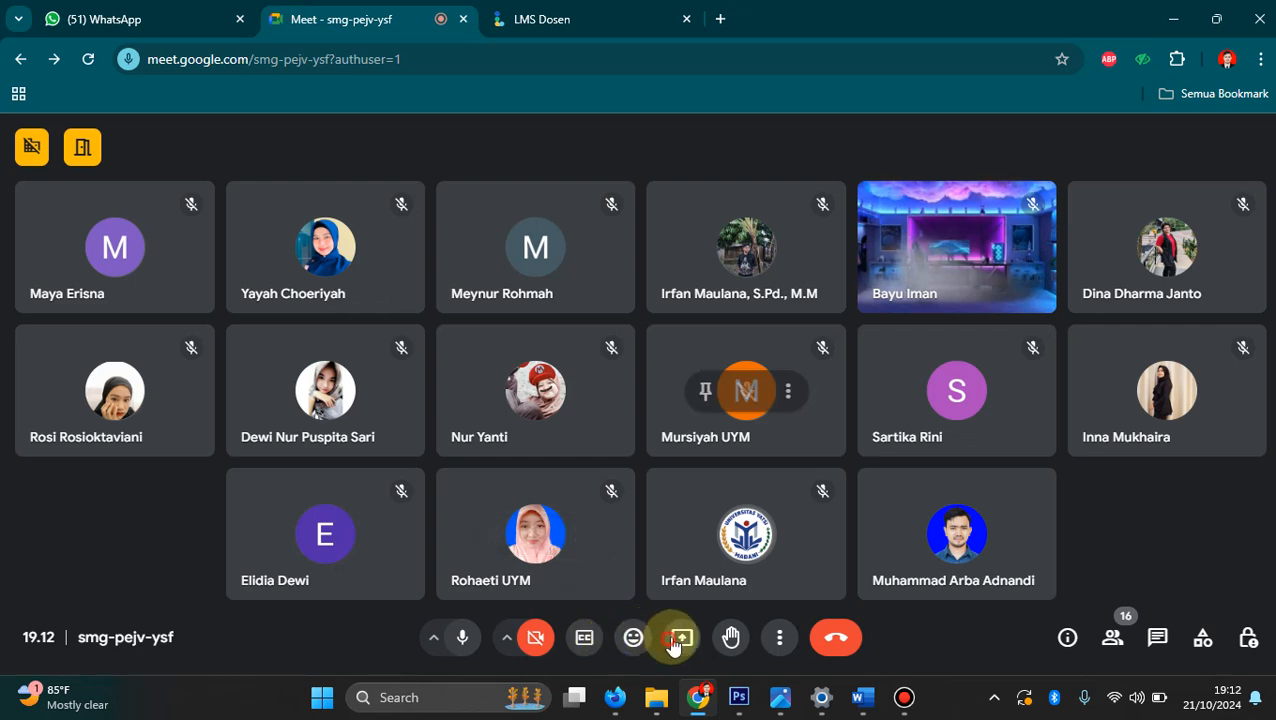
click(670, 645)
click(803, 168)
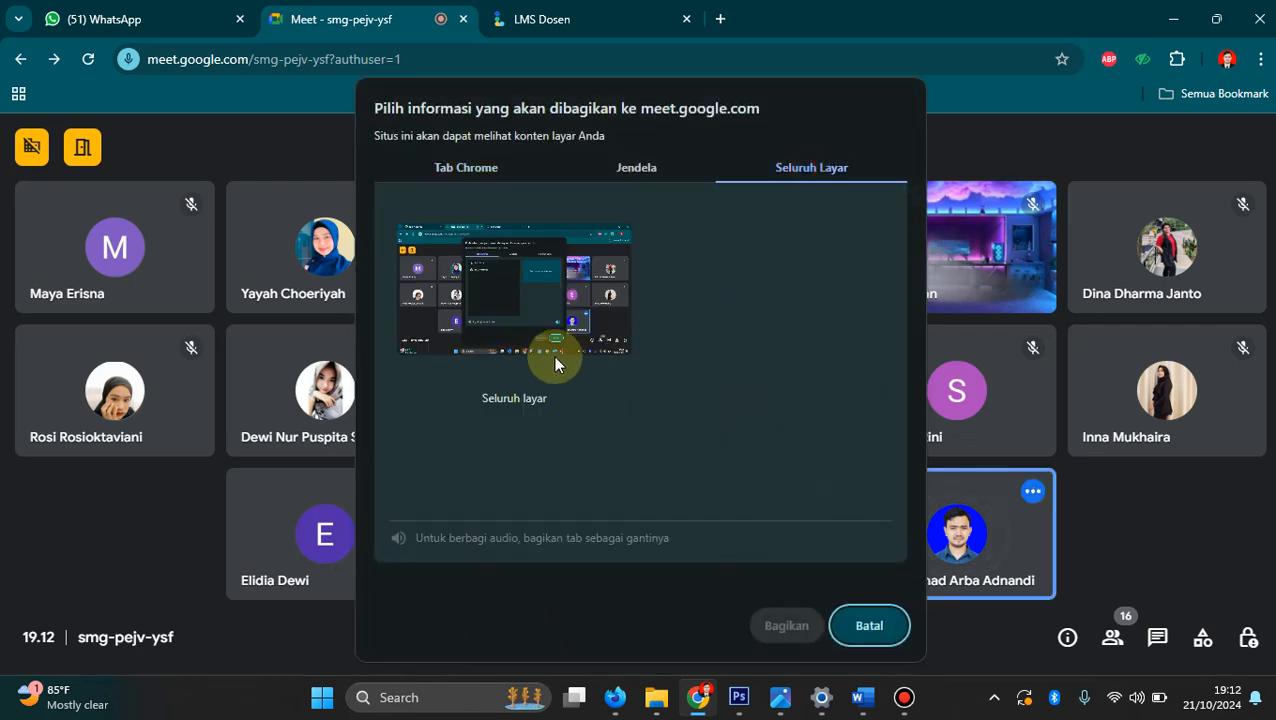
click(577, 368)
click(787, 628)
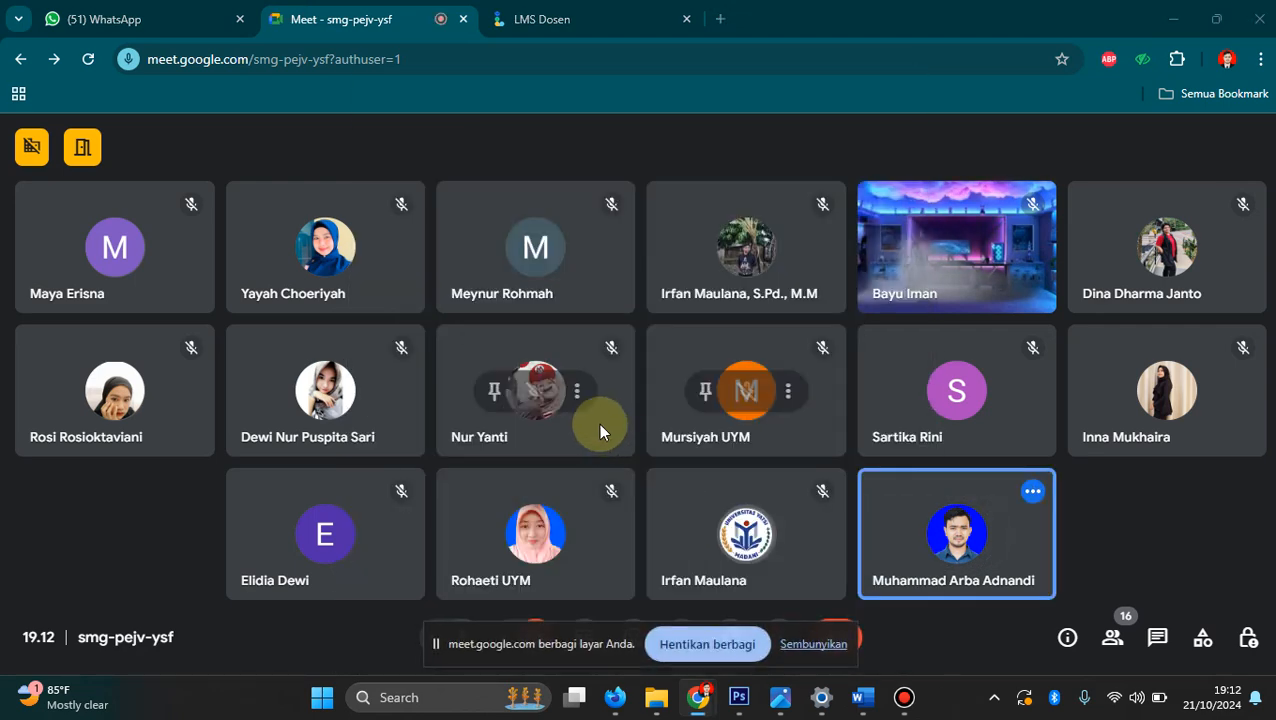
click(538, 12)
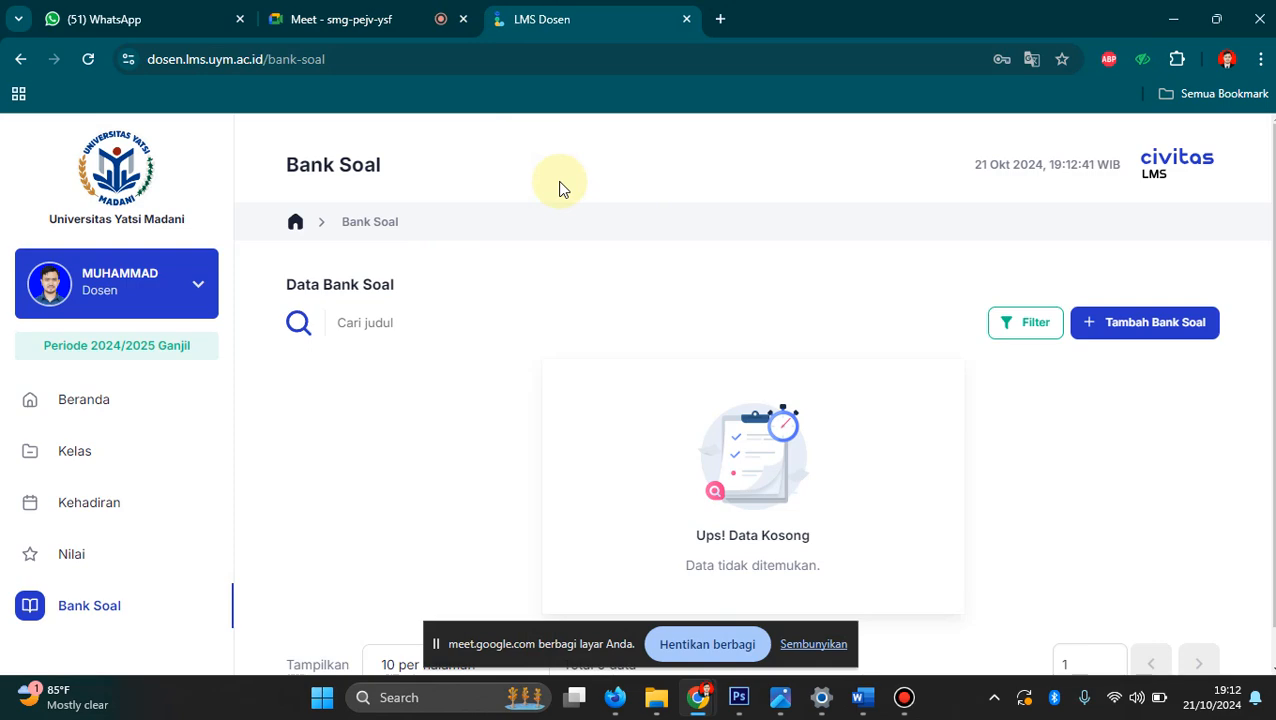
click(845, 652)
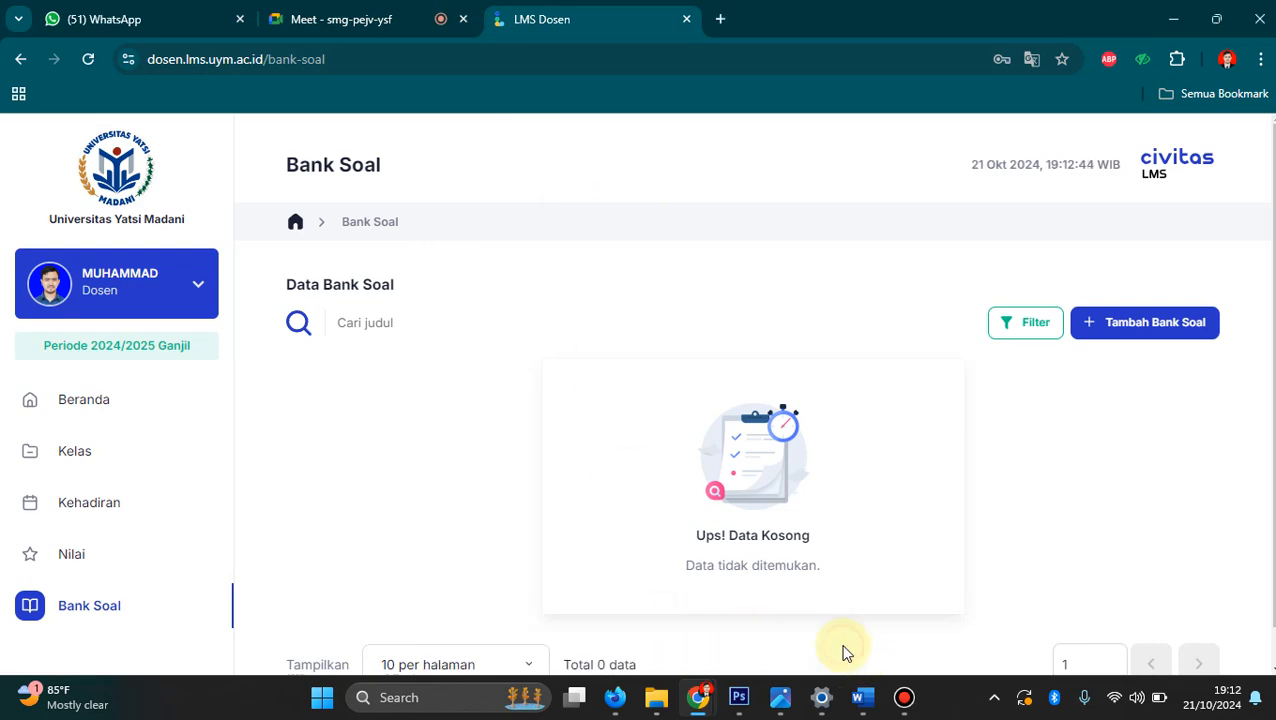
click(63, 410)
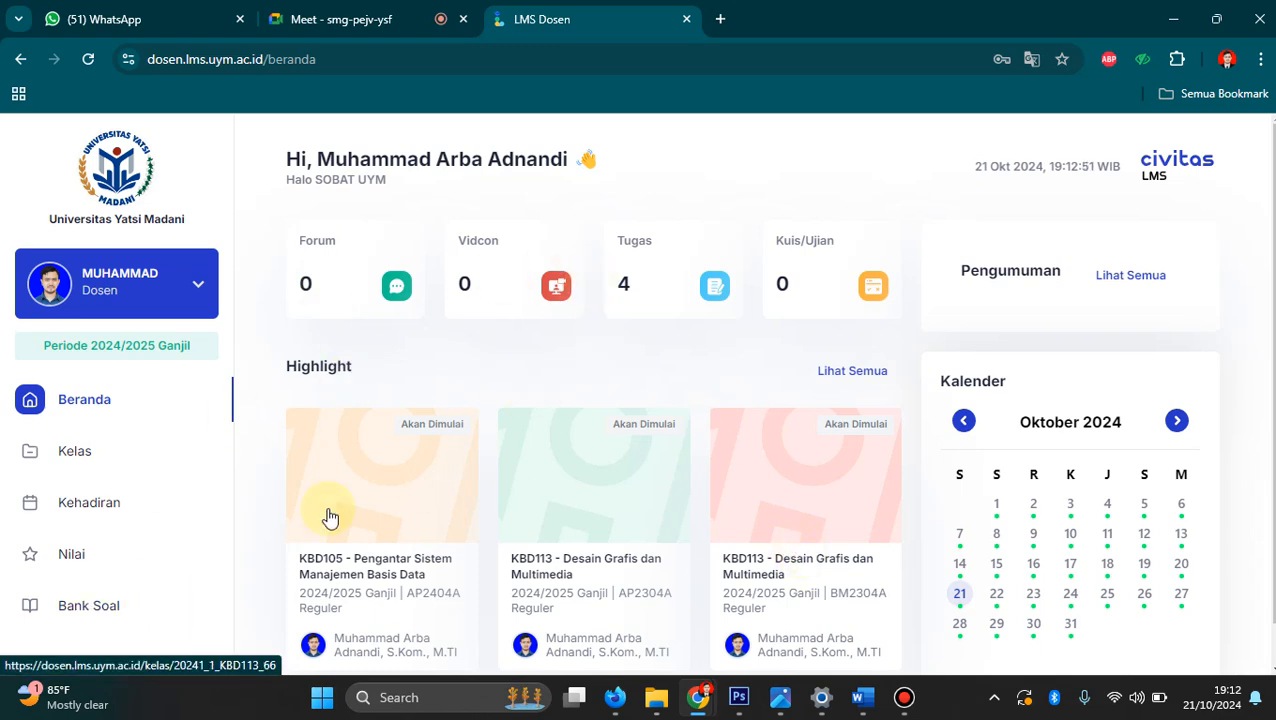
click(100, 605)
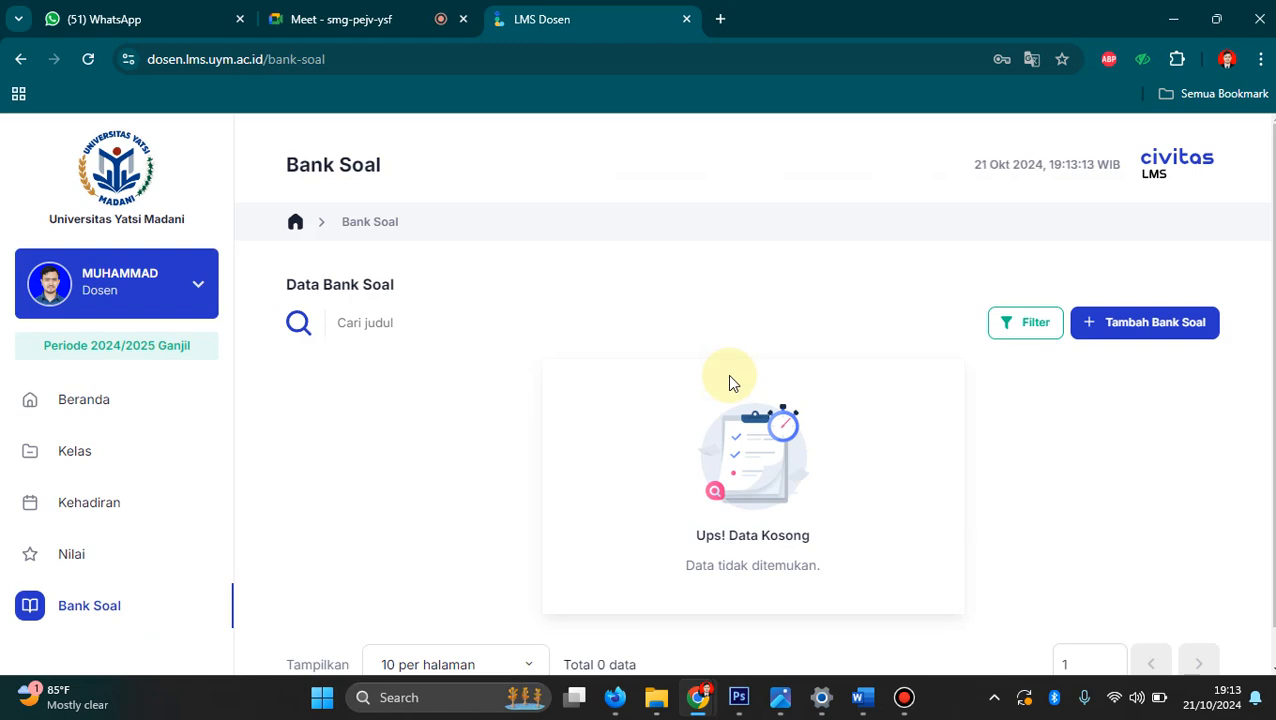
Start a new question bank and give it the title "Soal UTS - AP2404.A/1 - Pengantar Manajemen Sistem Basis Data".
click(1095, 322)
click(649, 288)
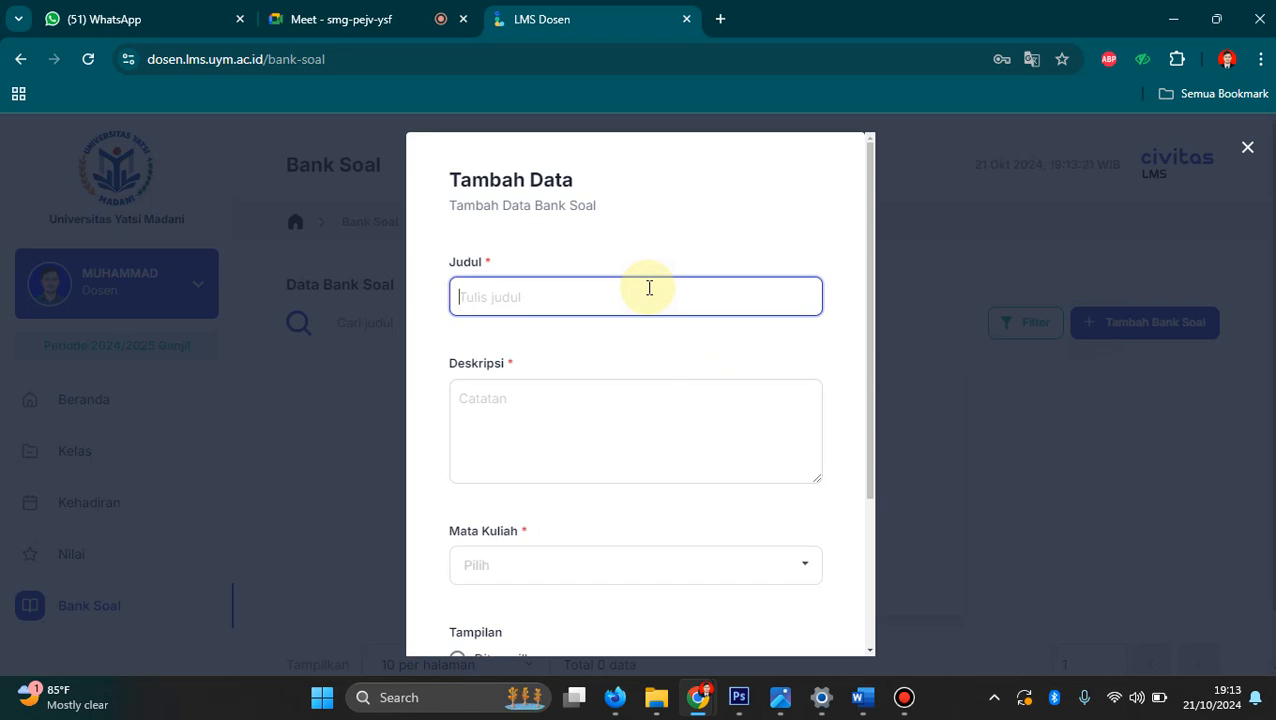
text(S)
key(BackSpace)
text(S)
key(BackSpace)
text(Sol)
key(BackSpace)
key(BackSpace)
text(al)
key(BackSpace)
text(l UTS - AP2404)
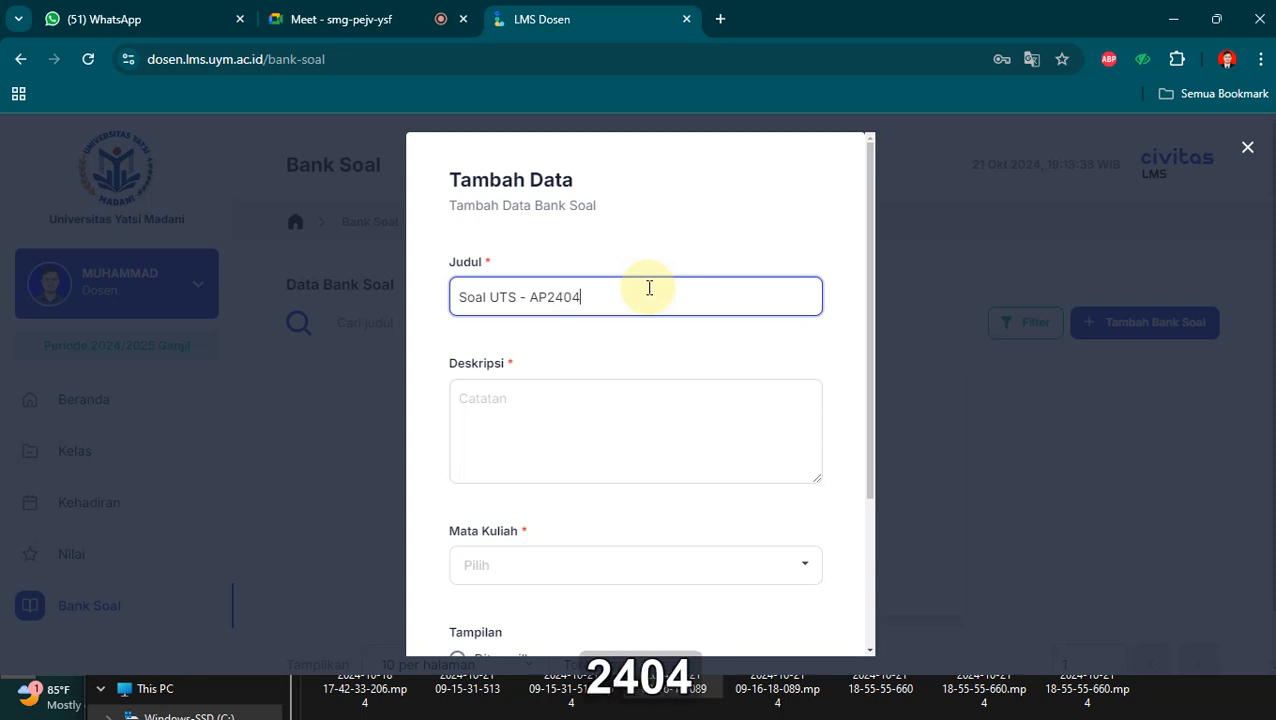
text(.A/)
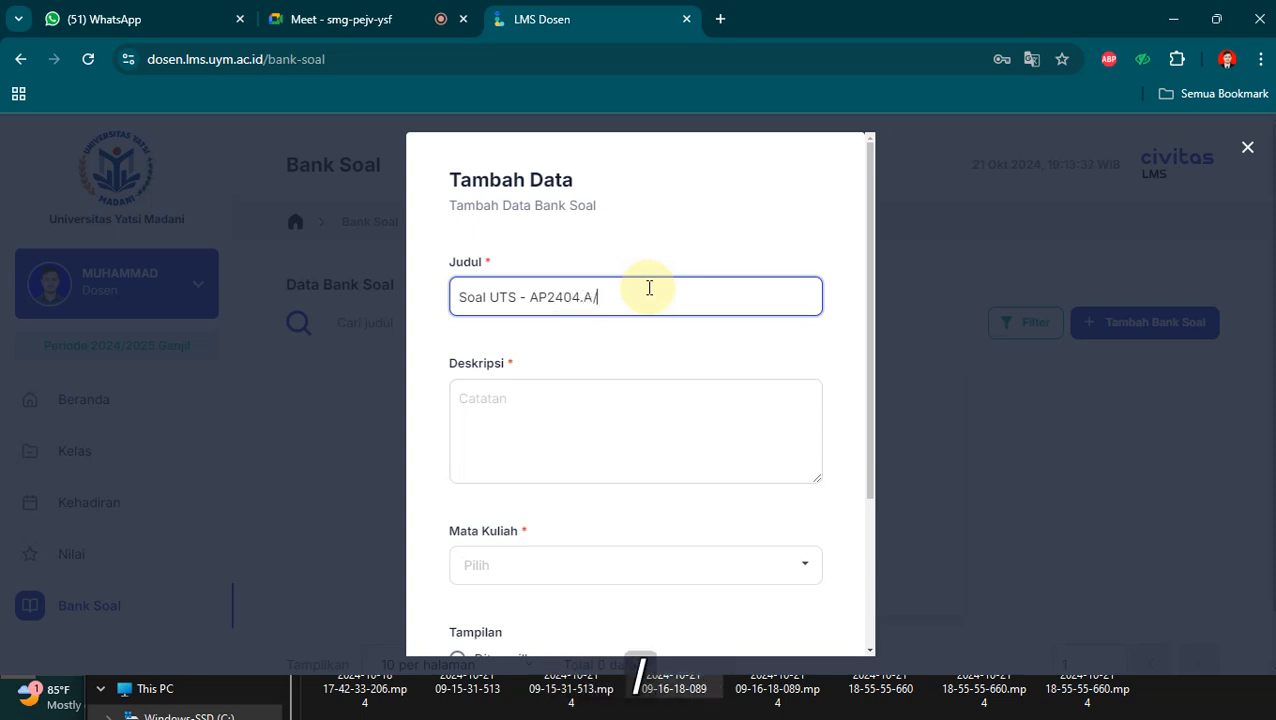
text(1 -)
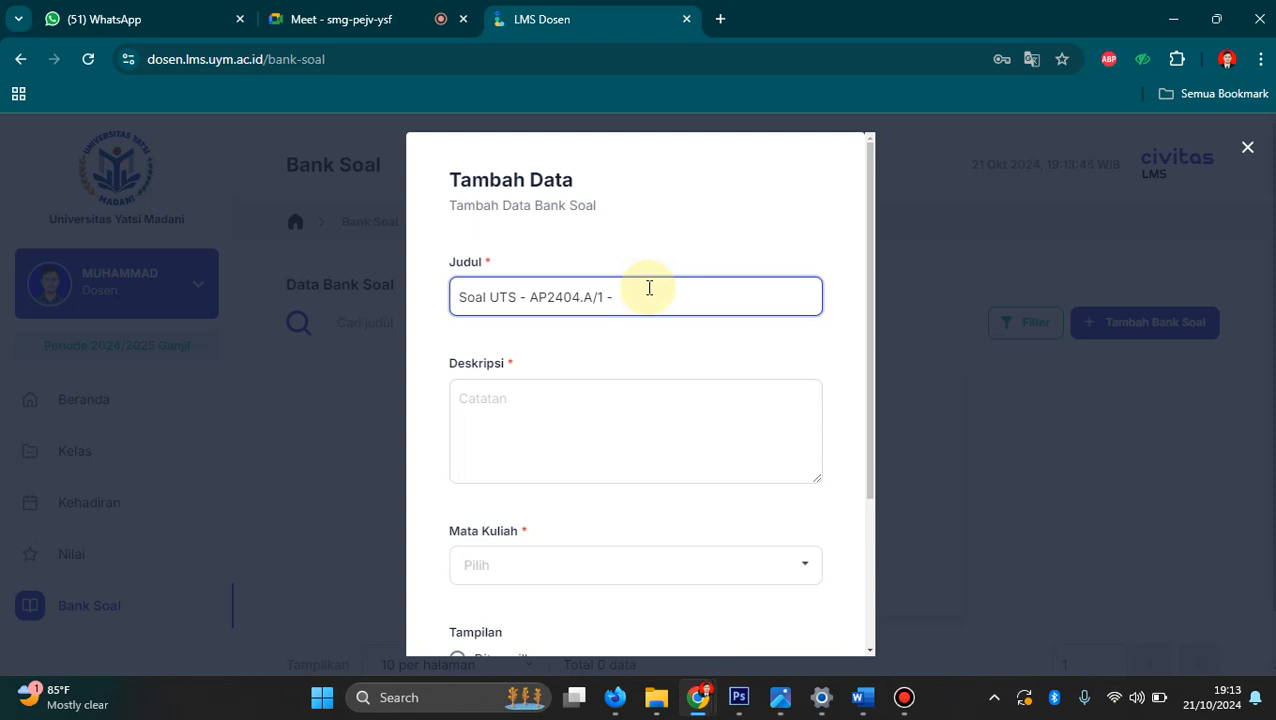
text(Pengantar )
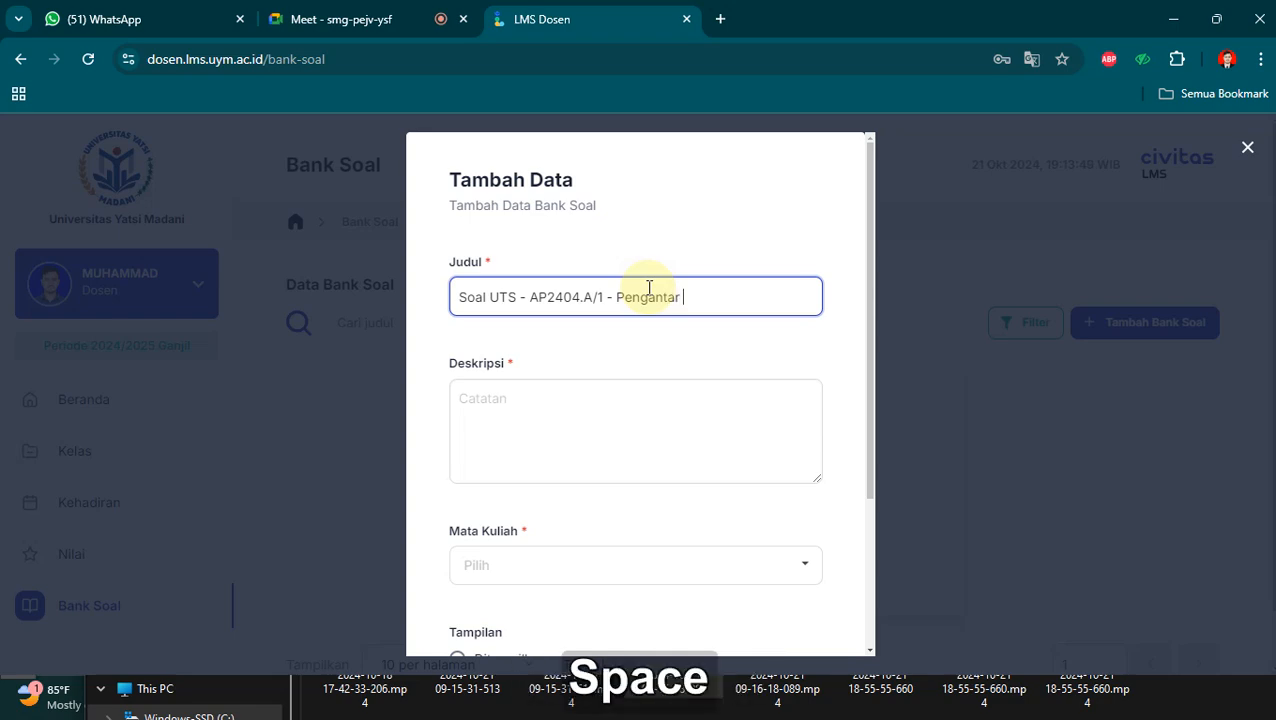
text(Manajemen Sistem Basis )
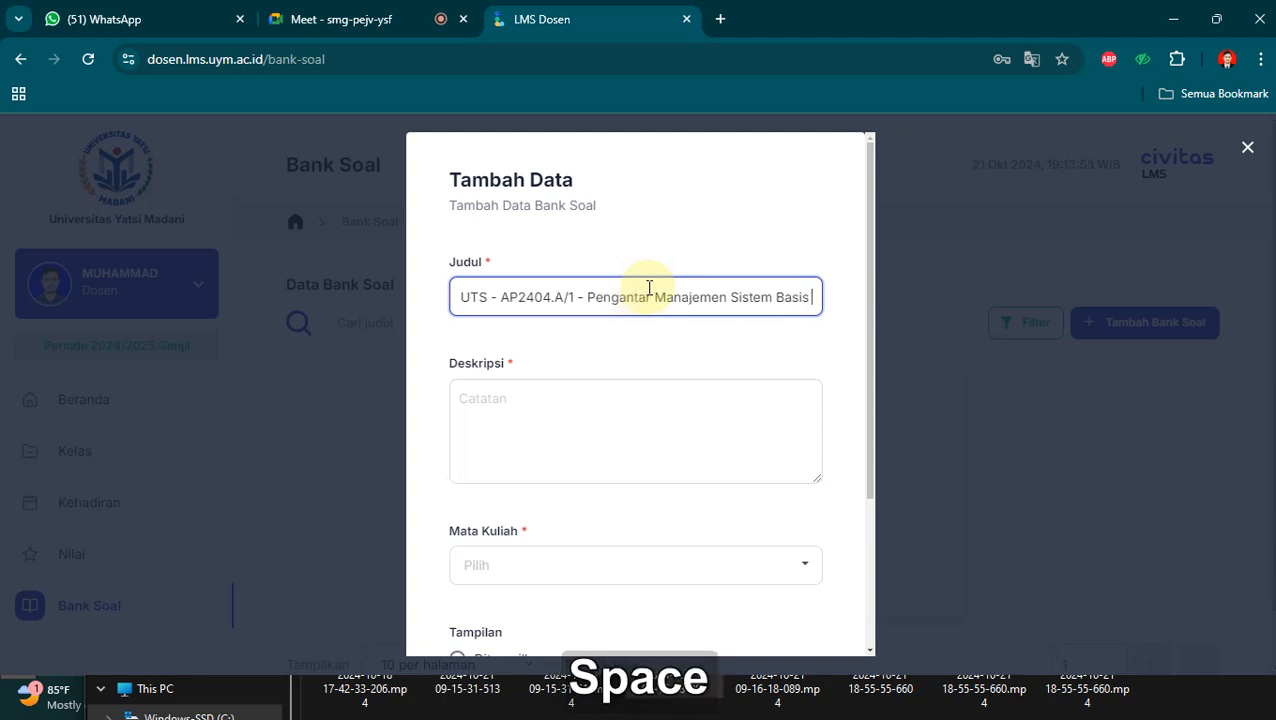
text(DAT)
key(BackSpace)
key(BackSpace)
text(ata)
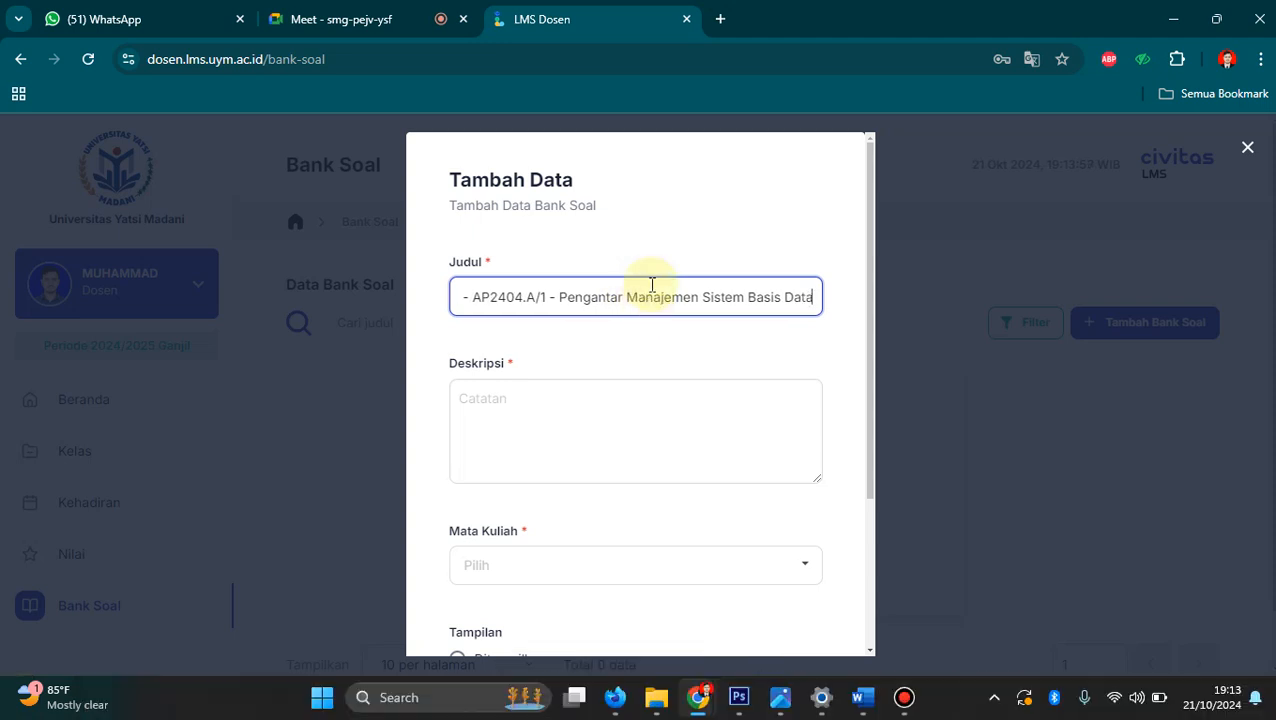
Copy the question bank's full title into its description.
drag(622, 296, 436, 294)
click(486, 304)
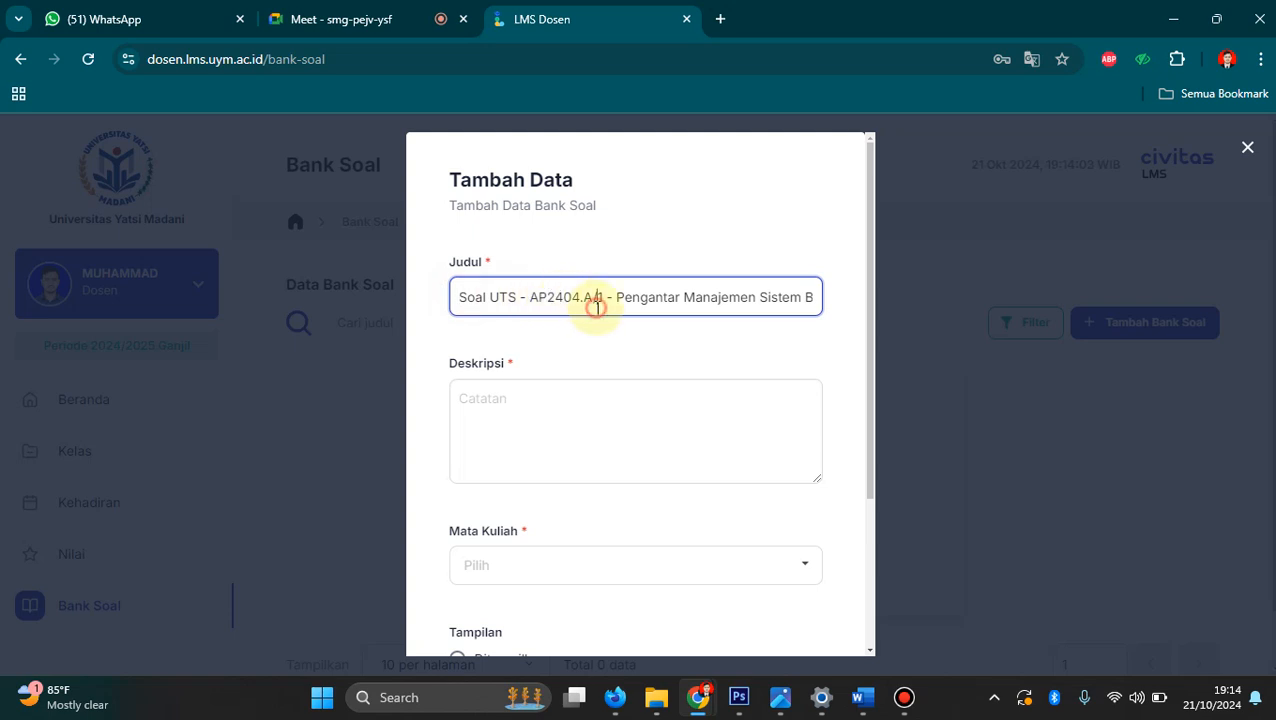
drag(460, 298, 806, 285)
key(ctrl+c)
click(619, 410)
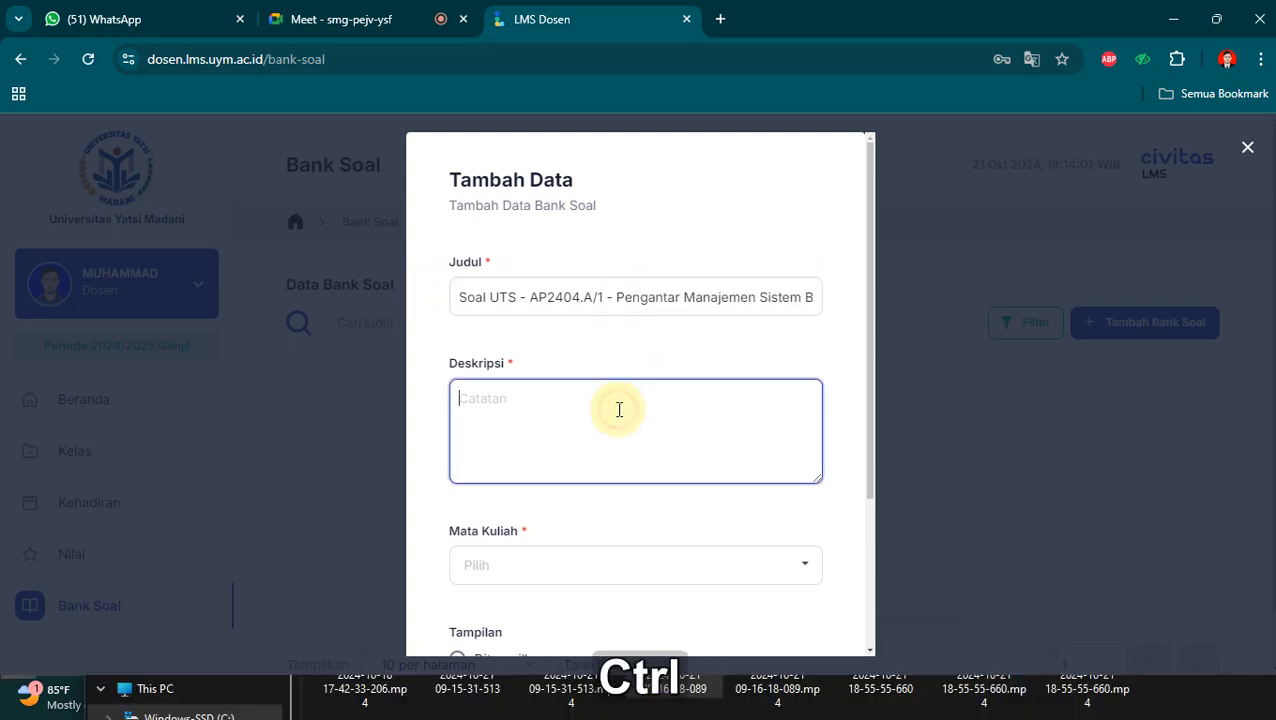
key(ctrl+v)
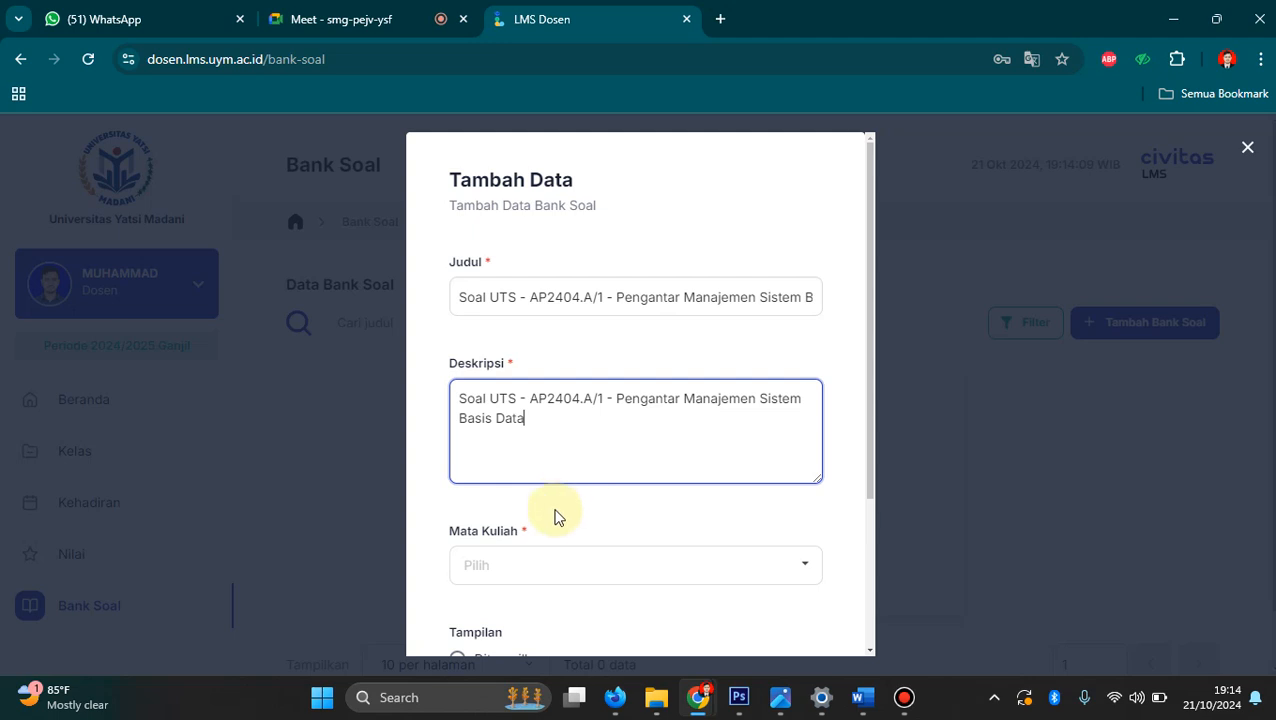
Set the course to KBD105 - Pengantar Sistem Manajemen Basis Data and the display to Disembunyikan, and add the question bank.
scroll(581, 470, down, 1)
click(560, 337)
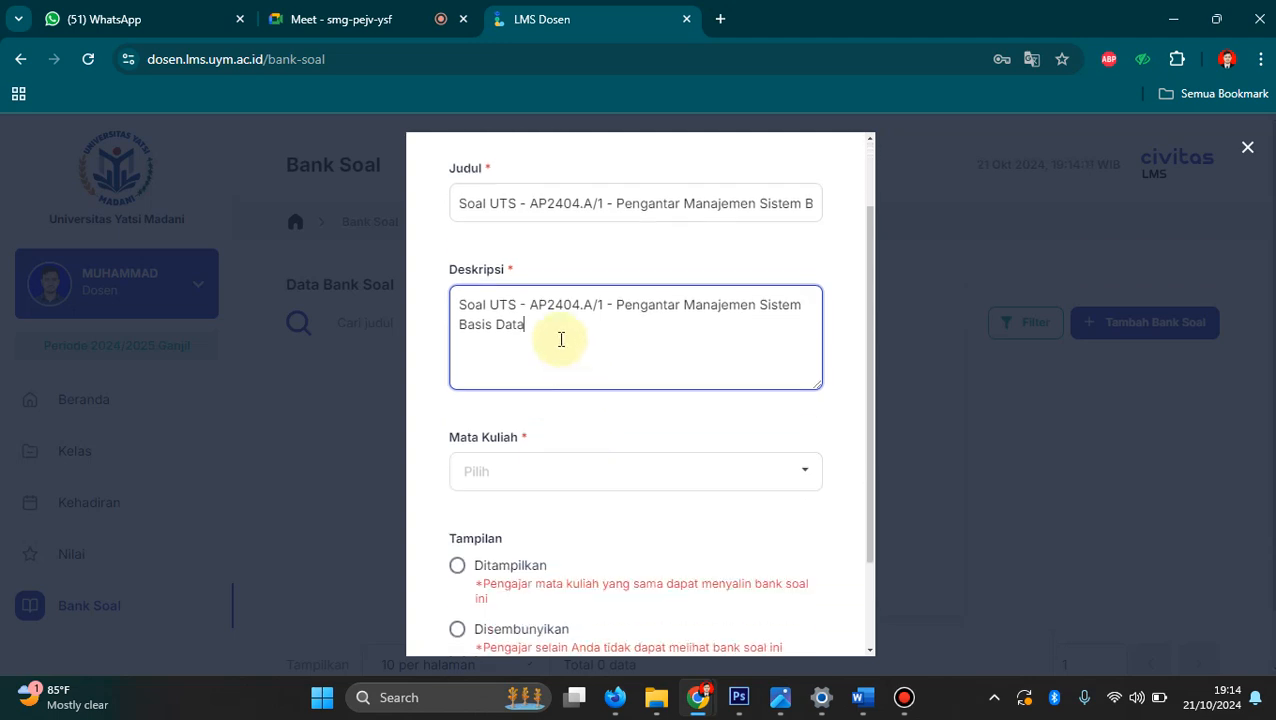
click(640, 473)
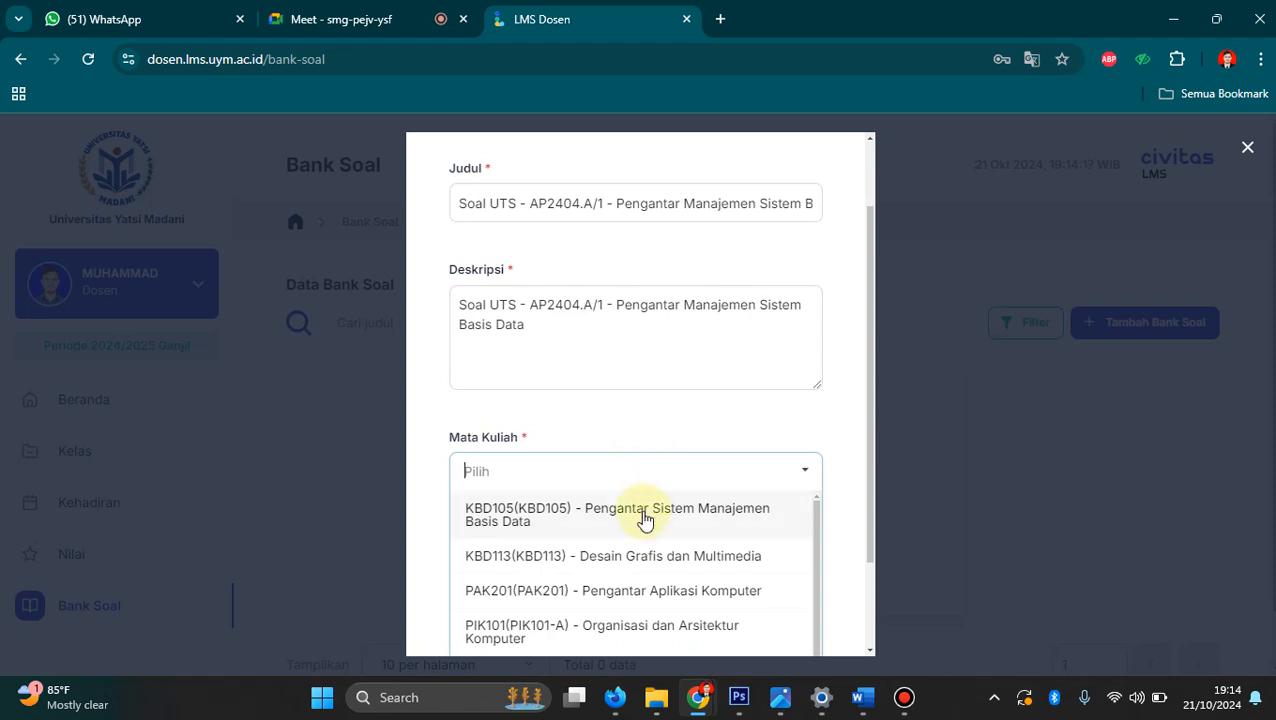
click(644, 518)
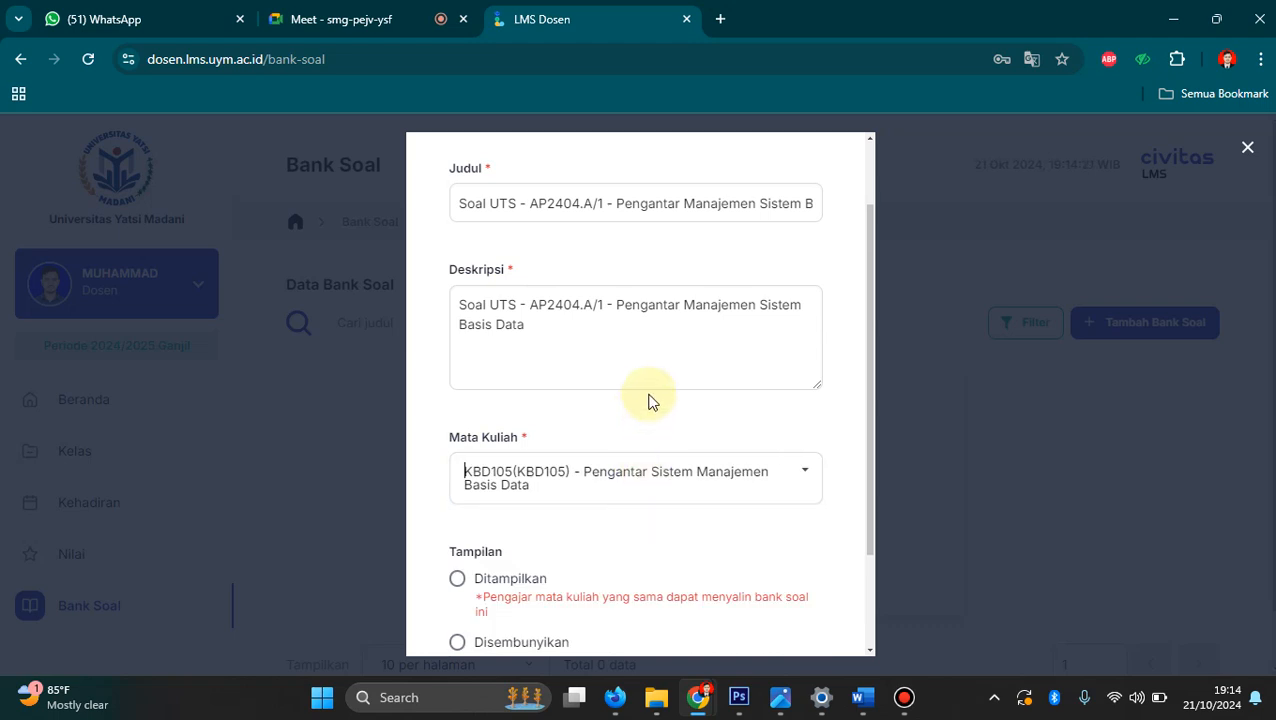
scroll(648, 398, down, 3)
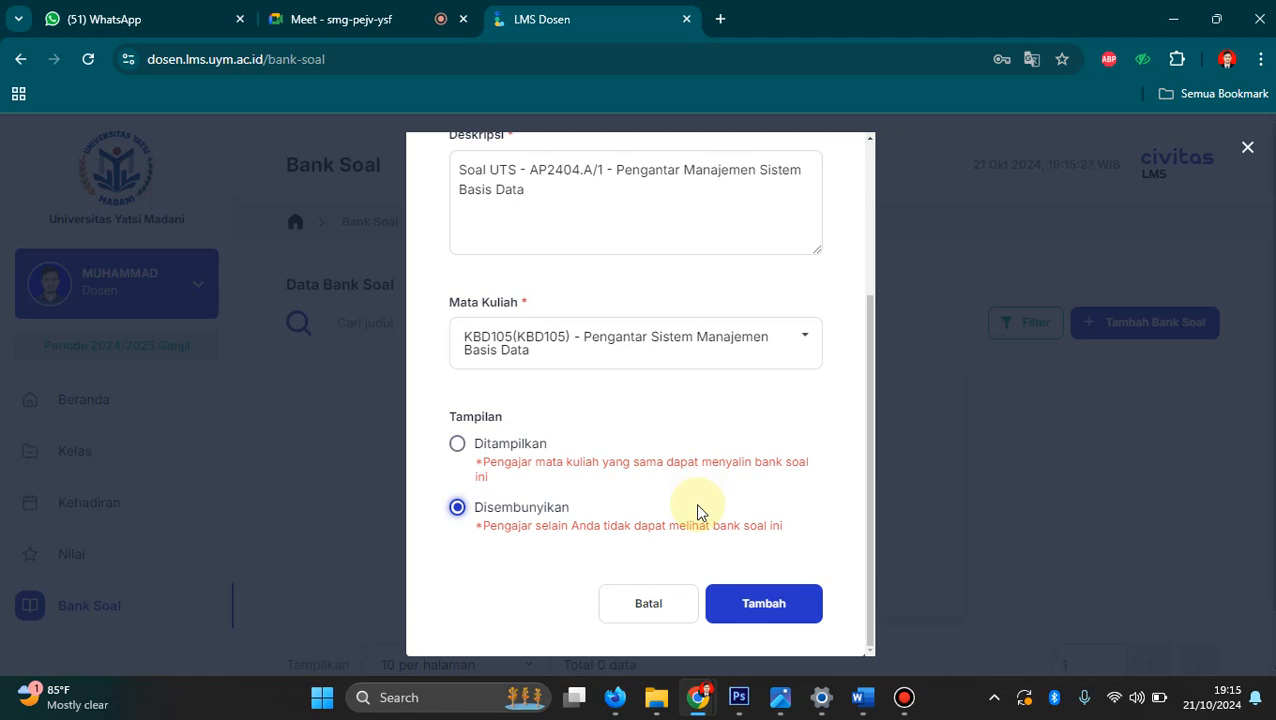
click(770, 606)
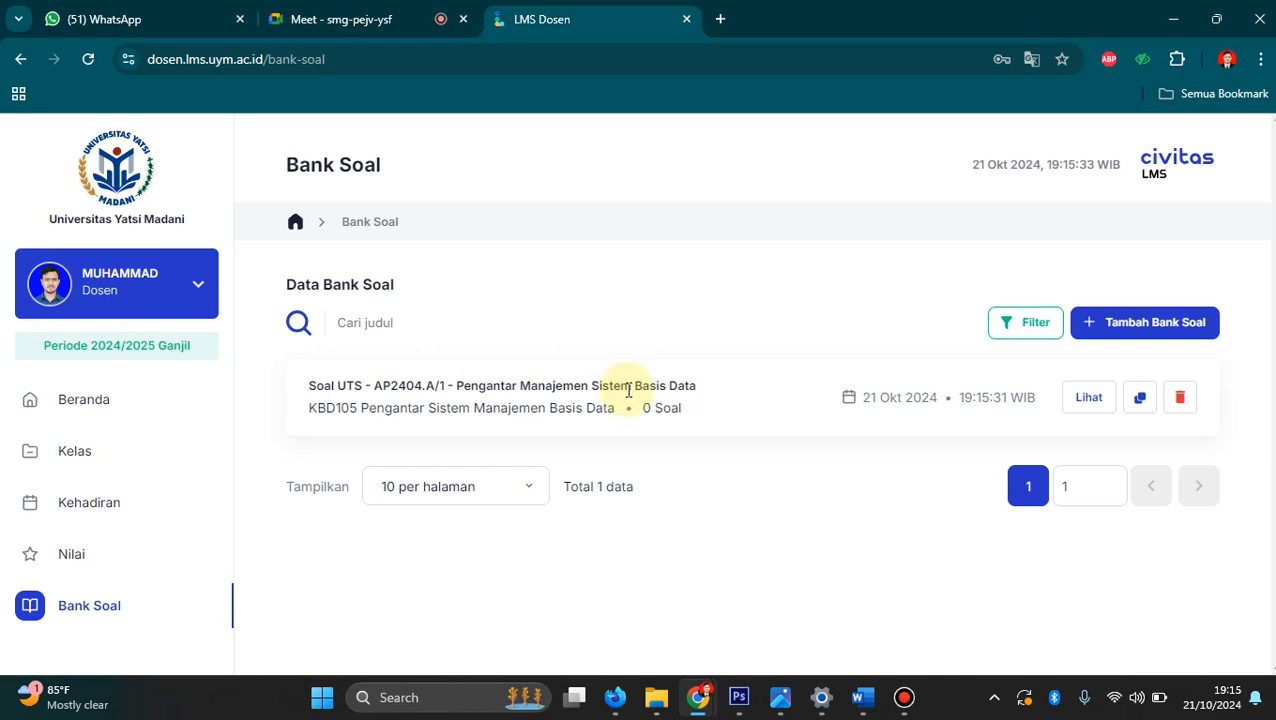
Open the new Soal UTS question bank and start a Soal Pilihan question, ready for entering its question text.
click(1089, 398)
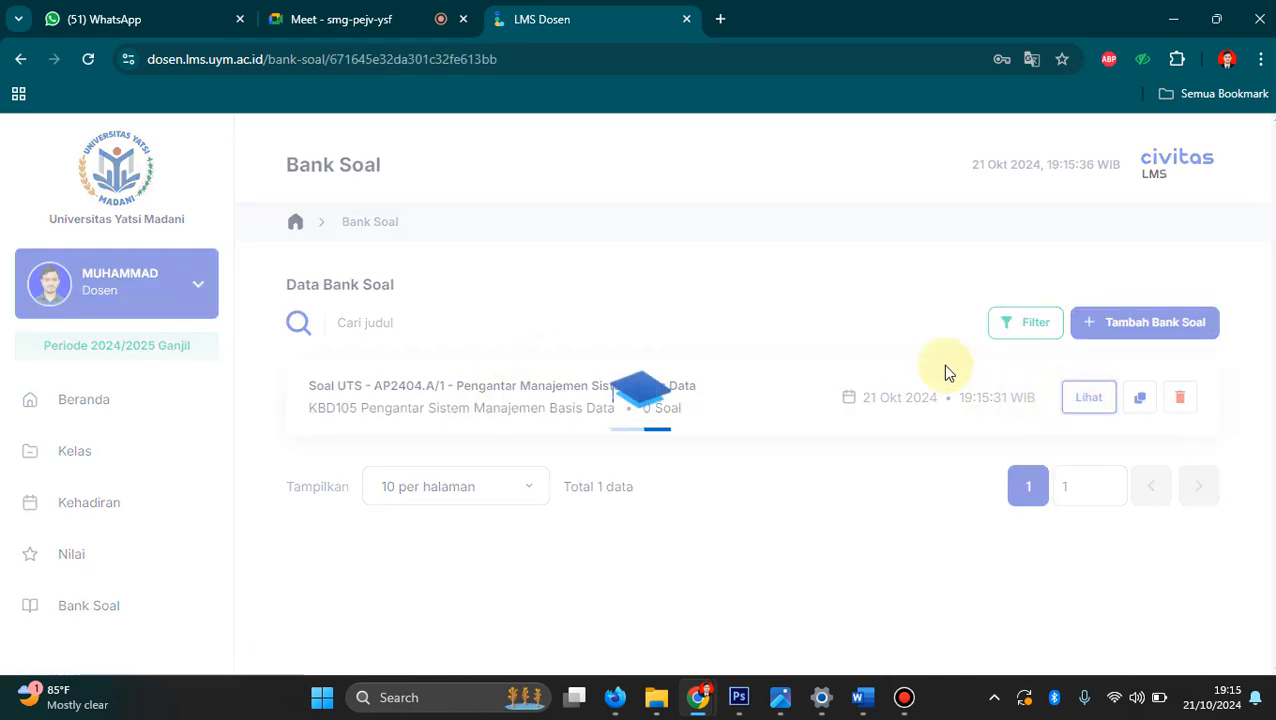
scroll(865, 355, down, 1)
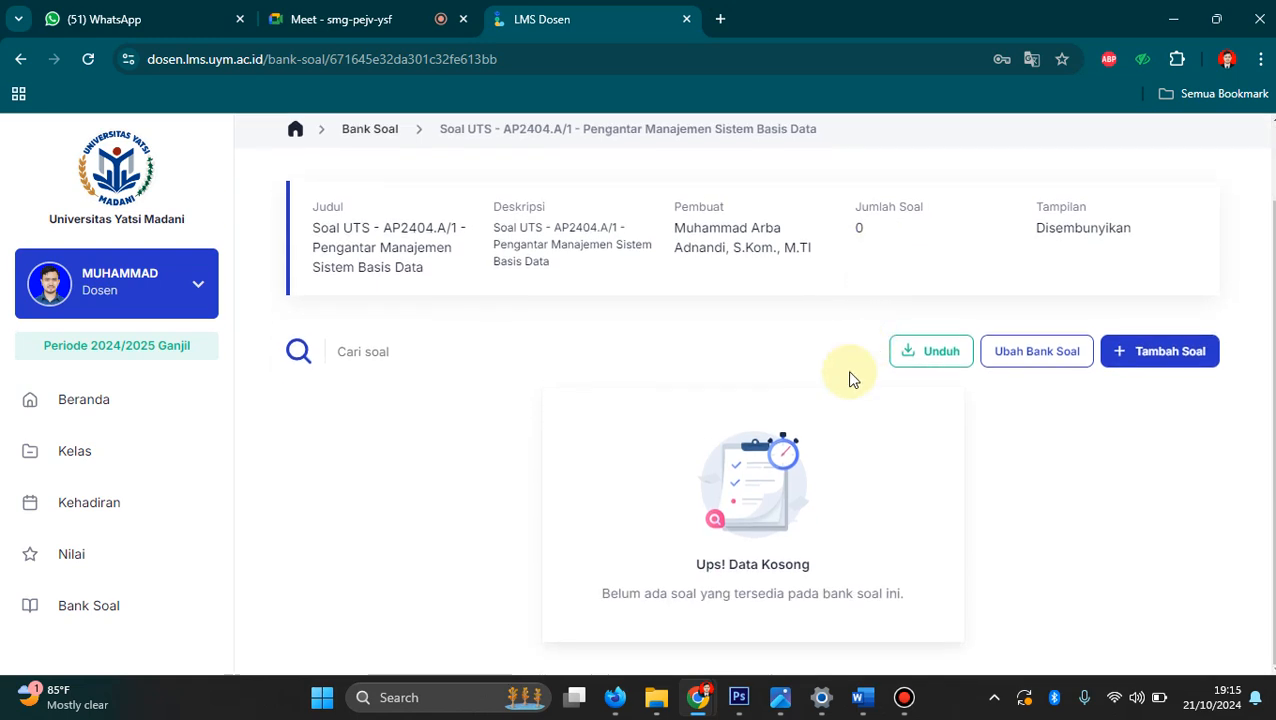
click(1131, 369)
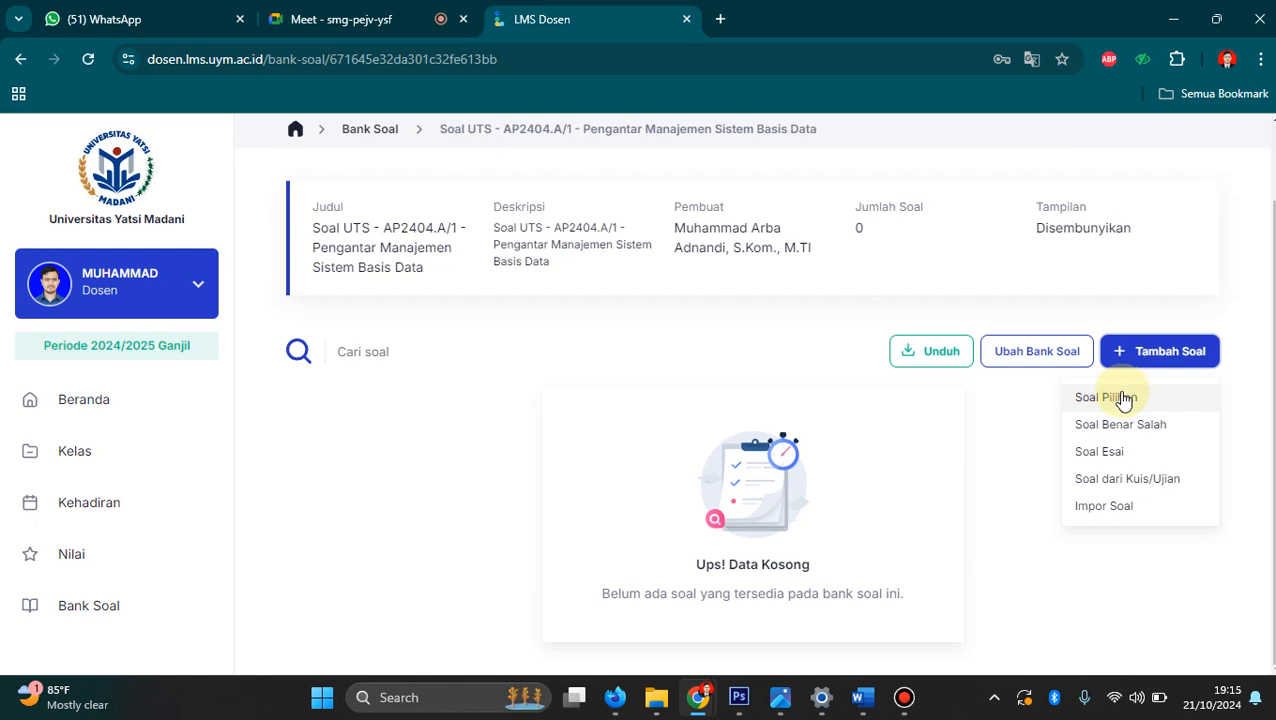
click(1120, 398)
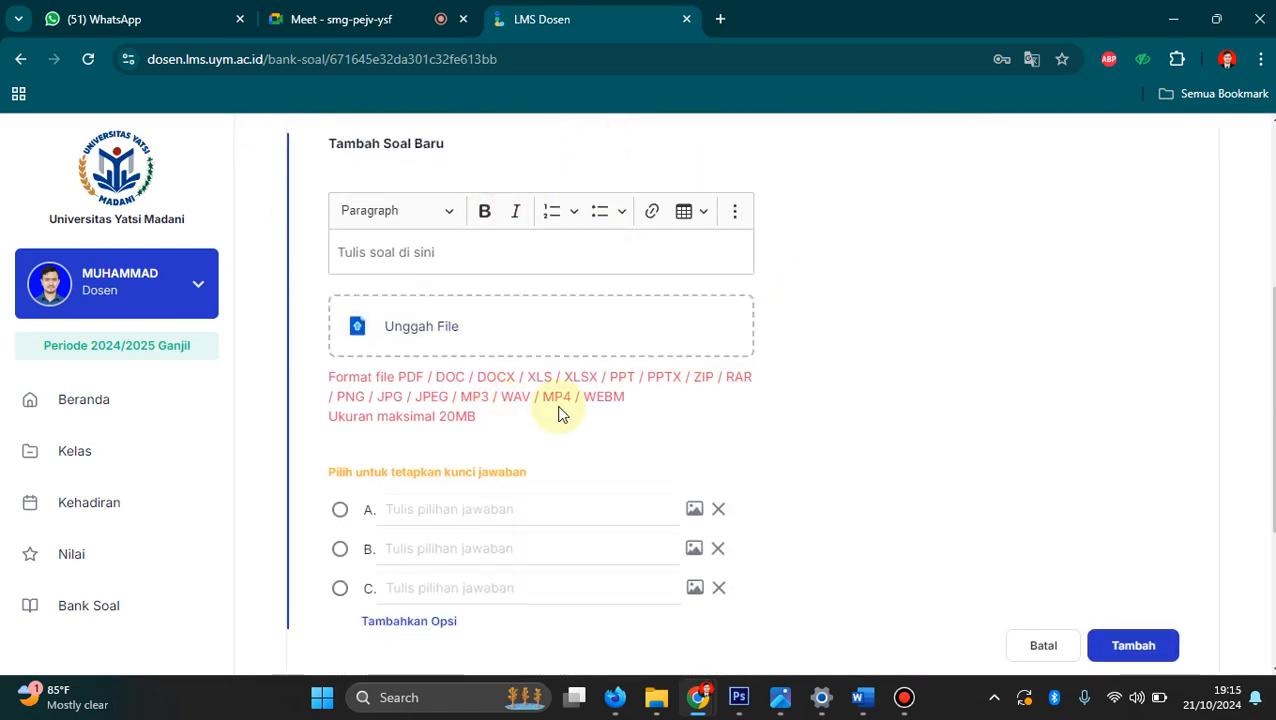
click(544, 256)
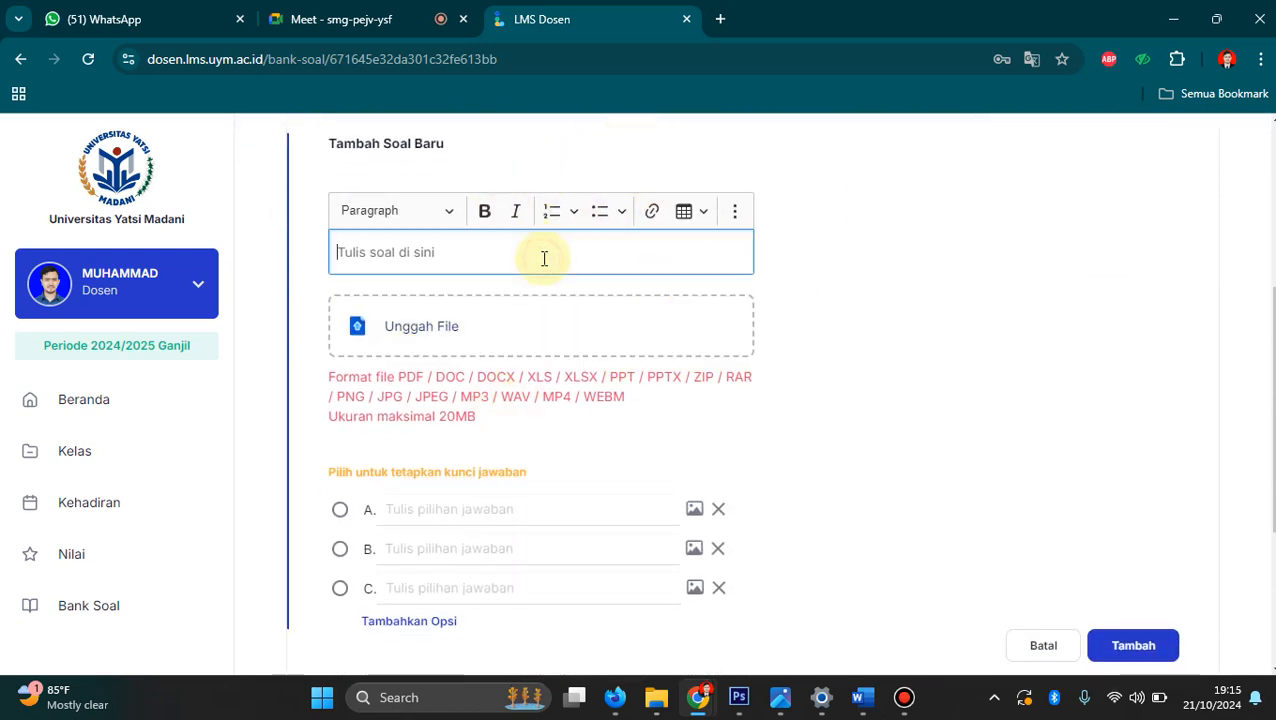
Copy question 6, "Objek riil yang dapat dibedakan satu sama lain, dalam Model ER, disebut….", from Word's Document2 into the new question's text.
click(862, 697)
click(953, 600)
scroll(808, 373, up, 5)
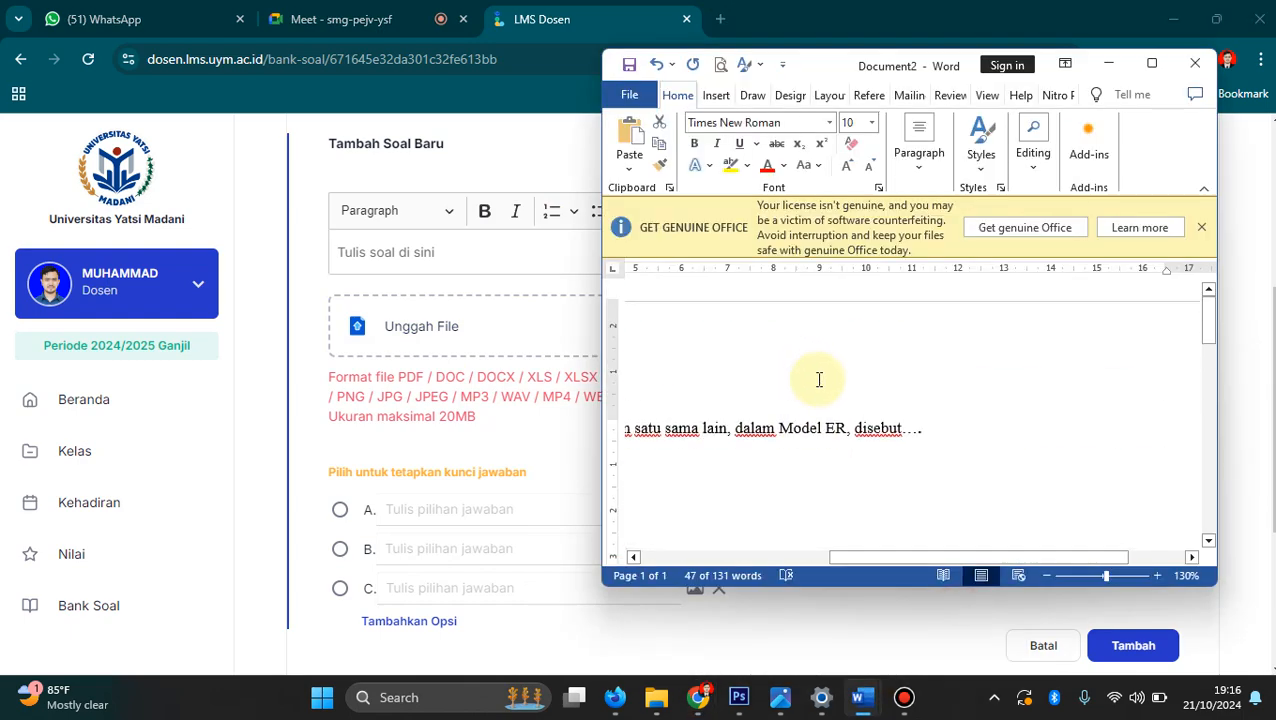
drag(840, 563, 655, 588)
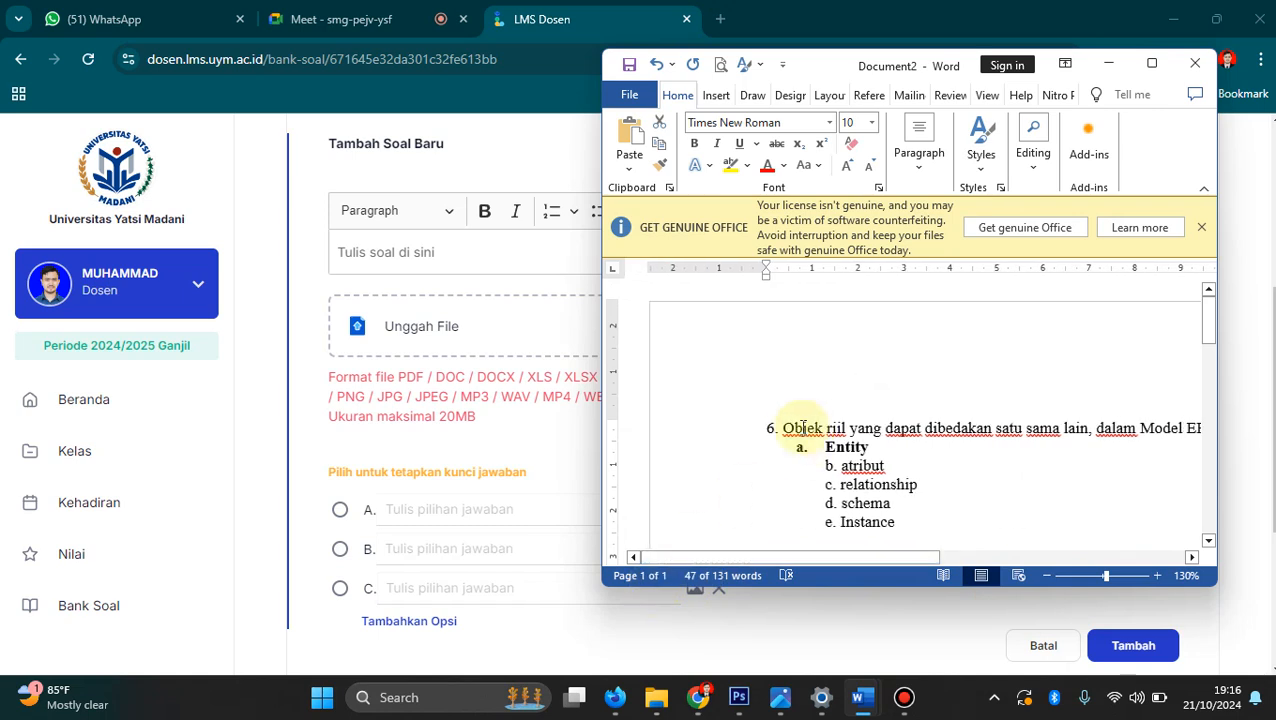
drag(783, 428, 874, 430)
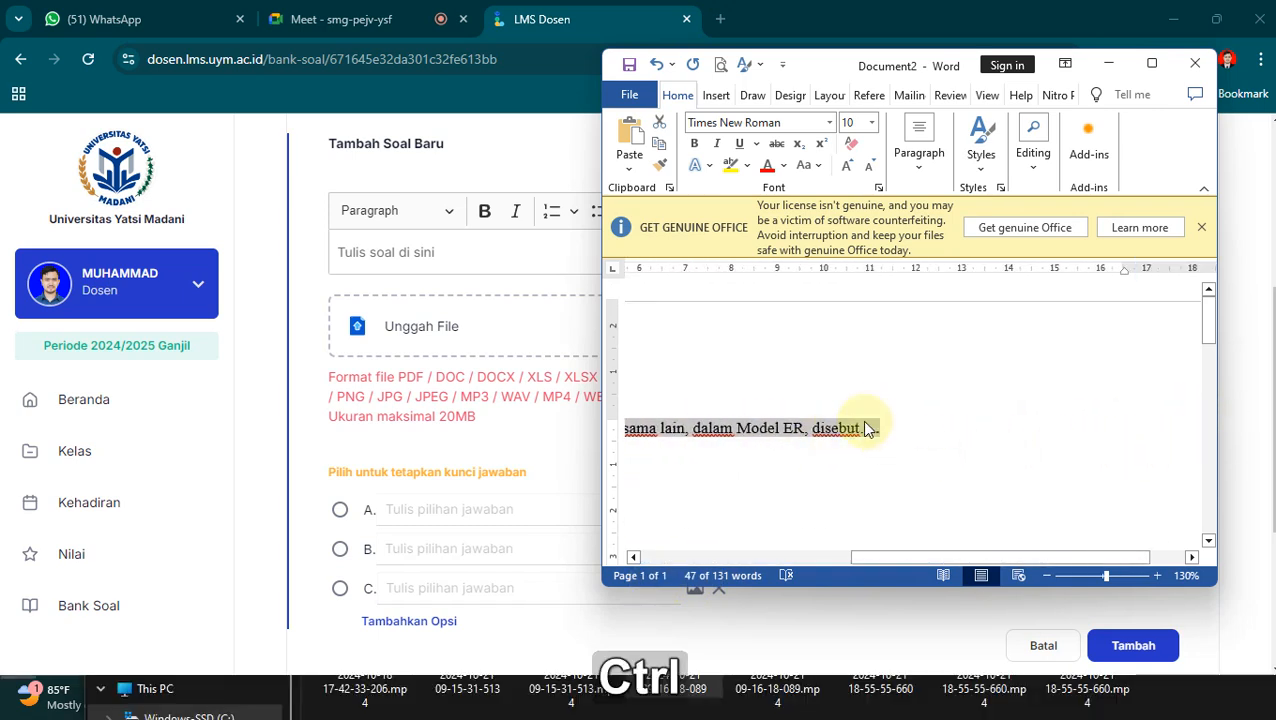
key(ctrl+c)
click(518, 326)
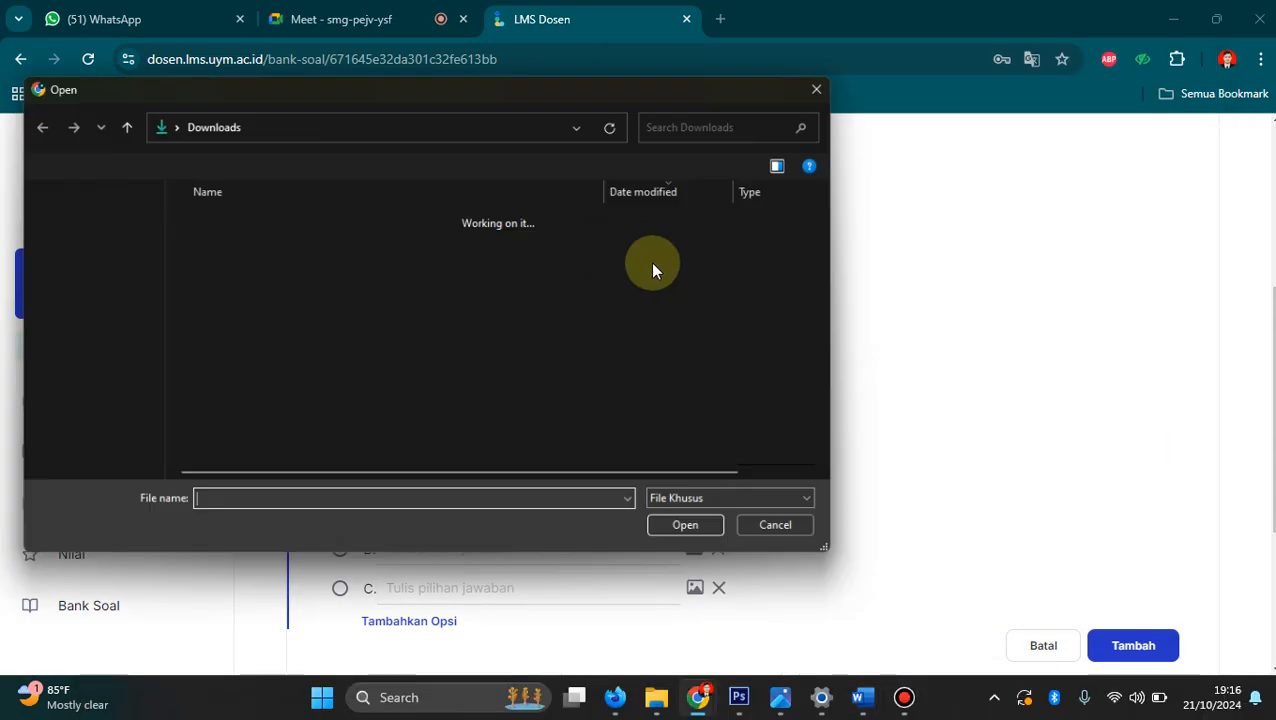
click(816, 89)
click(455, 247)
key(ctrl+v)
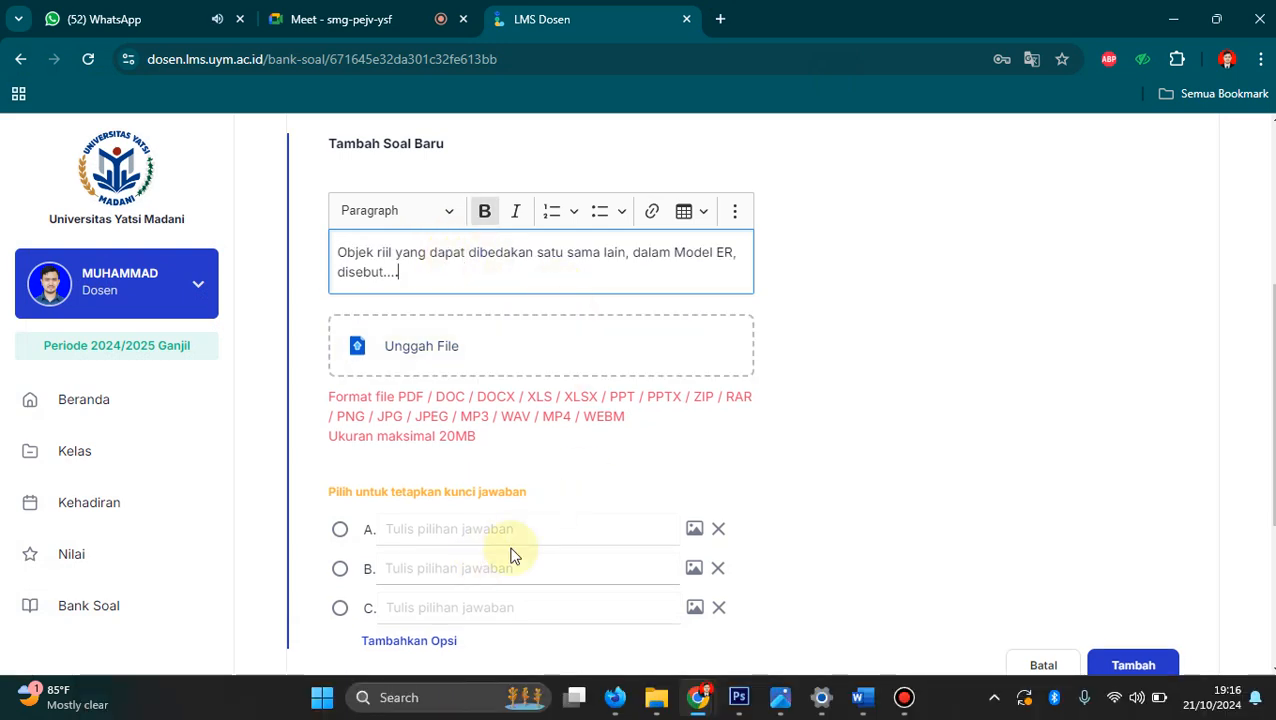
Consult the question's choices in Word's Document2 and enter Atribut as answer option A and Relationship as option B.
click(868, 695)
click(955, 515)
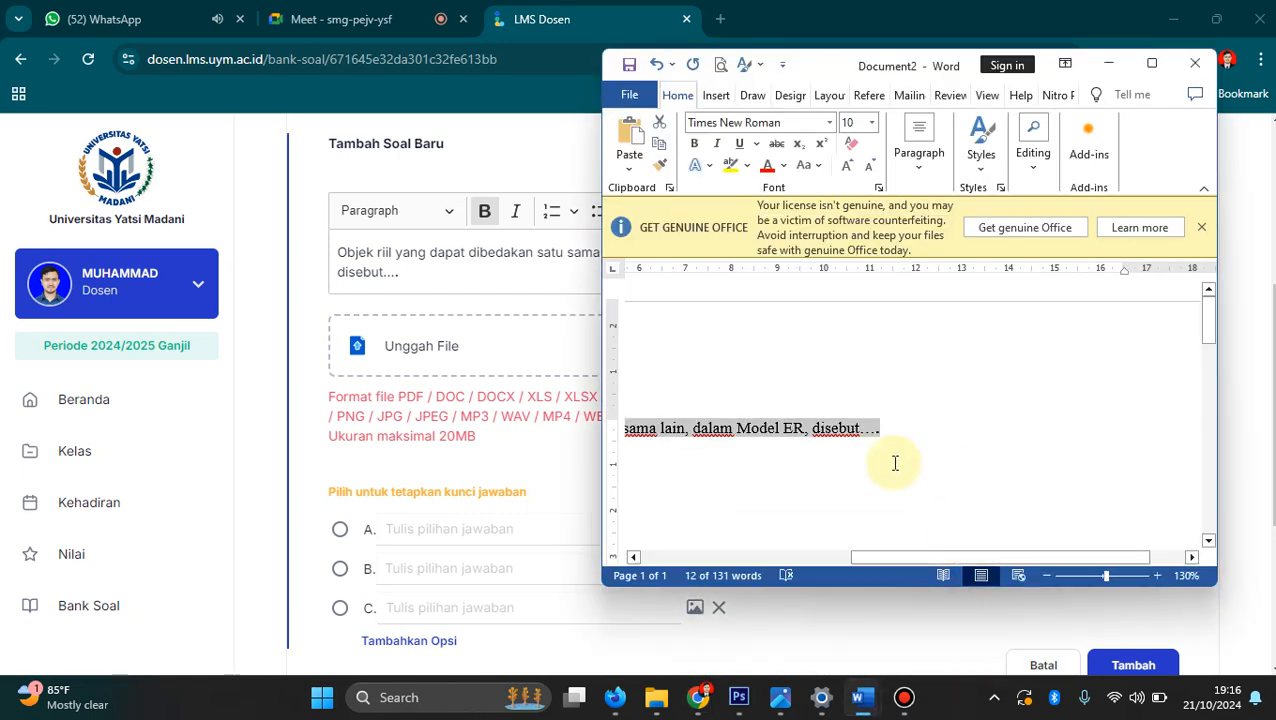
drag(968, 557, 570, 505)
click(476, 527)
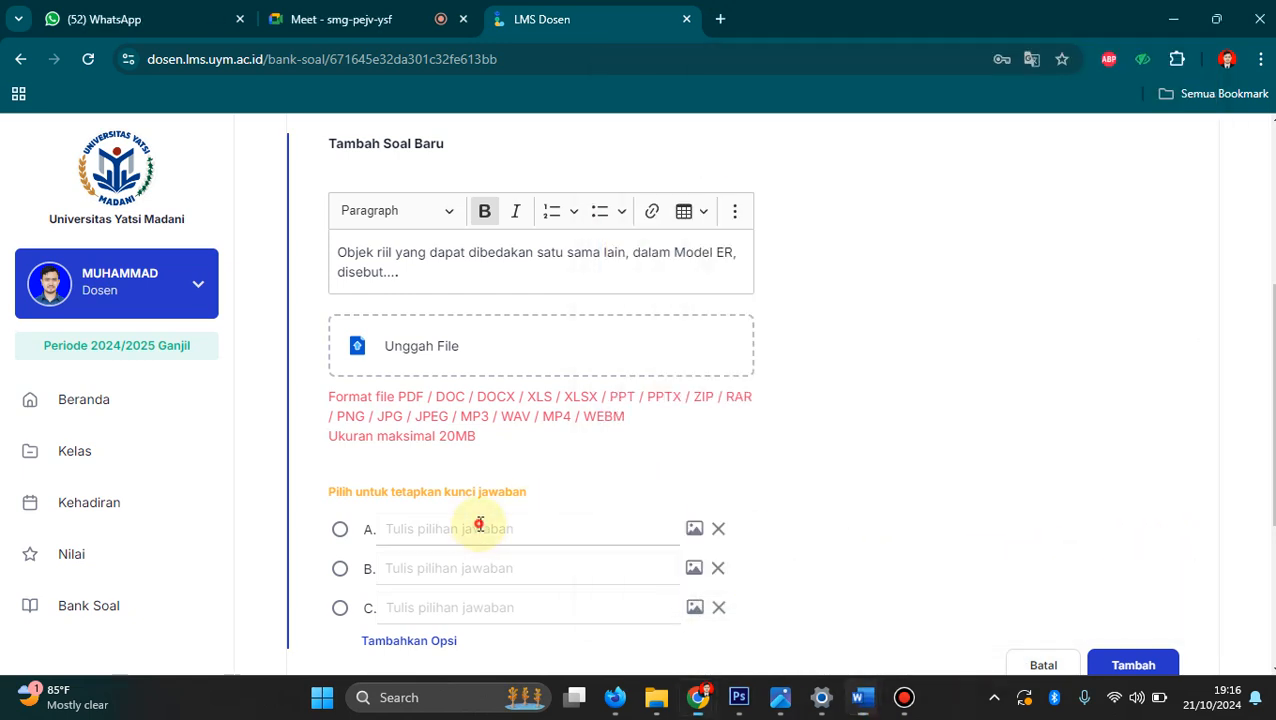
text(Atribut)
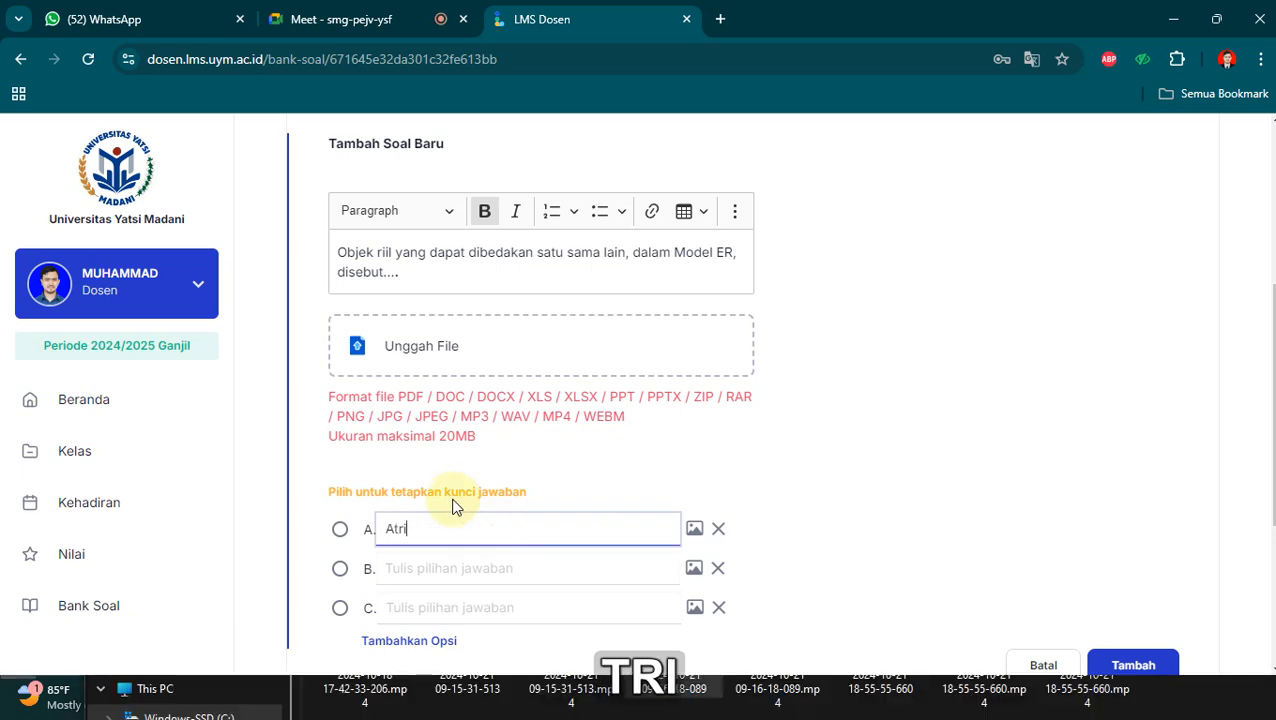
click(445, 575)
text(Relationsh)
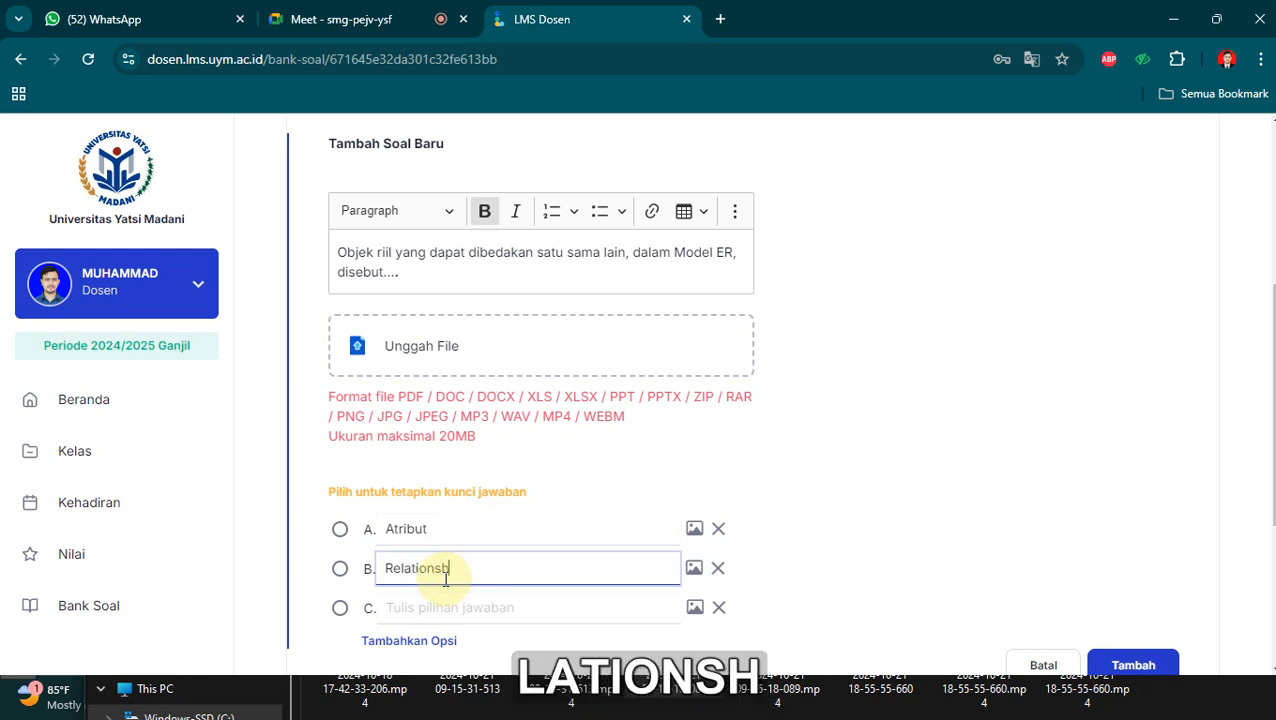
text(ip)
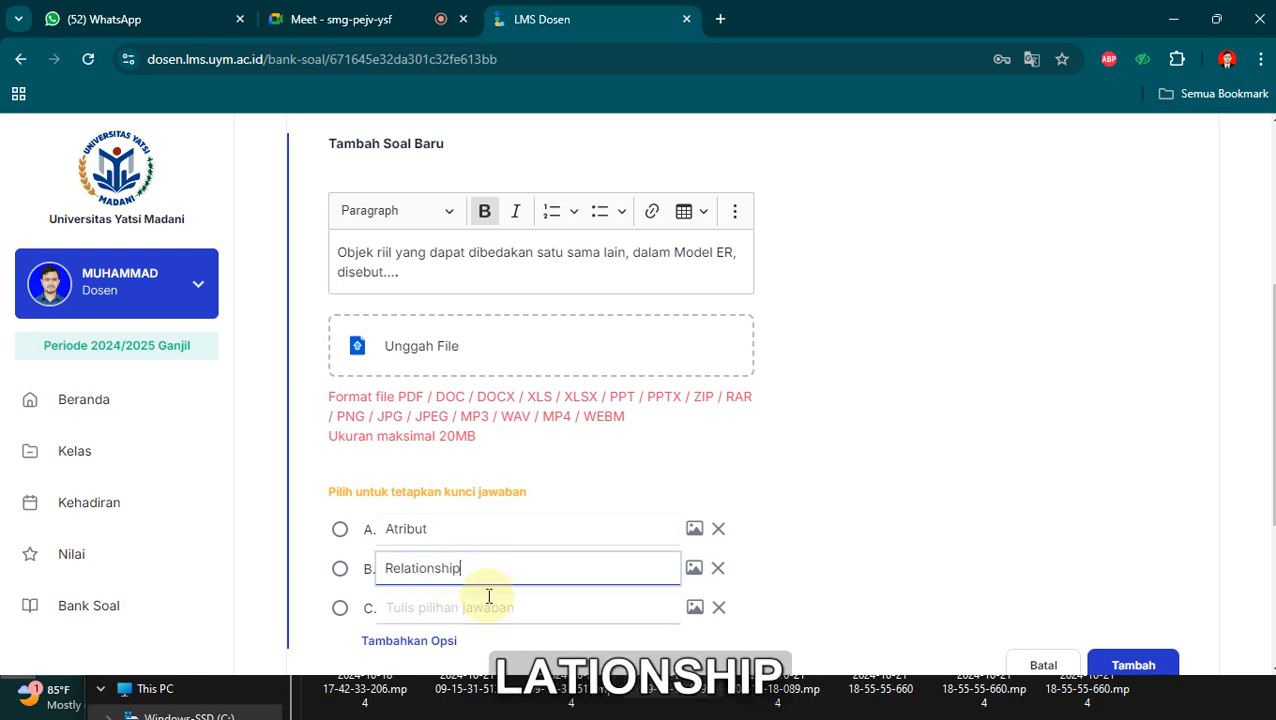
Check the remaining choices in Word's Document2 and enter Entity as answer option C.
click(858, 700)
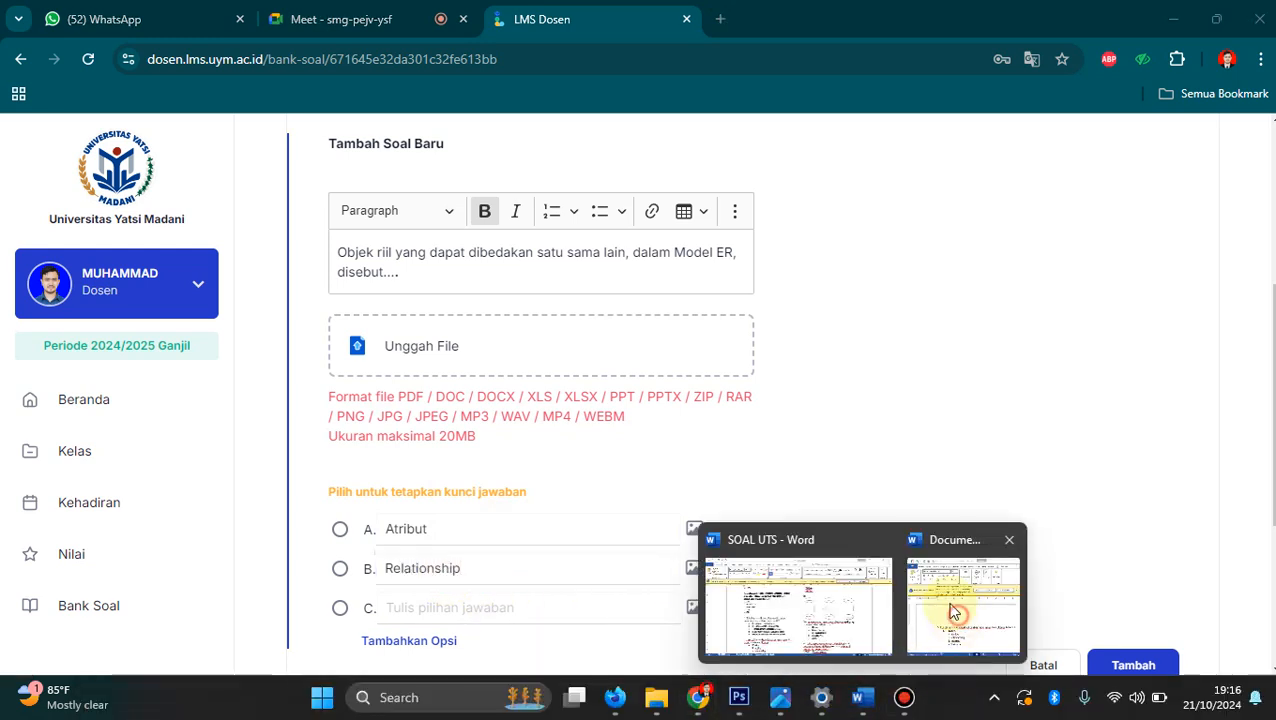
click(965, 600)
scroll(855, 478, down, 2)
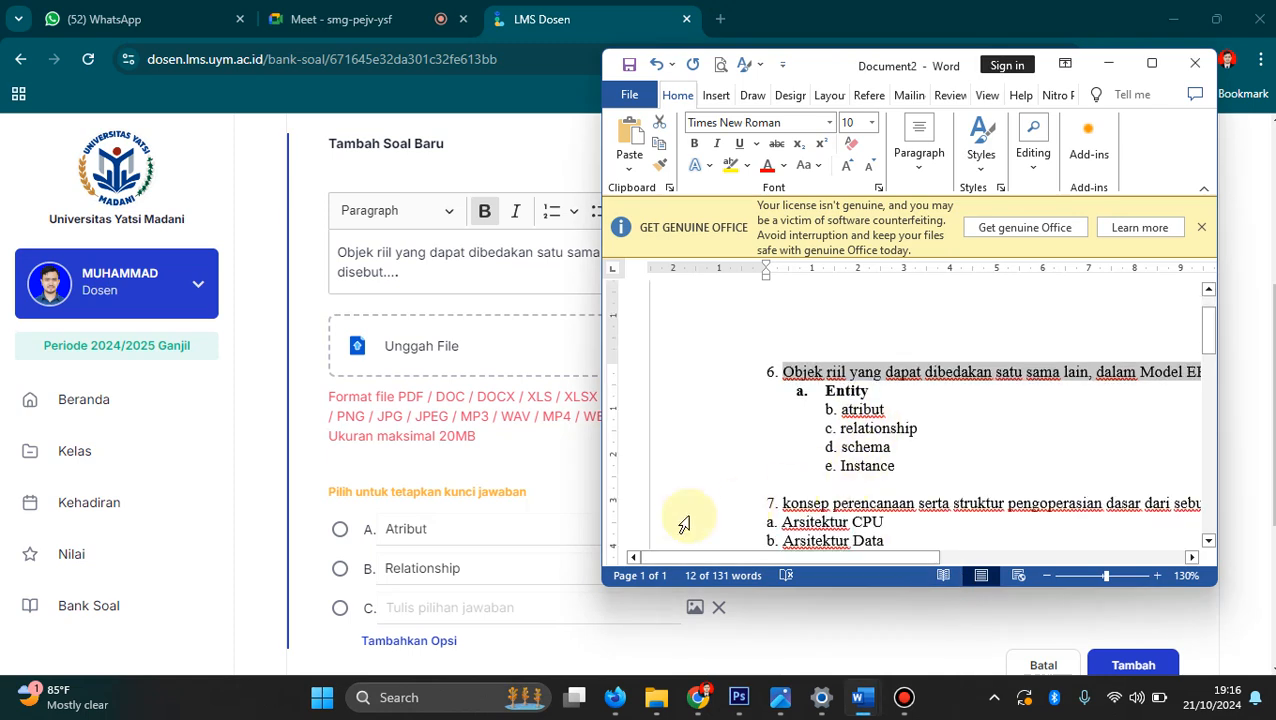
click(490, 602)
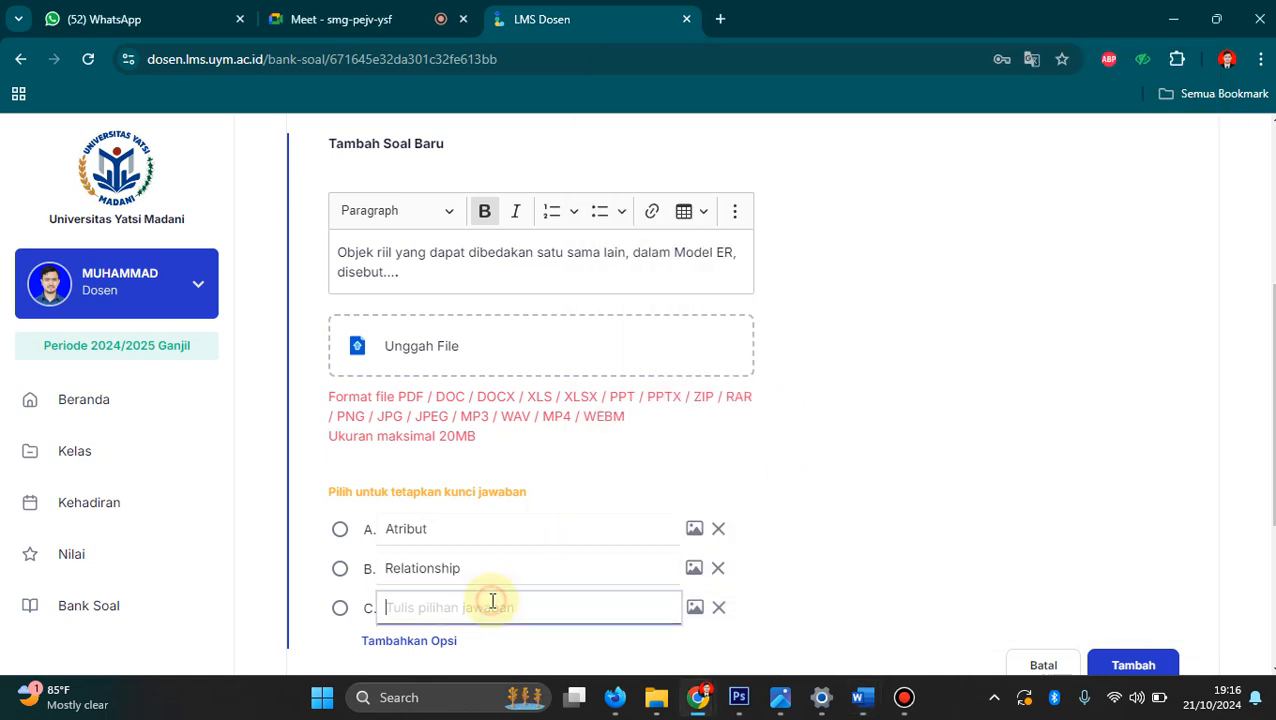
text(Enit)
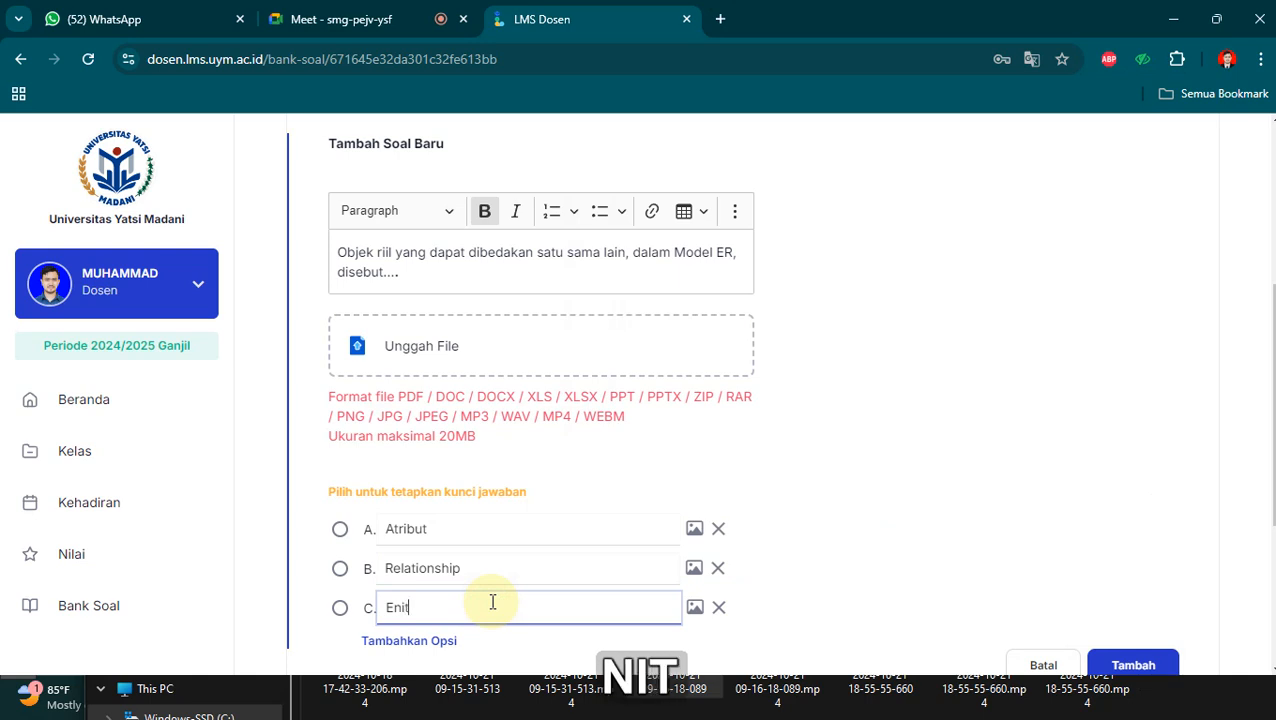
key(BackSpace)
key(BackSpace)
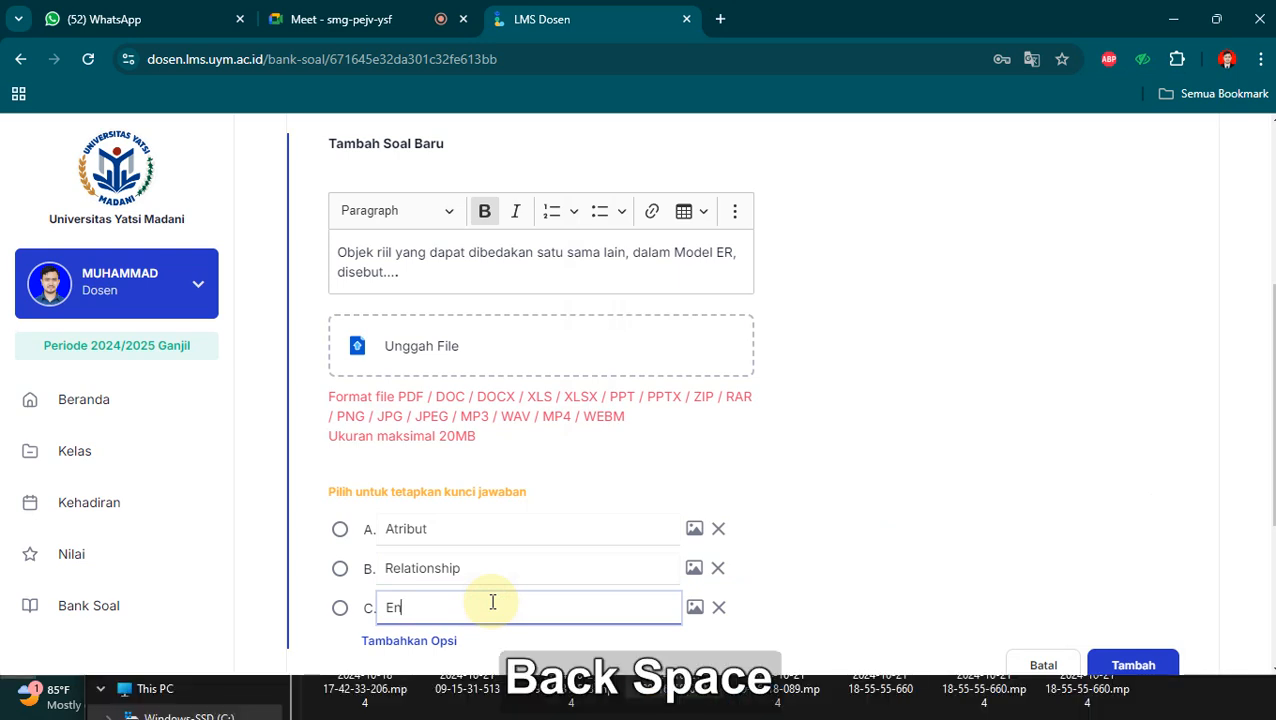
text(tity)
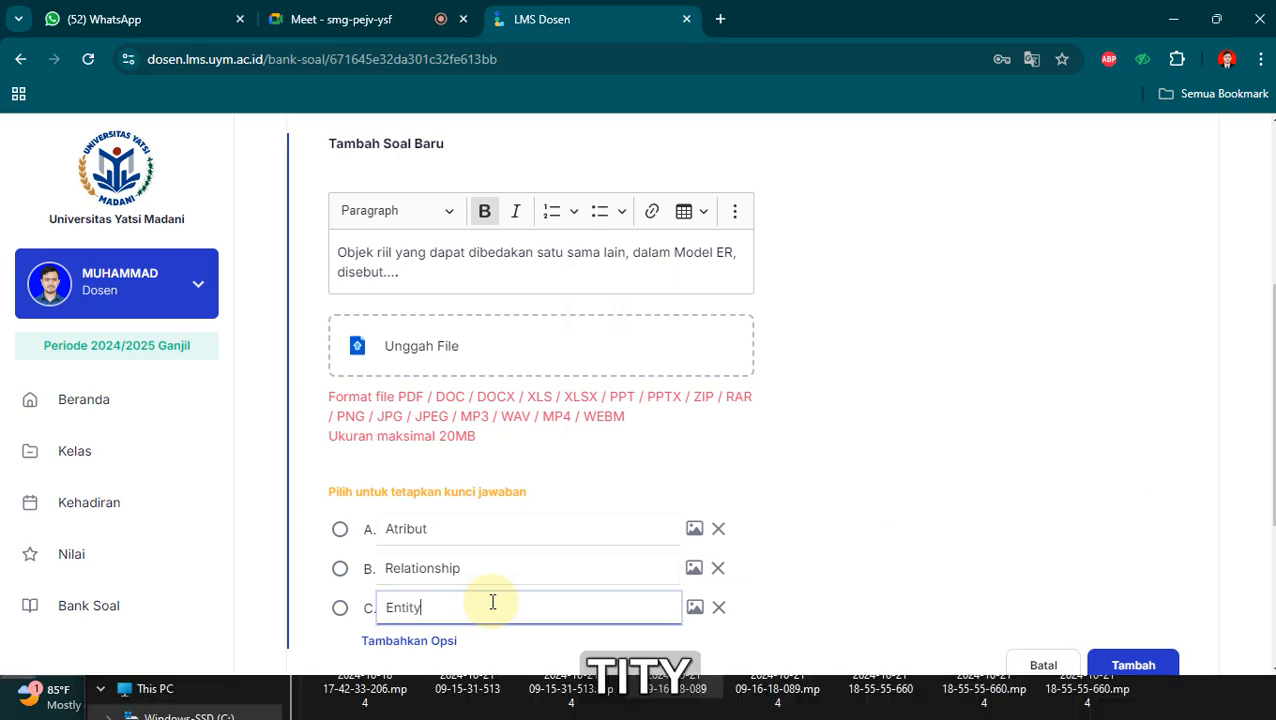
Add a fourth answer option to the question and fill it in as Shema.
scroll(456, 480, down, 3)
click(409, 360)
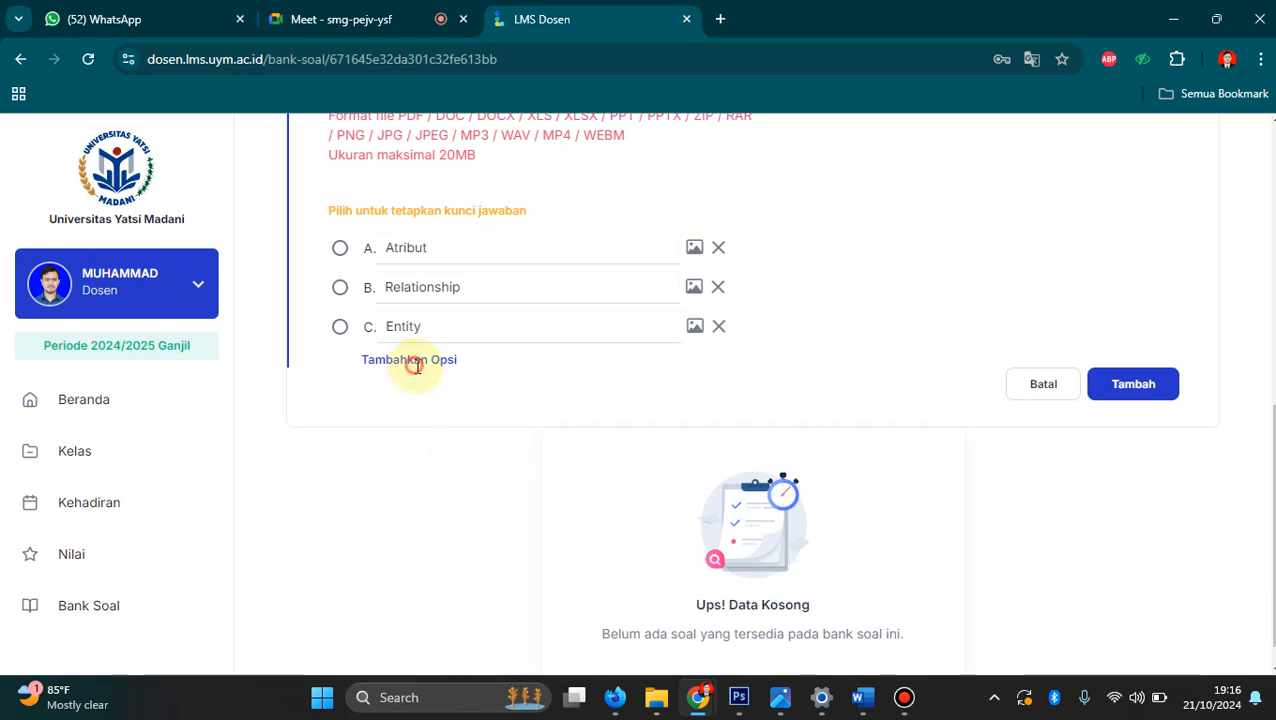
click(410, 366)
text(Shema)
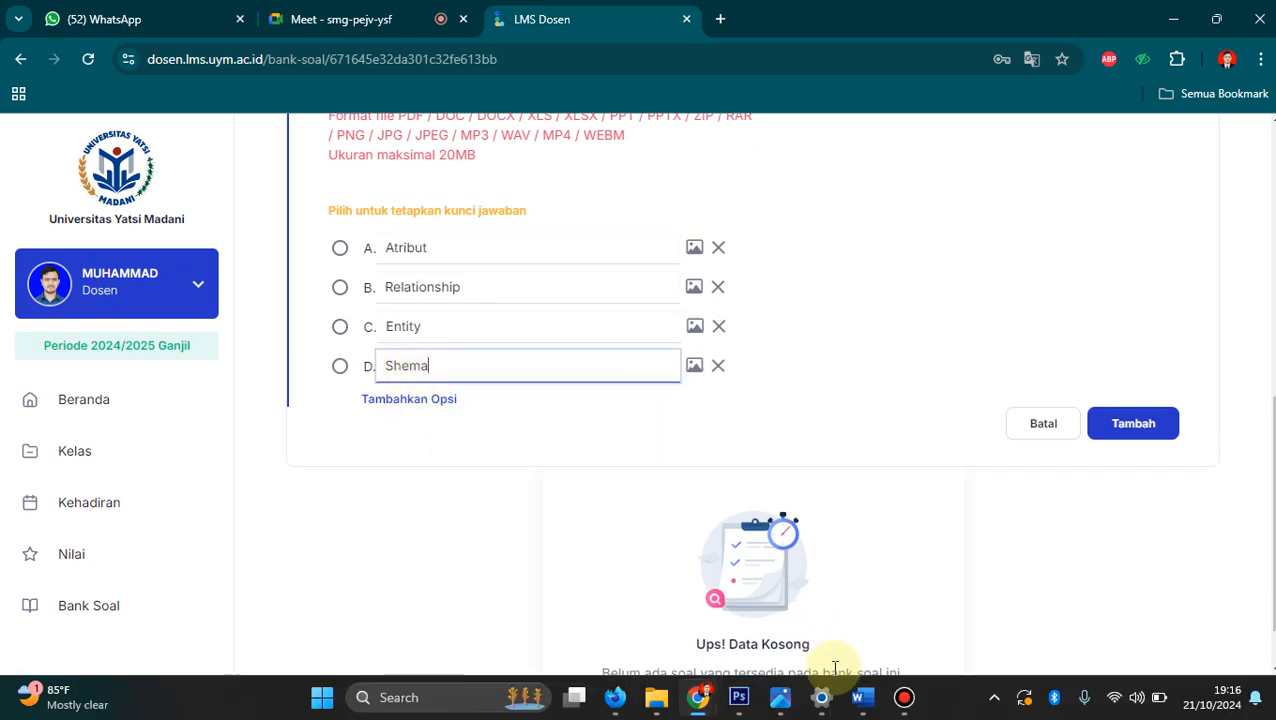
Check the last choice in Word's Document2 and add a fifth answer option, Instance, to the question.
click(862, 697)
click(950, 588)
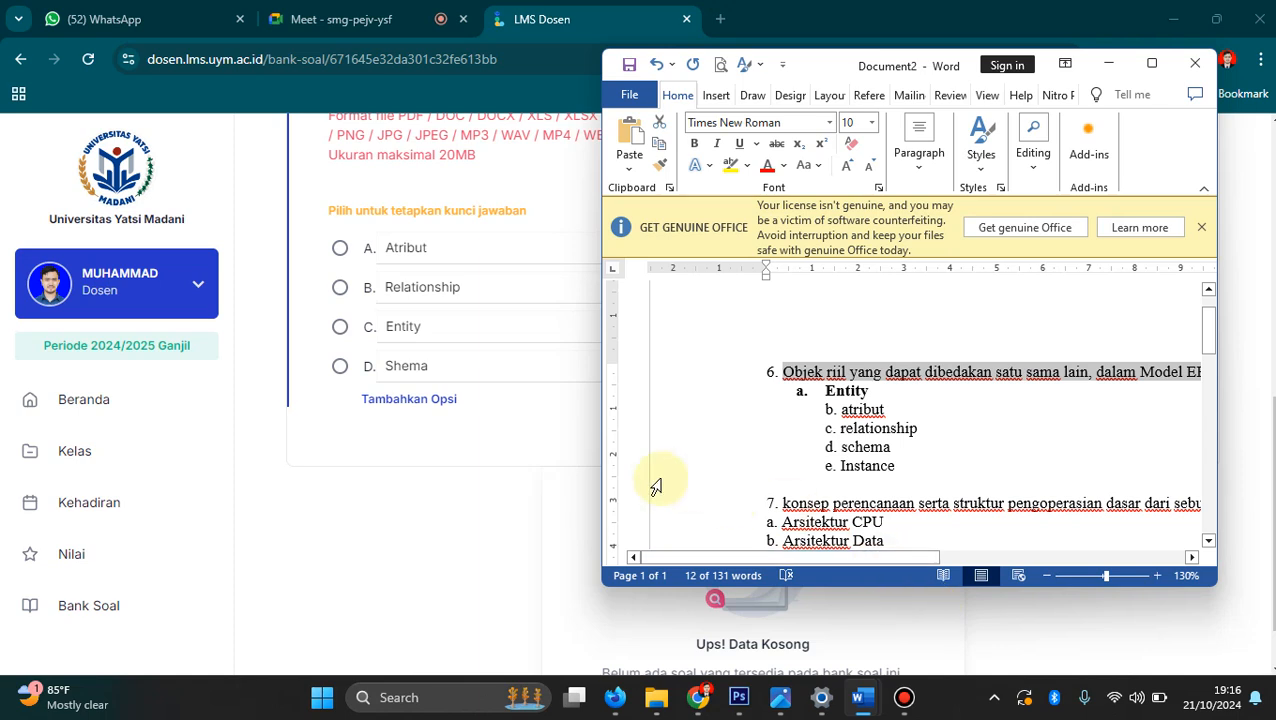
click(474, 431)
click(414, 400)
click(418, 412)
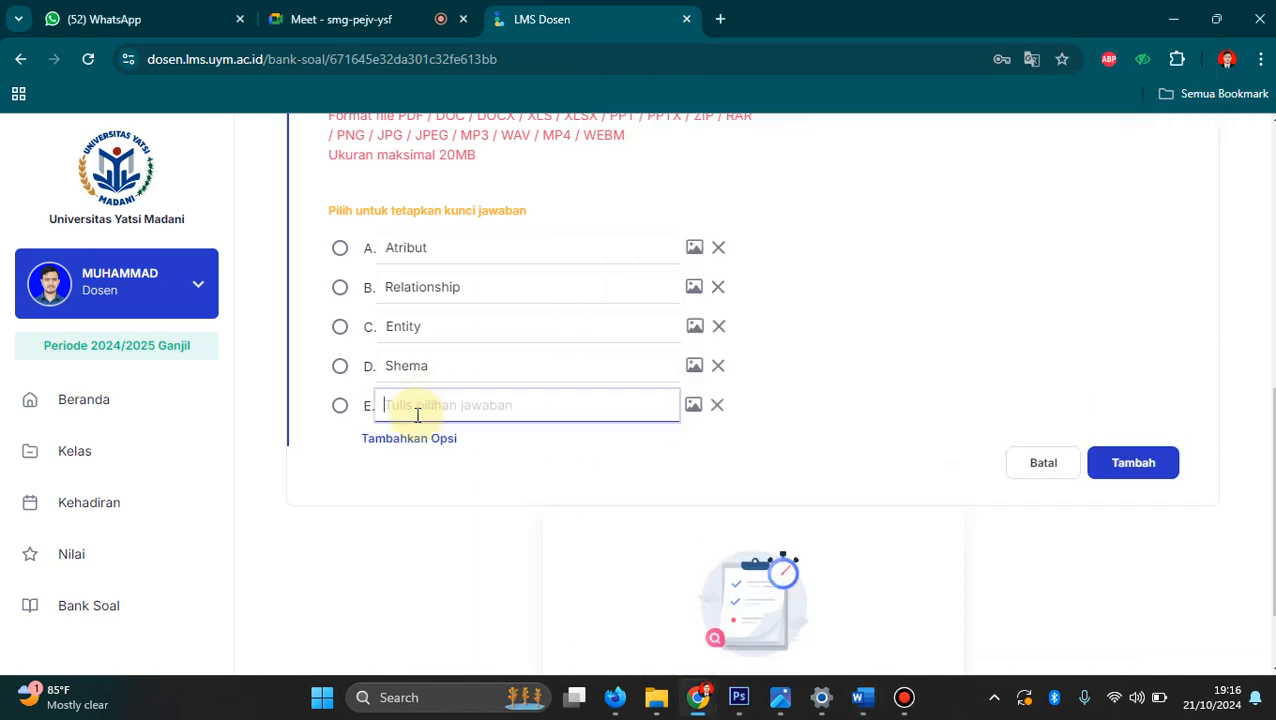
text(Instance)
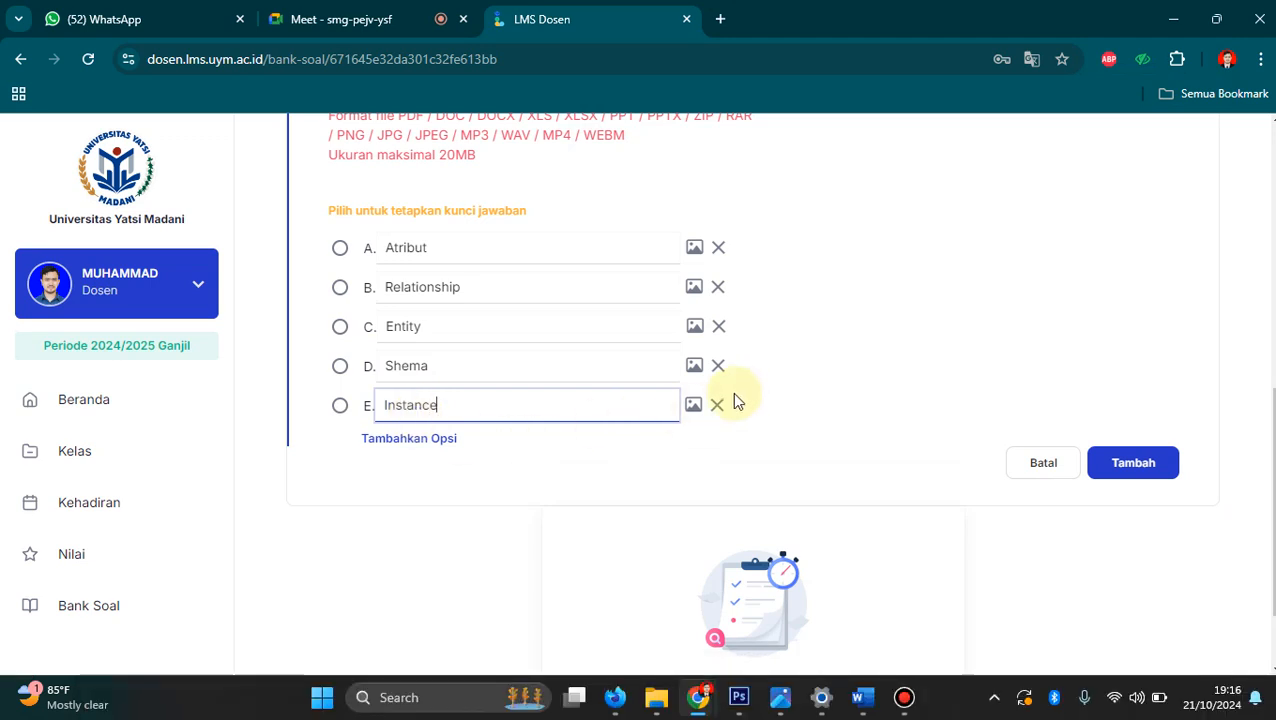
Mark option C, Entity, as the answer key, check the question, and add it to the question bank.
scroll(518, 246, up, 1)
scroll(518, 246, up, 1)
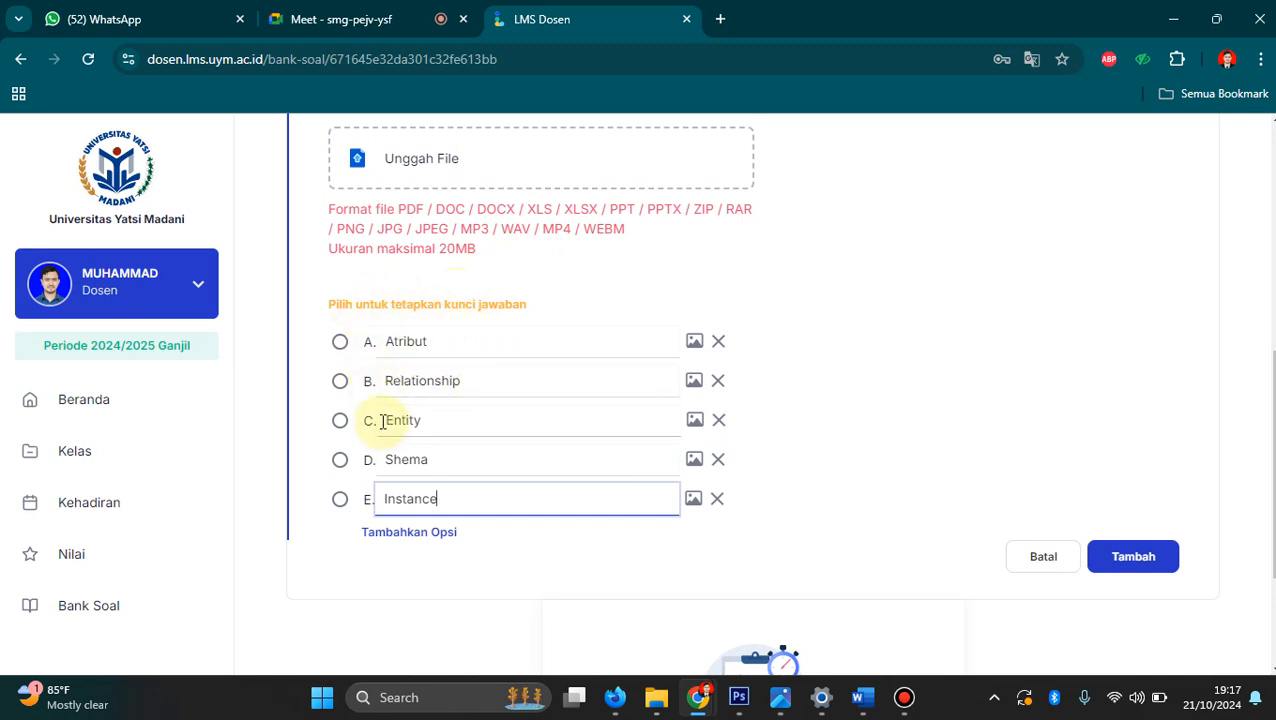
click(340, 421)
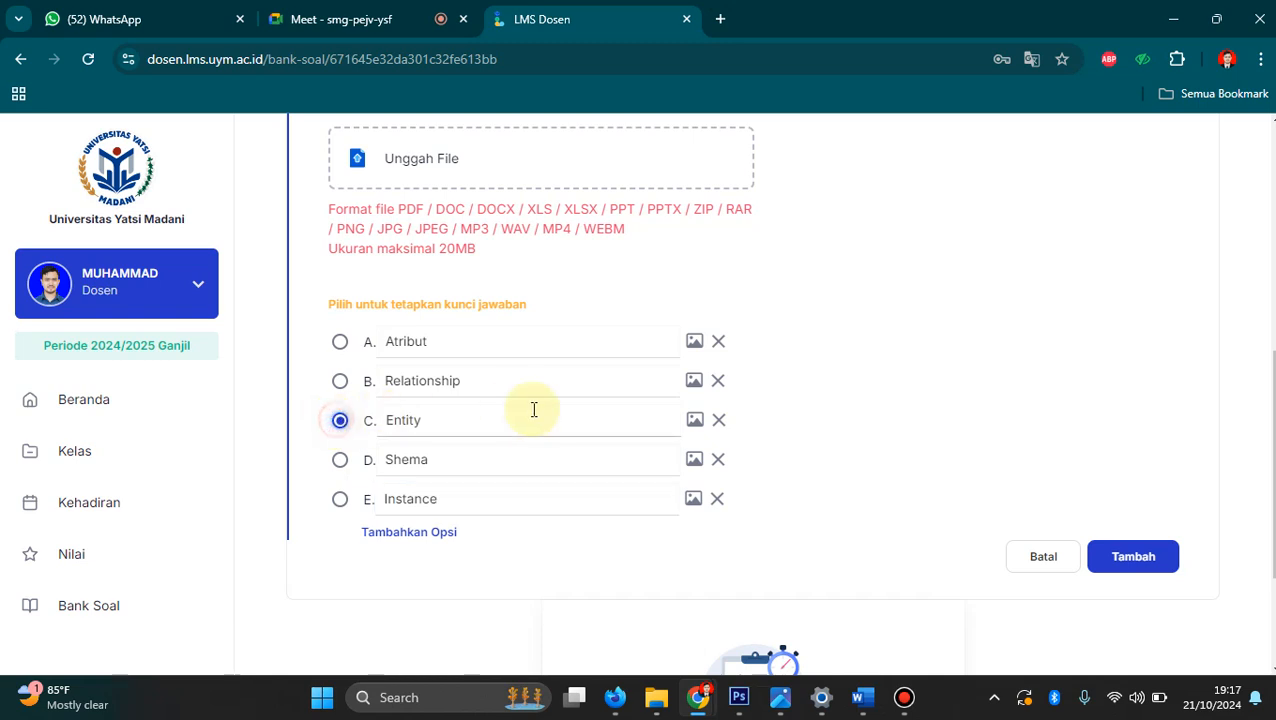
scroll(520, 320, up, 3)
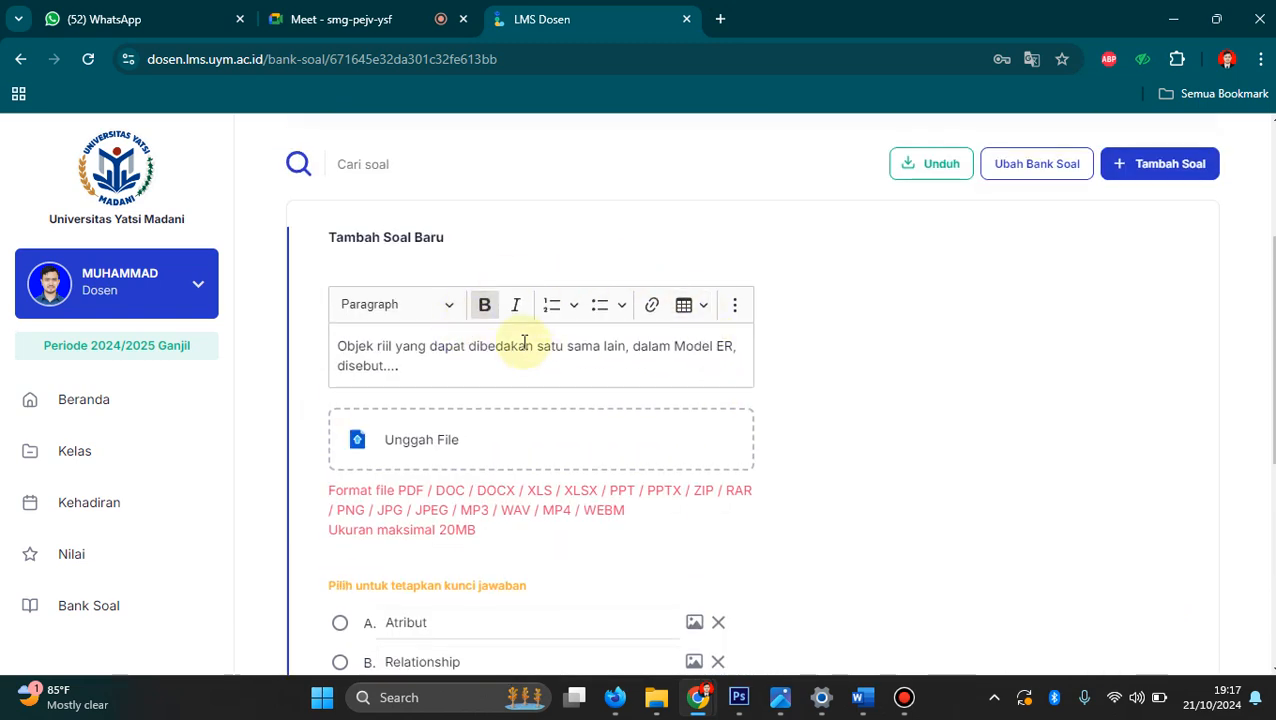
scroll(527, 350, down, 2)
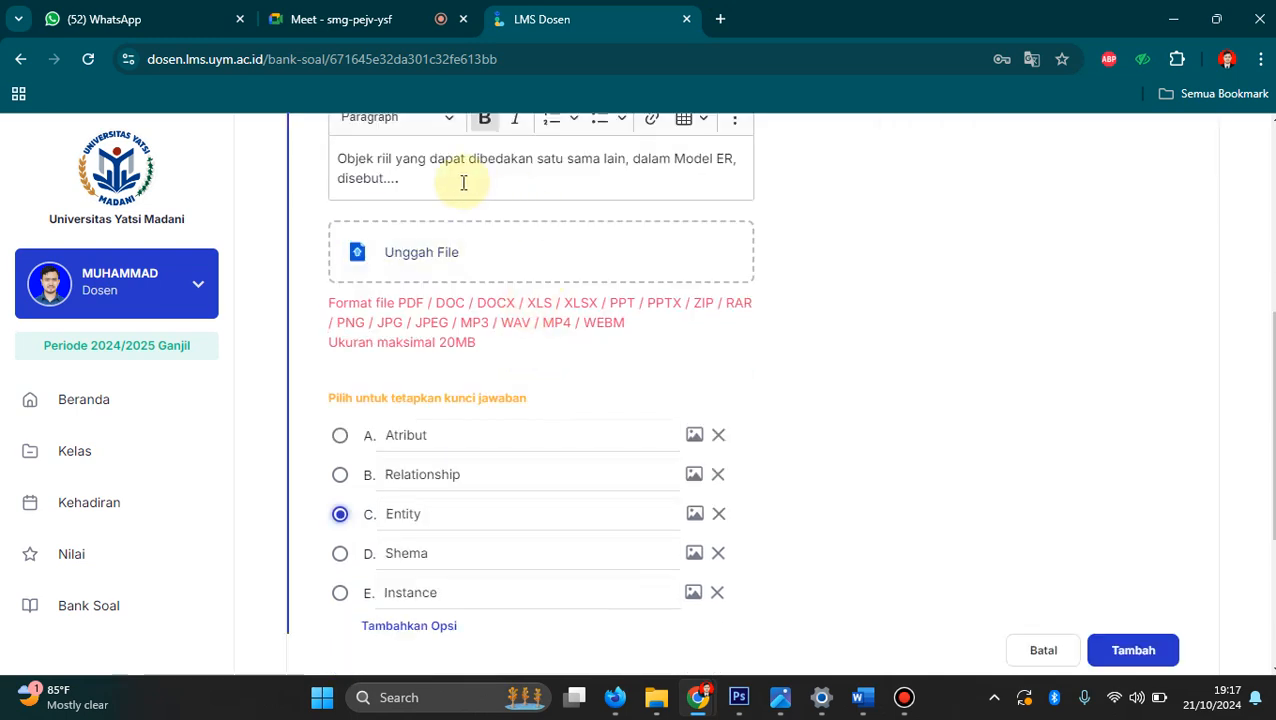
scroll(445, 400, down, 1)
scroll(441, 400, down, 1)
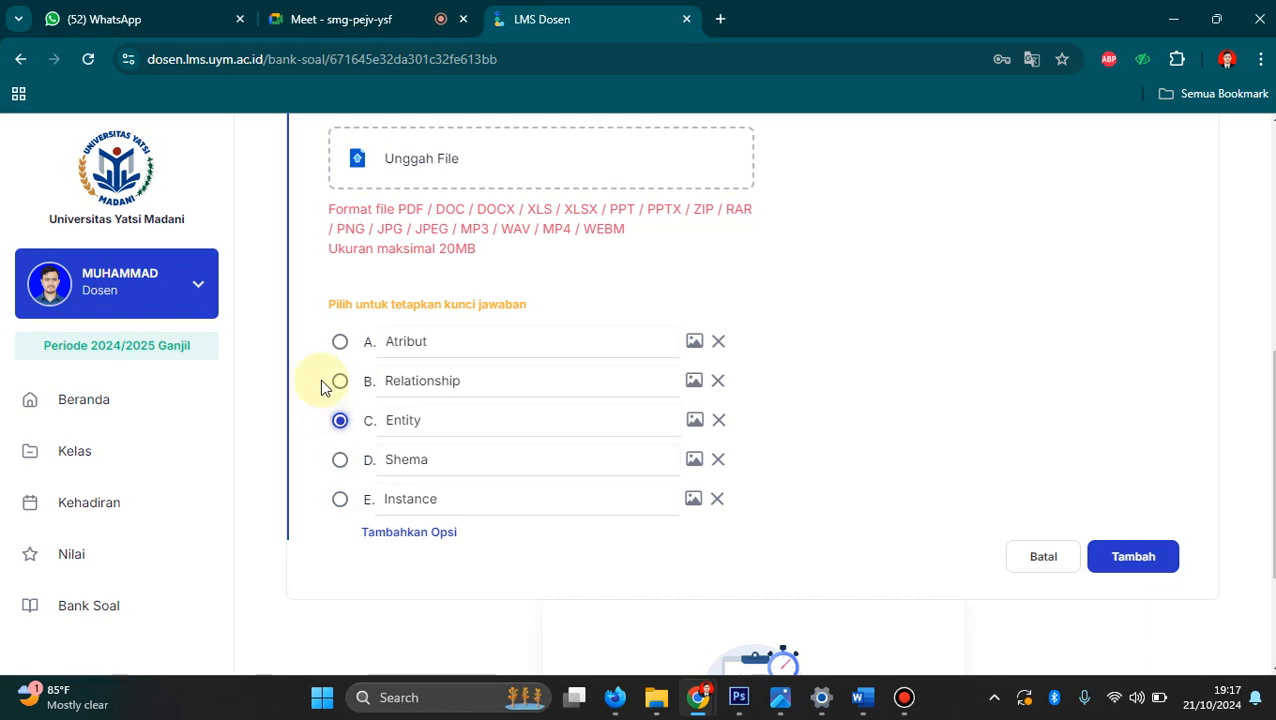
click(1147, 568)
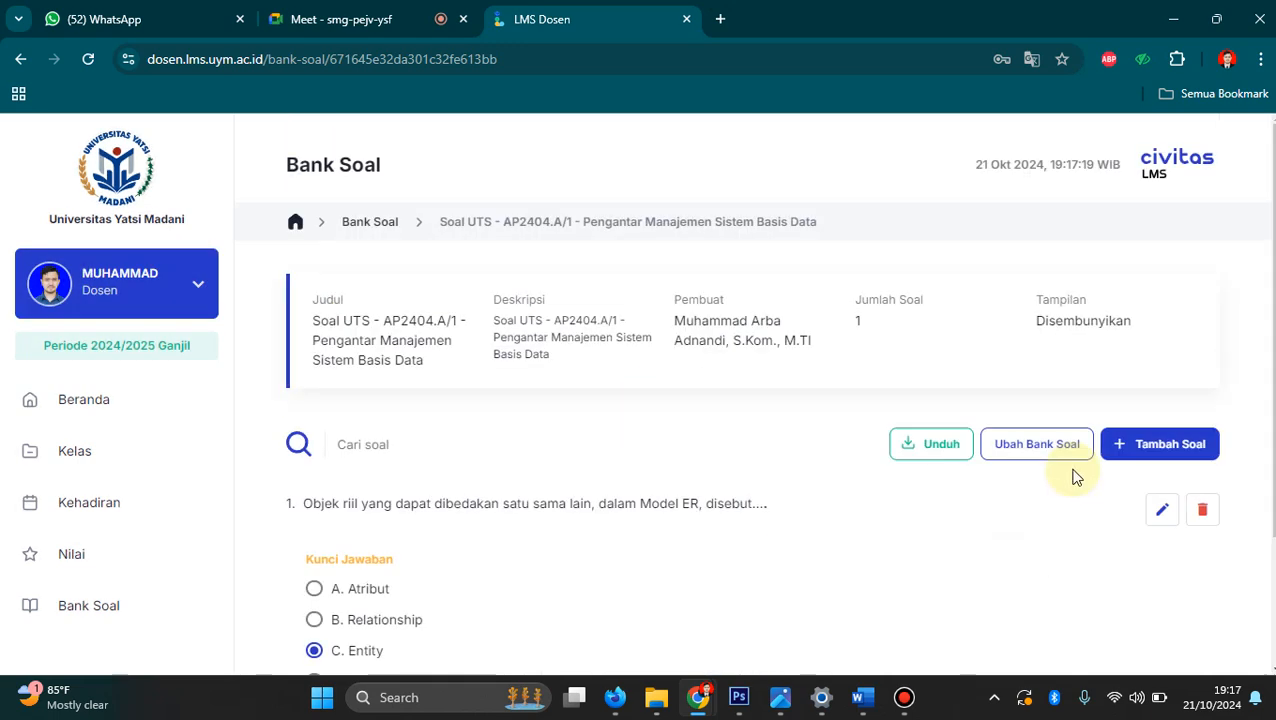
Review the added question and start another Soal Pilihan question in the same question bank.
scroll(440, 368, down, 3)
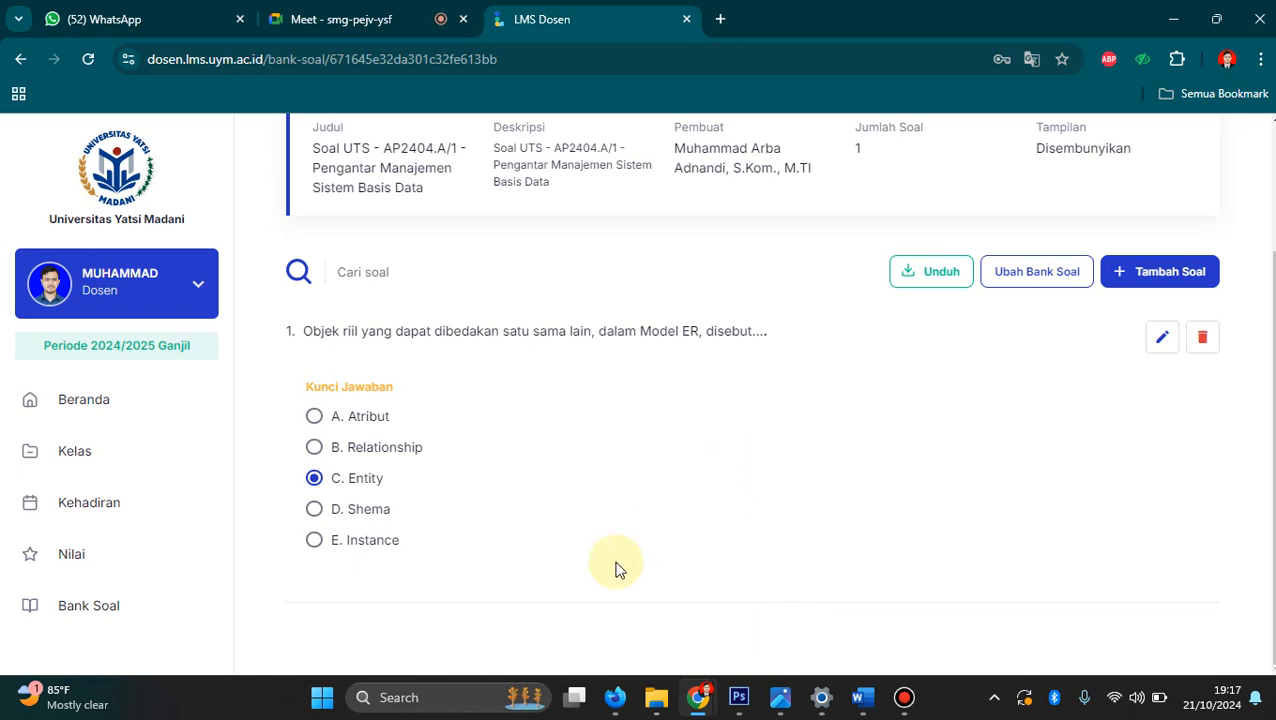
click(1141, 286)
click(1145, 318)
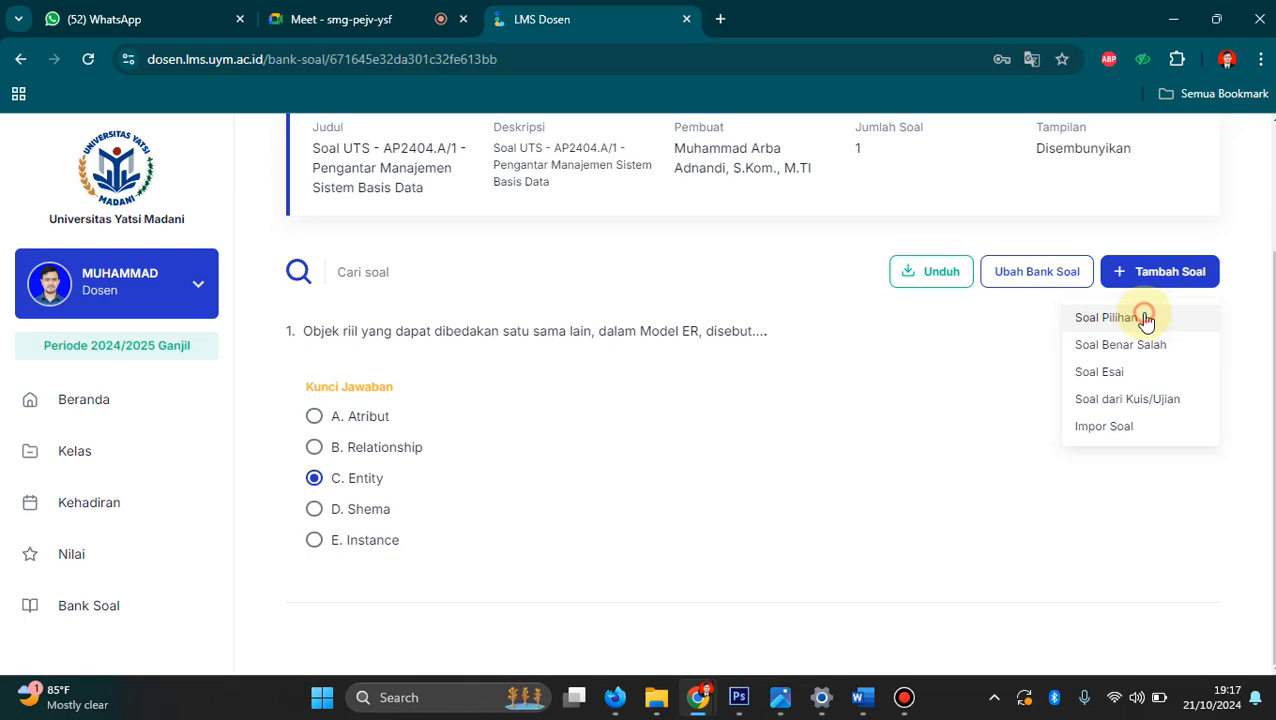
scroll(575, 340, down, 1)
Copy "Dari gambar diatas dapat disimpulkan manakah yang termasuk dalam kategori relasi?" from Word's Document2 into the new question's text.
mouse_move(860, 695)
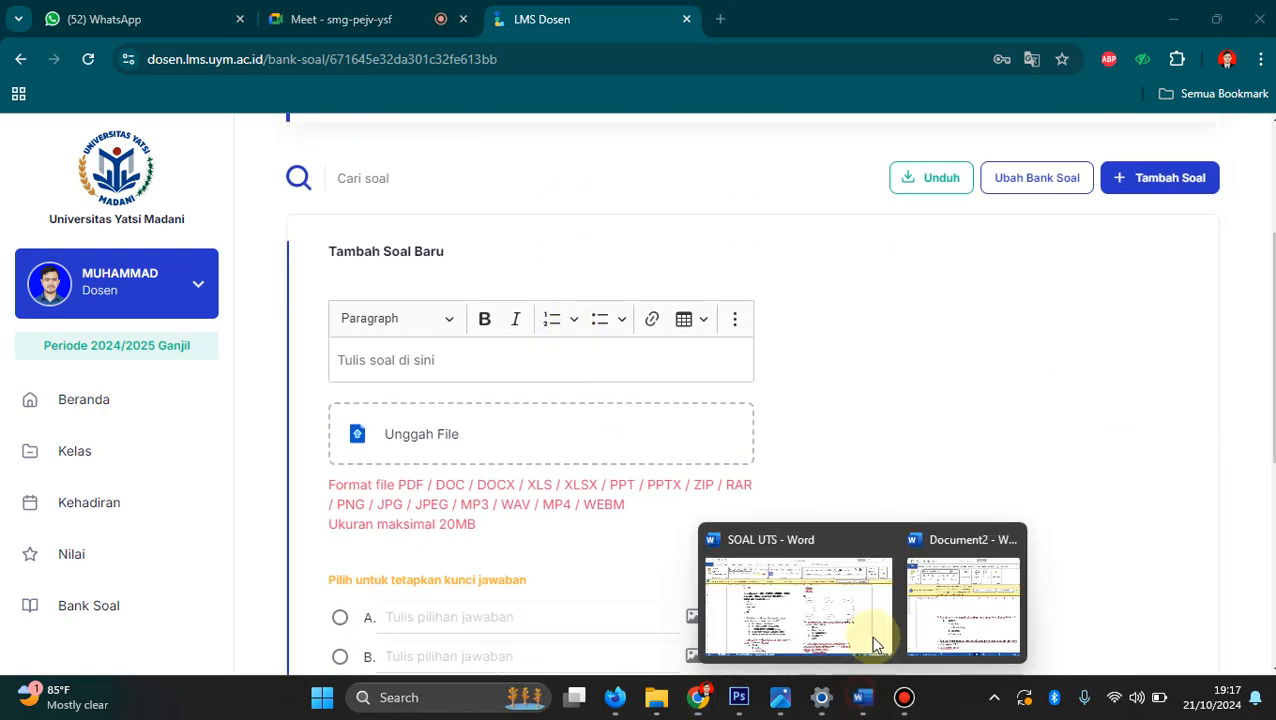
click(966, 595)
scroll(898, 430, down, 10)
scroll(897, 415, down, 2)
scroll(894, 402, up, 2)
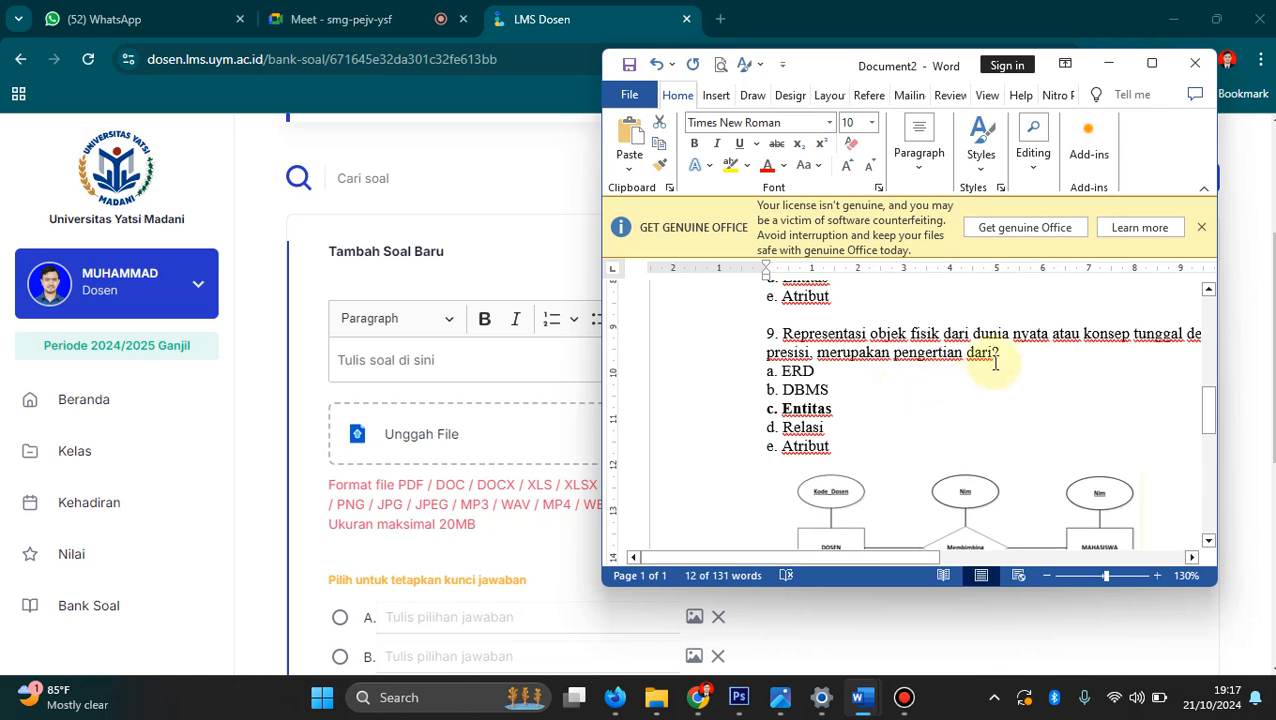
scroll(983, 379, down, 5)
drag(770, 421, 941, 416)
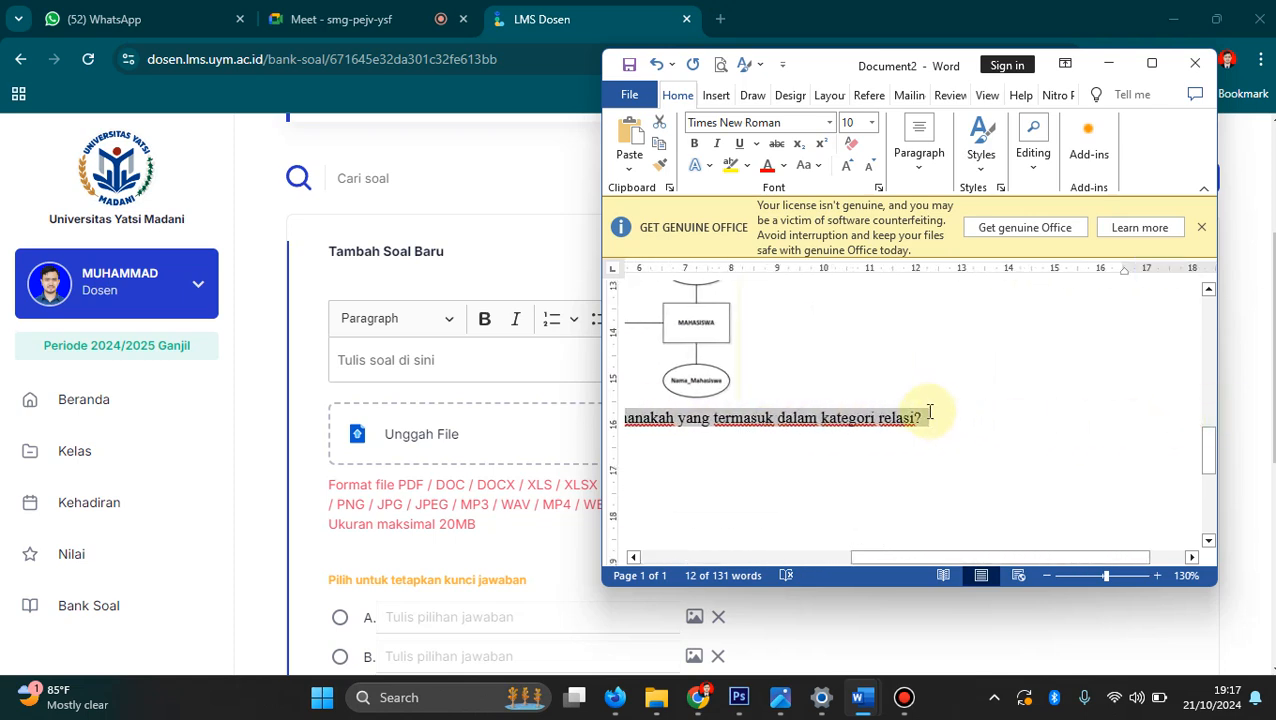
key(ctrl+c)
click(474, 362)
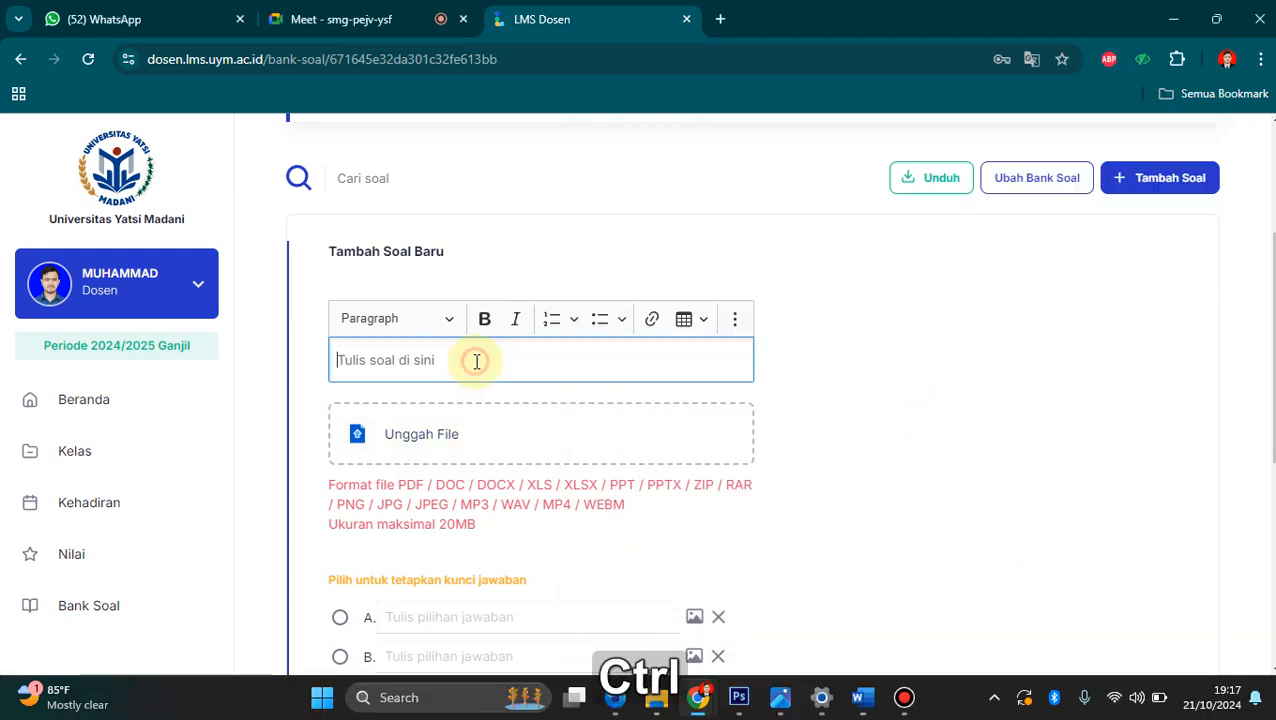
key(ctrl+v)
Switch to File Explorer and locate the 1fgd diagram image in the Pictures folder.
scroll(527, 398, down, 1)
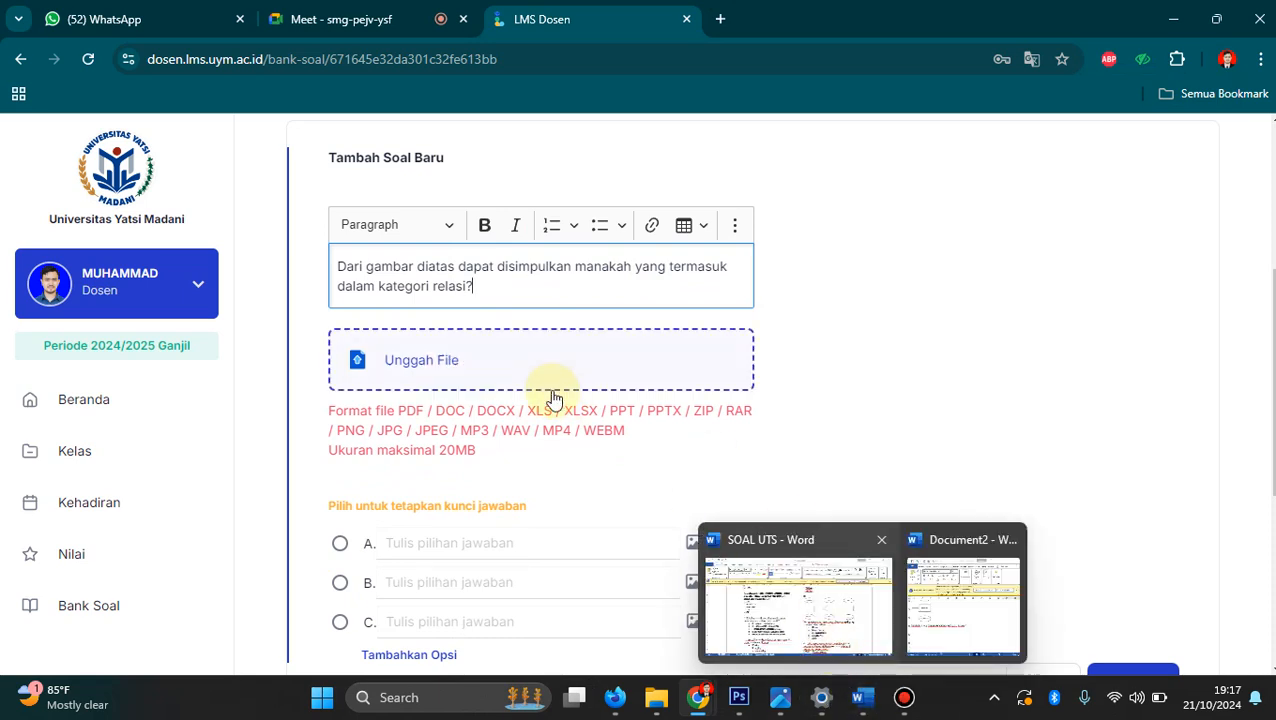
click(656, 697)
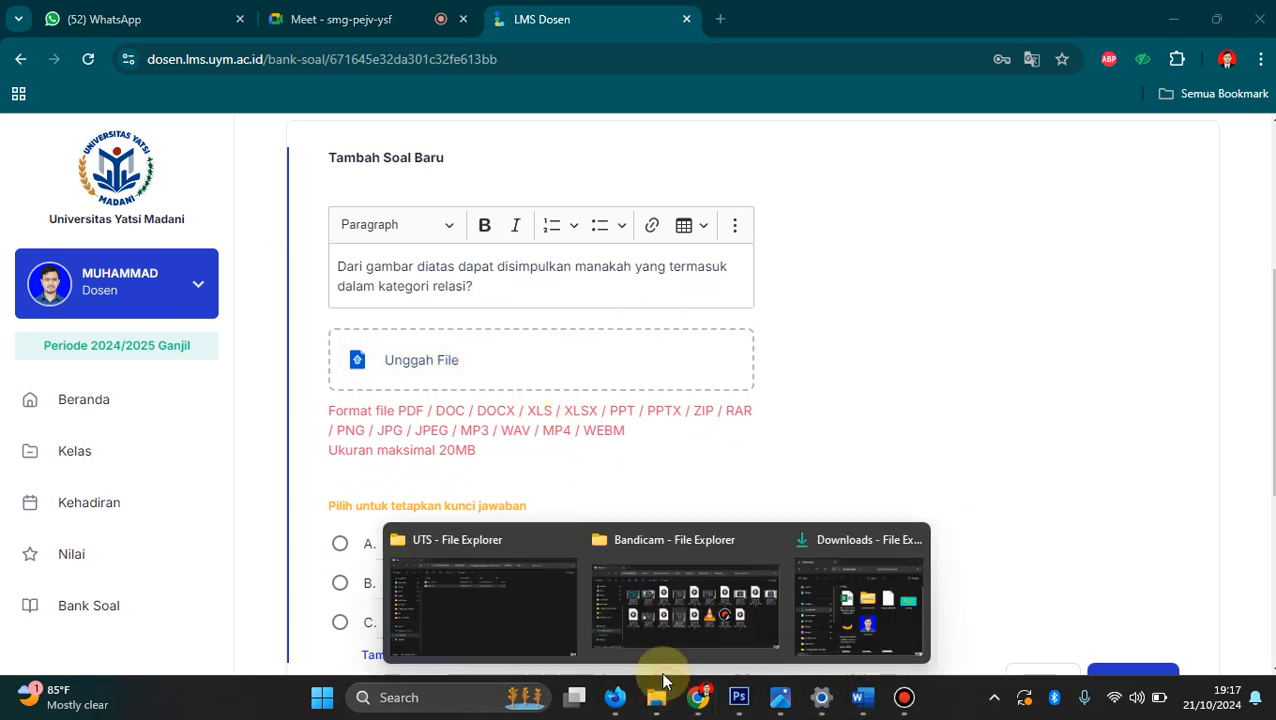
click(819, 585)
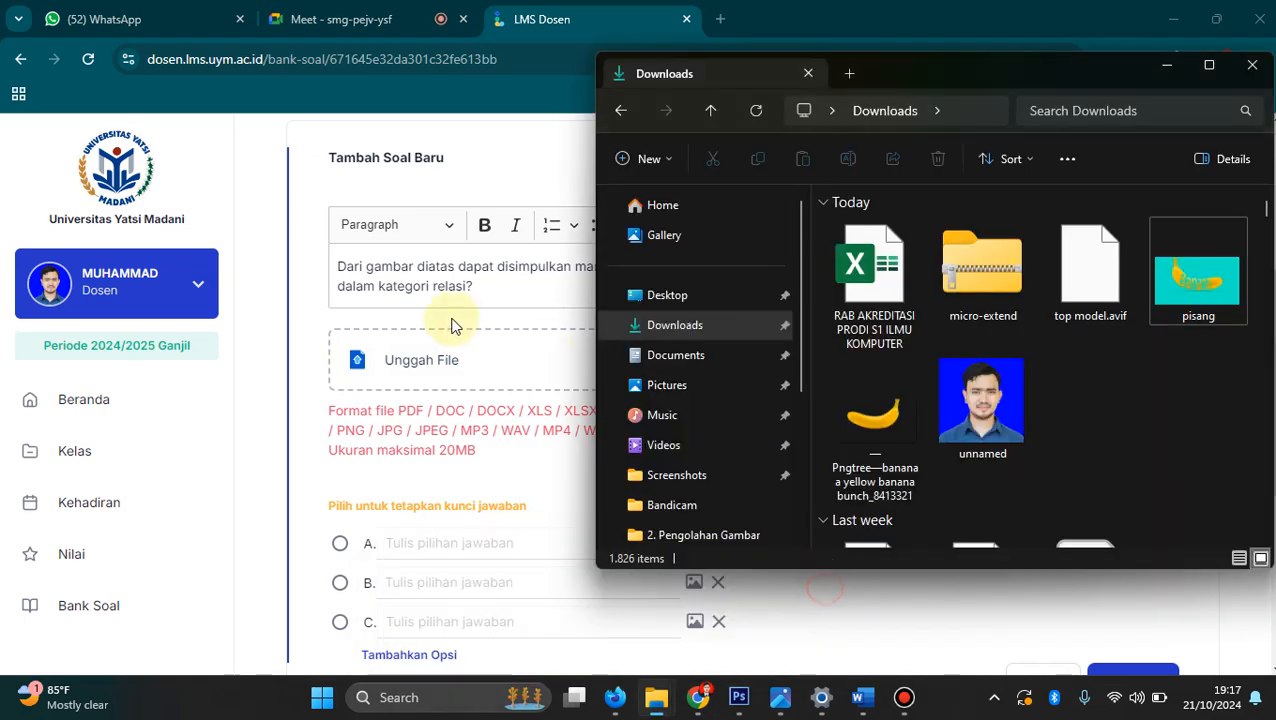
click(706, 391)
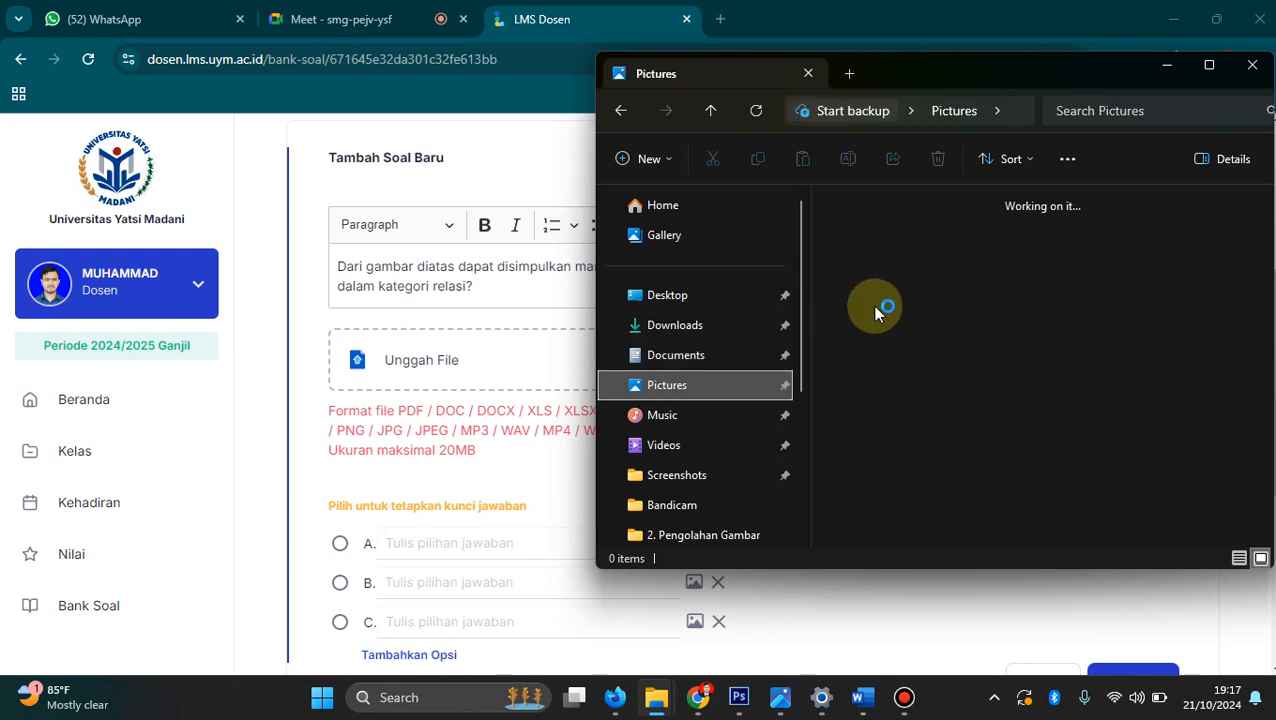
scroll(966, 333, down, 2)
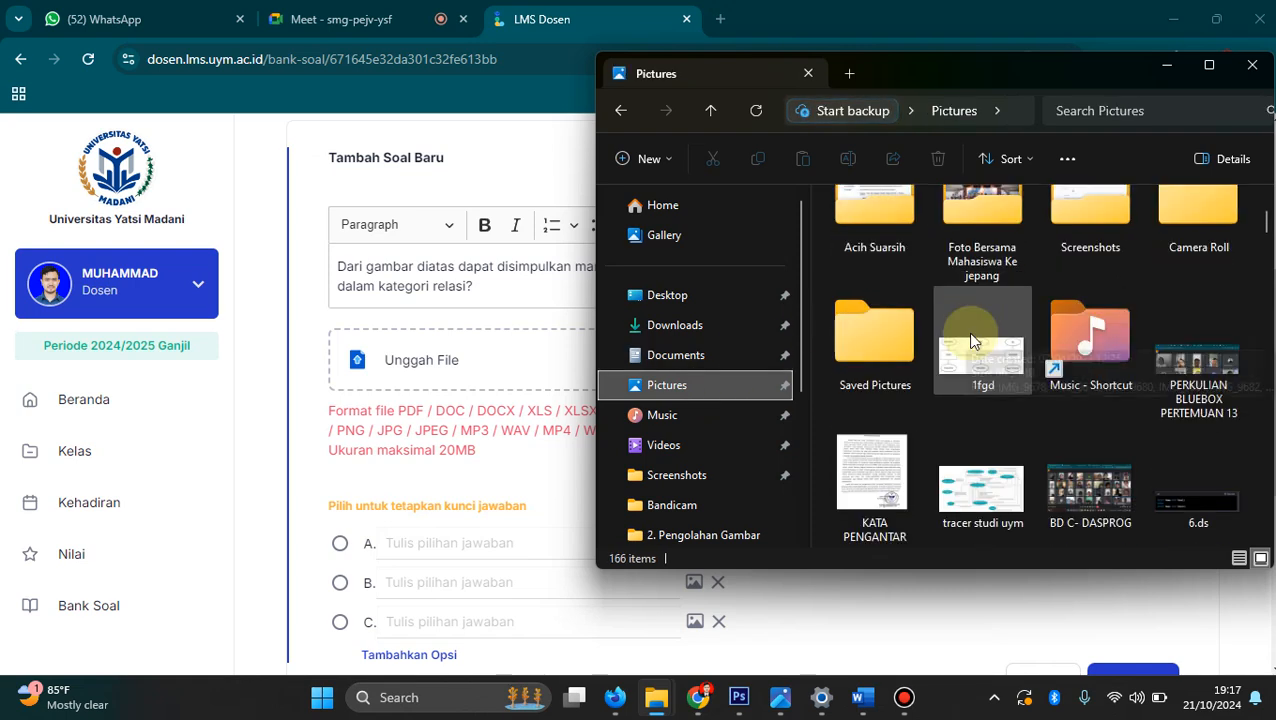
scroll(966, 333, up, 2)
click(1000, 157)
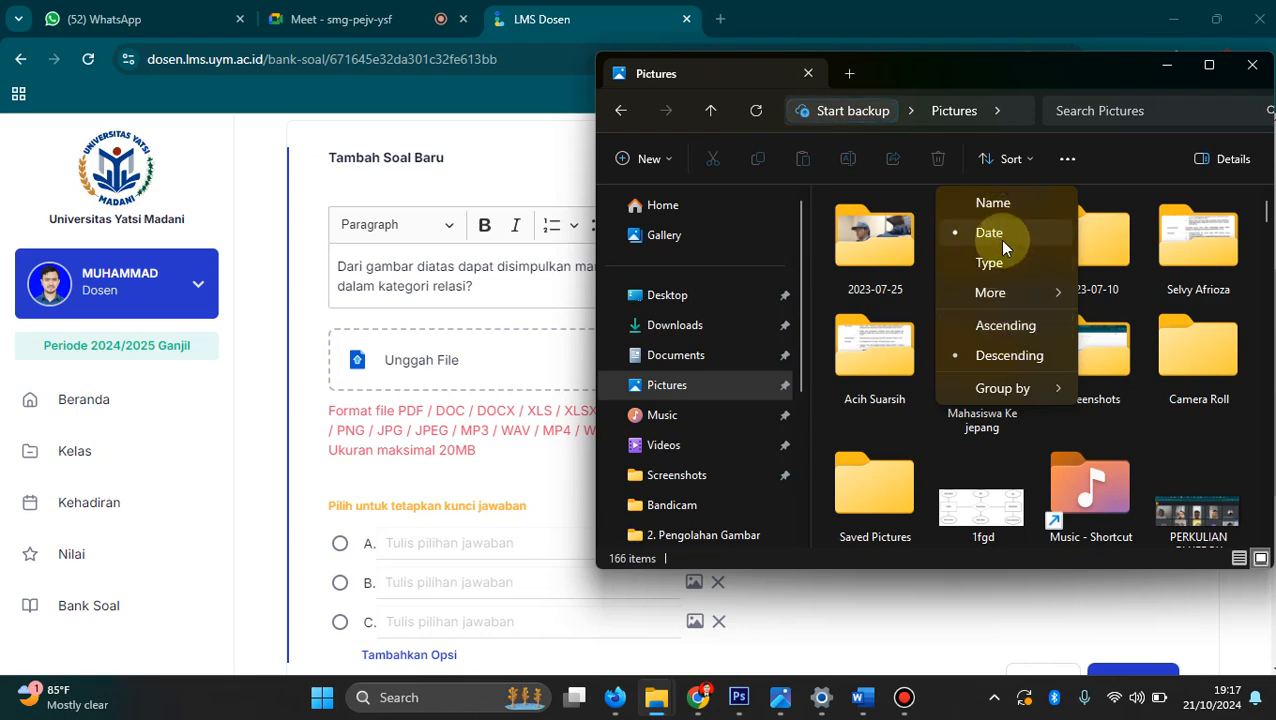
click(1240, 145)
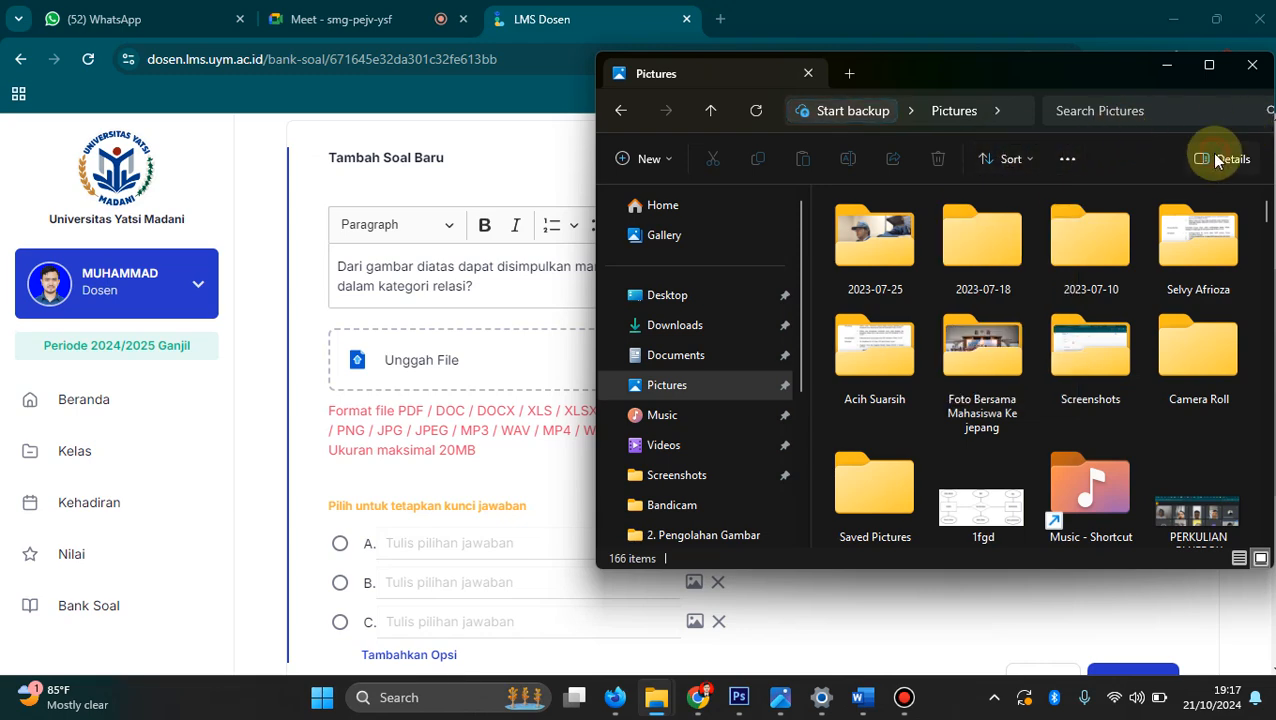
scroll(1019, 309, down, 3)
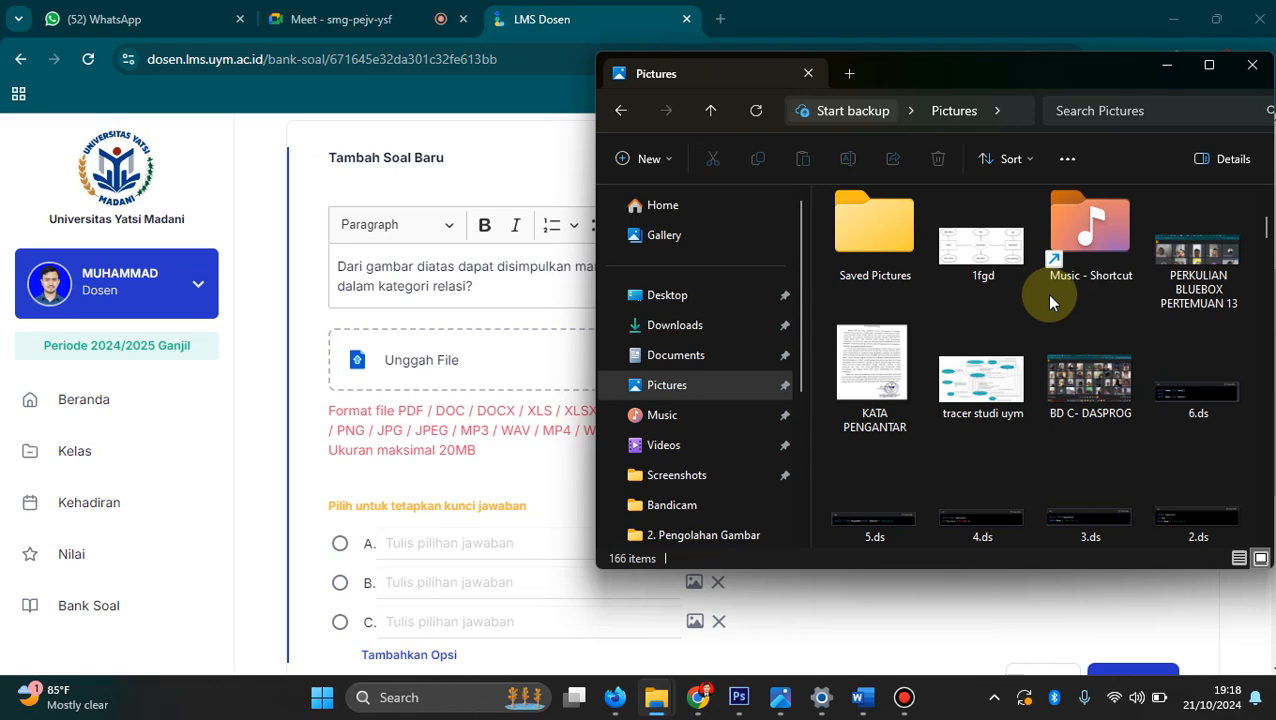
click(980, 262)
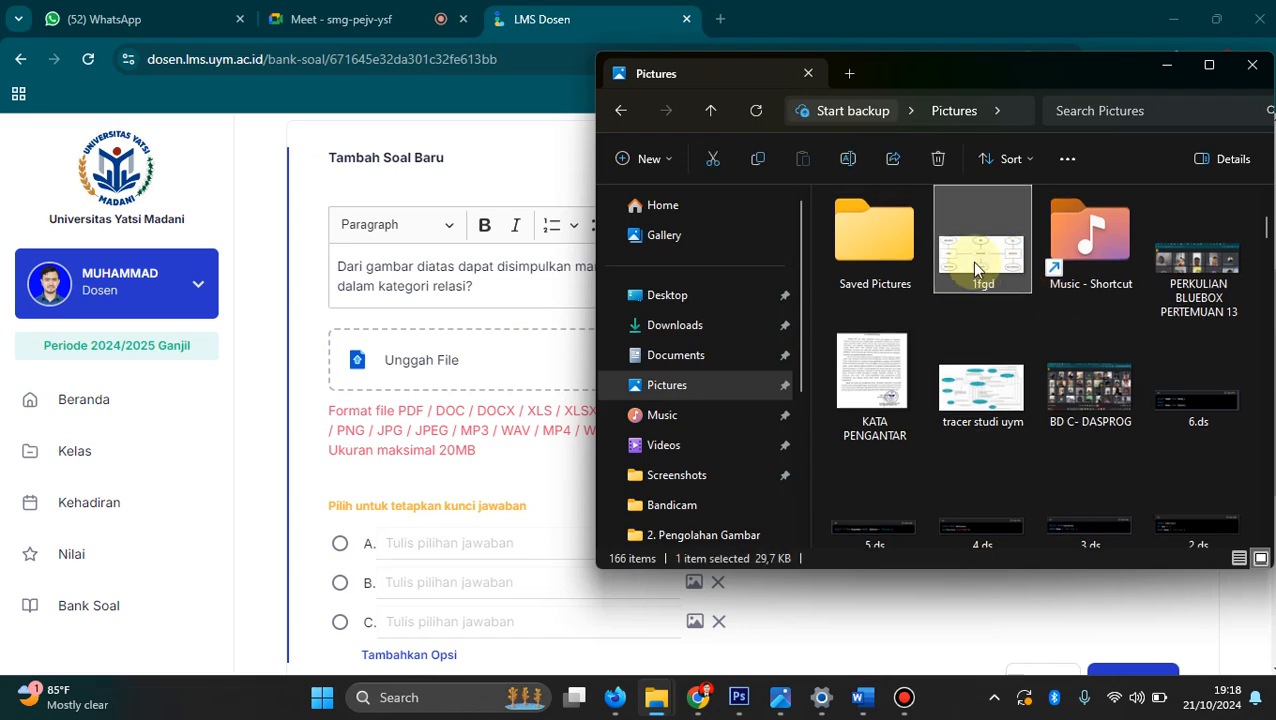
Attach the 1fgd image from the Pictures folder to the new question as its diagram.
drag(975, 266, 563, 358)
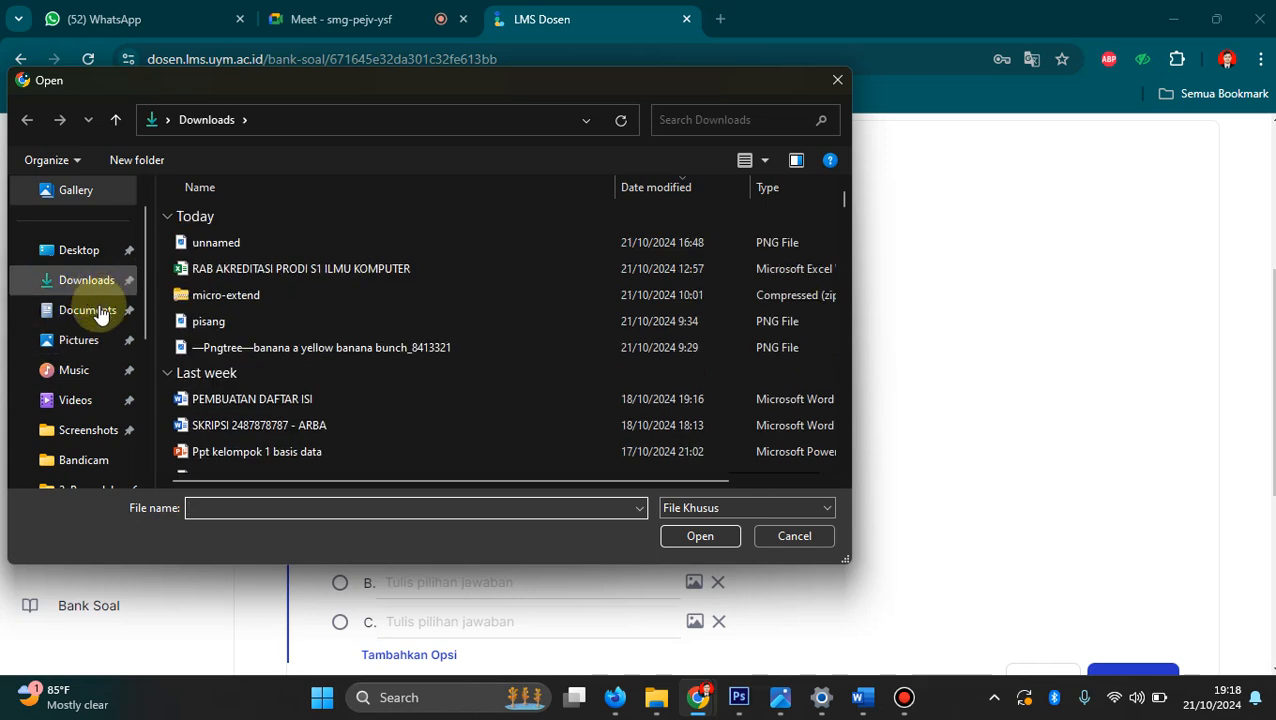
click(79, 340)
scroll(365, 410, down, 1)
click(327, 428)
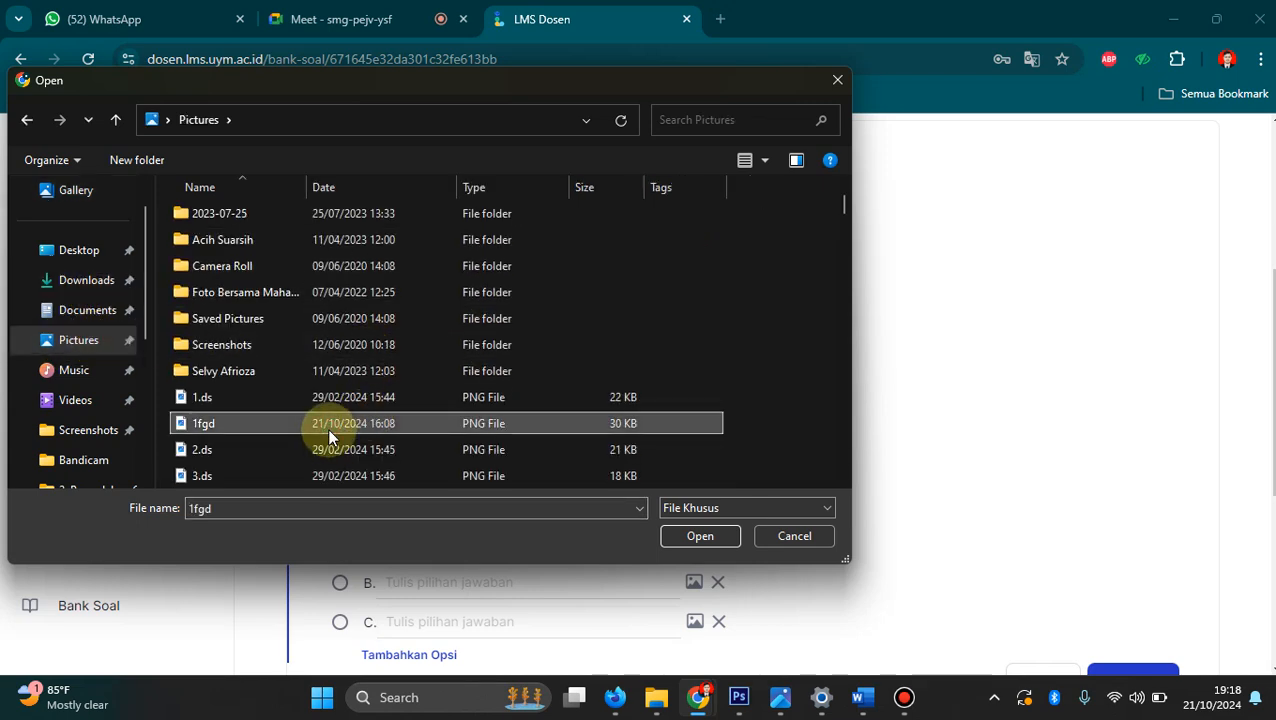
click(686, 535)
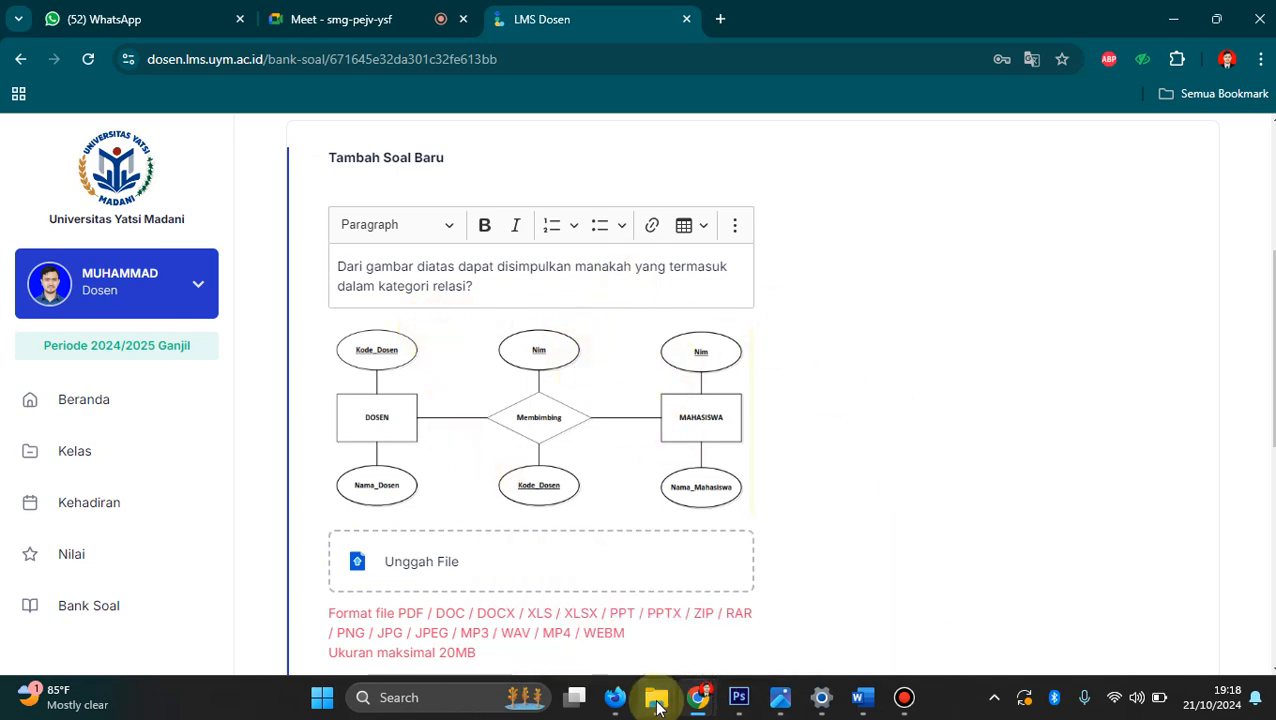
Check the 1fgd image in File Explorer's Pictures folder against the diagram and return to the question form.
mouse_move(656, 697)
click(836, 594)
mouse_move(956, 260)
mouse_down()
mouse_move(427, 390)
mouse_move(398, 412)
mouse_move(980, 268)
mouse_up()
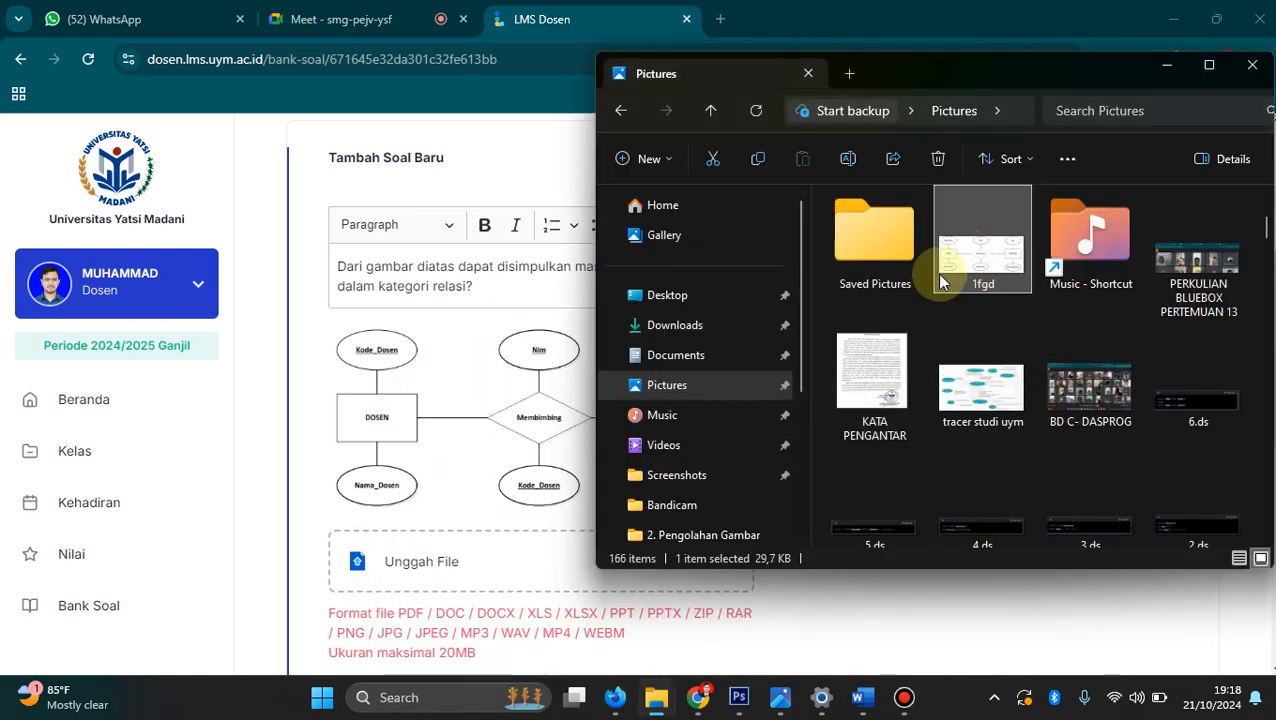
click(880, 601)
Consult the choices in Word's Document2 and fill answer options A and B with Dosen and Kode_Dosen.
scroll(686, 362, down, 4)
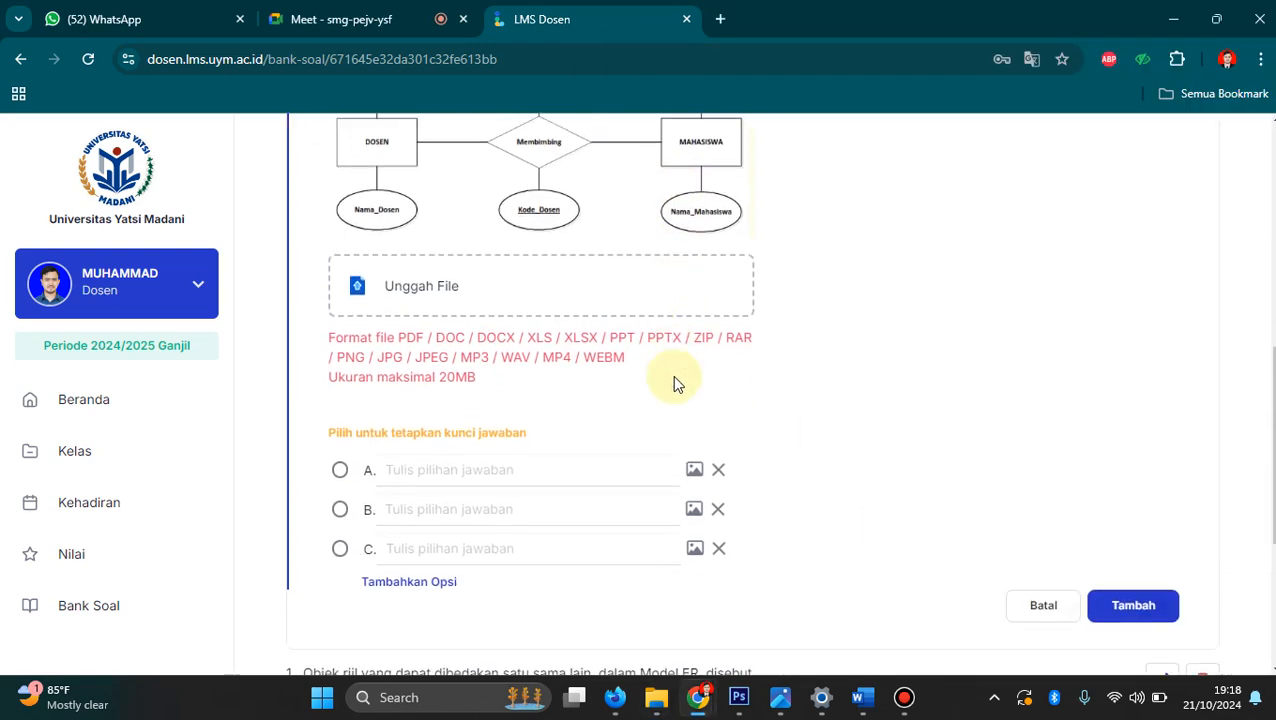
mouse_move(862, 697)
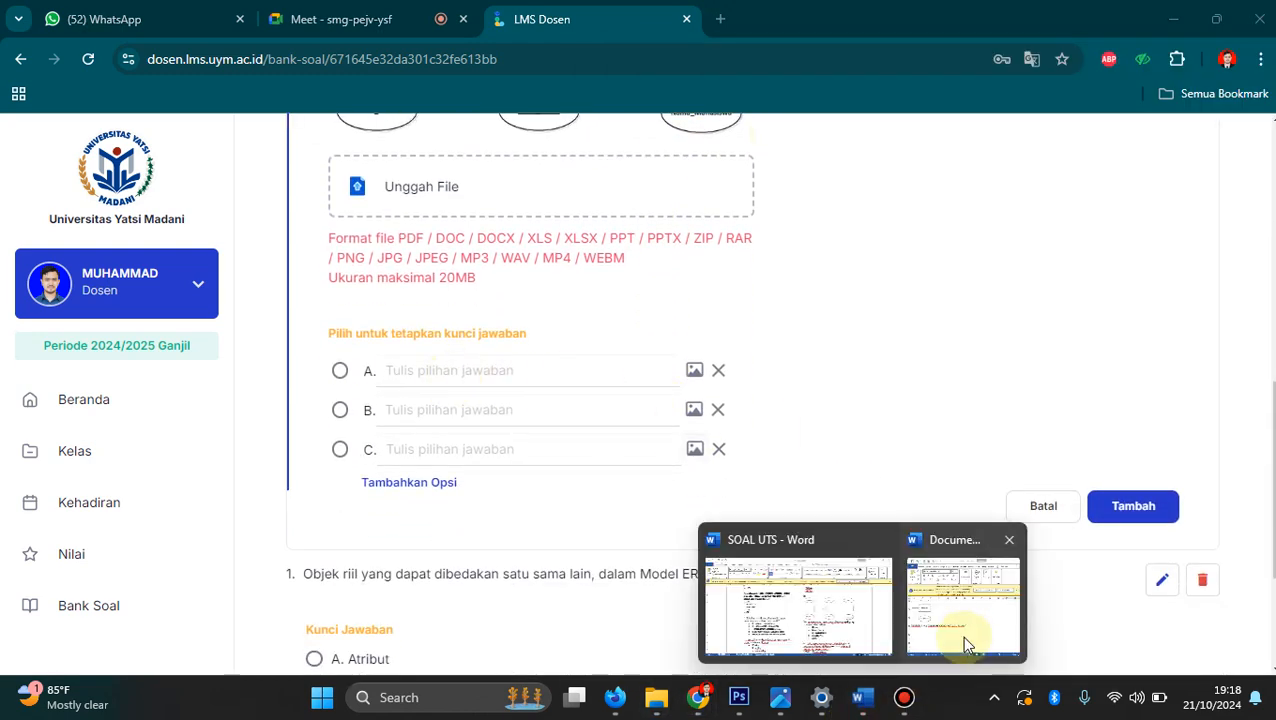
click(960, 640)
drag(960, 561, 745, 561)
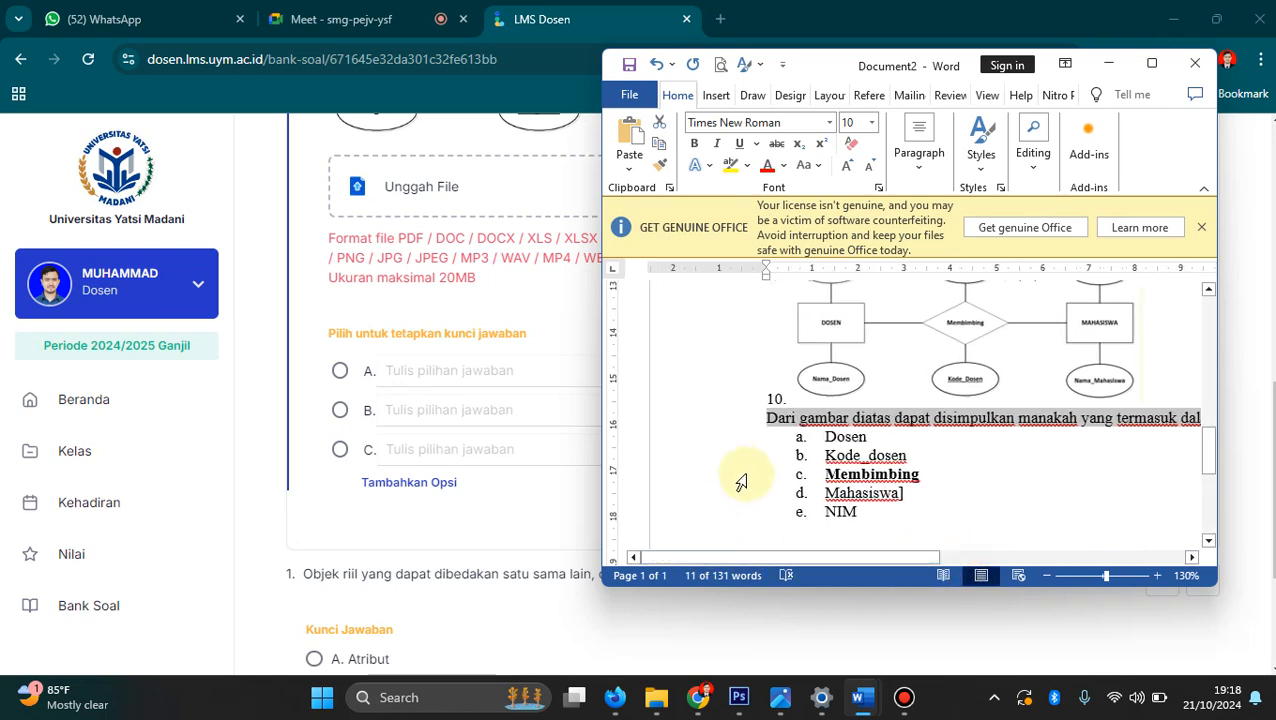
click(470, 365)
text(Dosen)
key(Return)
click(461, 402)
text(Kode_Dosen)
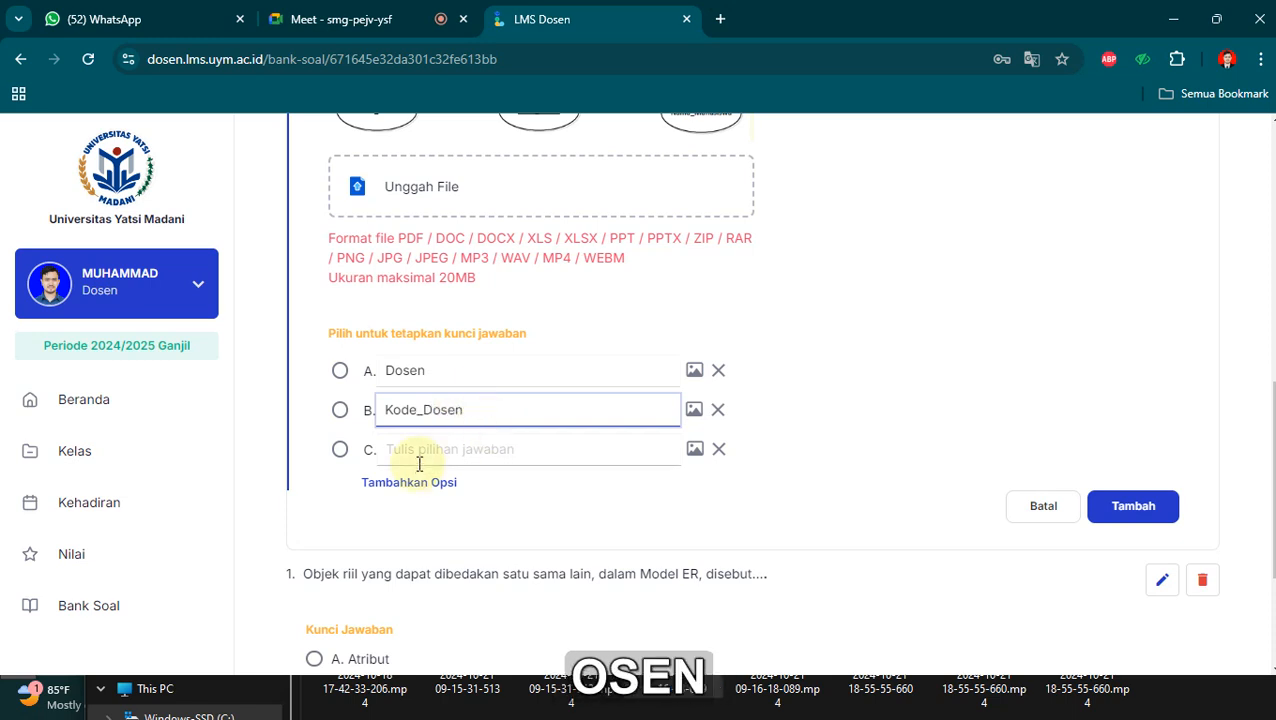
Fill option C with Membimbing after checking Document2, and add a fourth answer option, Mahasiswa.
mouse_move(884, 692)
click(918, 632)
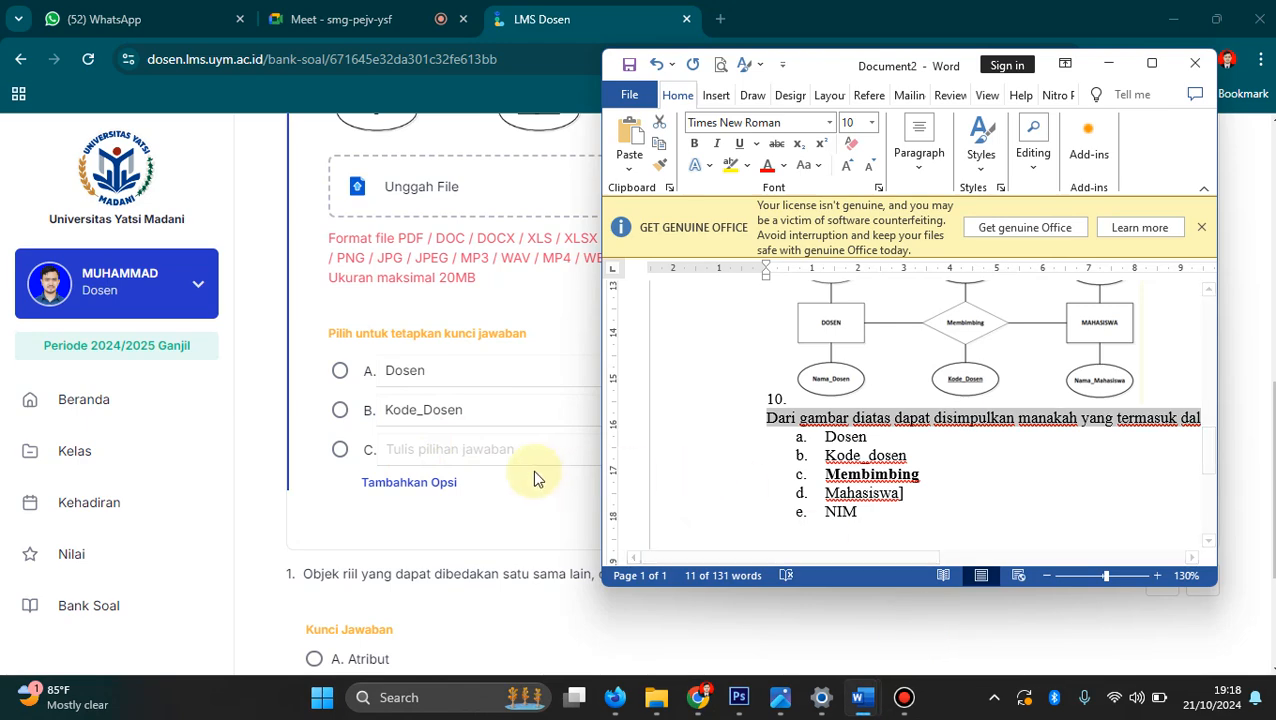
click(508, 448)
text(Membimbing)
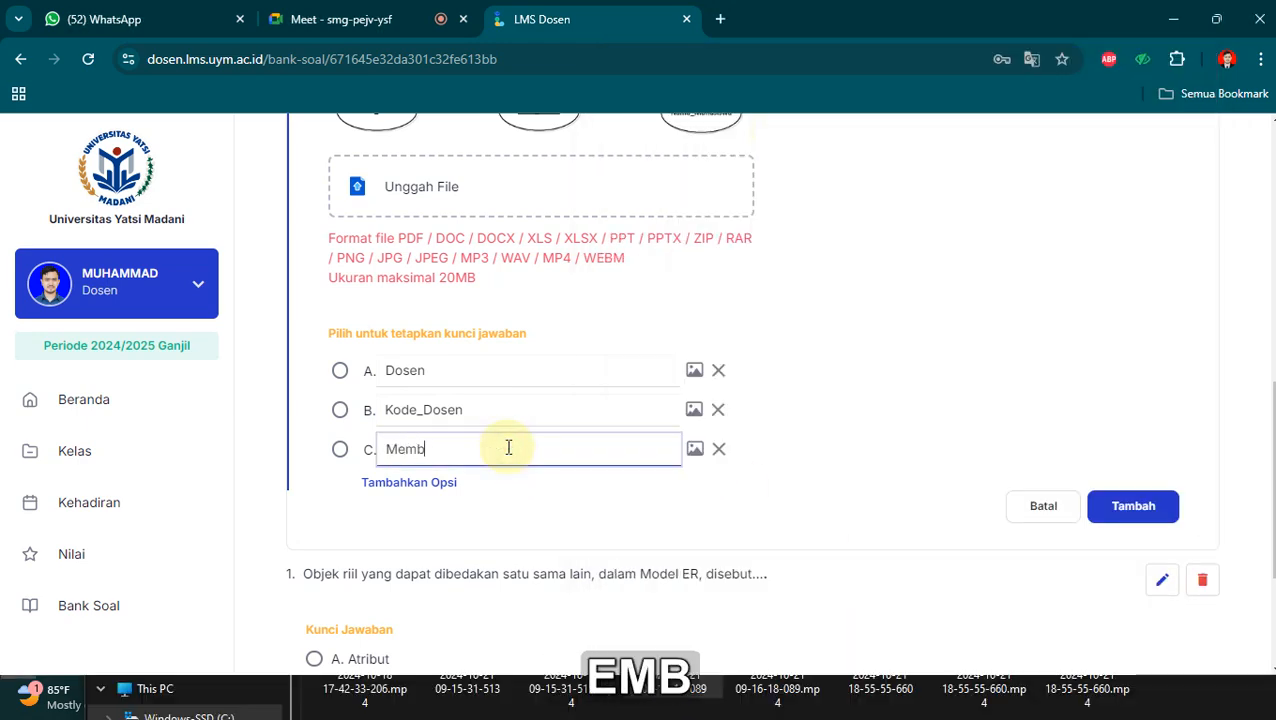
click(452, 481)
click(447, 488)
text(Mh)
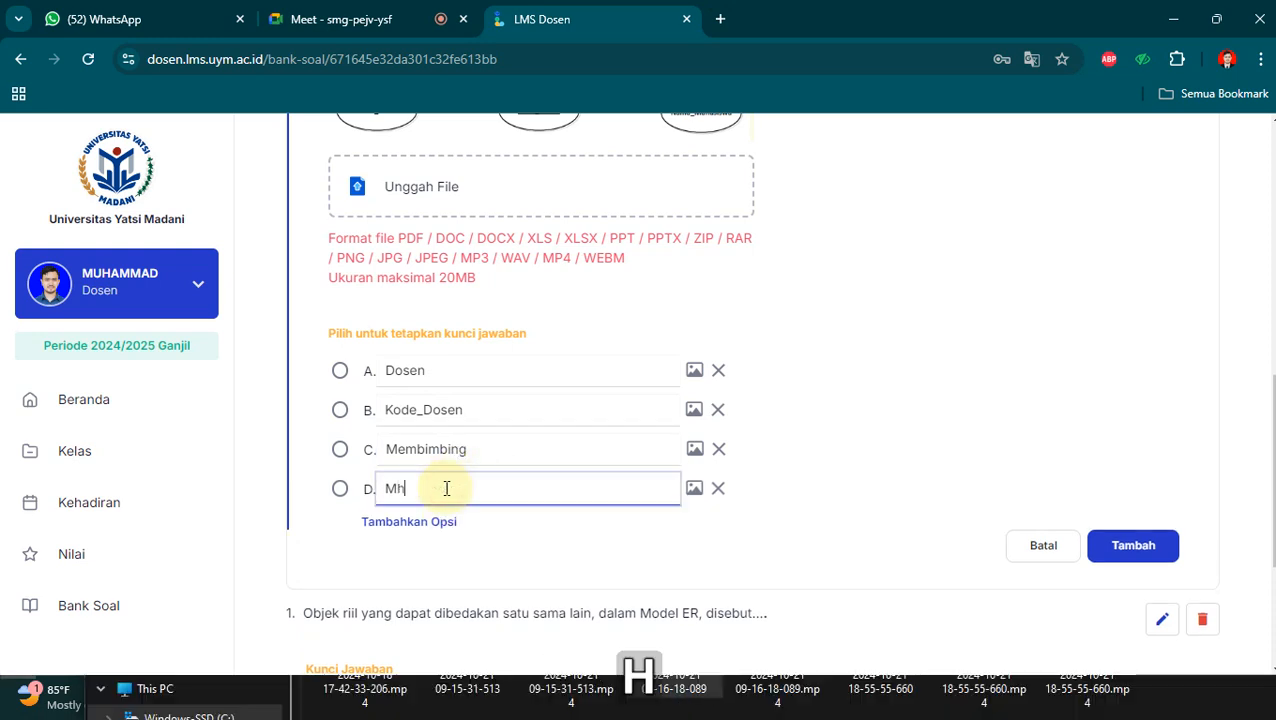
key(BackSpace)
text(aa)
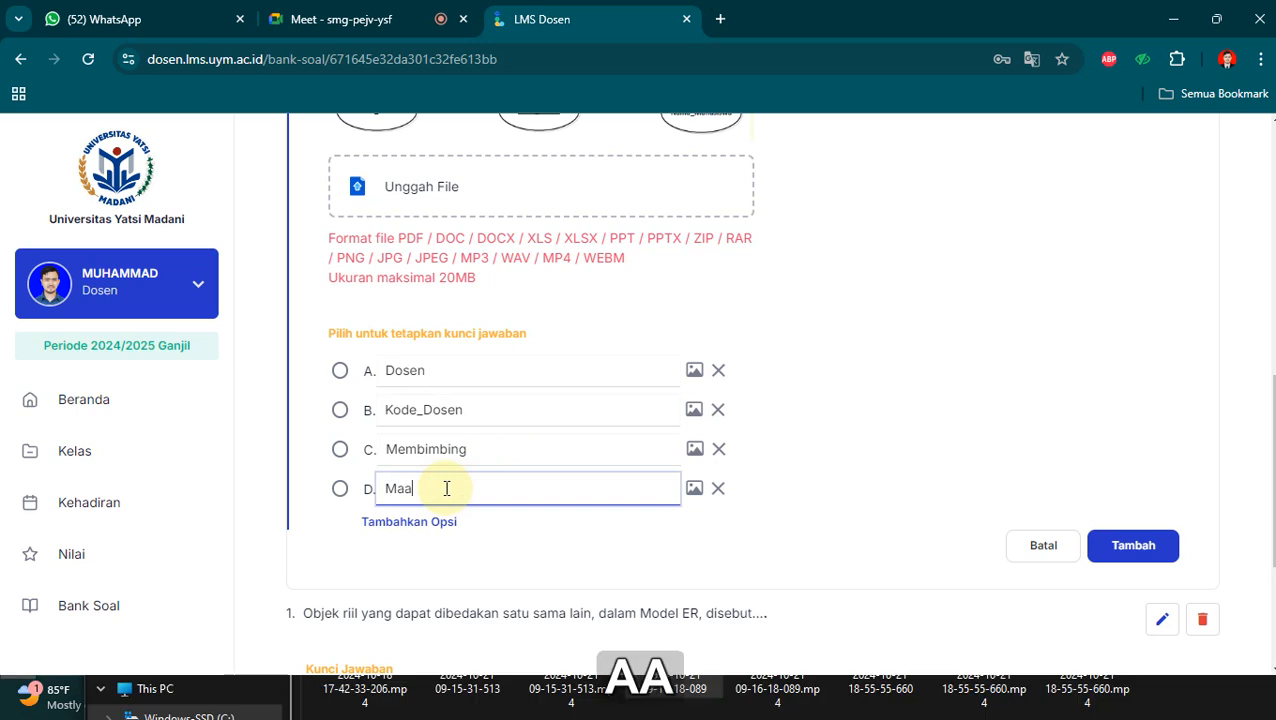
key(BackSpace)
text(hasiswa)
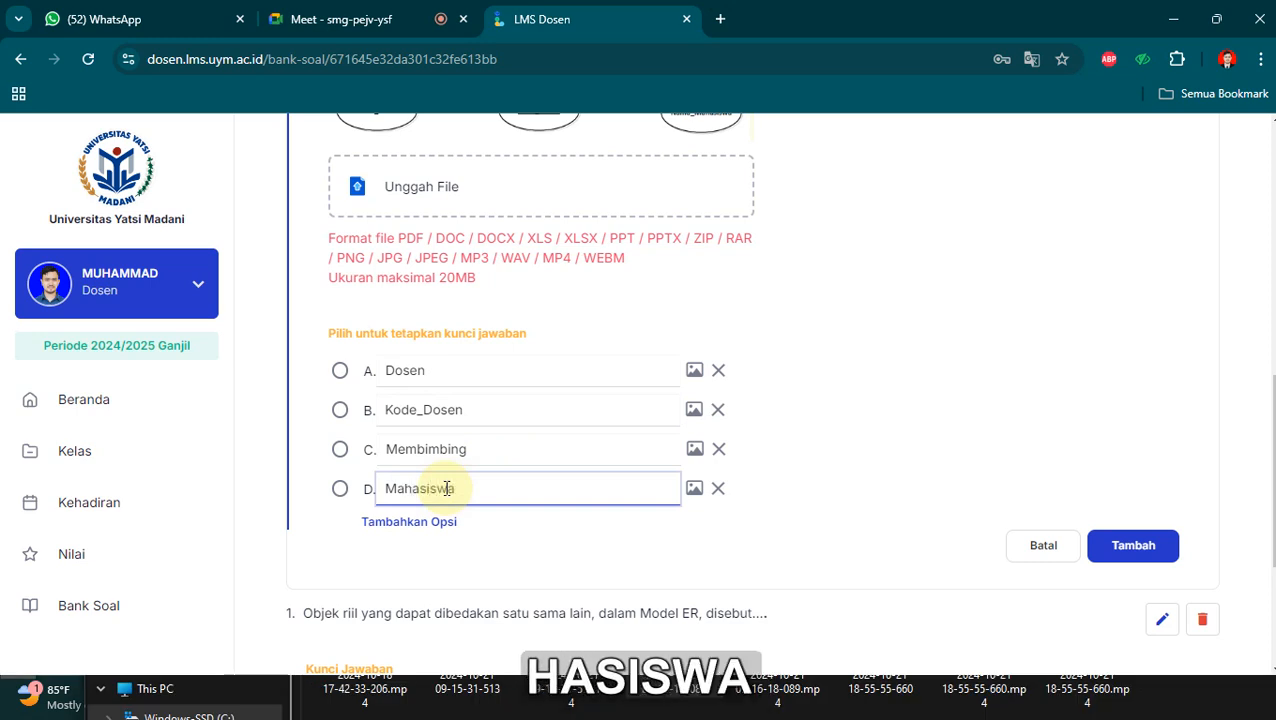
Add a fifth answer option and fill it with NIM, the last choice in Word's Document2.
click(401, 515)
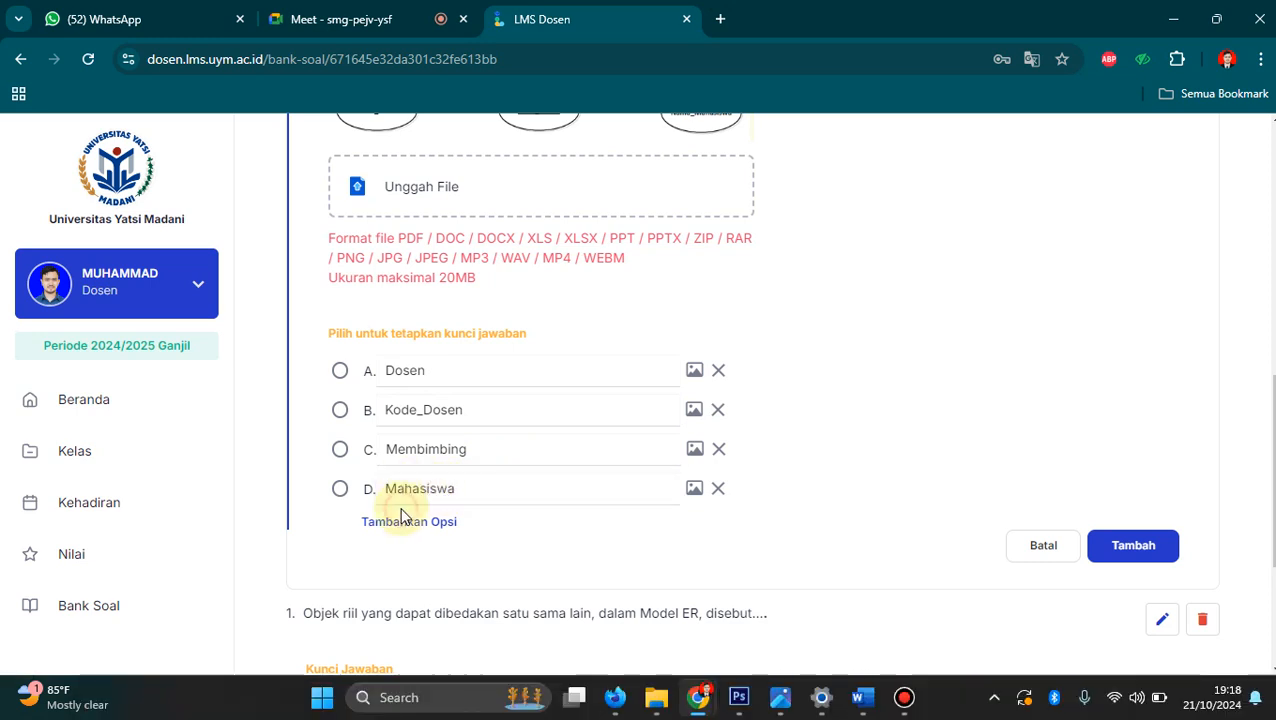
click(401, 521)
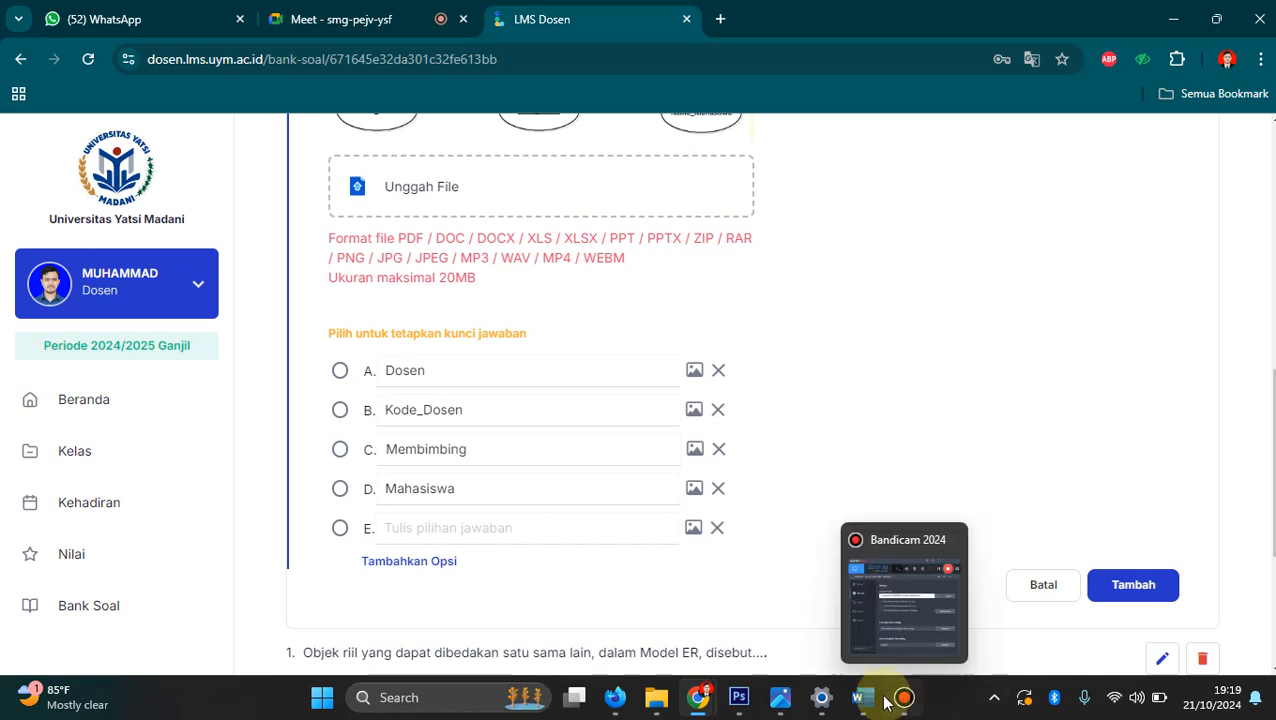
mouse_move(875, 702)
click(945, 625)
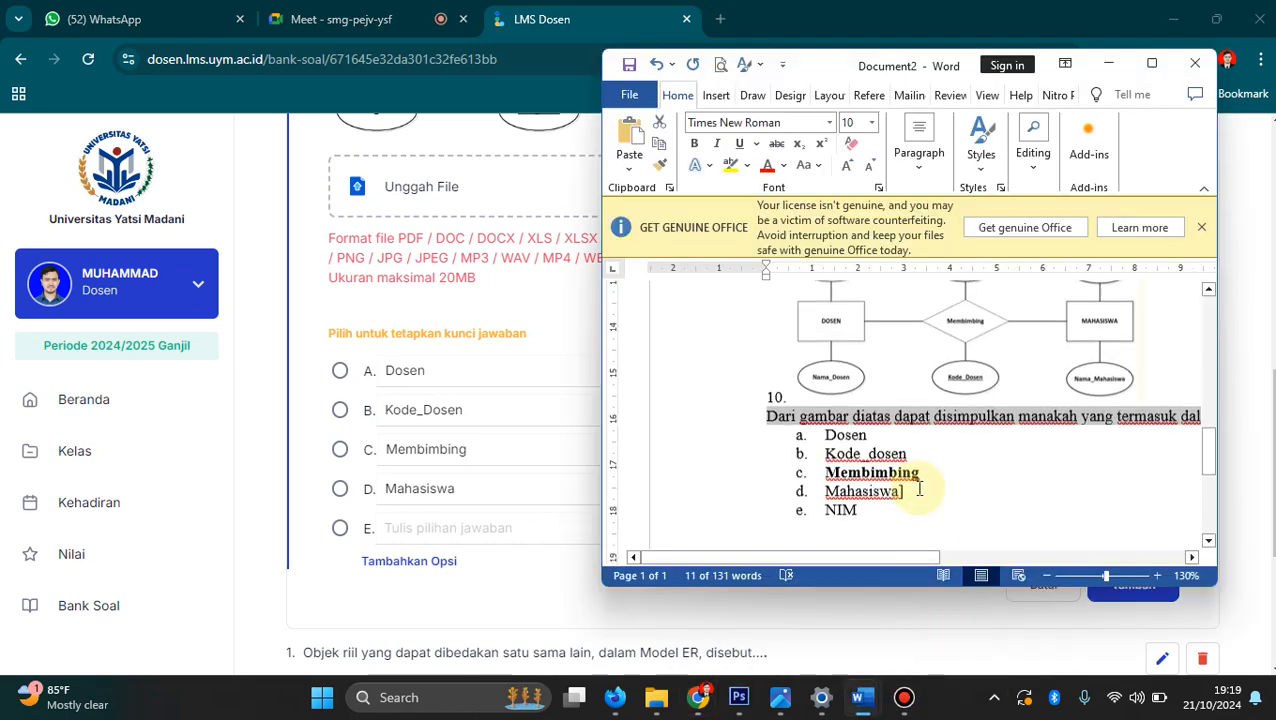
click(490, 520)
text(NIM)
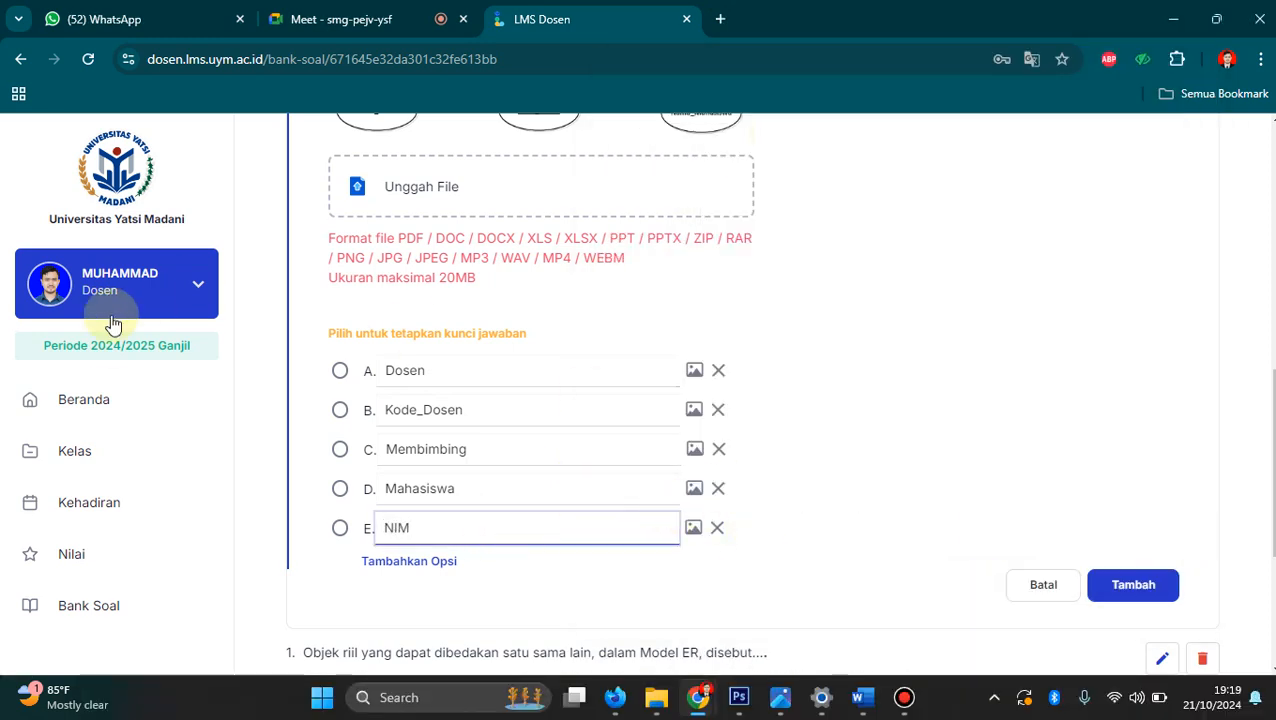
Check the correct choice in Document2, mark option C, Membimbing, as the answer key, and look over the question.
mouse_move(863, 697)
click(965, 600)
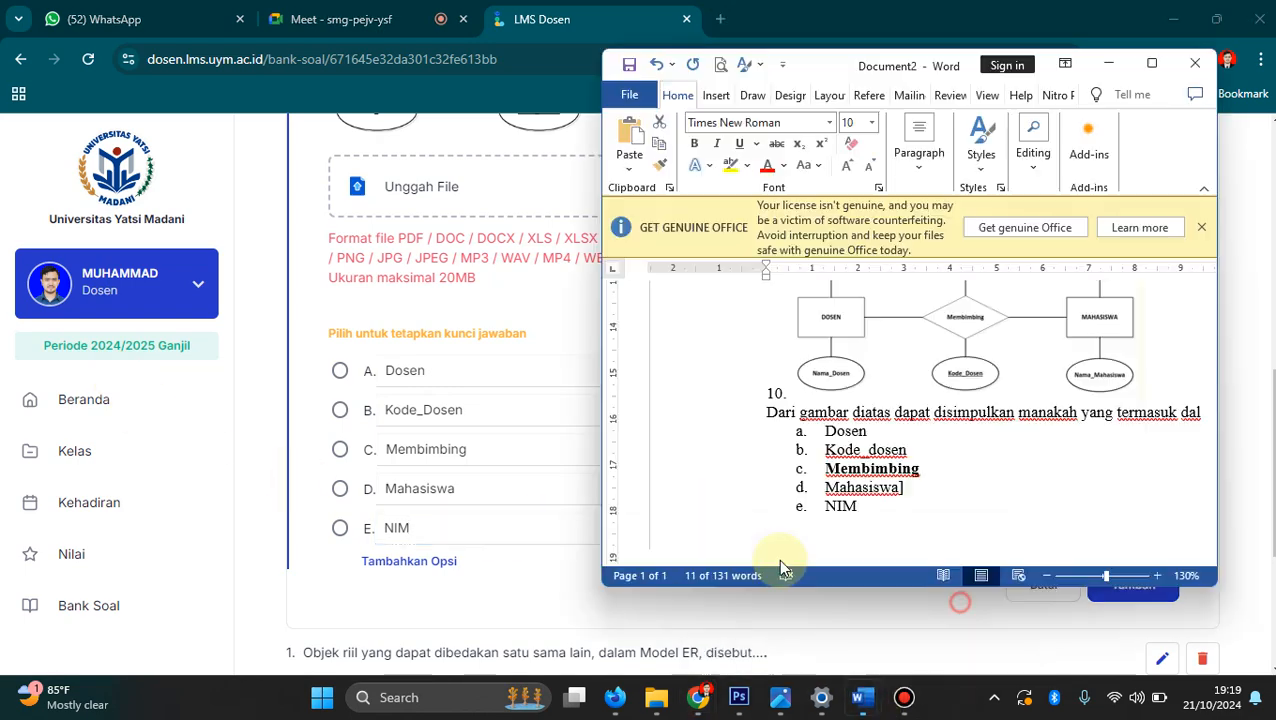
click(340, 449)
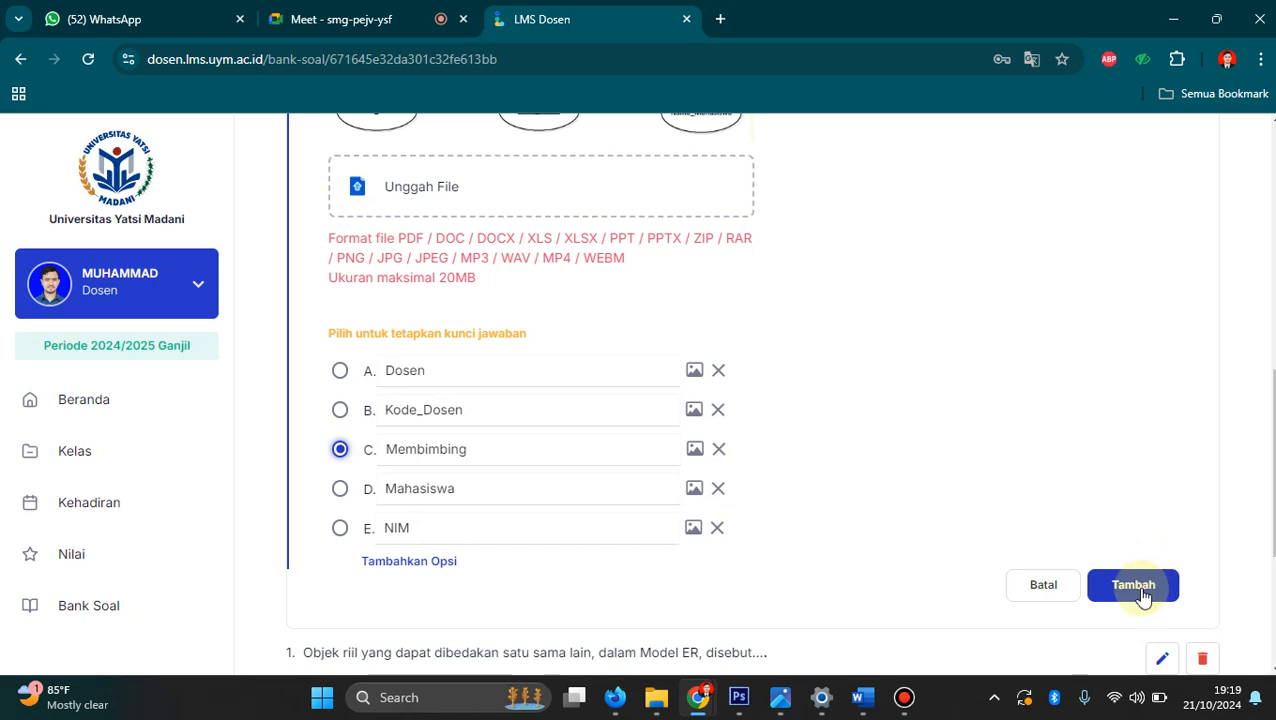
scroll(828, 350, up, 2)
scroll(941, 387, down, 2)
Attach the 1fgd image from the Pictures folder to answer option A, Dosen.
click(706, 372)
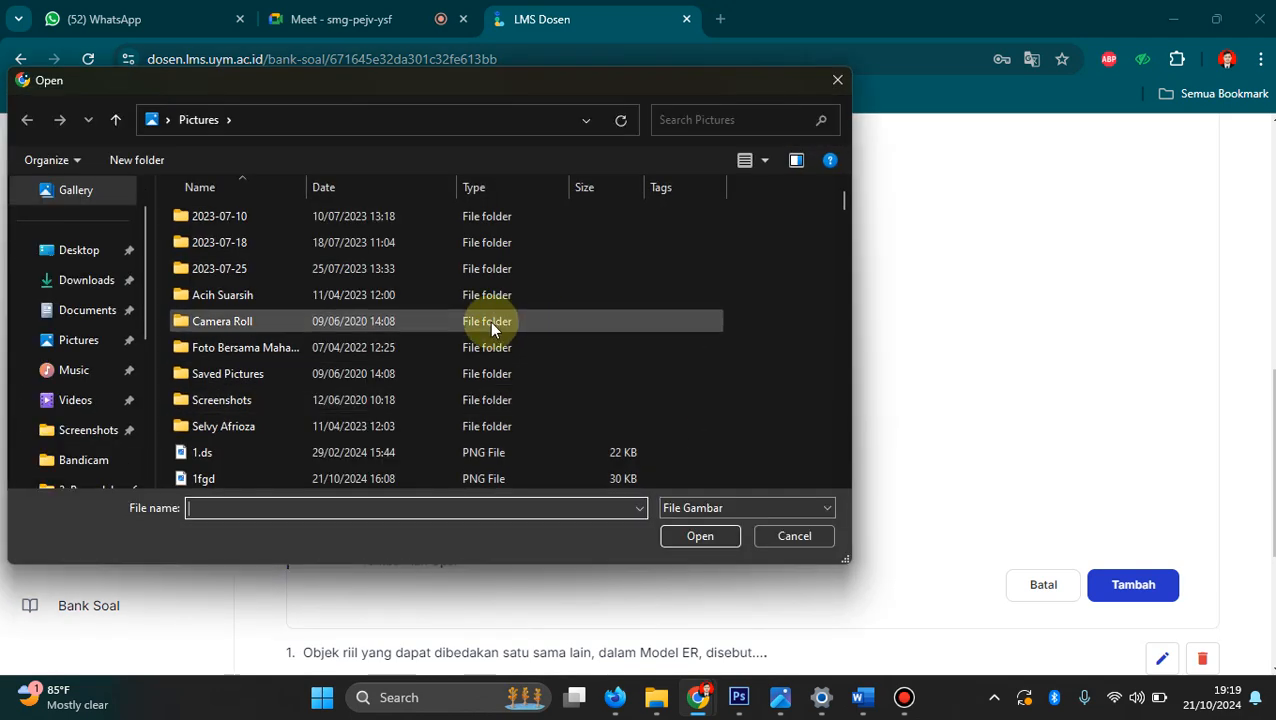
click(400, 476)
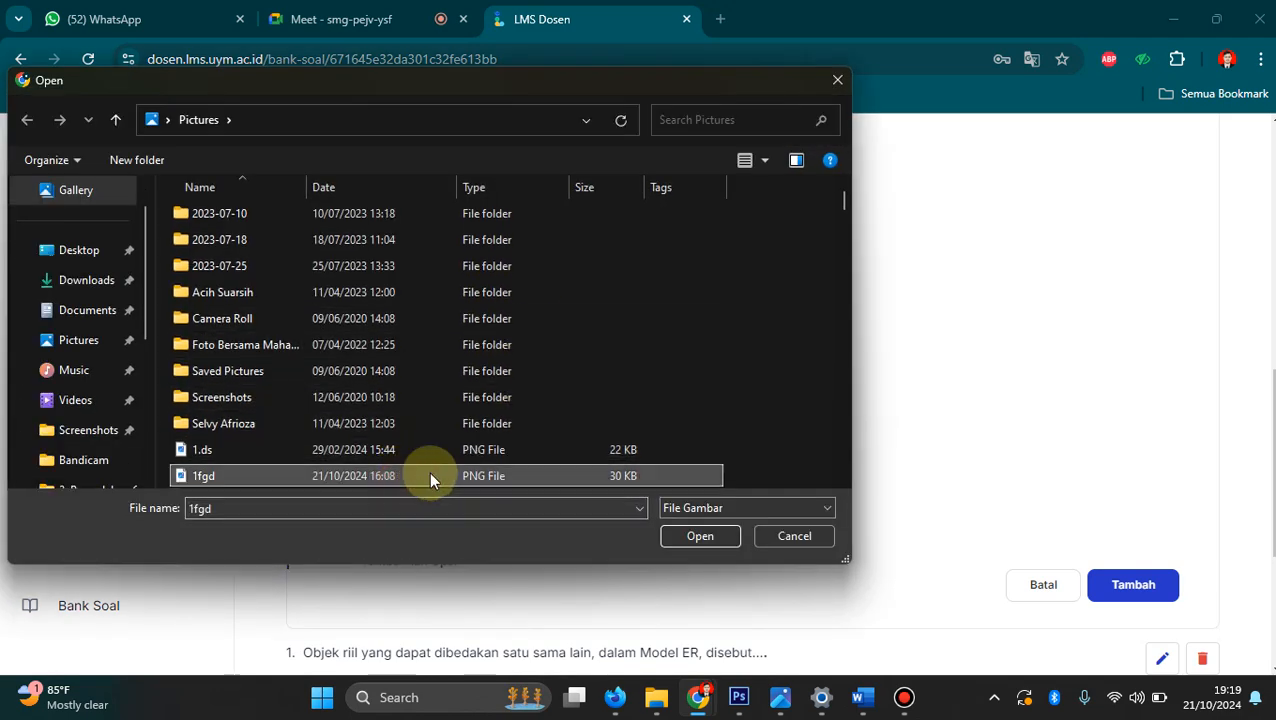
click(689, 537)
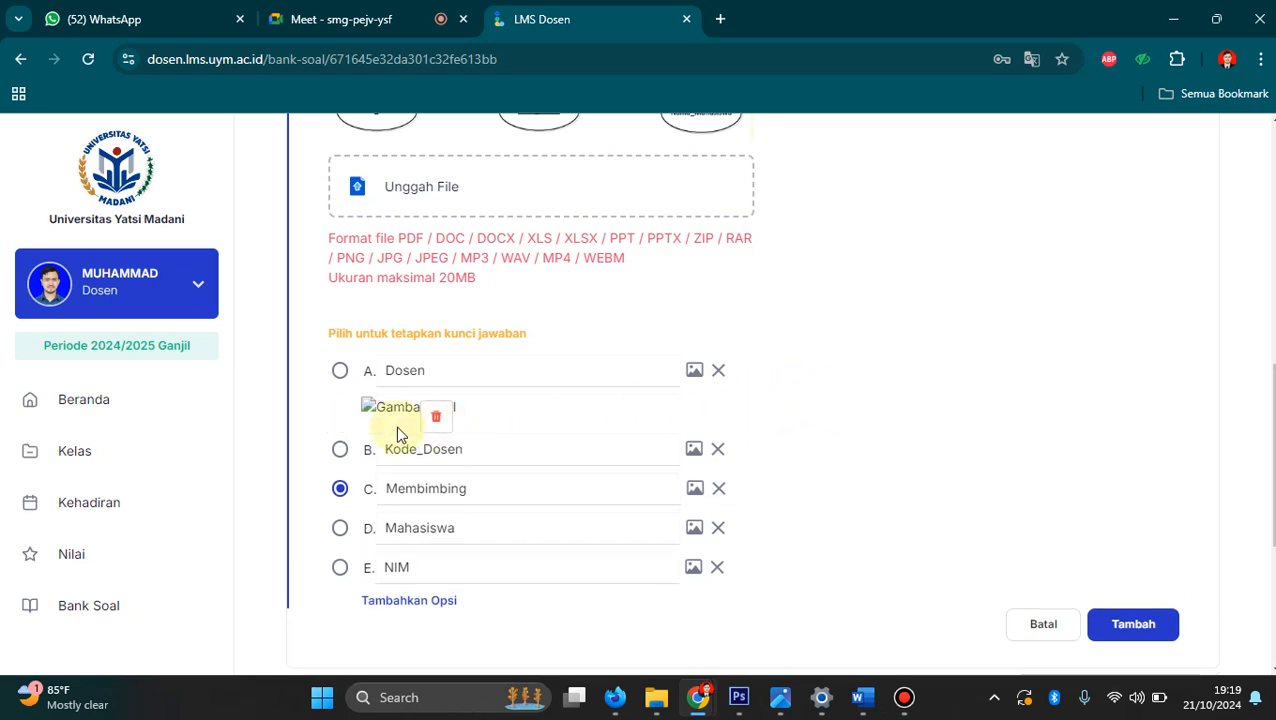
click(734, 432)
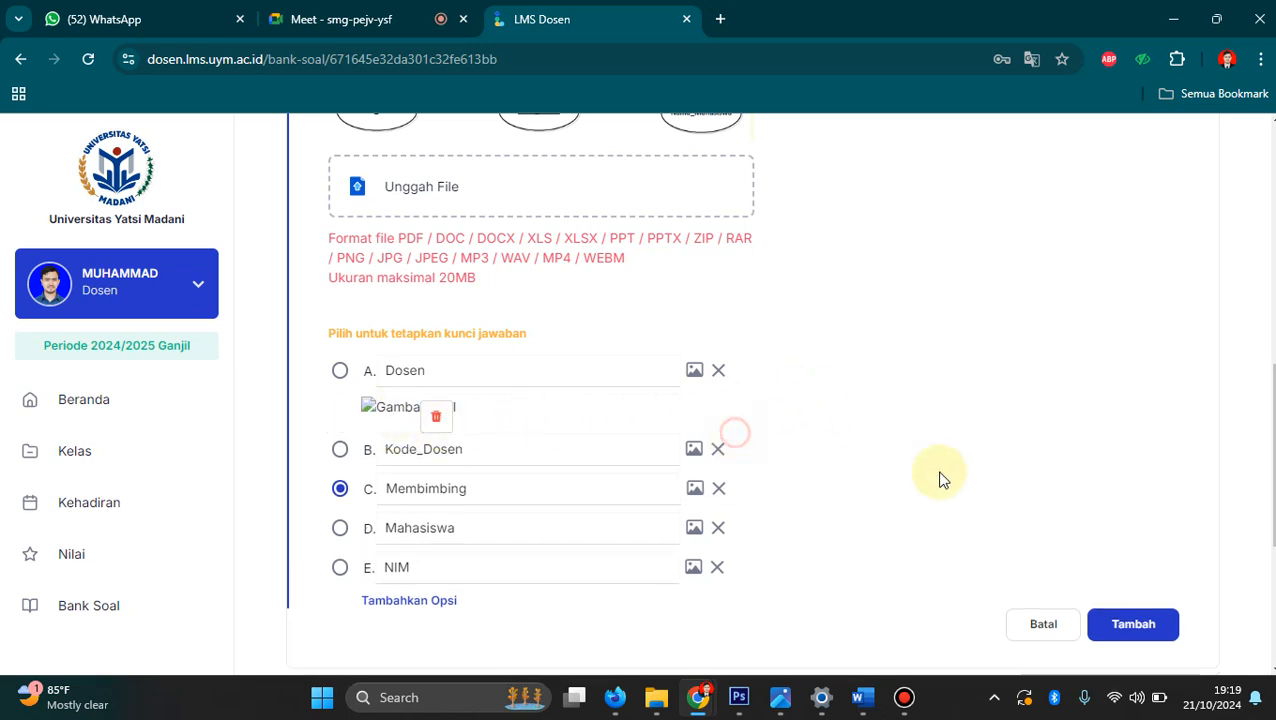
Add the diagram question to the question bank and review it with its image and answer options.
click(1125, 624)
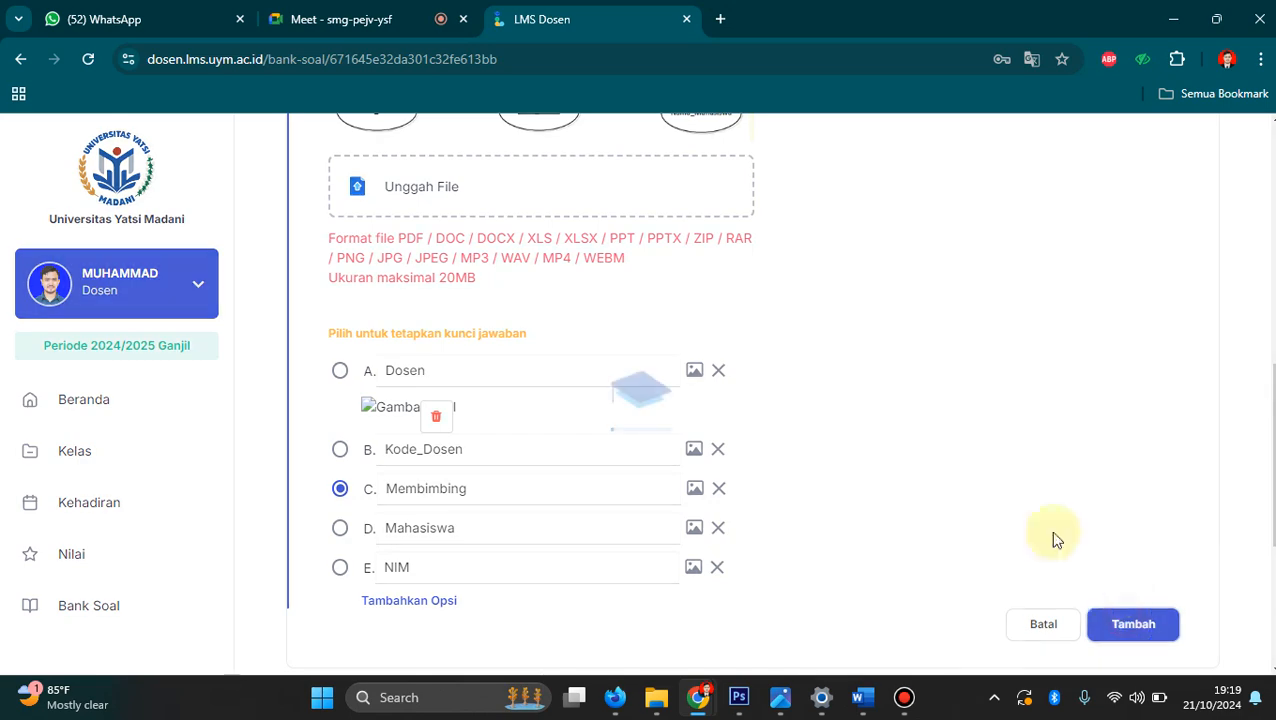
scroll(558, 376, down, 4)
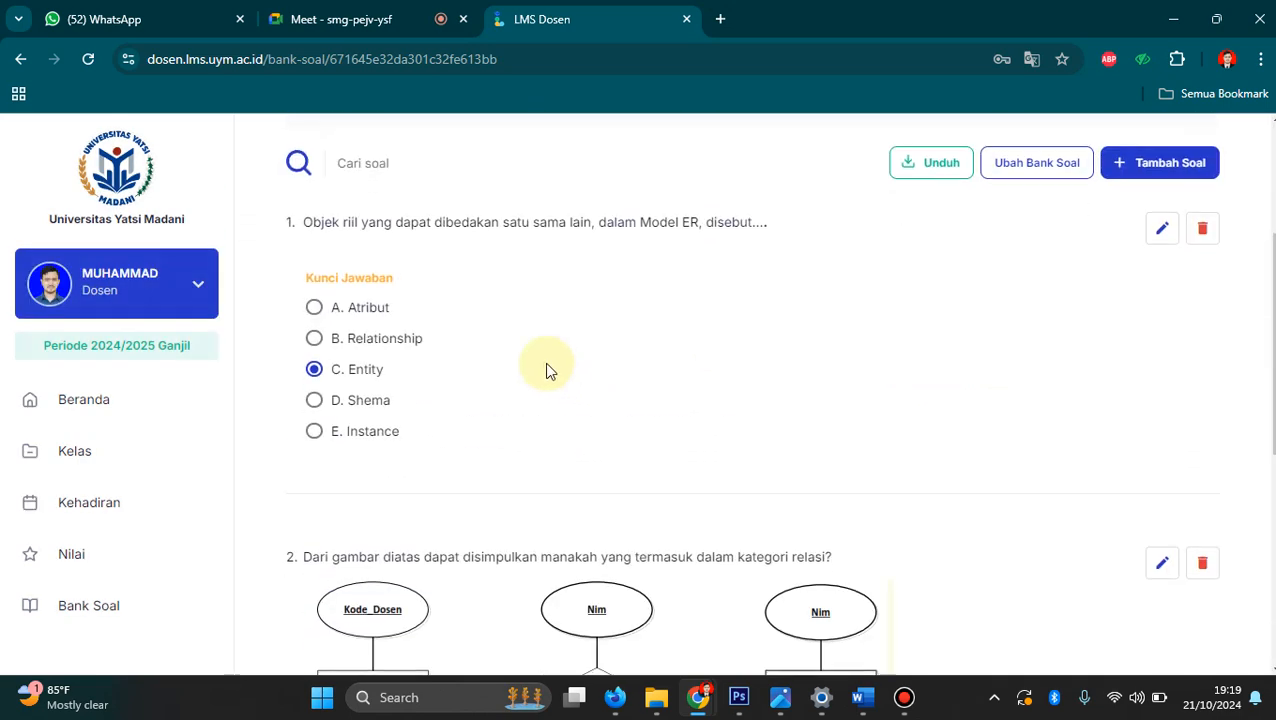
scroll(817, 421, down, 5)
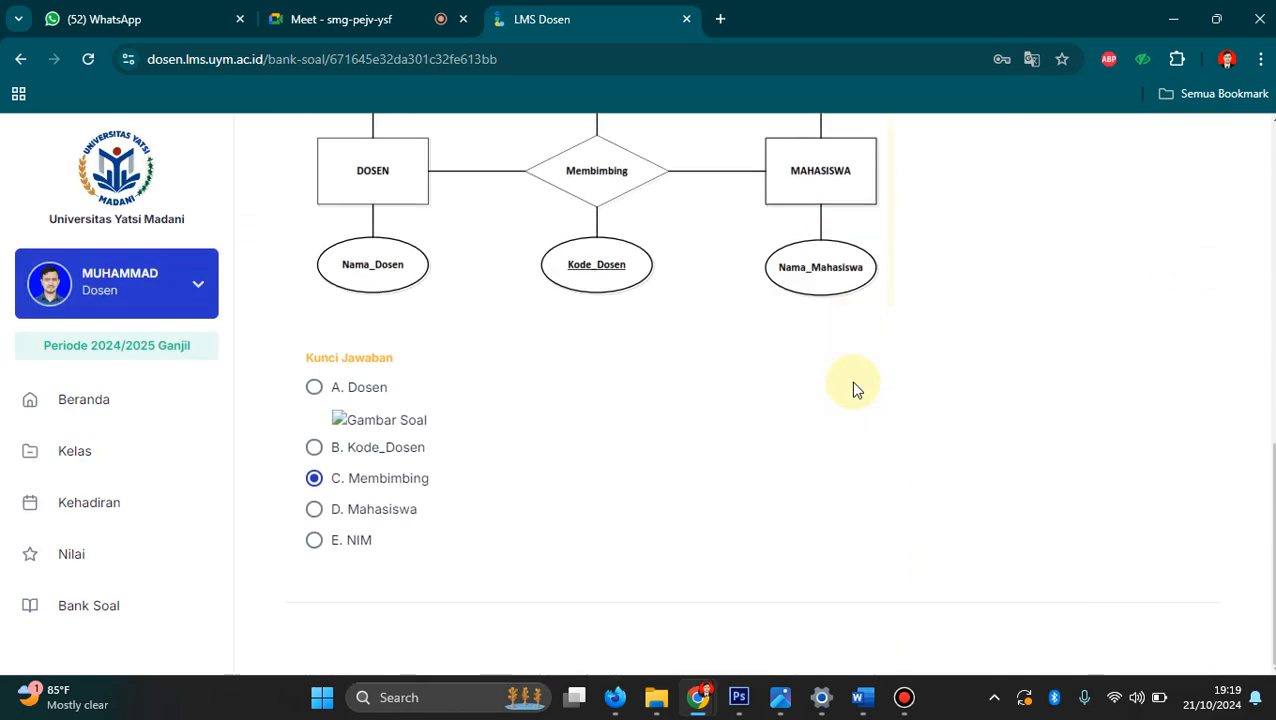
Leave the question bank and open the AP2404A Reguler class of KBD105 - Pengantar Sistem Manajemen Basis Data.
scroll(596, 398, up, 1)
scroll(848, 395, up, 5)
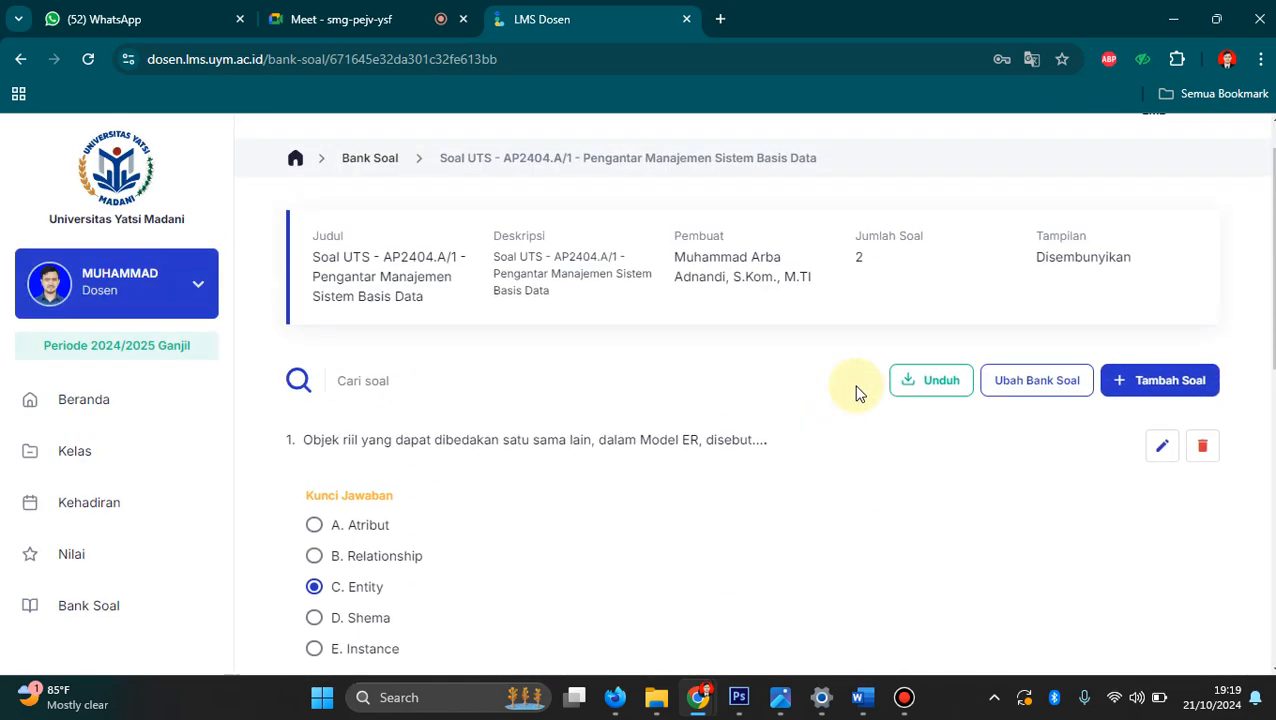
scroll(900, 415, down, 1)
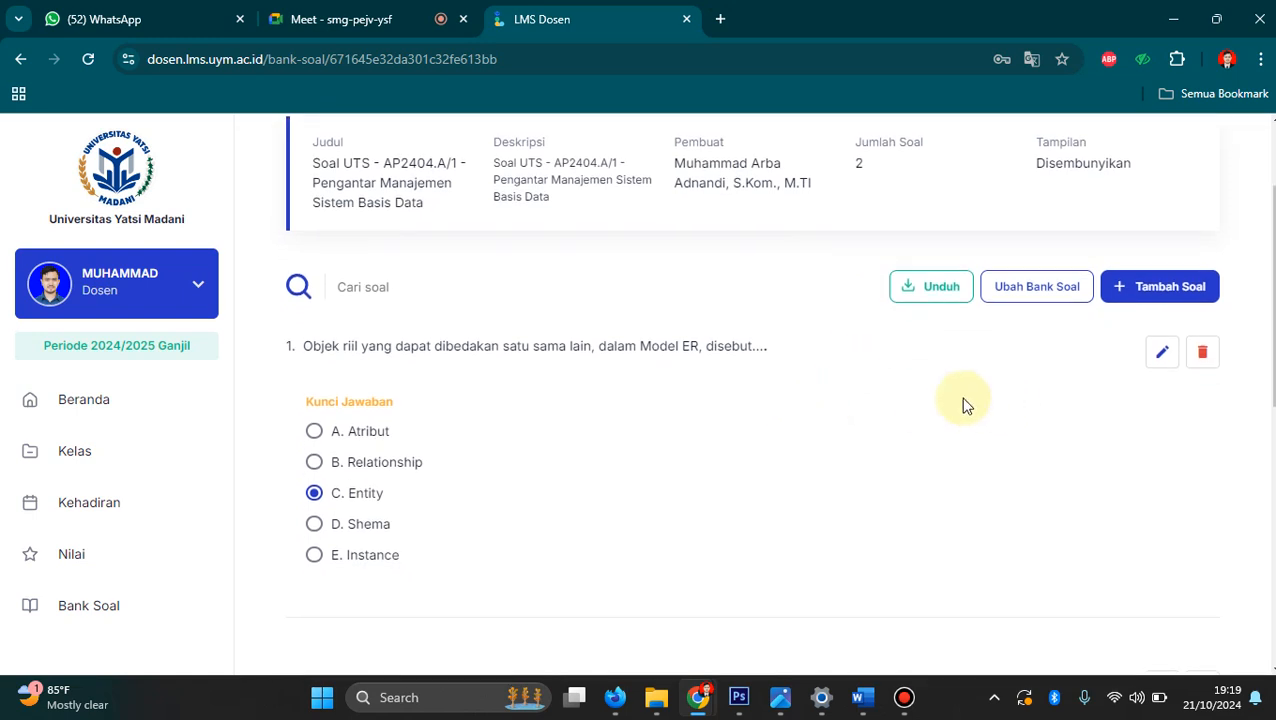
scroll(880, 480, up, 2)
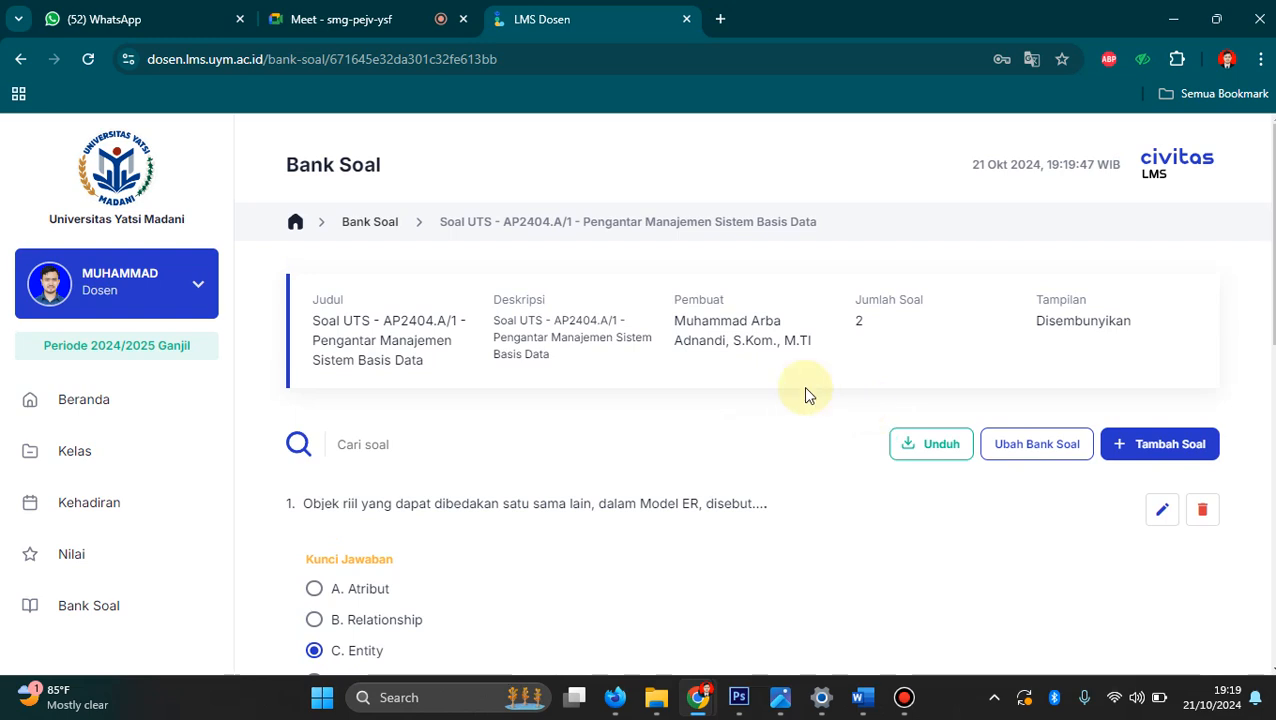
click(119, 456)
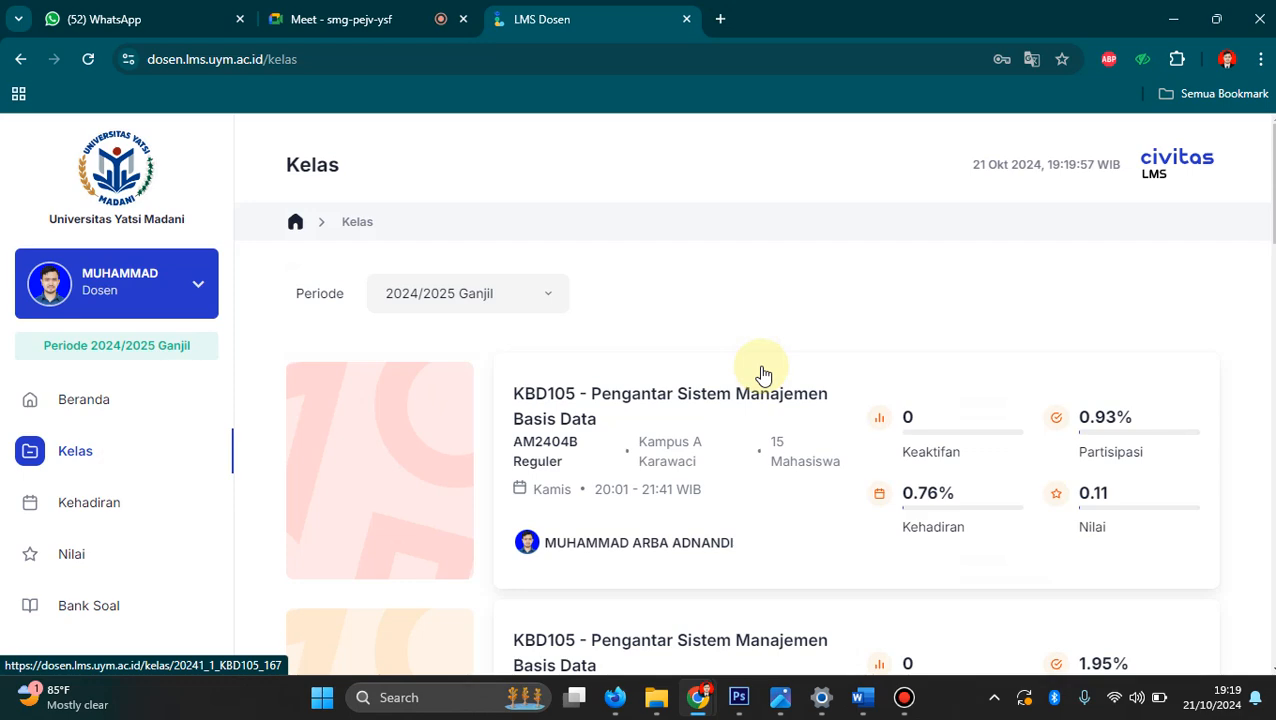
scroll(740, 358, down, 2)
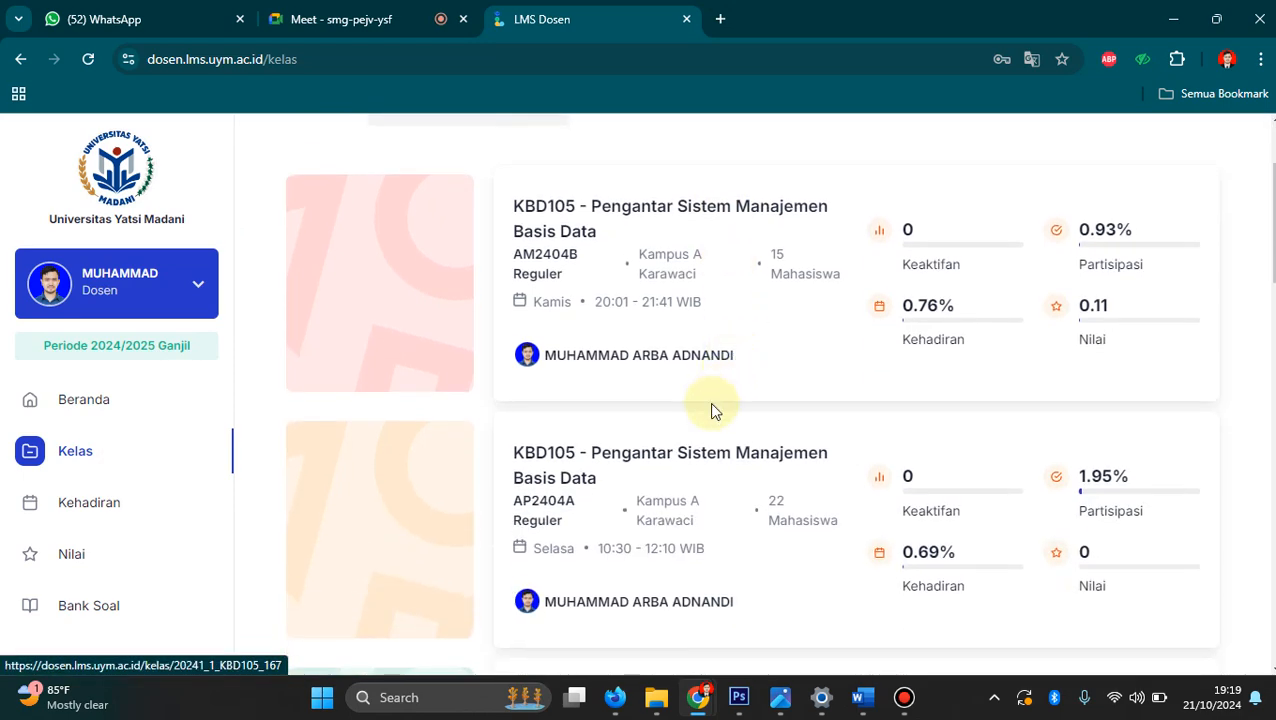
click(620, 455)
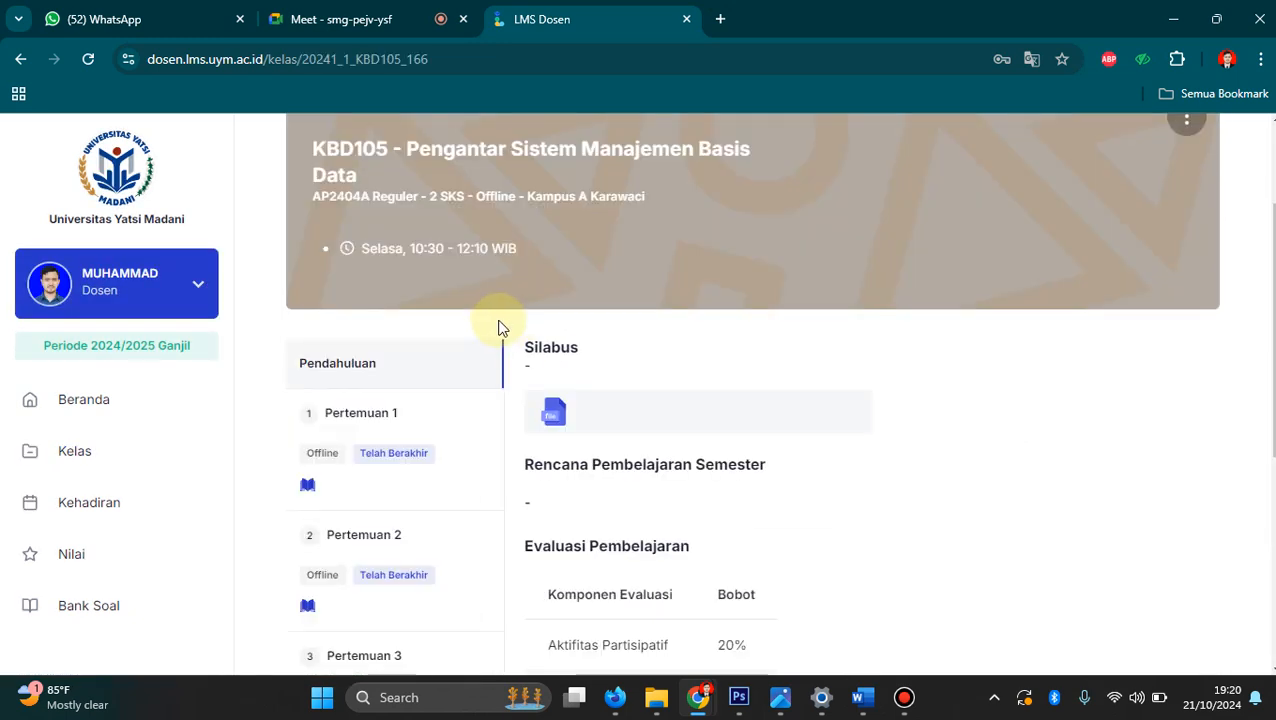
Open Pertemuan 8 UJIAN TENGAH SEMESTER in the class and find its existing exam.
scroll(440, 425, down, 2)
scroll(464, 447, down, 2)
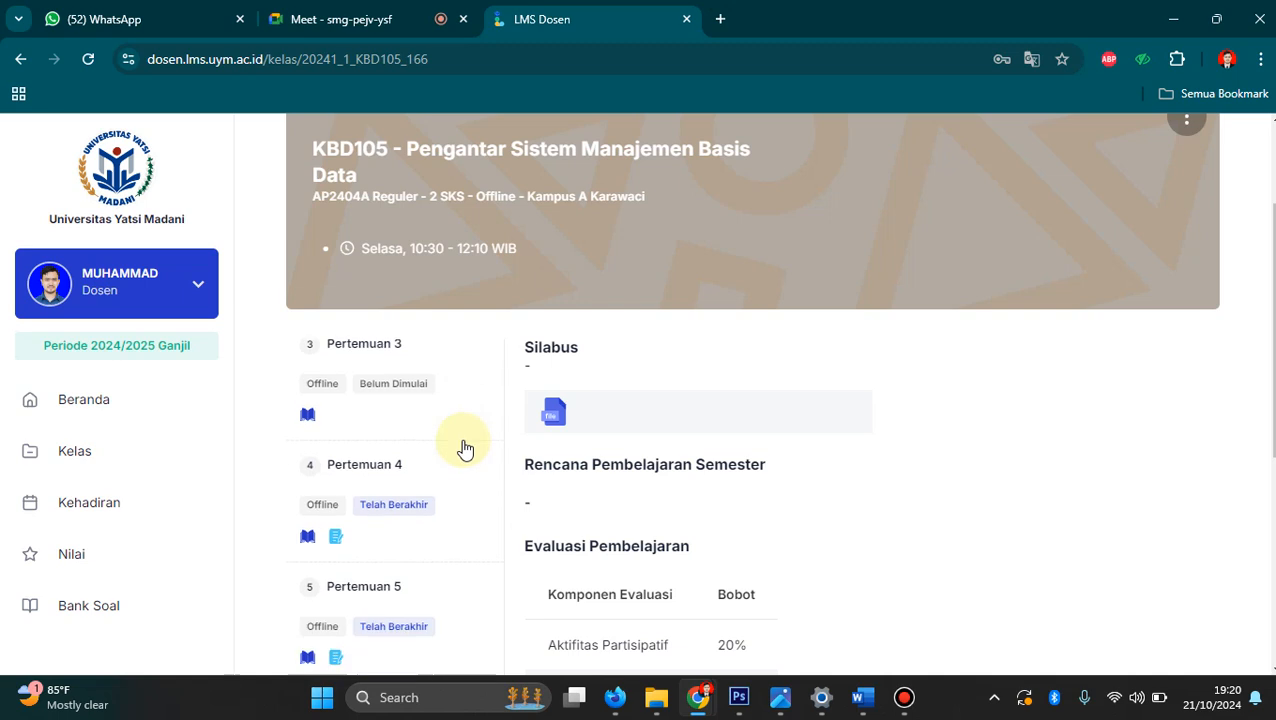
scroll(464, 447, down, 4)
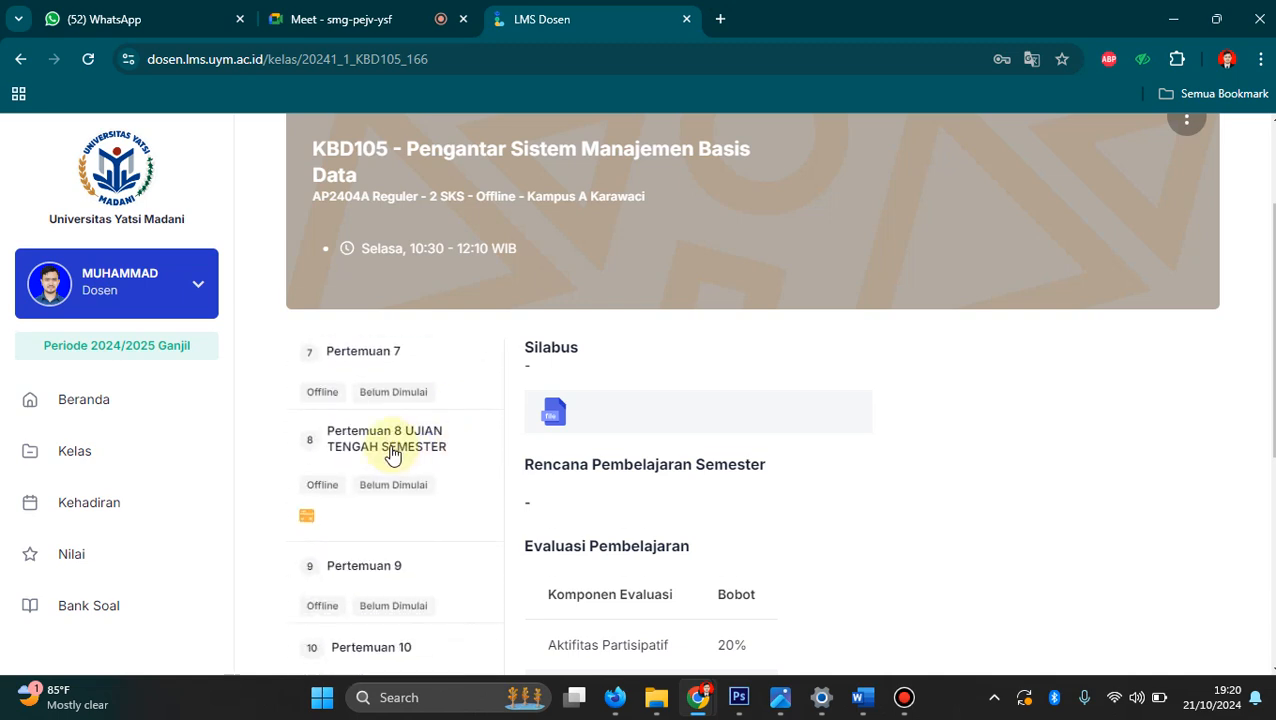
scroll(955, 365, down, 3)
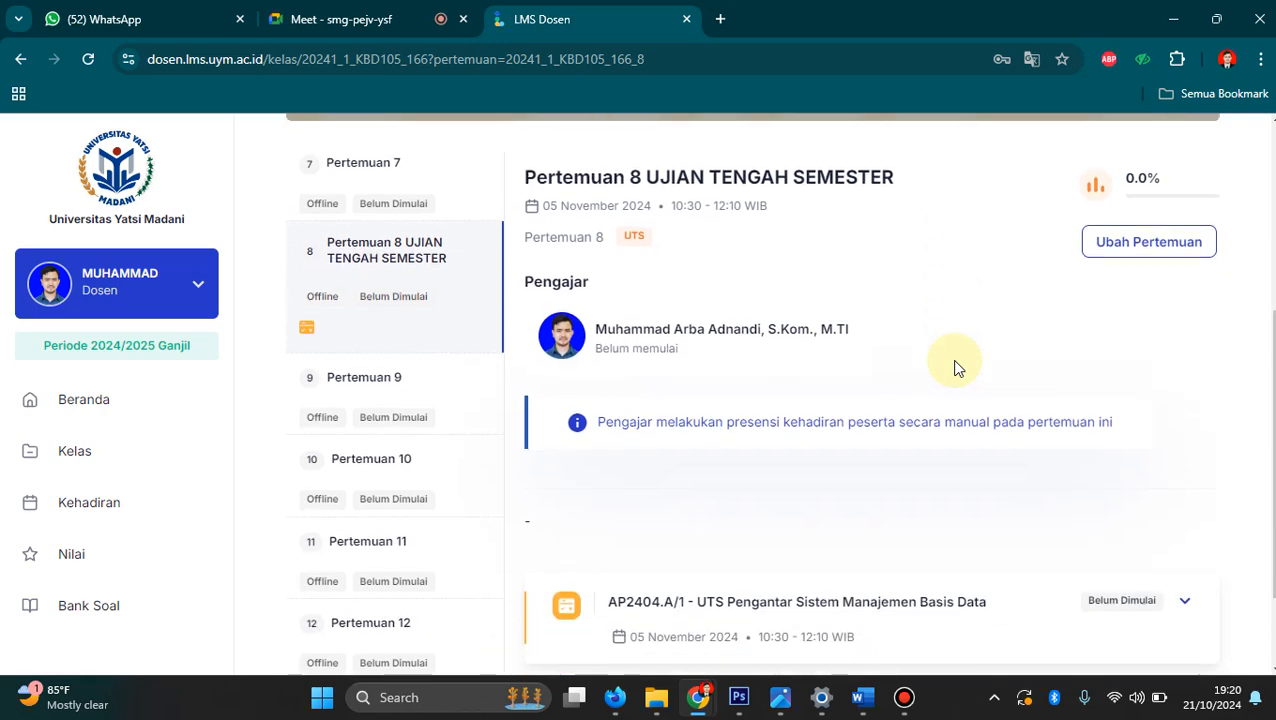
Delete the exam AP2404.A/1 - UTS Pengantar Sistem Manajemen Basis Data from Pertemuan 8 and confirm the deletion.
click(1182, 476)
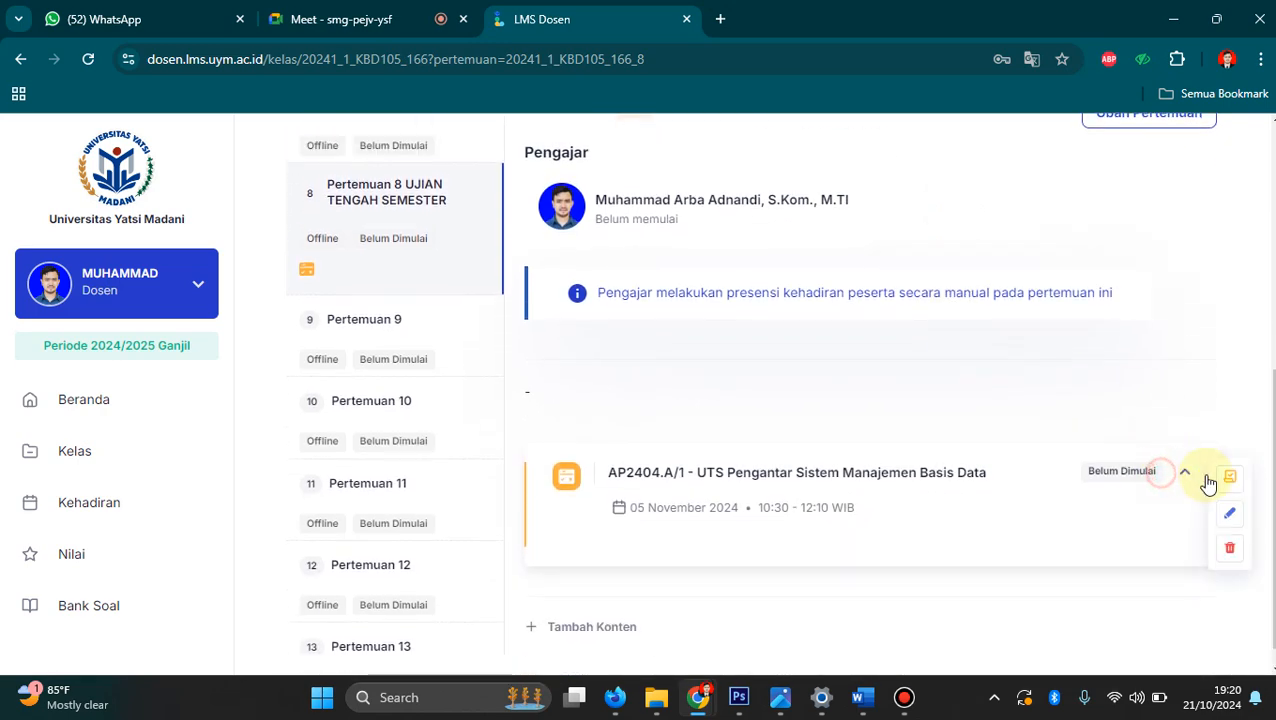
click(1227, 550)
click(788, 452)
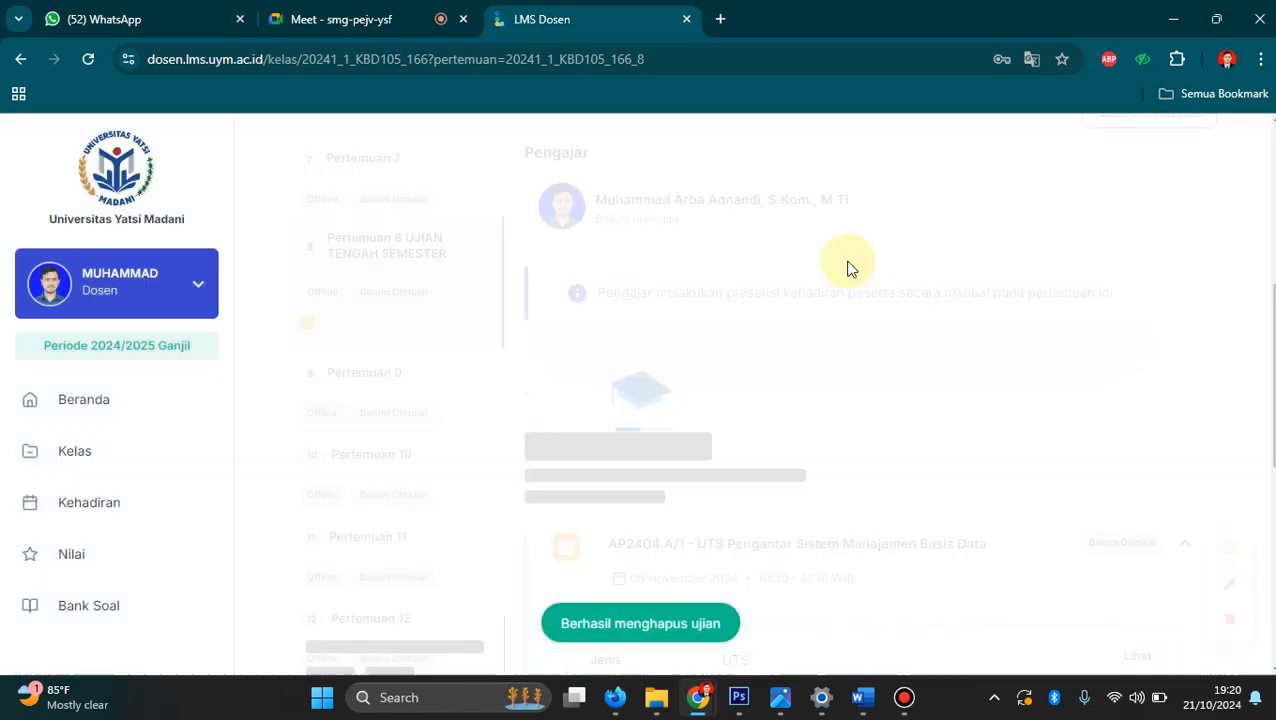
Start adding new content of type Ujian to Pertemuan 8.
scroll(821, 279, down, 3)
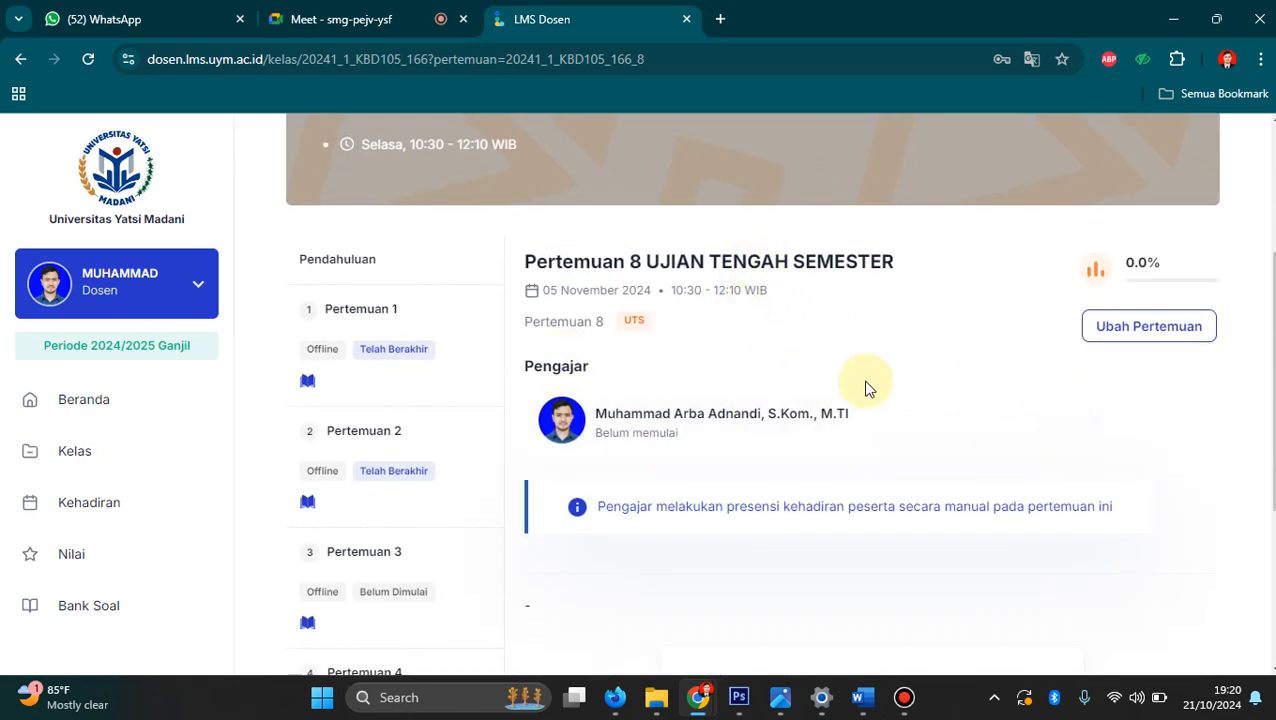
scroll(878, 340, down, 3)
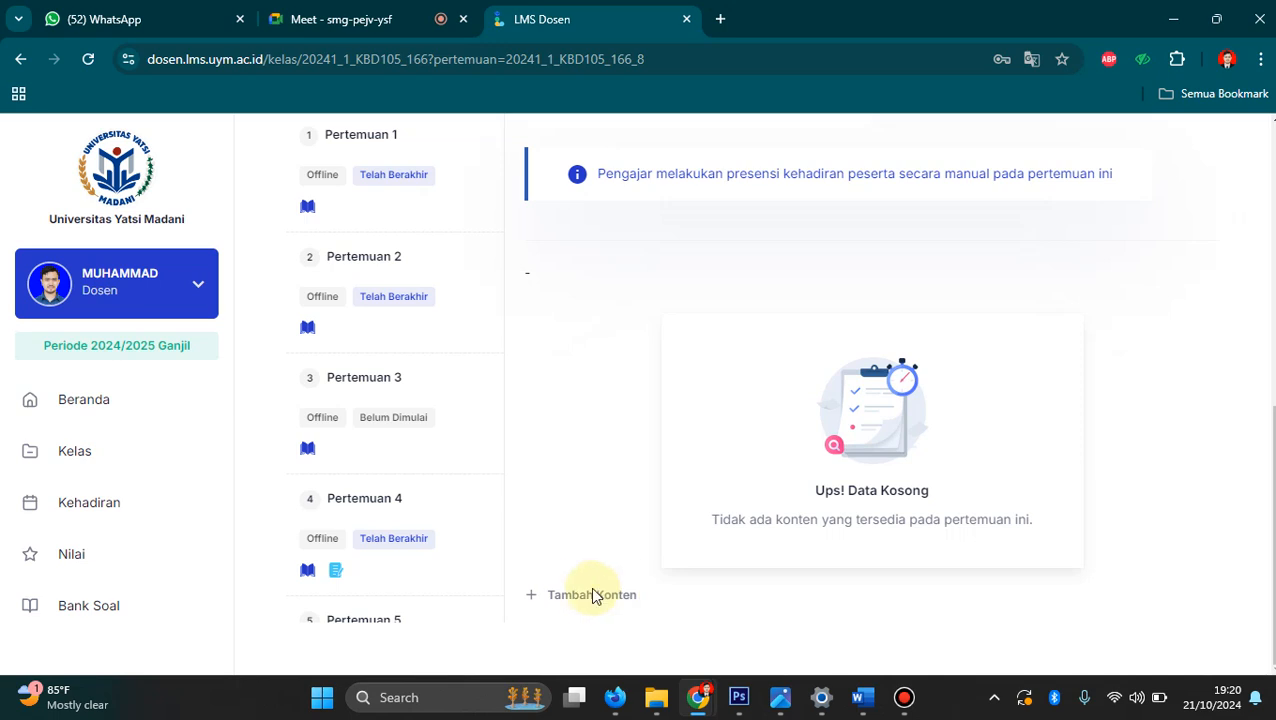
click(560, 596)
scroll(1000, 450, down, 1)
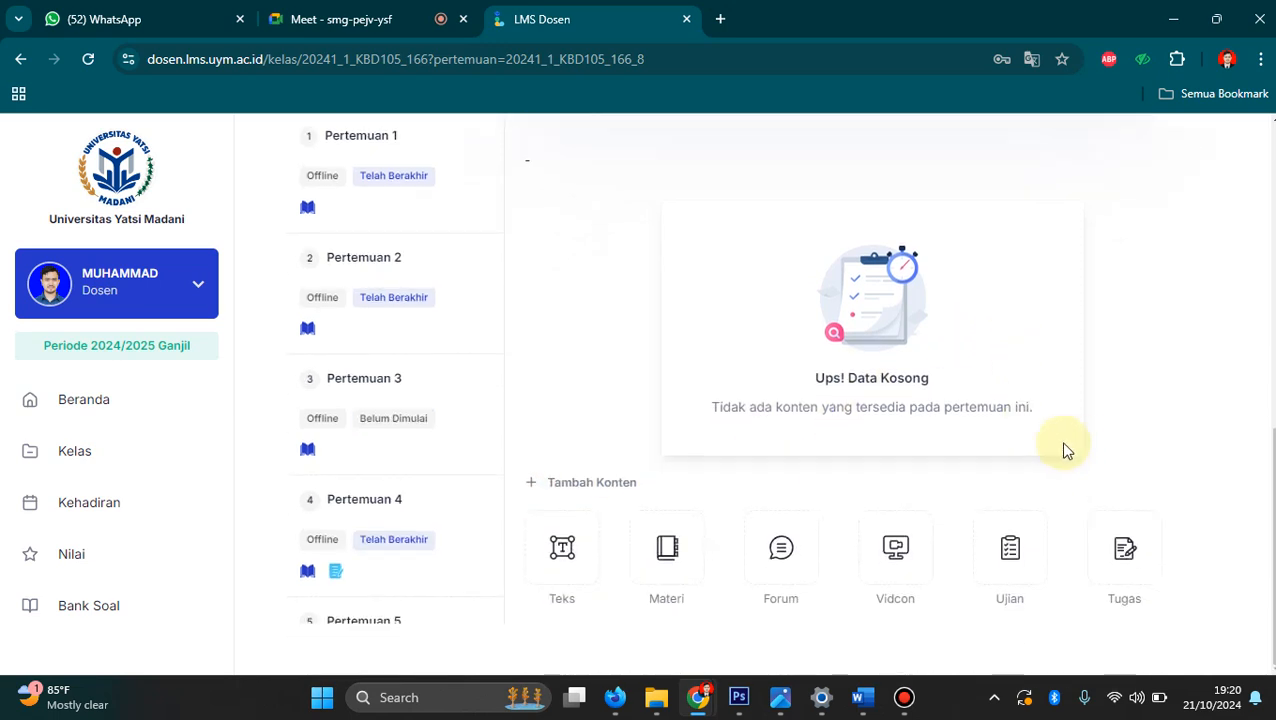
click(1010, 562)
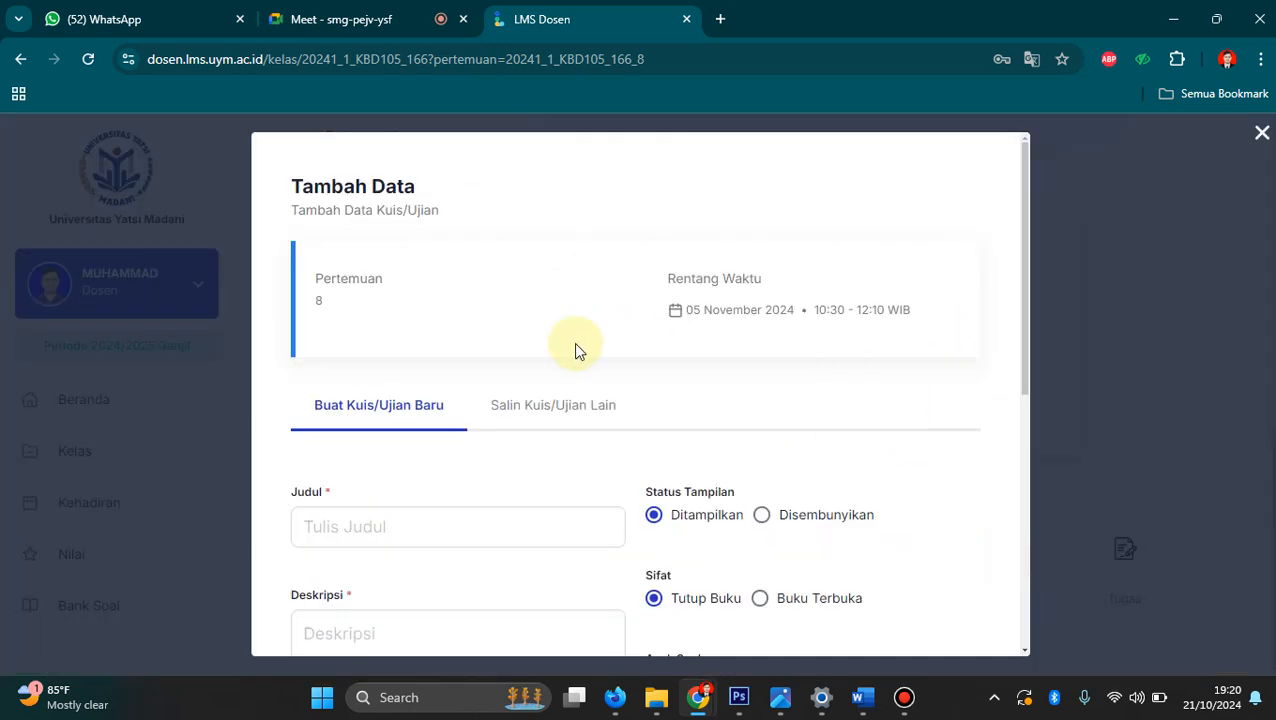
Title the new exam UTS Pengantar Manajemen Sistem Basis Data.
scroll(573, 345, down, 2)
click(465, 351)
text(UTS )
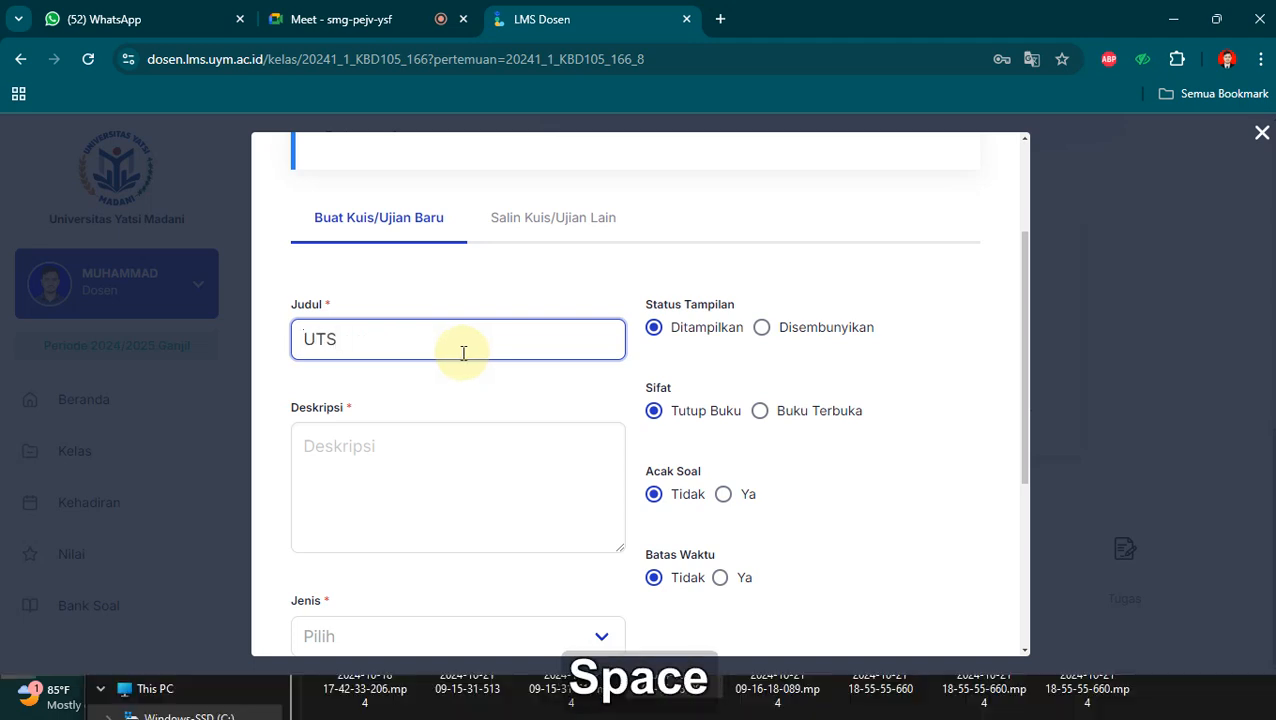
text(Pengnh)
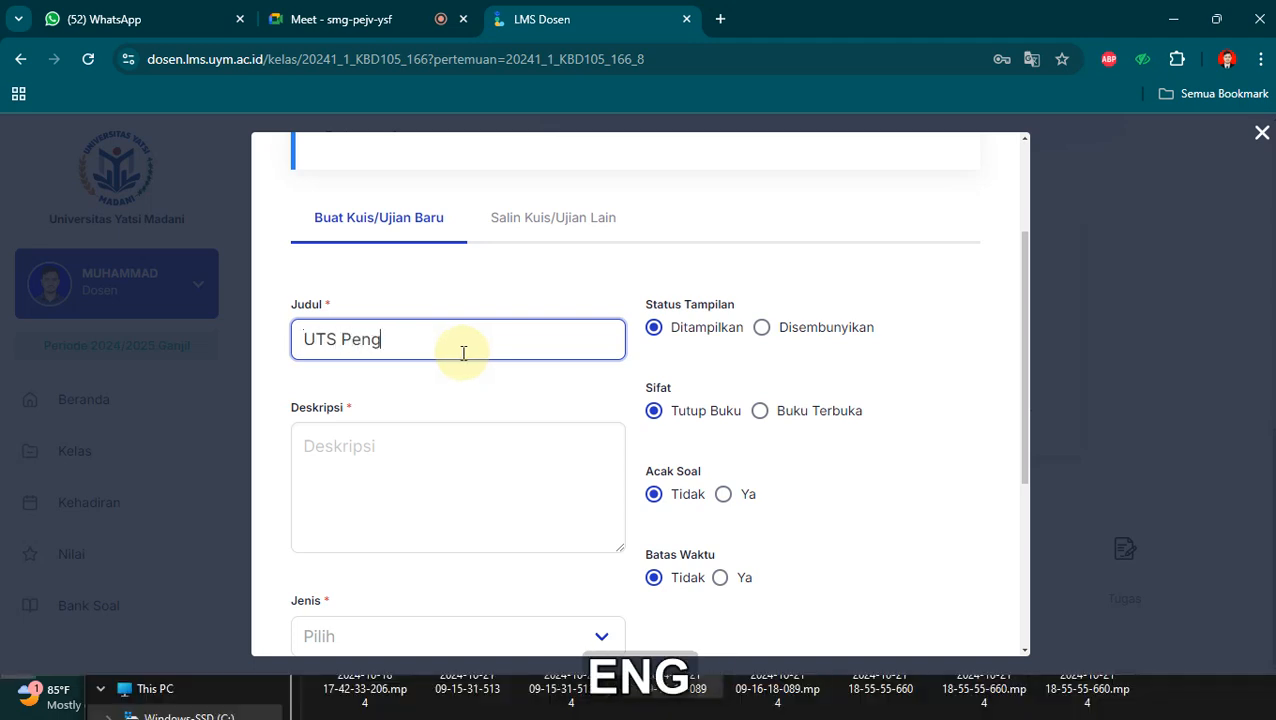
key(BackSpace)
key(BackSpace)
text(aa)
key(BackSpace)
text(ntar Sistem)
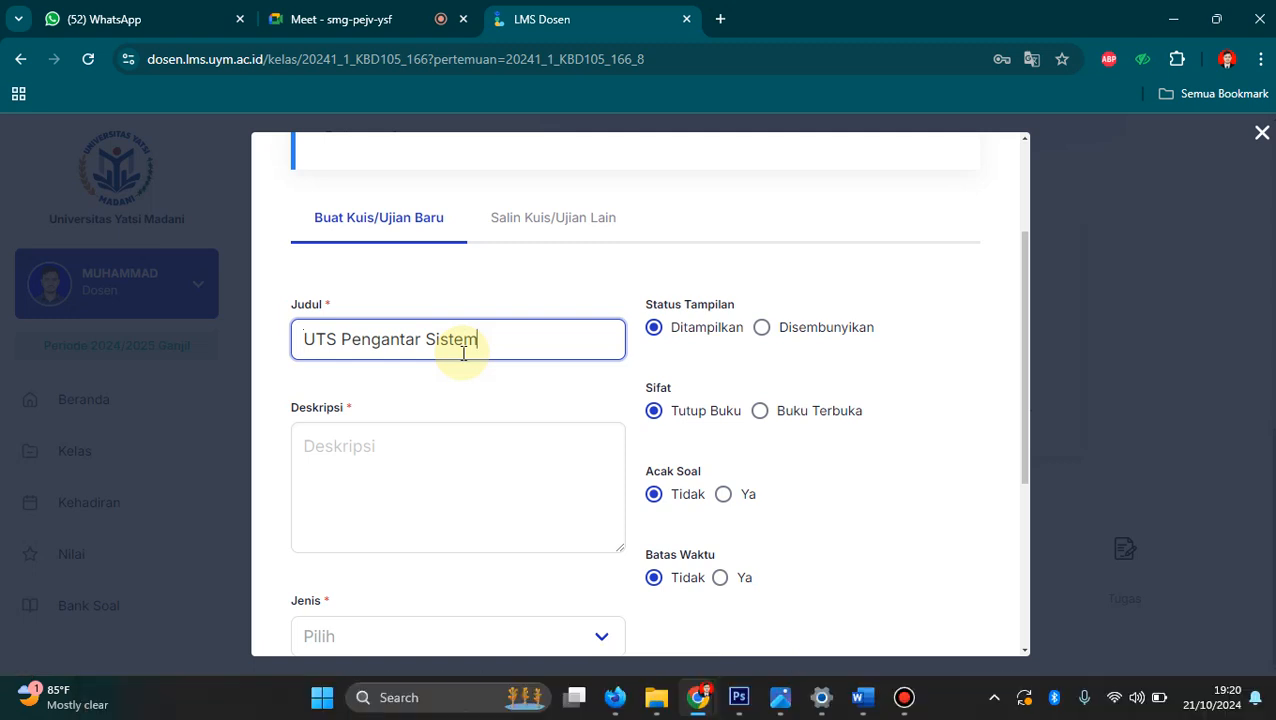
key(BackSpace)
key(BackSpace)
key(BackSpace)
key(BackSpace)
key(BackSpace)
key(BackSpace)
text(Ma)
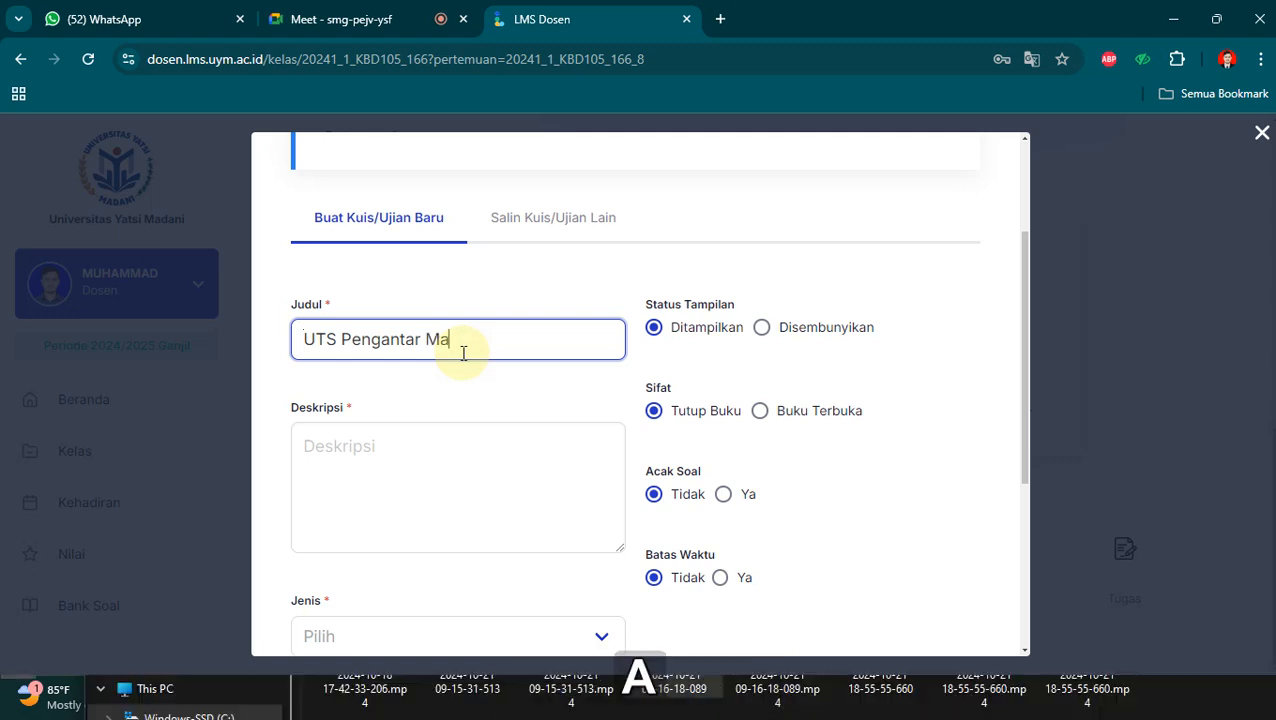
text(najemen Sis)
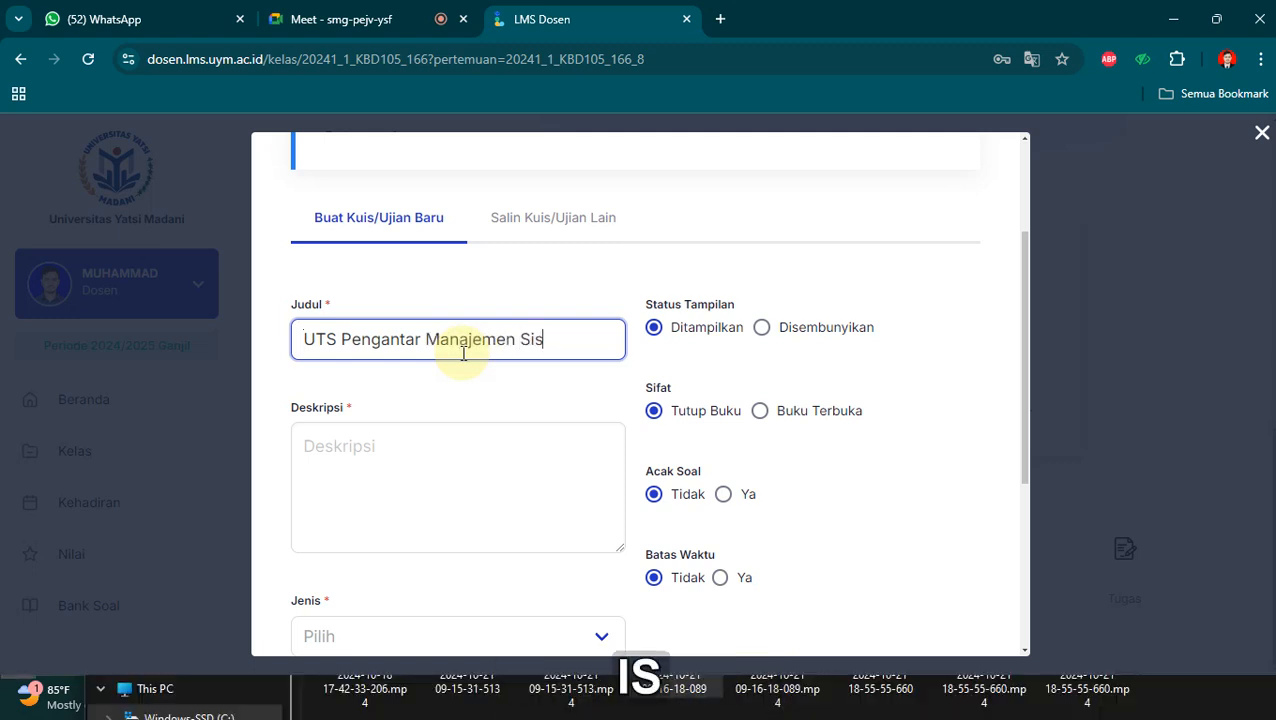
text(tem Bas)
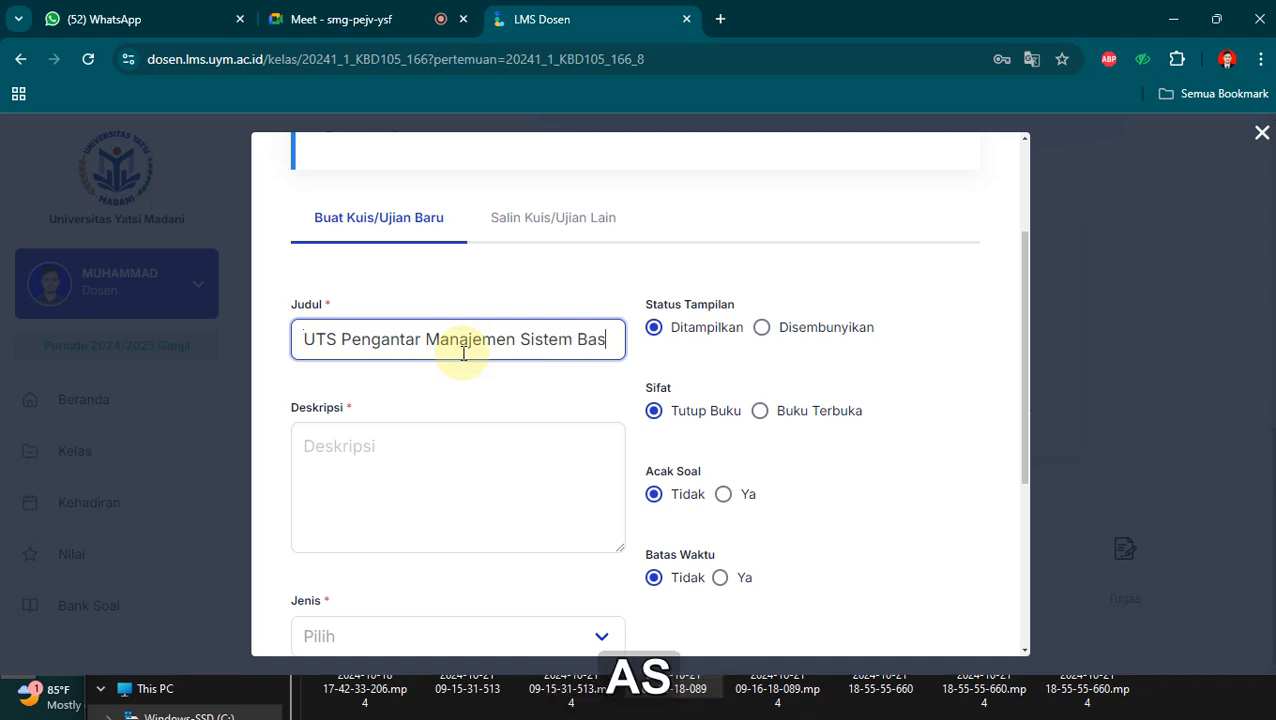
text(is Data)
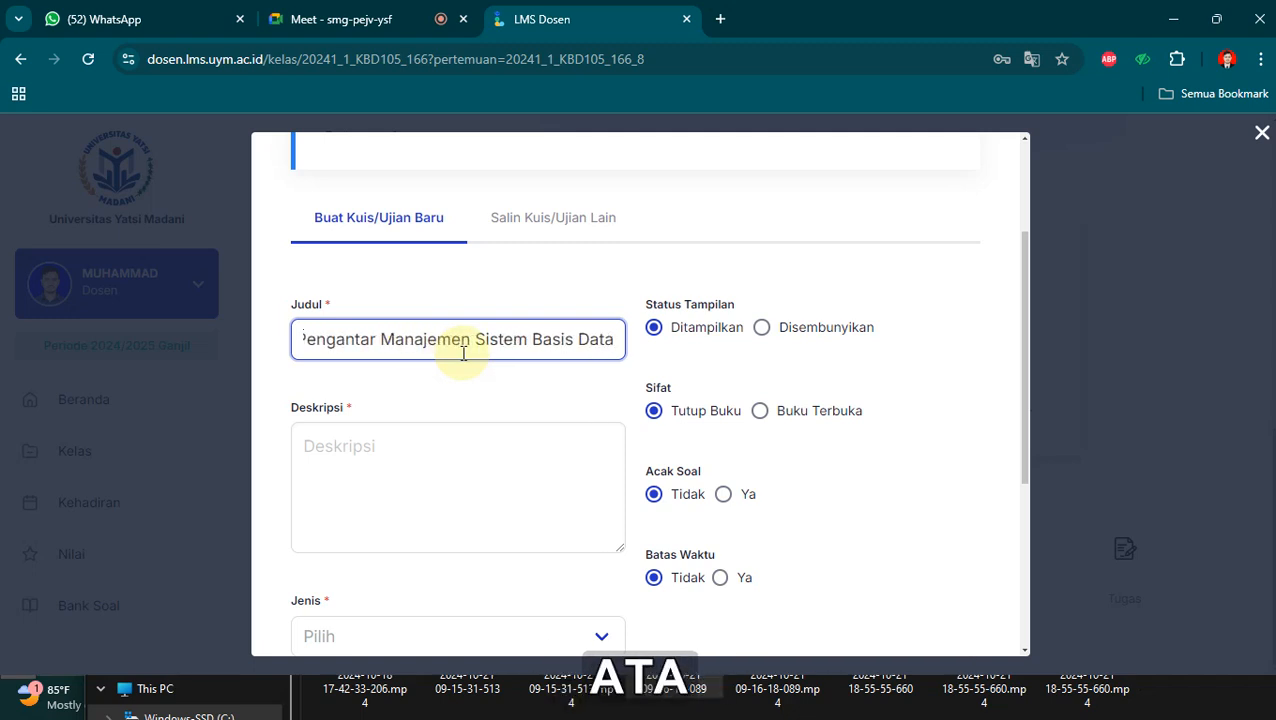
Set the exam's display status to Disembunyikan and copy its title into the description.
click(763, 328)
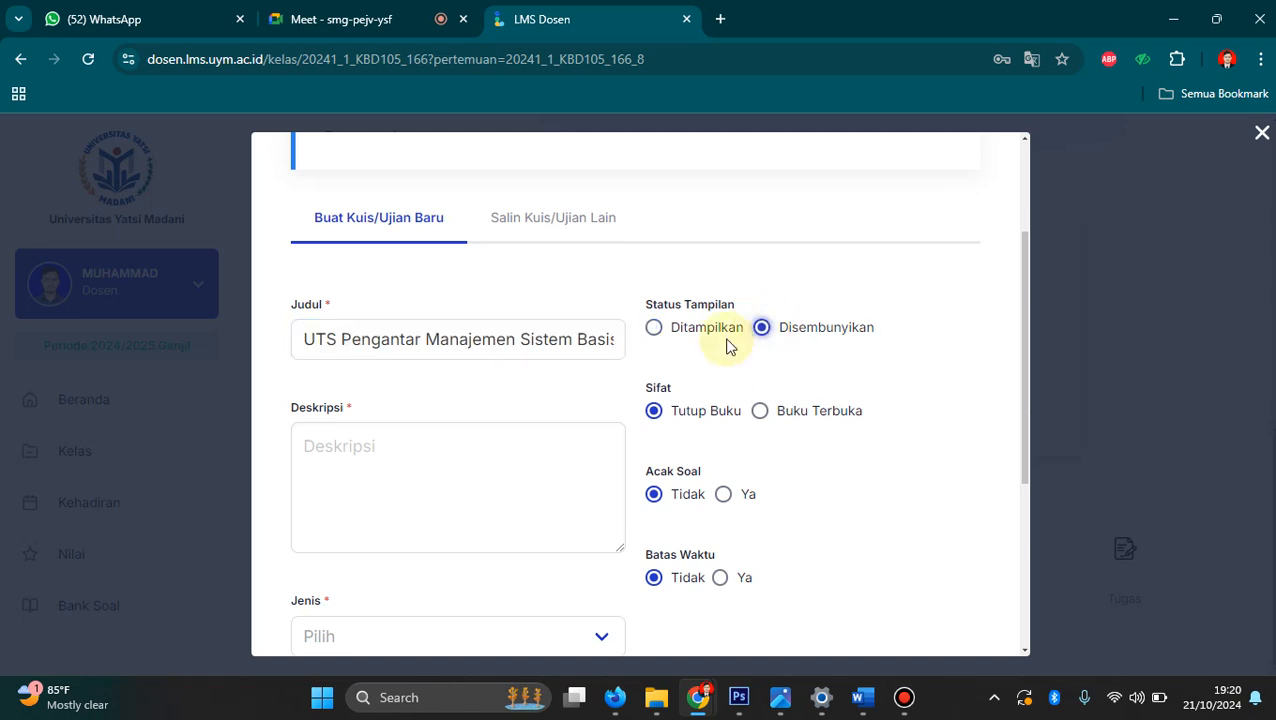
click(473, 332)
key(ctrl+a)
key(ctrl+c)
click(481, 450)
key(ctrl+v)
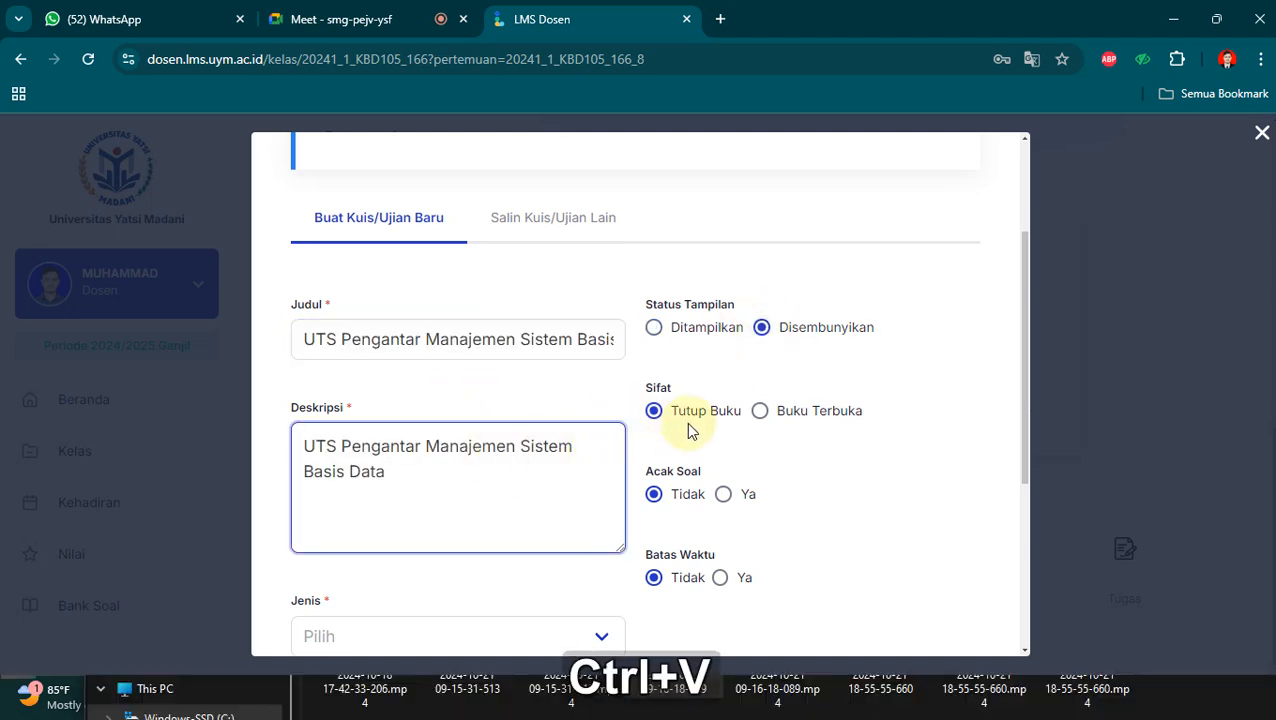
Turn on question shuffling (Acak Soal: Ya) and set the exam type to UTS.
scroll(686, 430, down, 1)
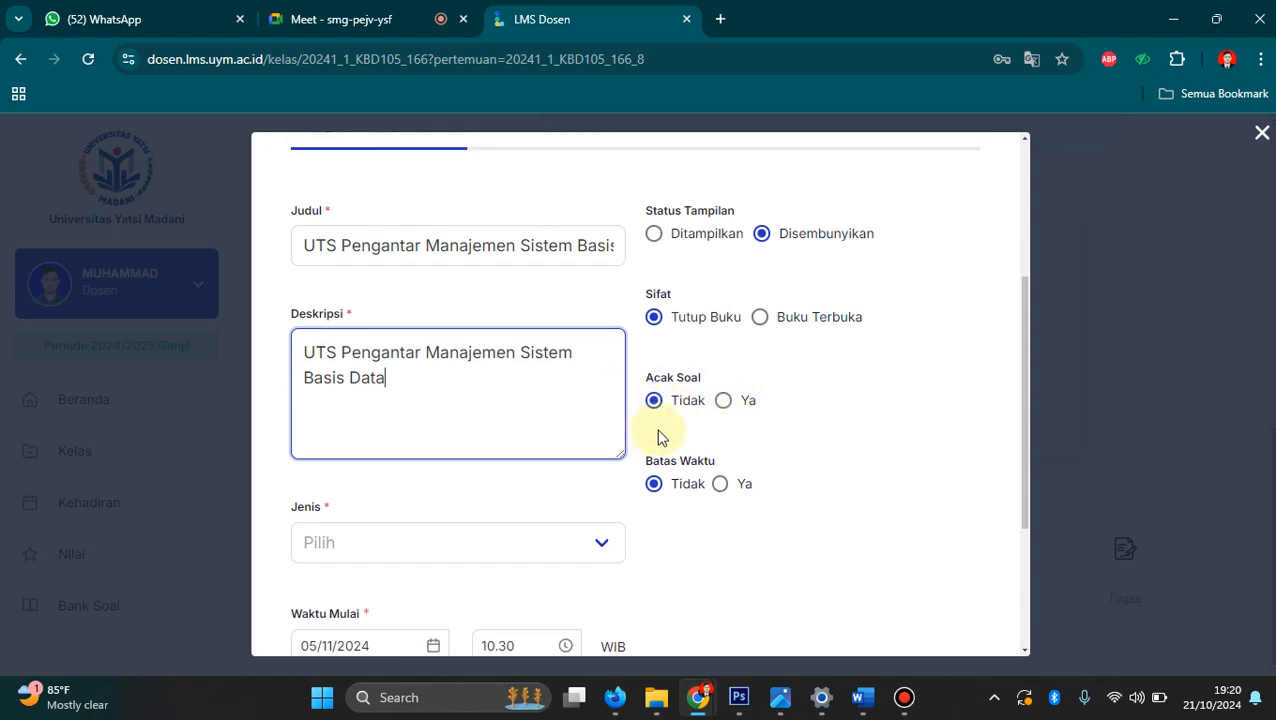
click(723, 401)
scroll(638, 365, down, 1)
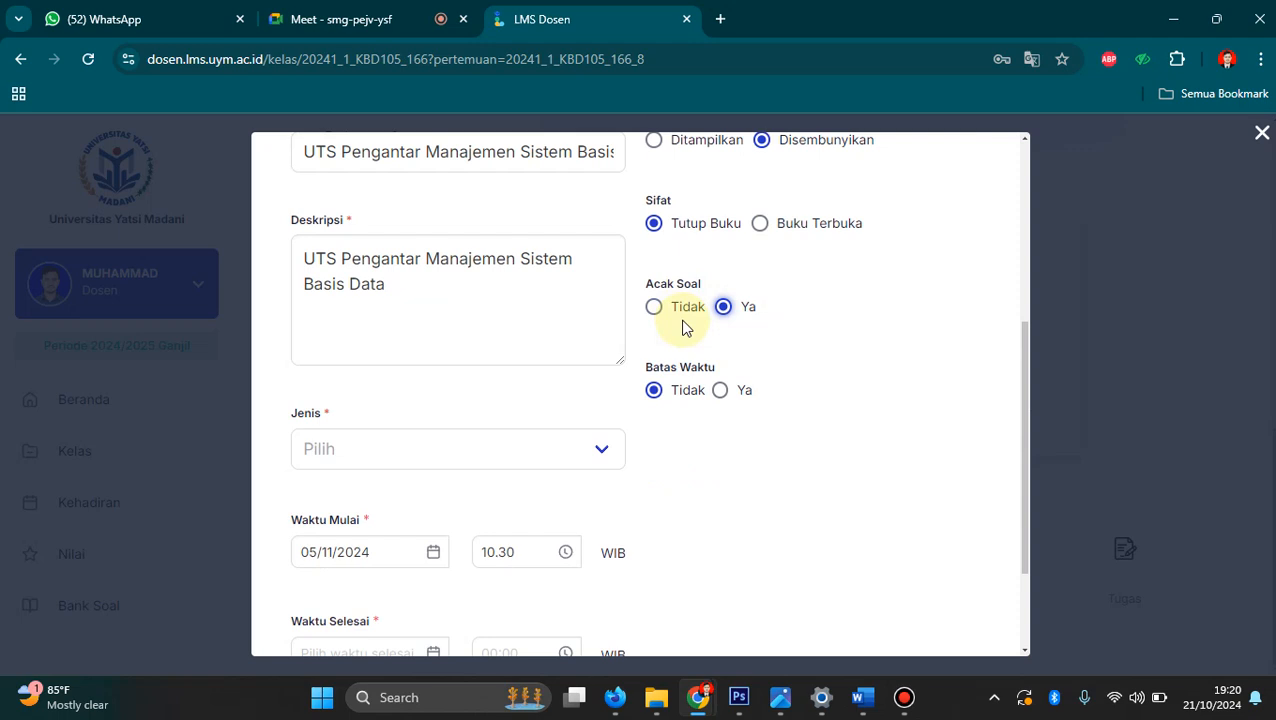
scroll(684, 330, down, 1)
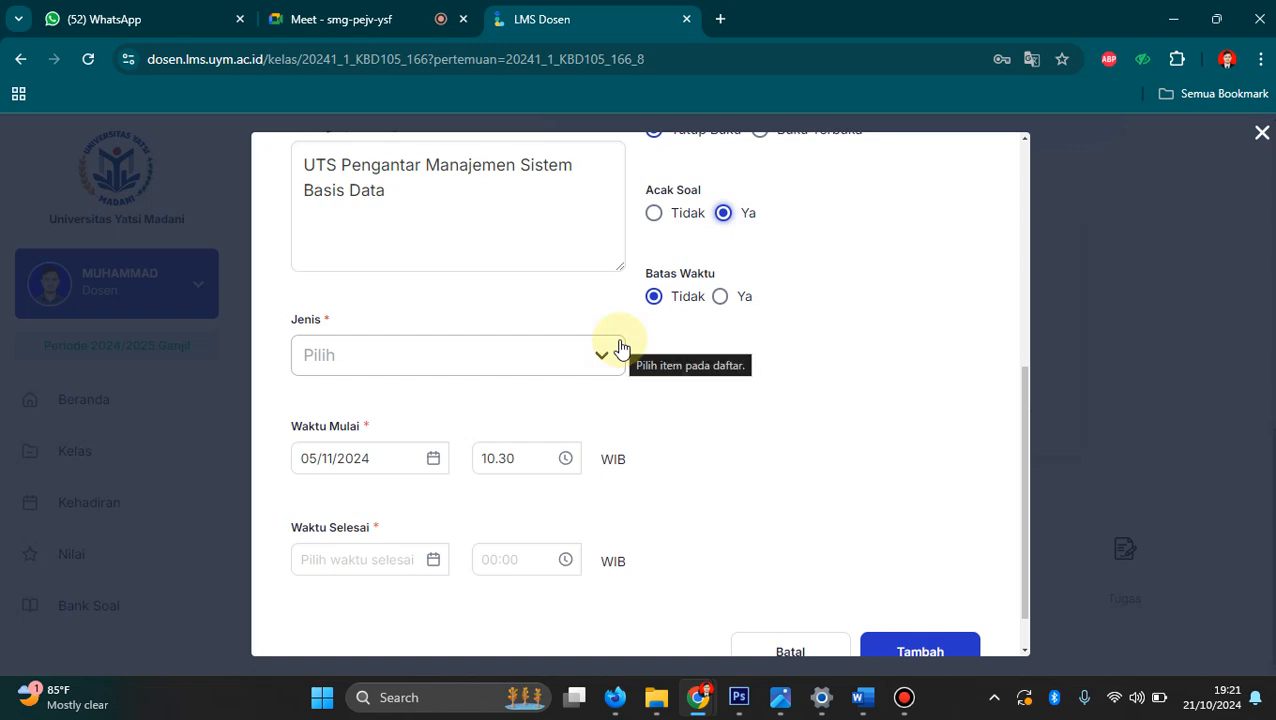
click(604, 357)
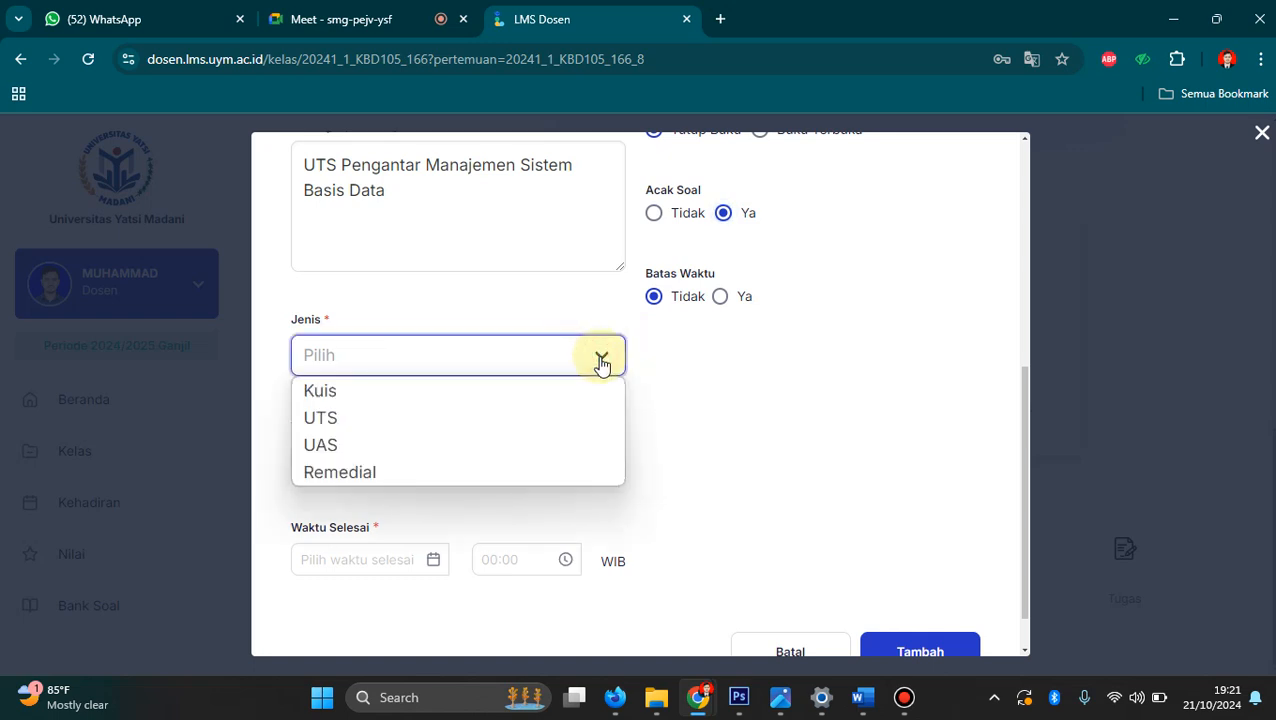
click(471, 416)
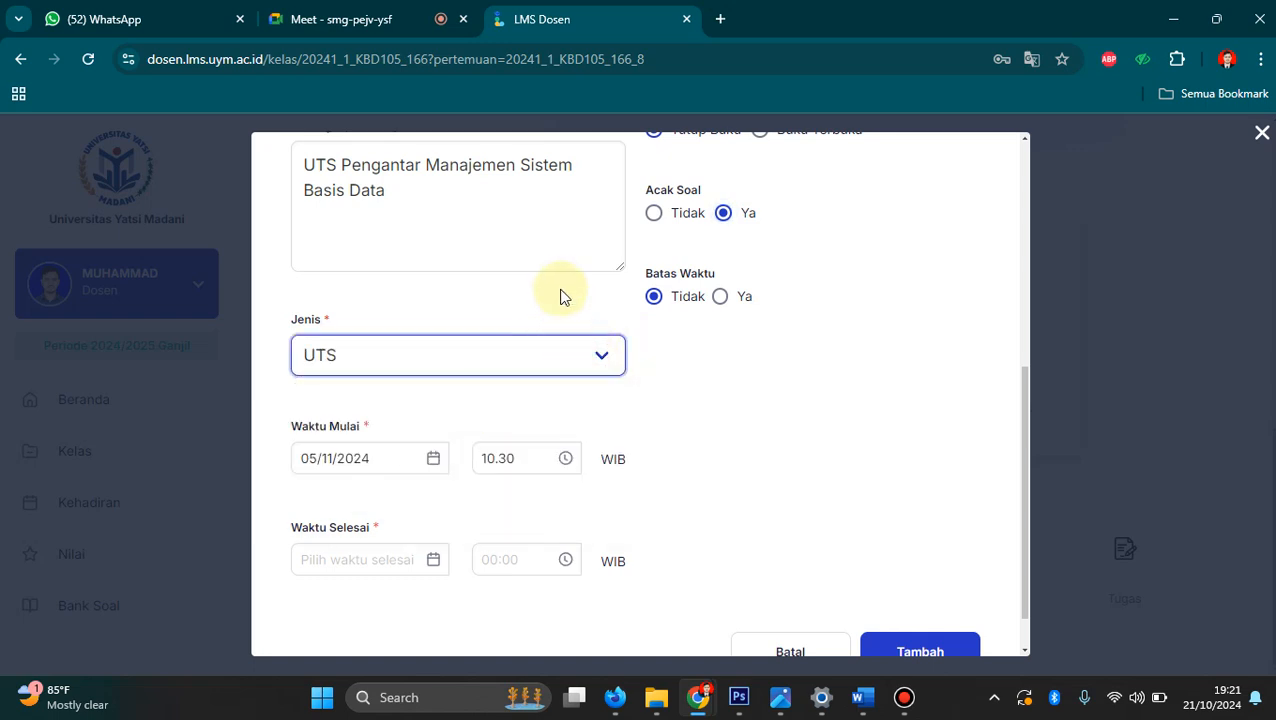
Set the exam's end date (Waktu Selesai) to 05/11/2024.
scroll(558, 299, down, 1)
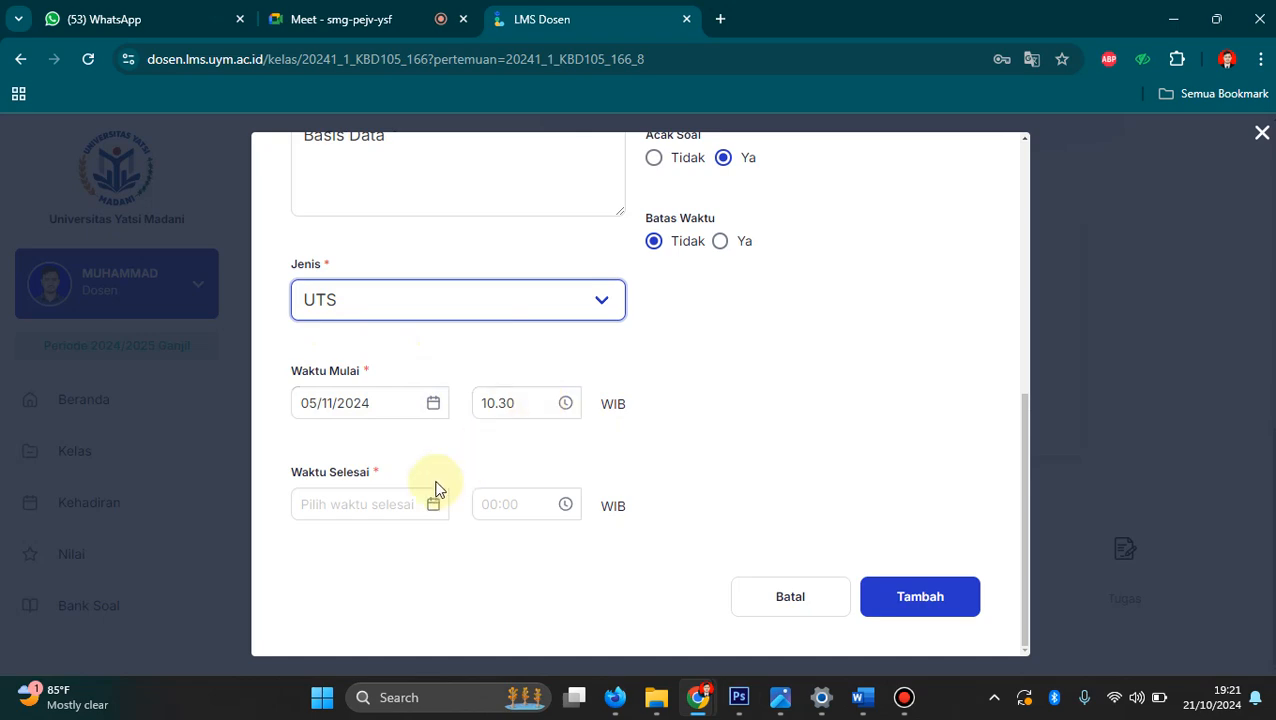
click(406, 517)
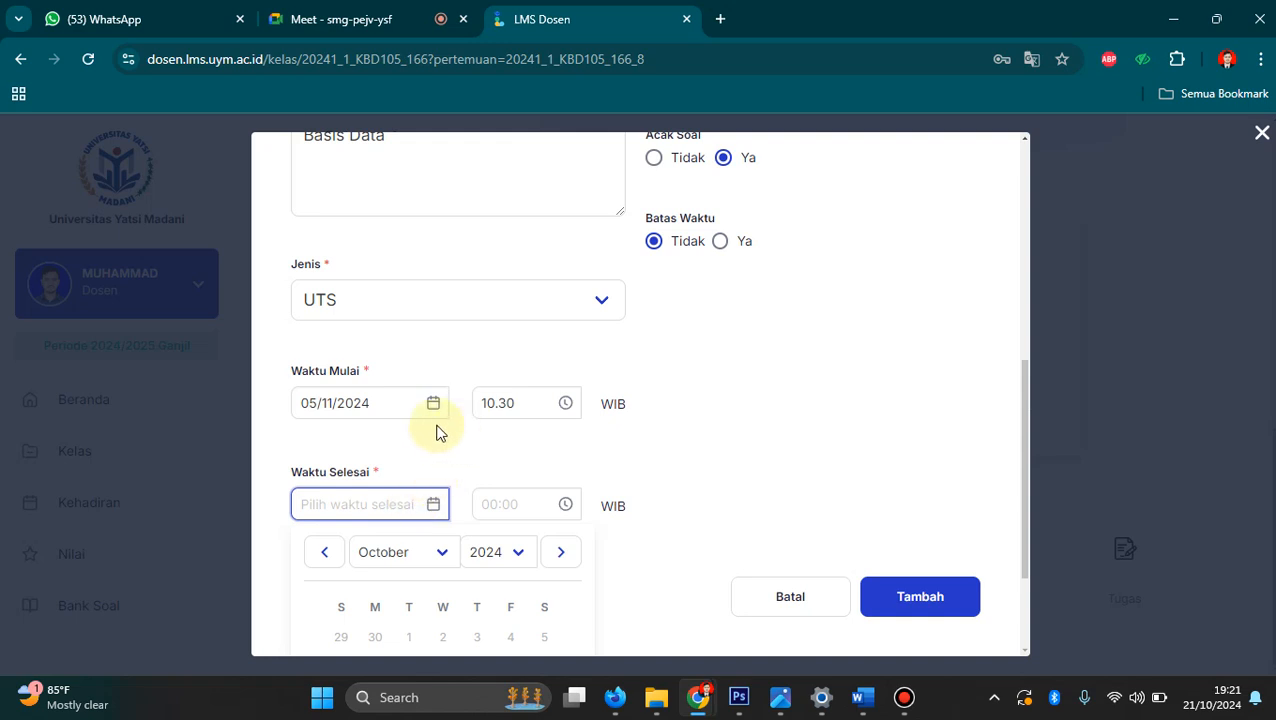
scroll(470, 447, down, 3)
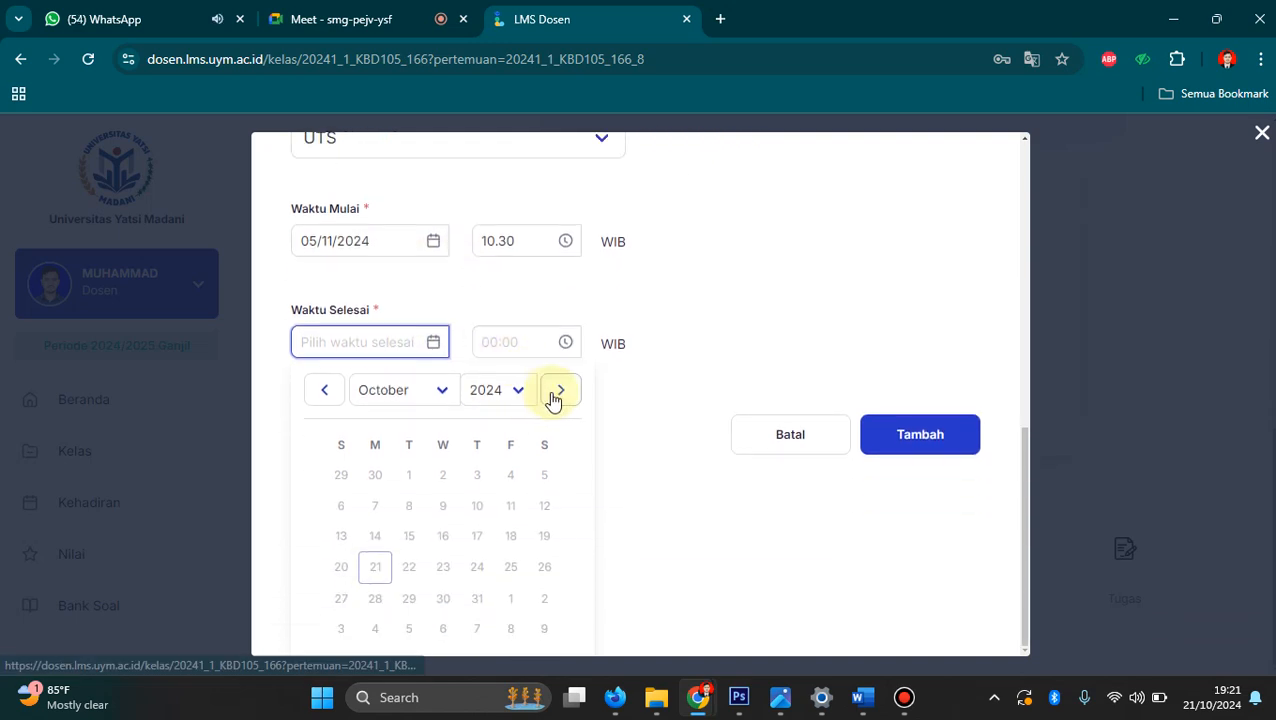
click(559, 391)
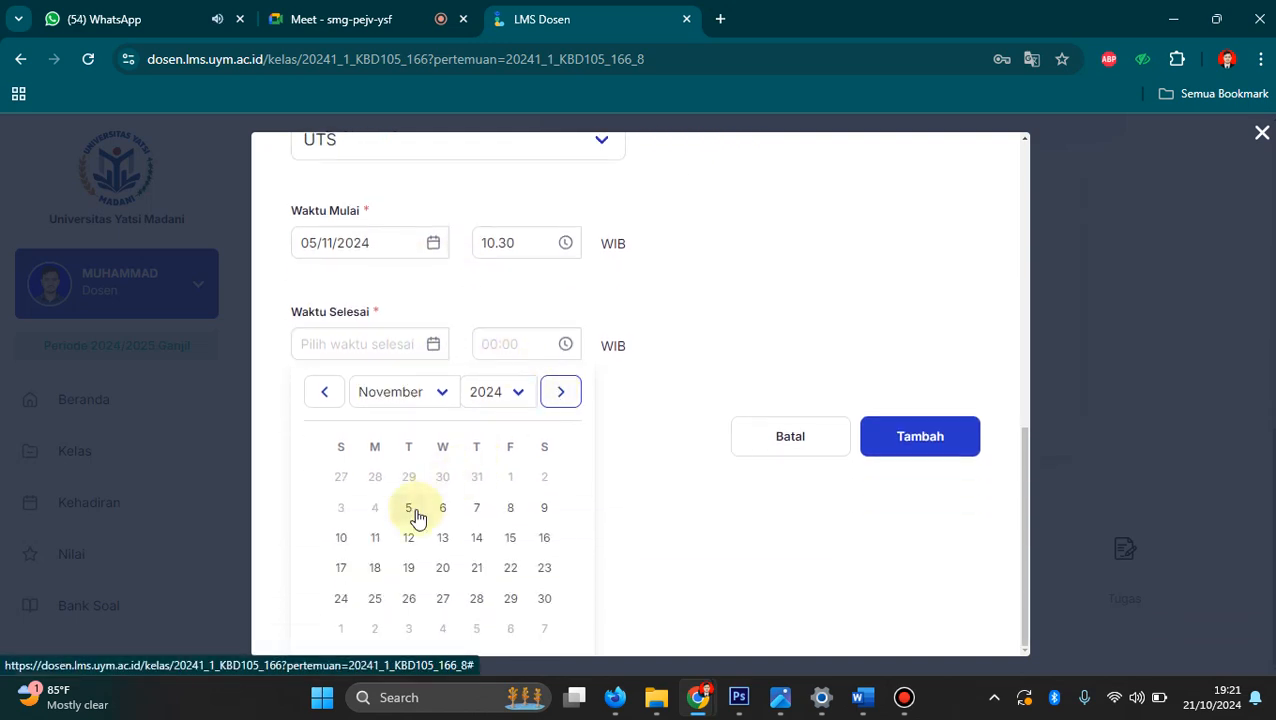
click(410, 510)
scroll(505, 440, up, 3)
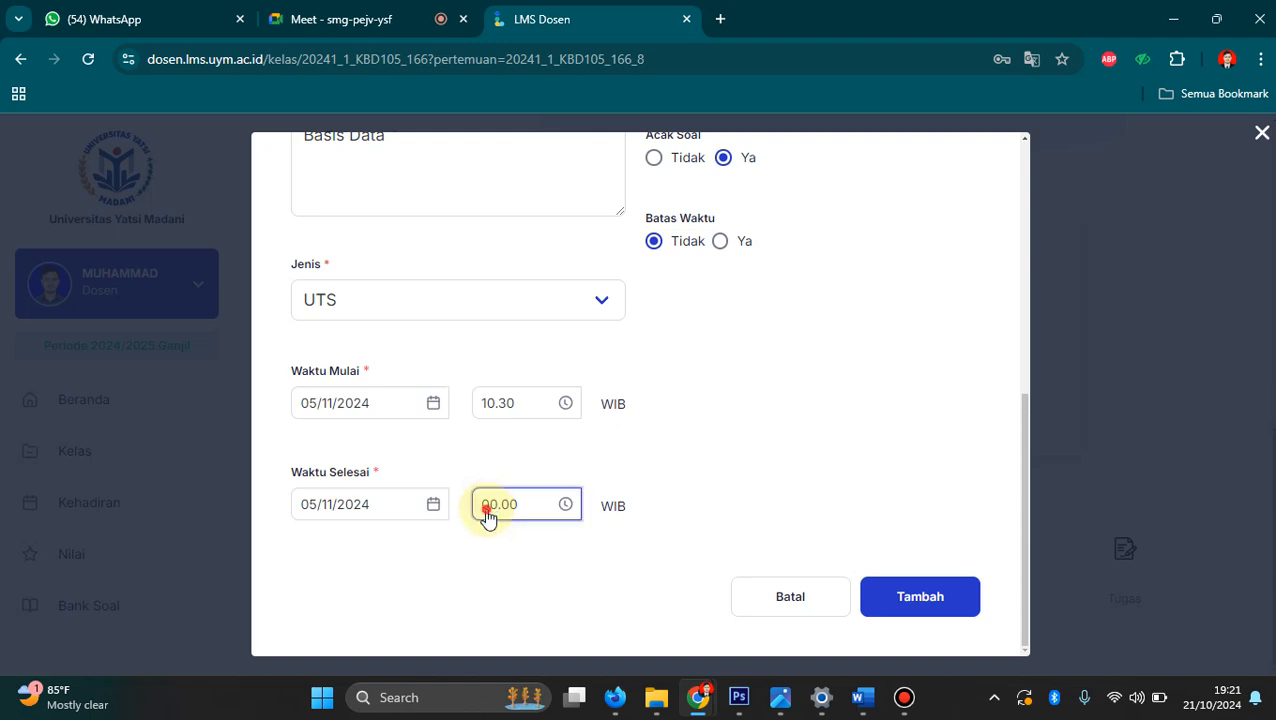
Set the exam's end time (Waktu Selesai) to 12.10 WIB.
click(503, 549)
scroll(494, 406, down, 2)
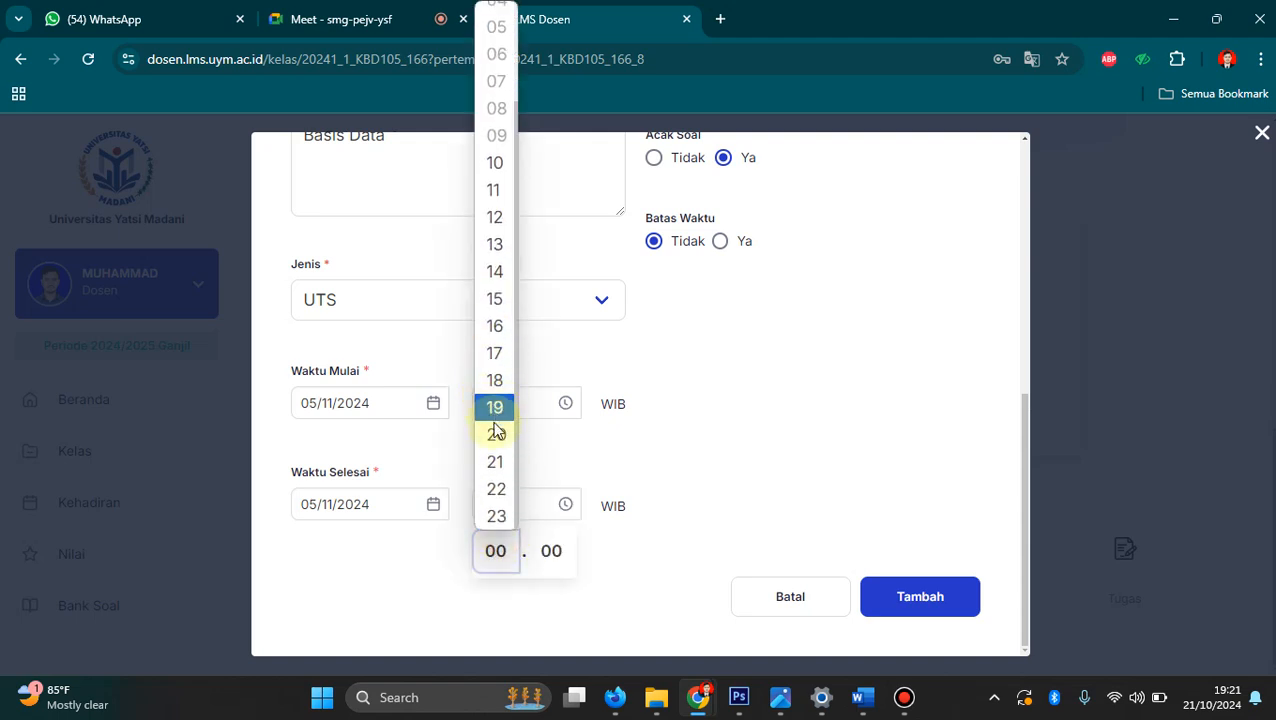
click(495, 216)
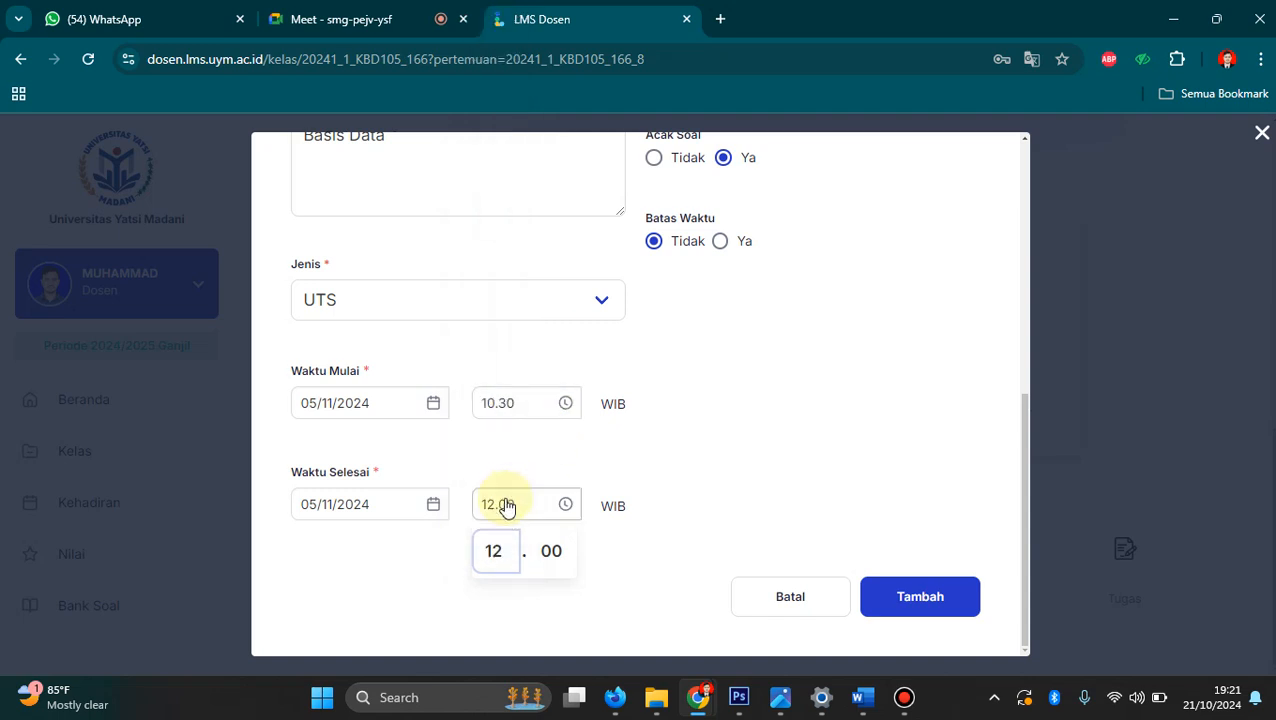
click(548, 558)
click(550, 272)
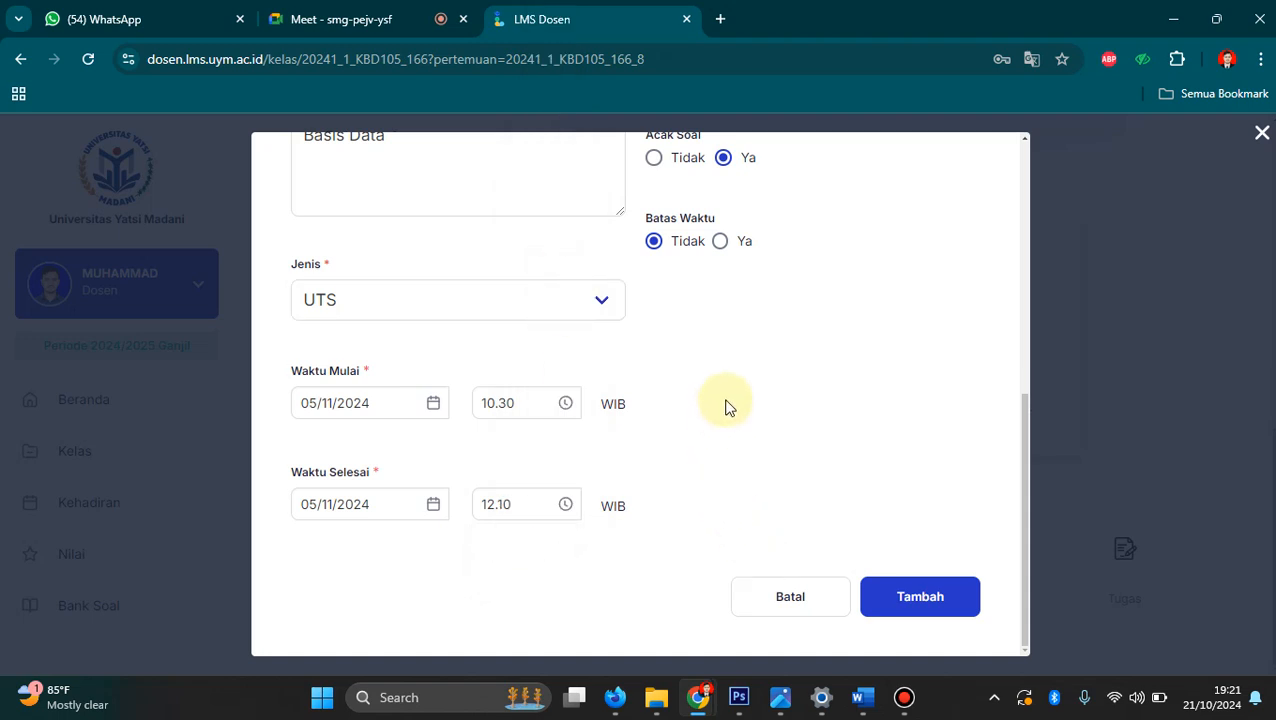
scroll(727, 401, up, 1)
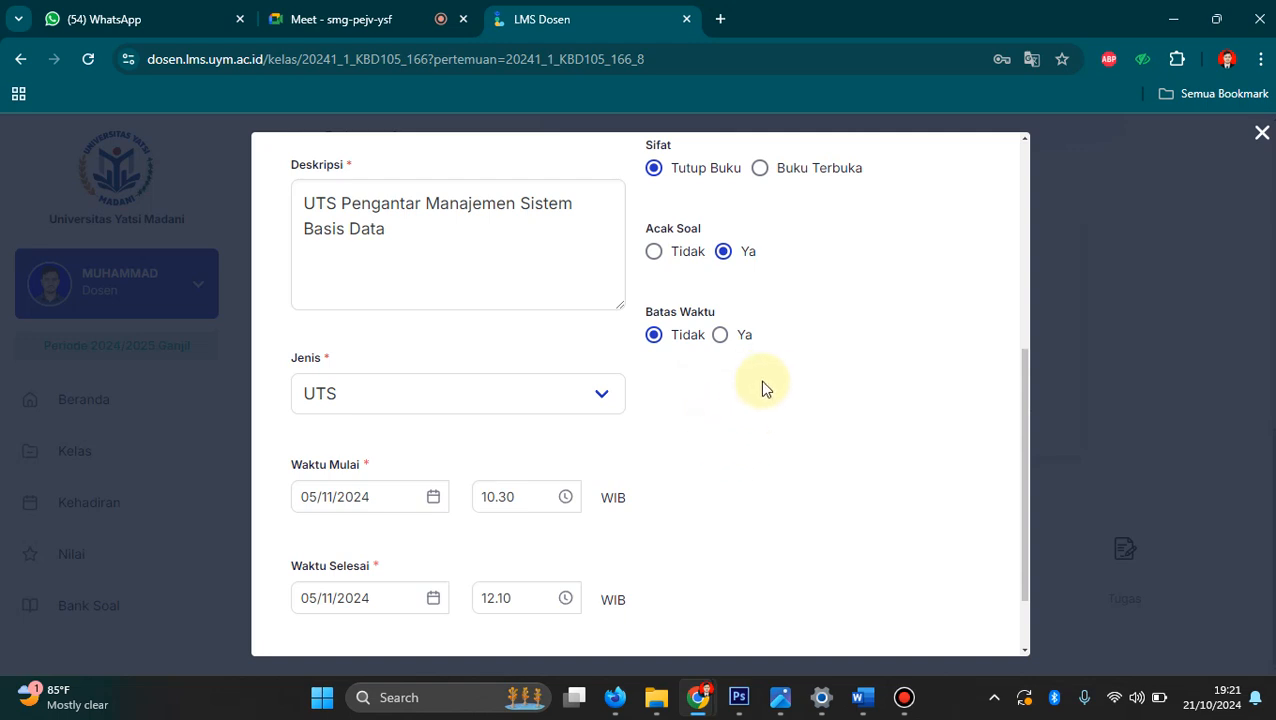
click(722, 336)
click(808, 337)
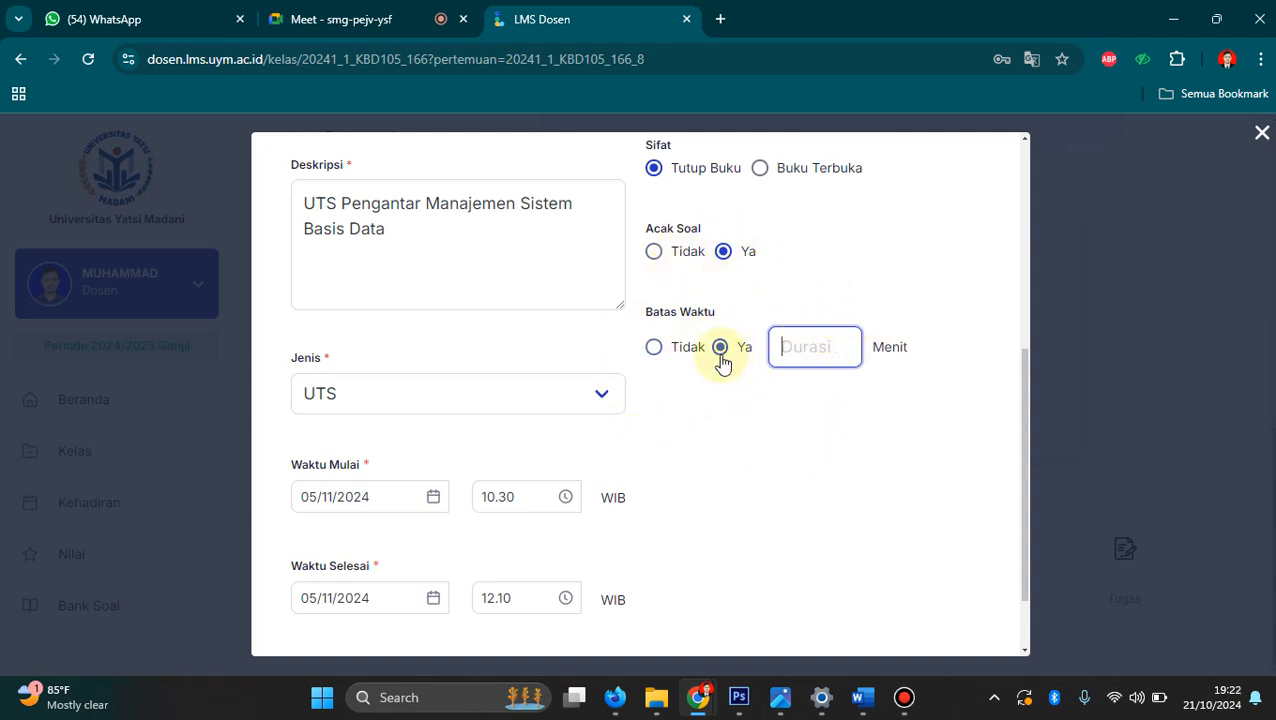
click(656, 349)
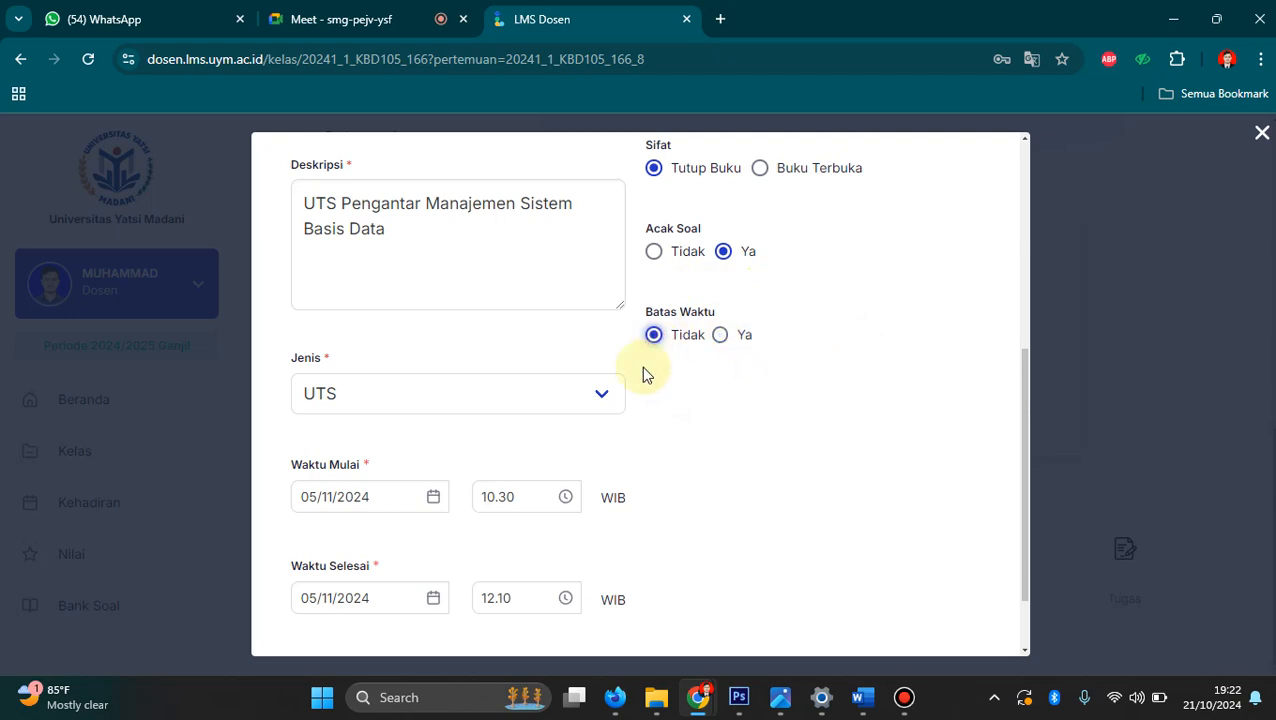
scroll(645, 375, down, 1)
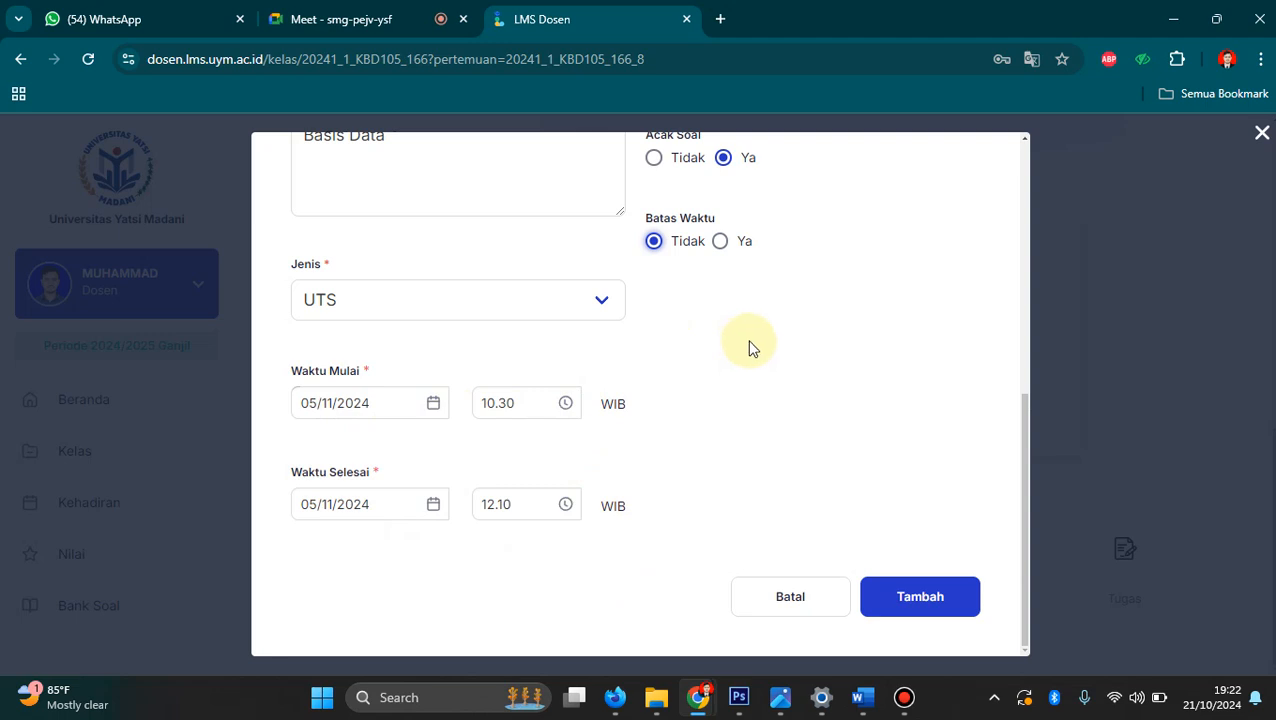
scroll(750, 345, up, 1)
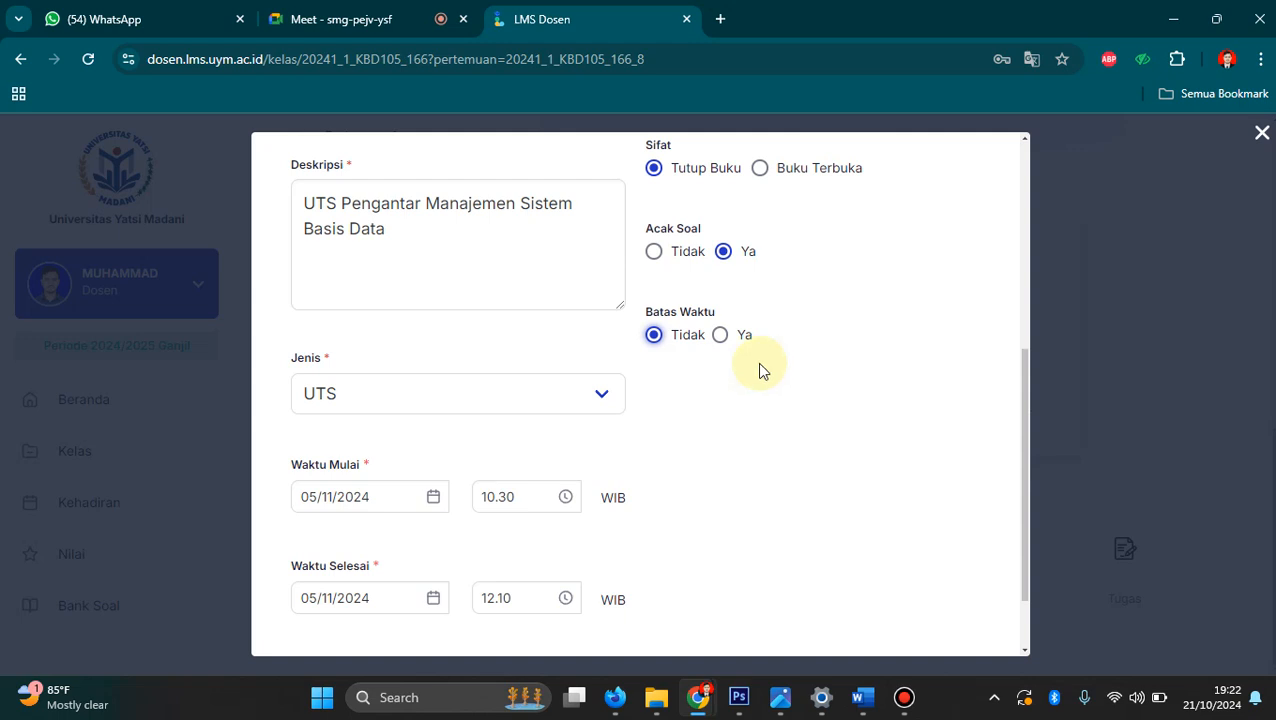
click(733, 338)
click(797, 340)
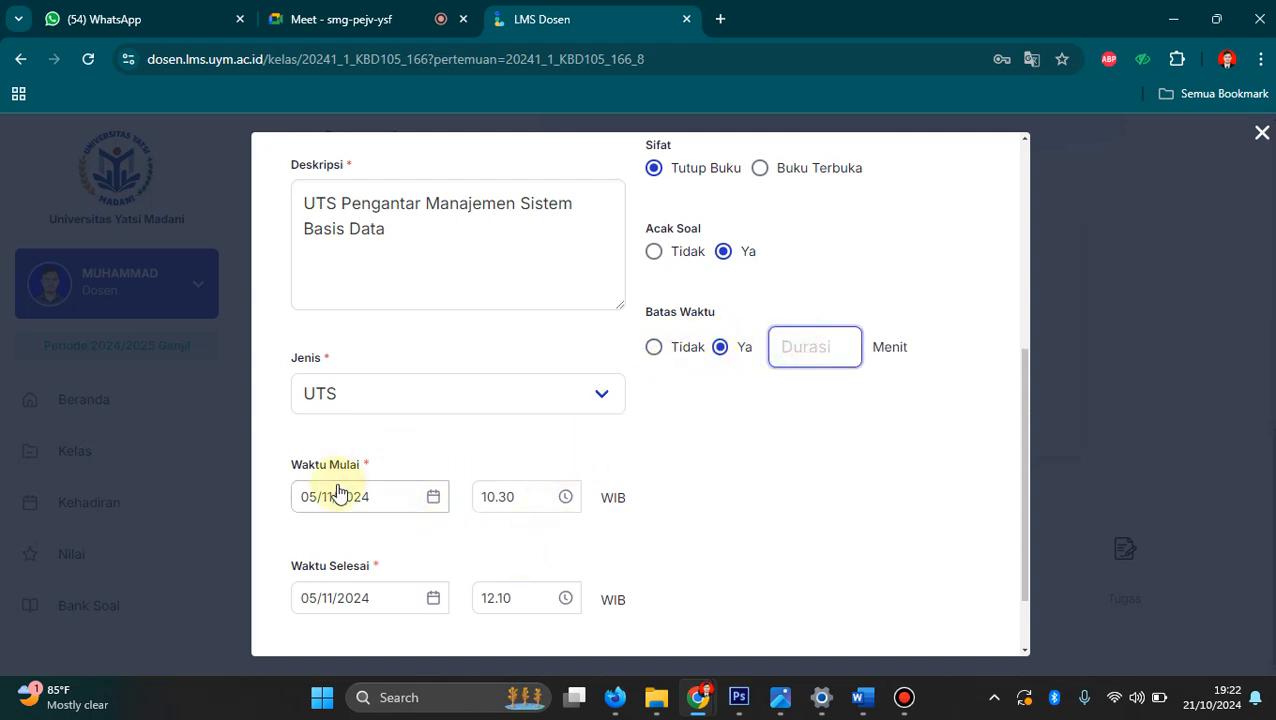
click(654, 348)
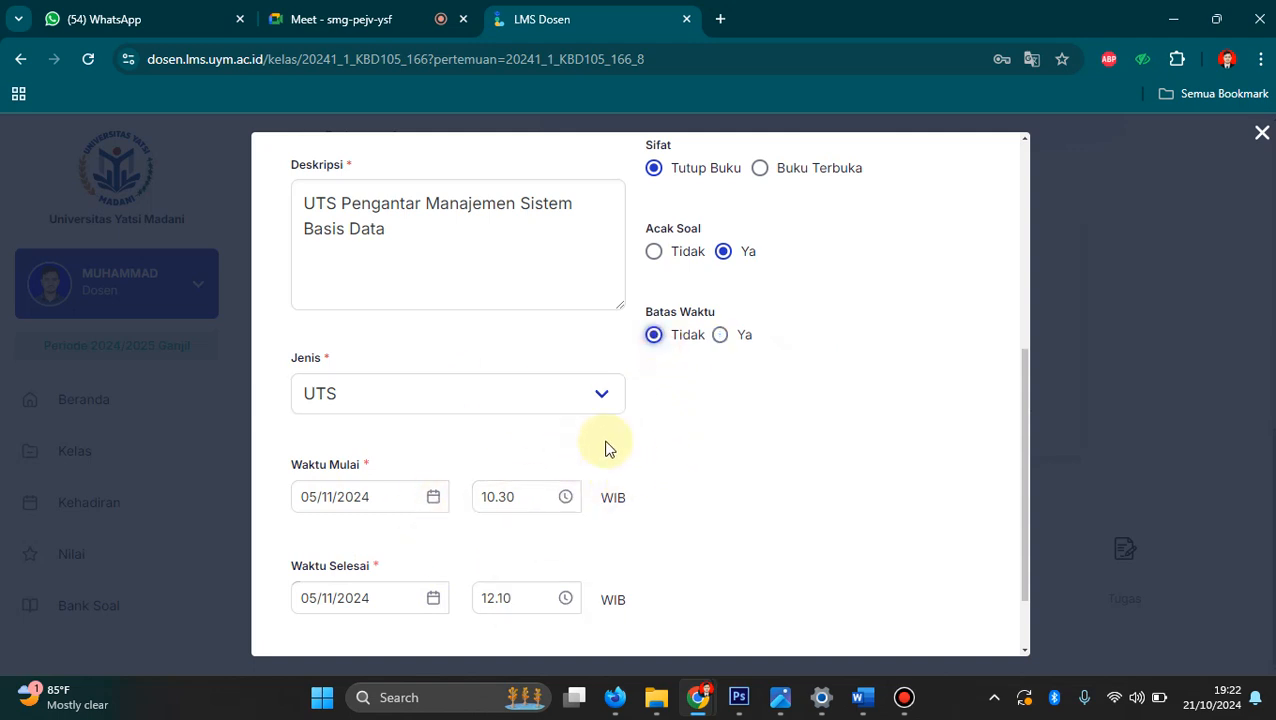
Leave the exam without a time limit (Batas Waktu: Tidak) and add it to Pertemuan 8.
click(724, 337)
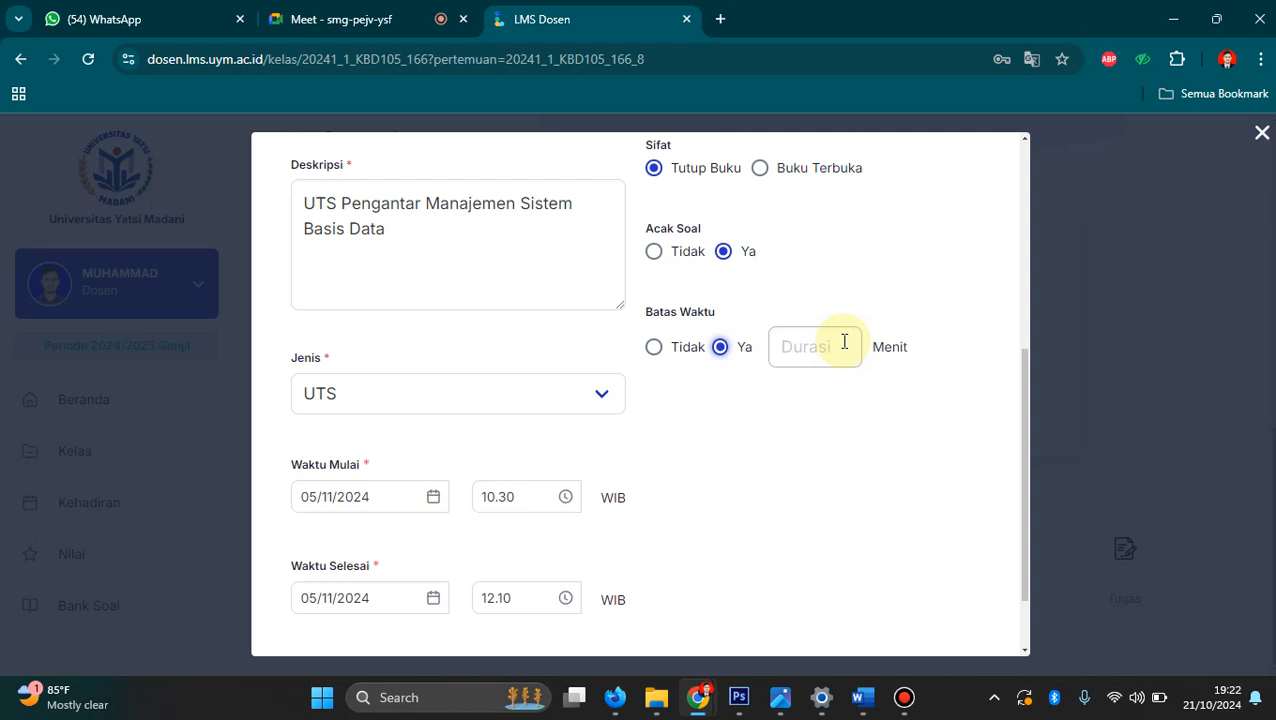
click(684, 346)
scroll(705, 442, down, 2)
click(940, 595)
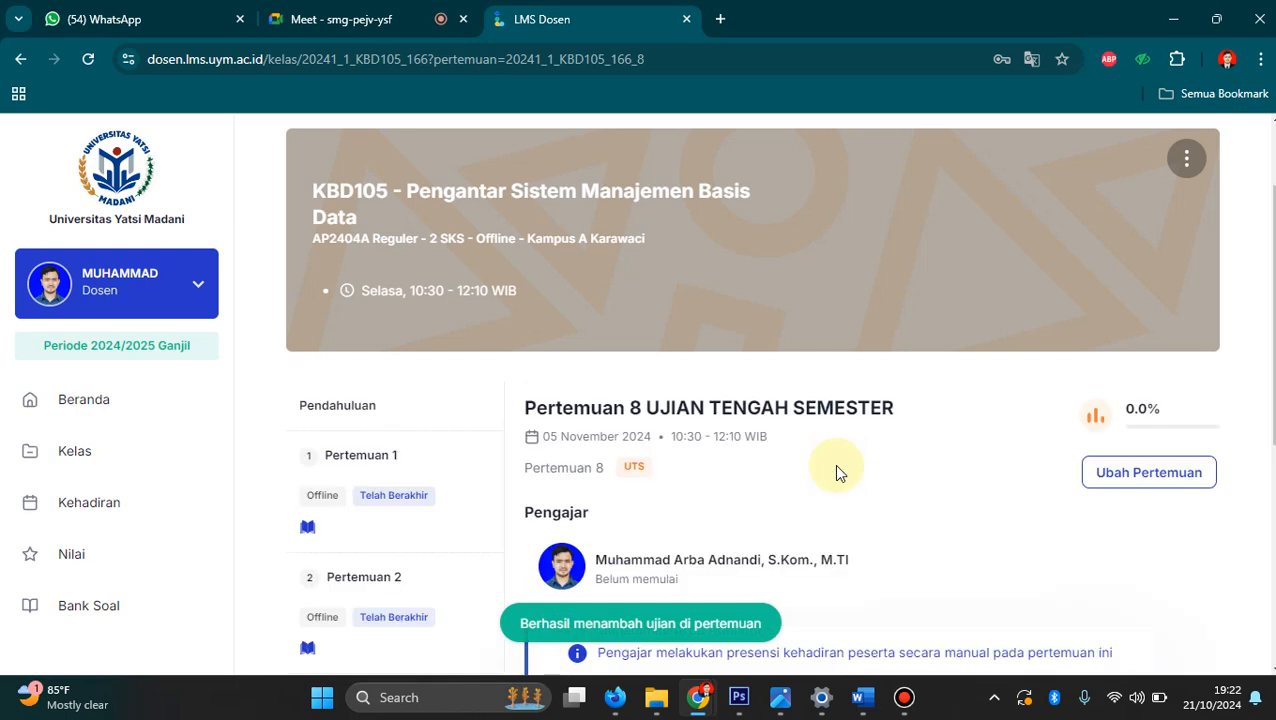
Expand the UTS Pengantar Manajemen Sistem Basis Data entry in Pertemuan 8 and open its exam page.
scroll(850, 440, down, 2)
scroll(706, 568, down, 1)
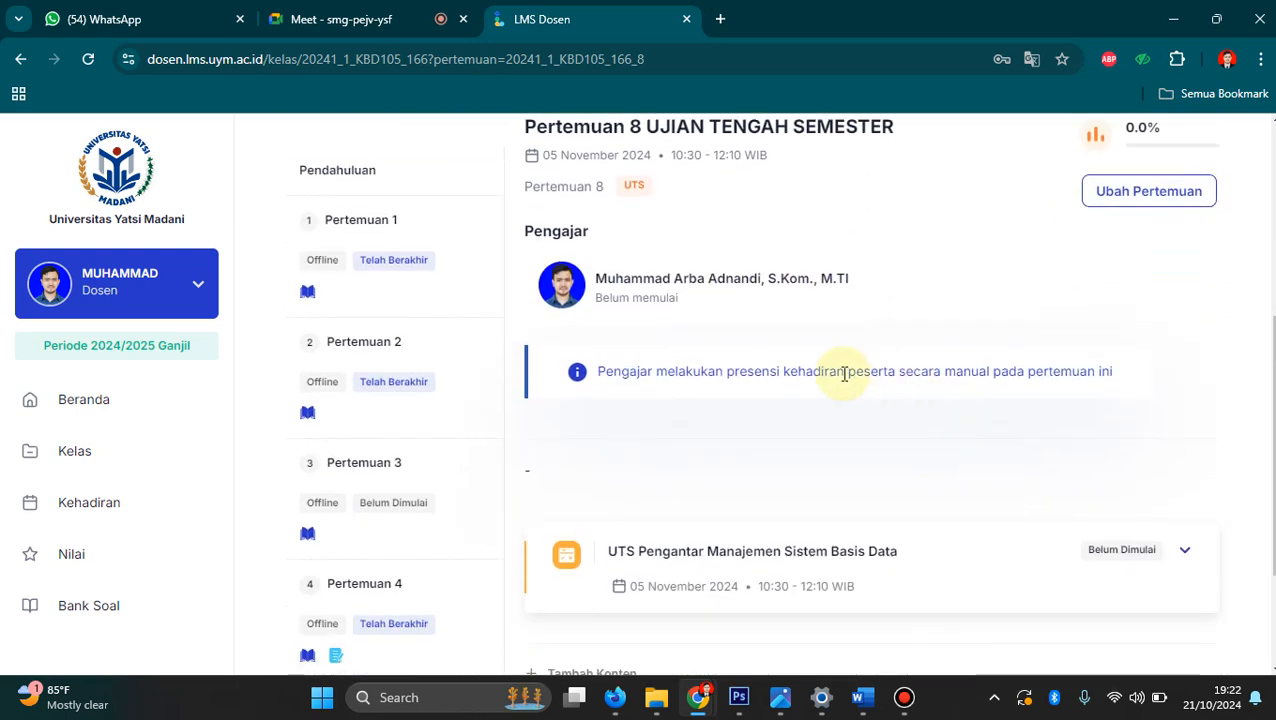
scroll(850, 430, down, 2)
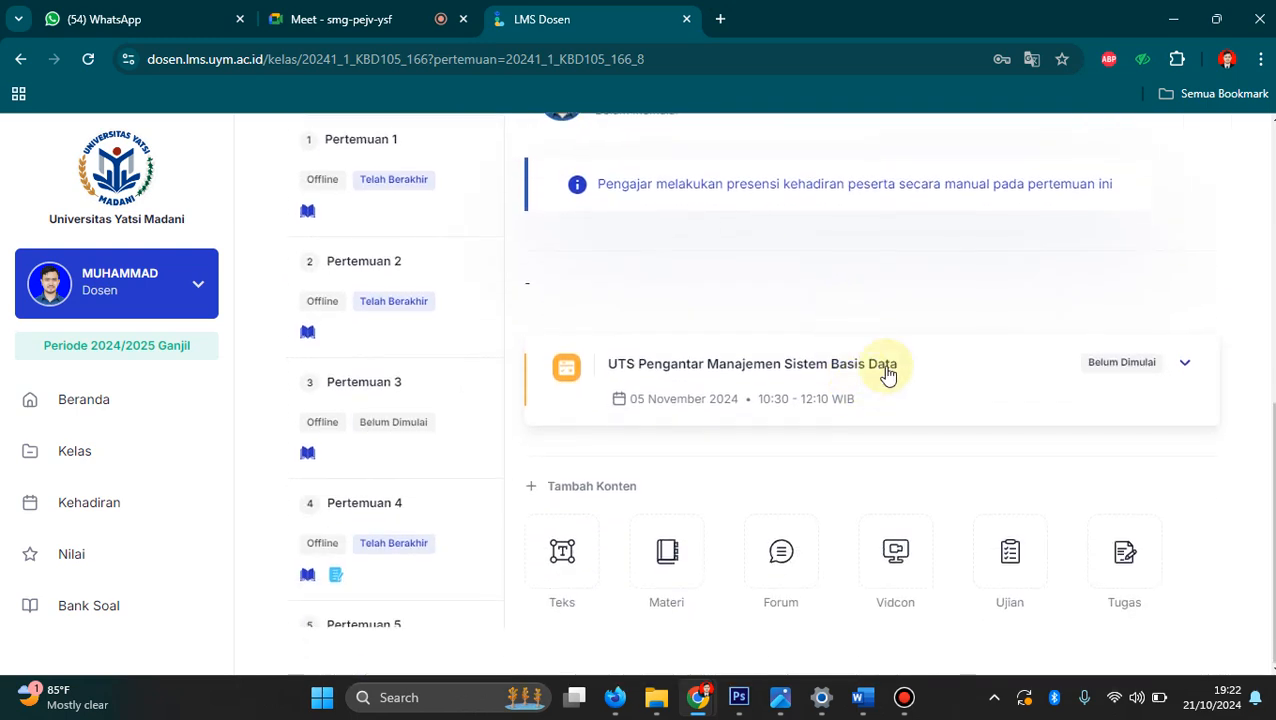
click(1184, 364)
scroll(934, 330, down, 2)
scroll(934, 336, down, 1)
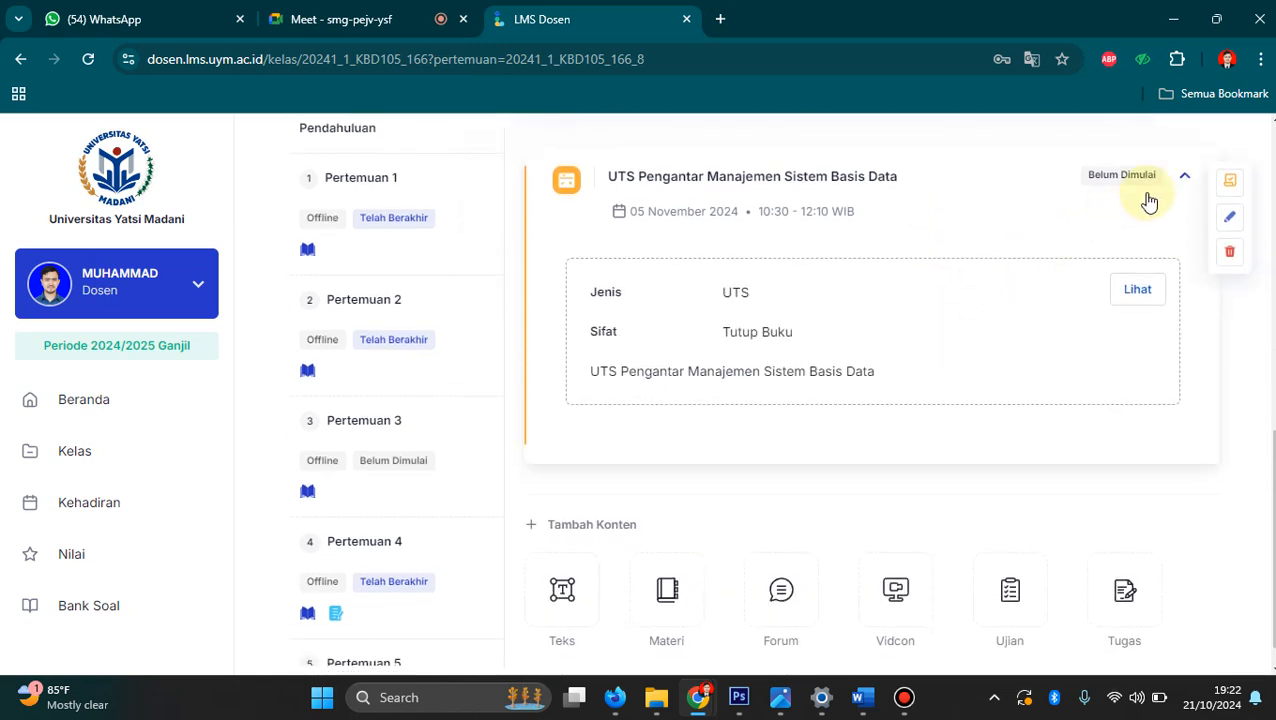
click(1180, 178)
click(1186, 360)
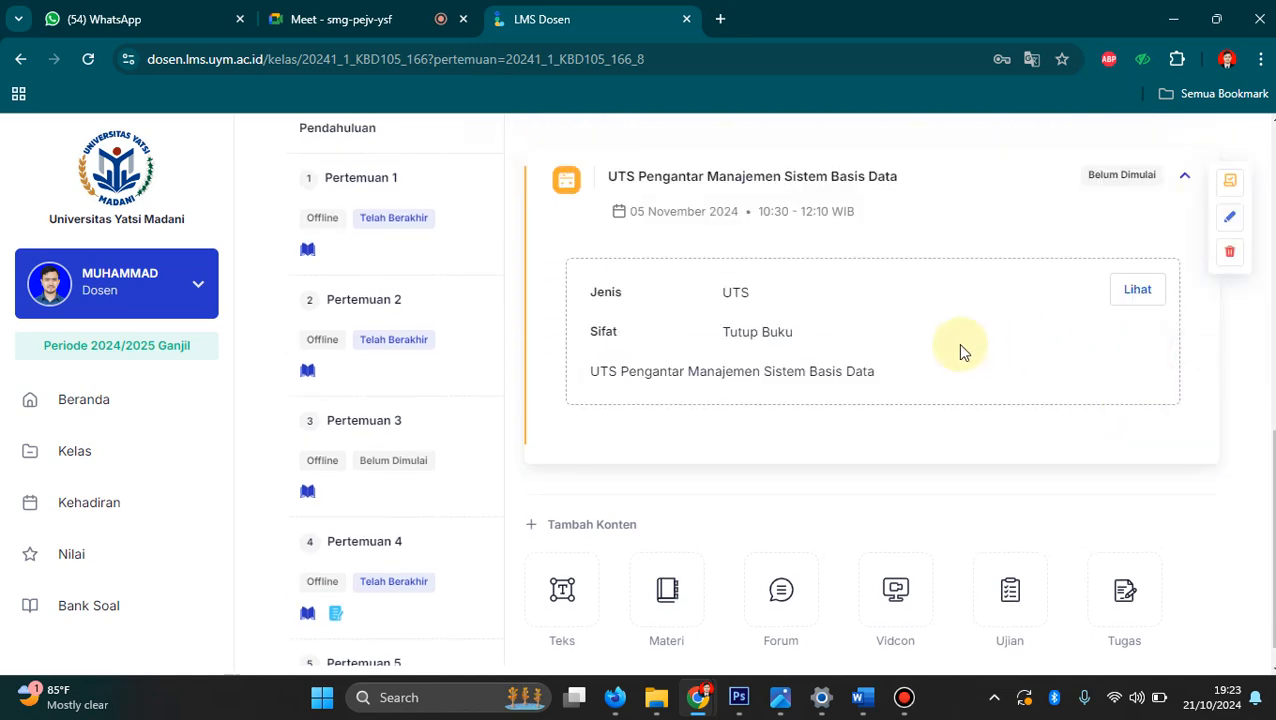
click(1140, 289)
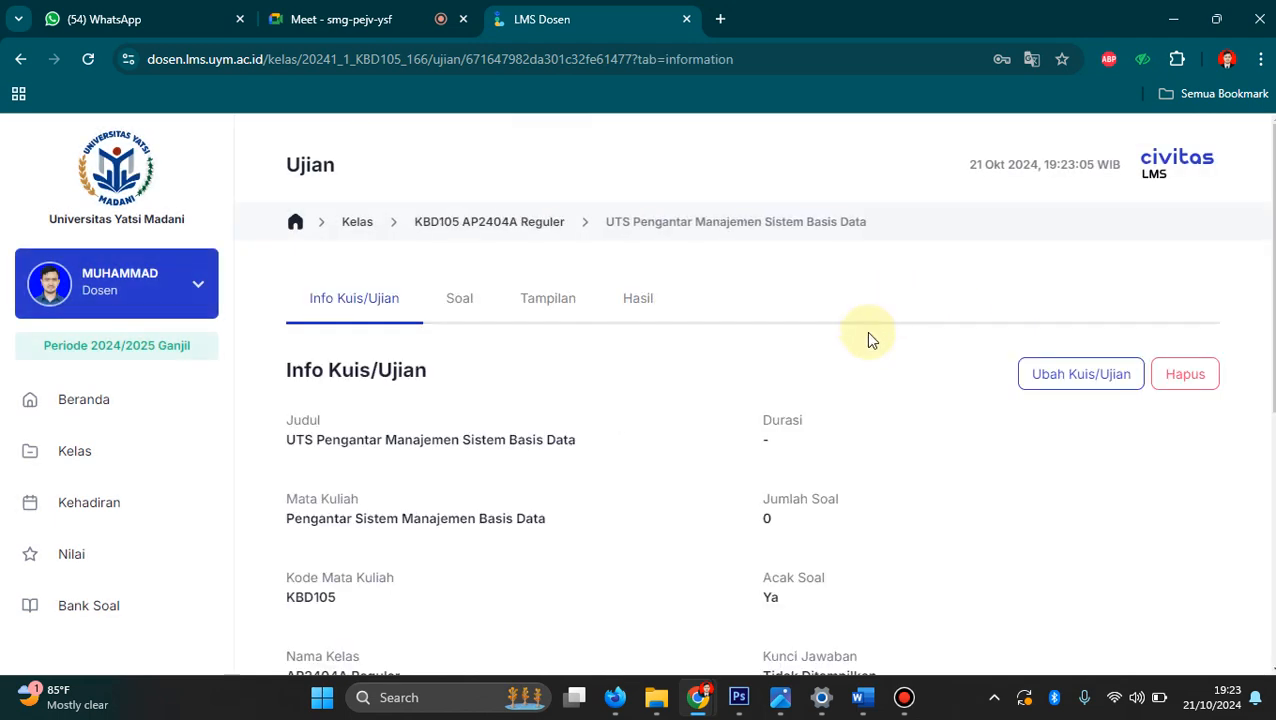
Review the exam's information and add a first question group (Kelompok Soal) to its questions.
scroll(707, 305, down, 1)
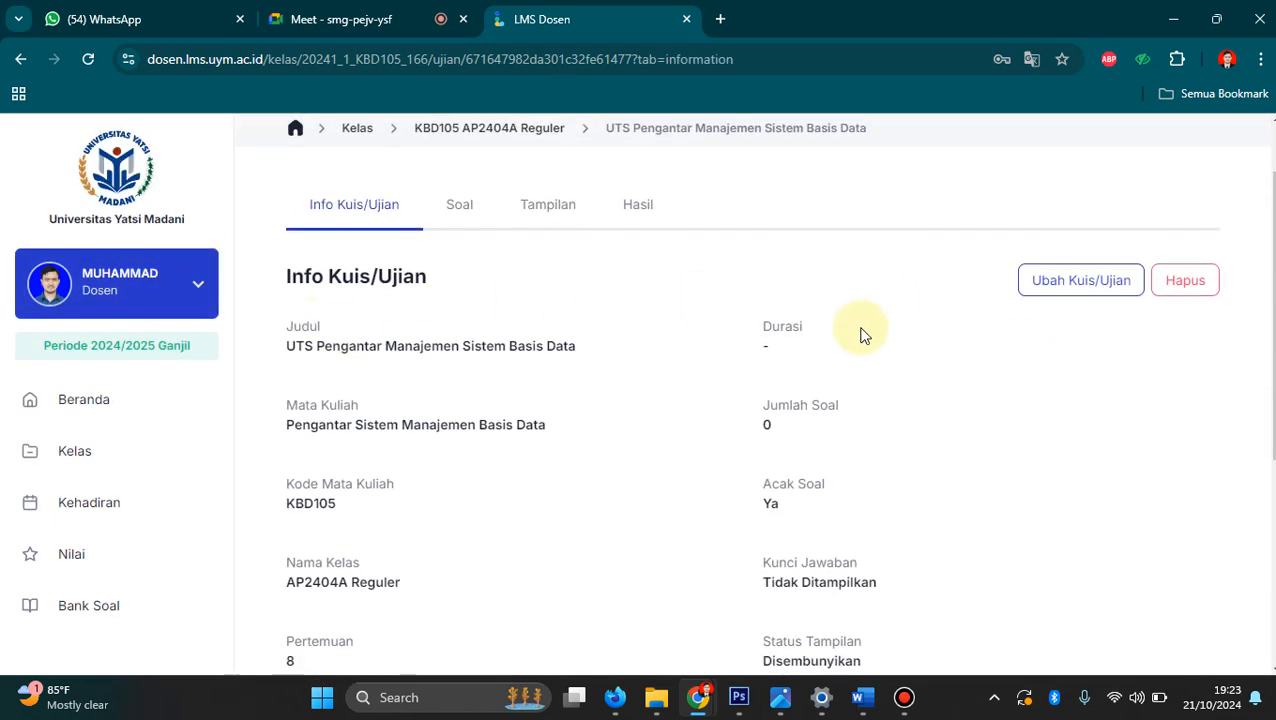
scroll(820, 347, down, 3)
scroll(816, 349, down, 1)
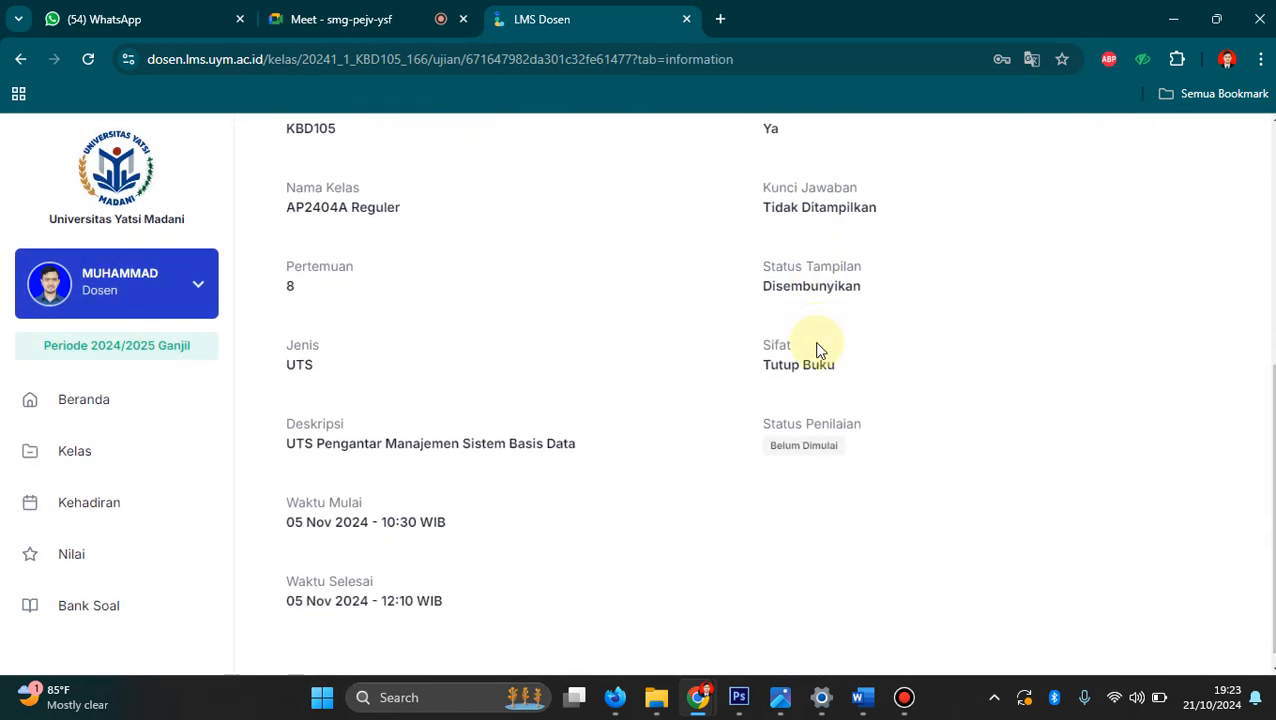
scroll(700, 355, up, 4)
scroll(575, 340, up, 2)
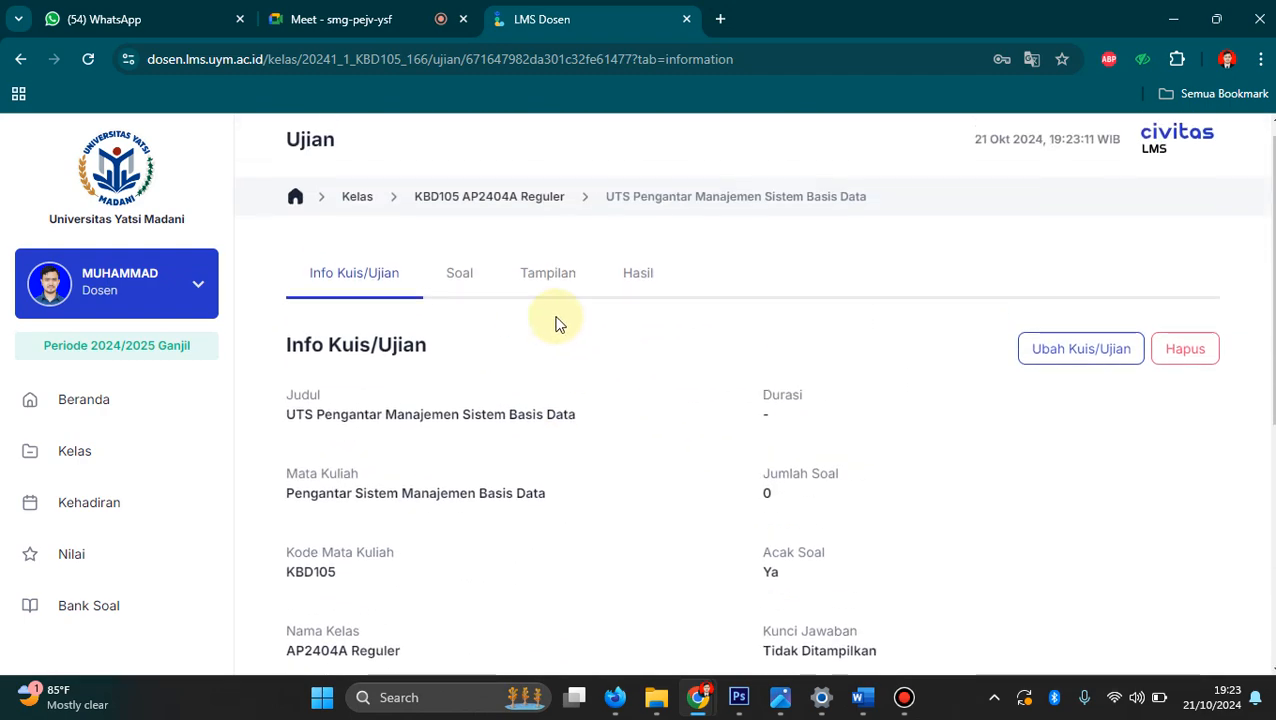
click(462, 290)
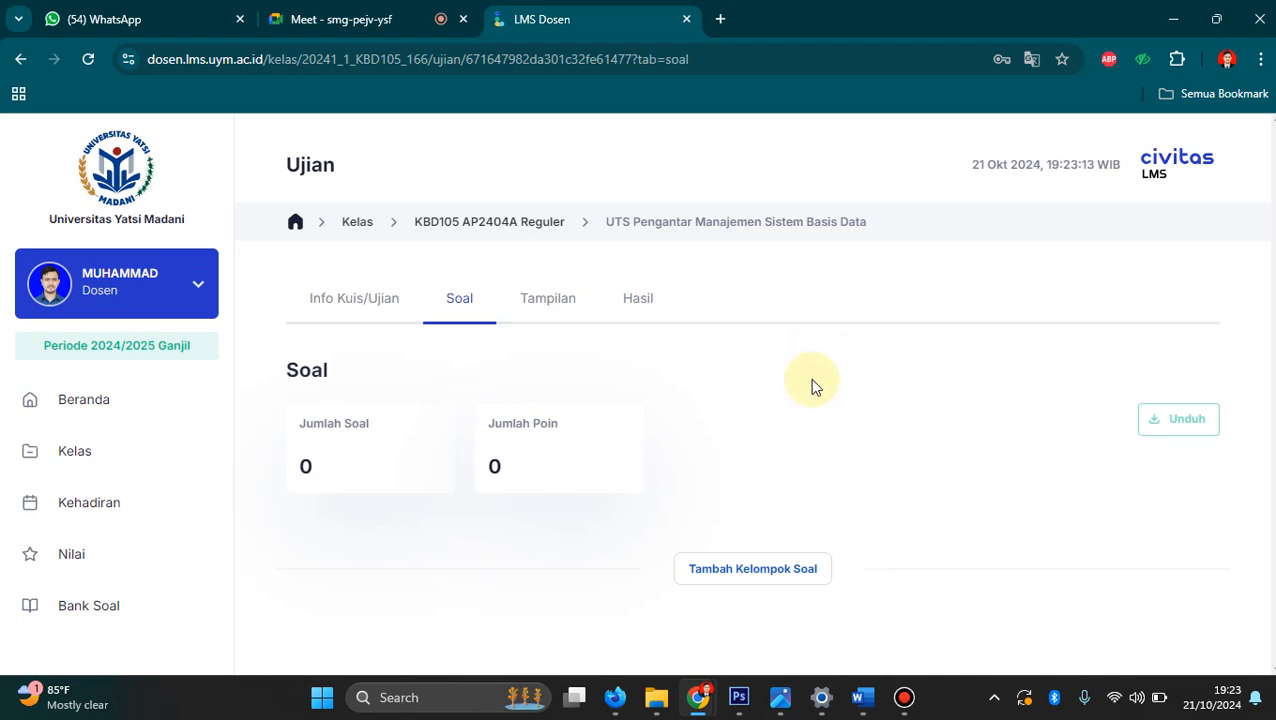
click(738, 570)
scroll(849, 441, down, 1)
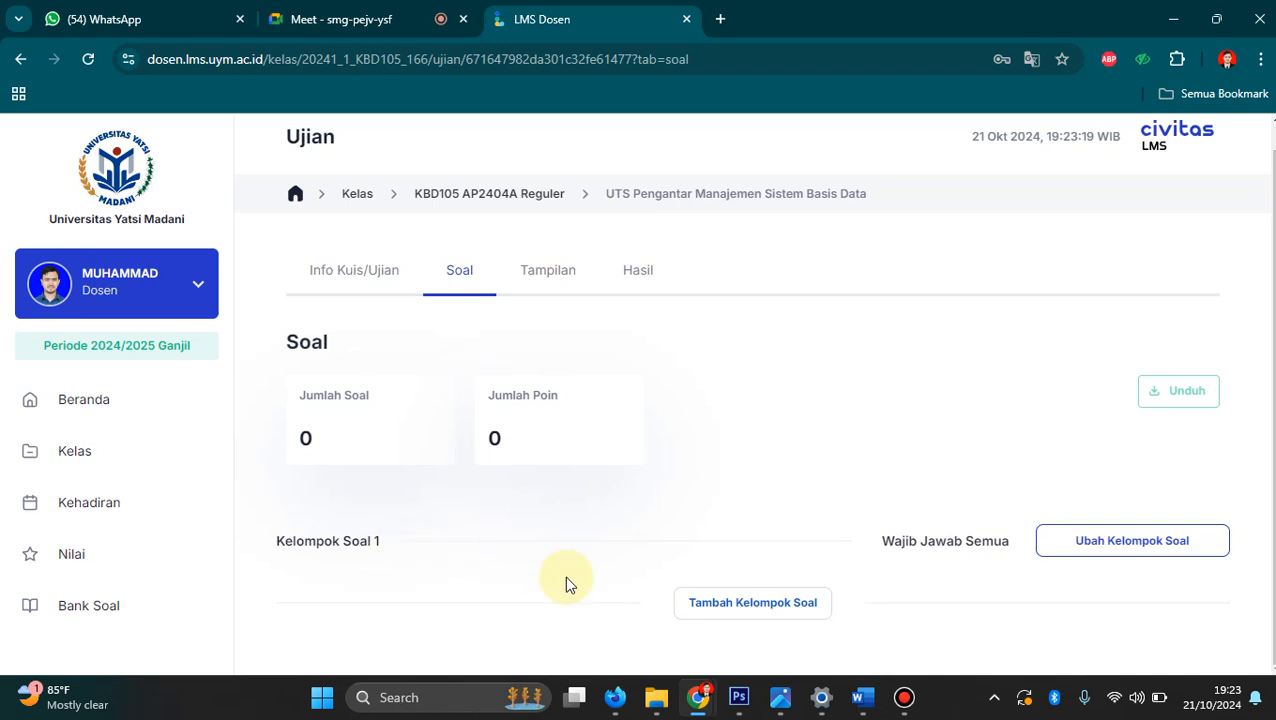
Edit Kelompok Soal 1 and open the bank Soal UTS - AP2404.A/1 - Pengantar Manajemen Sistem Basis Data to copy questions from it.
click(1090, 548)
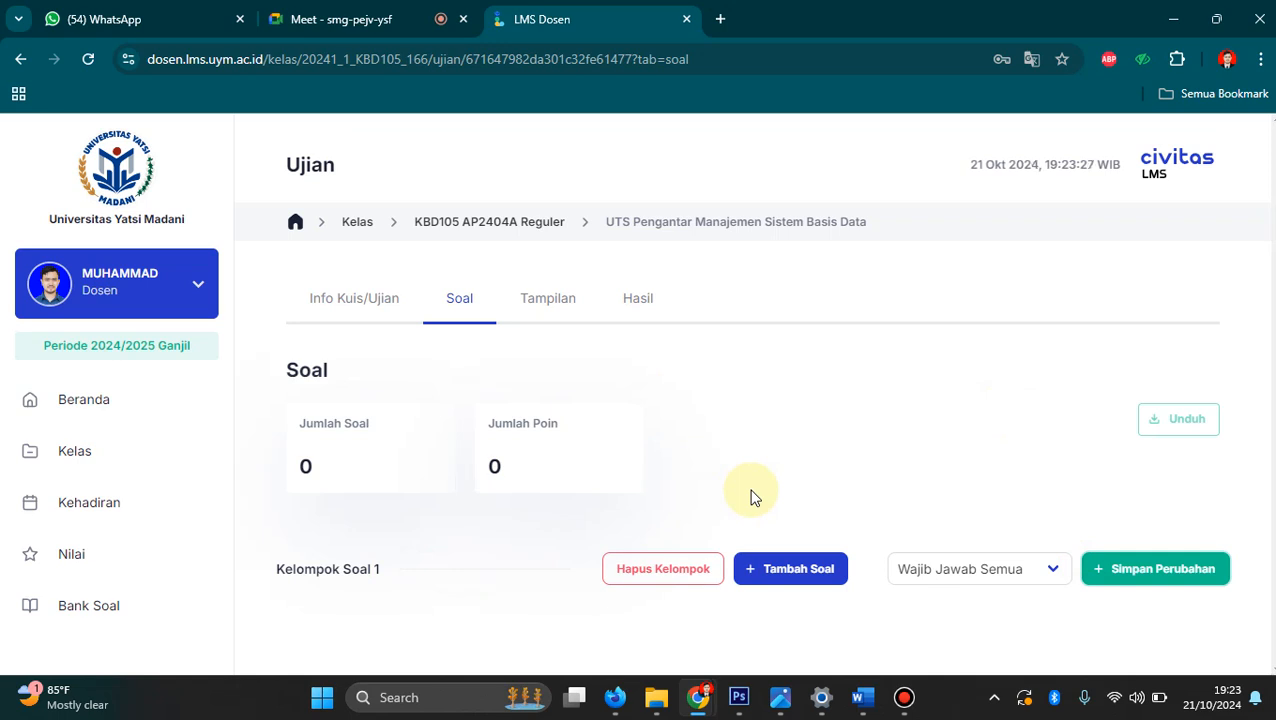
click(777, 580)
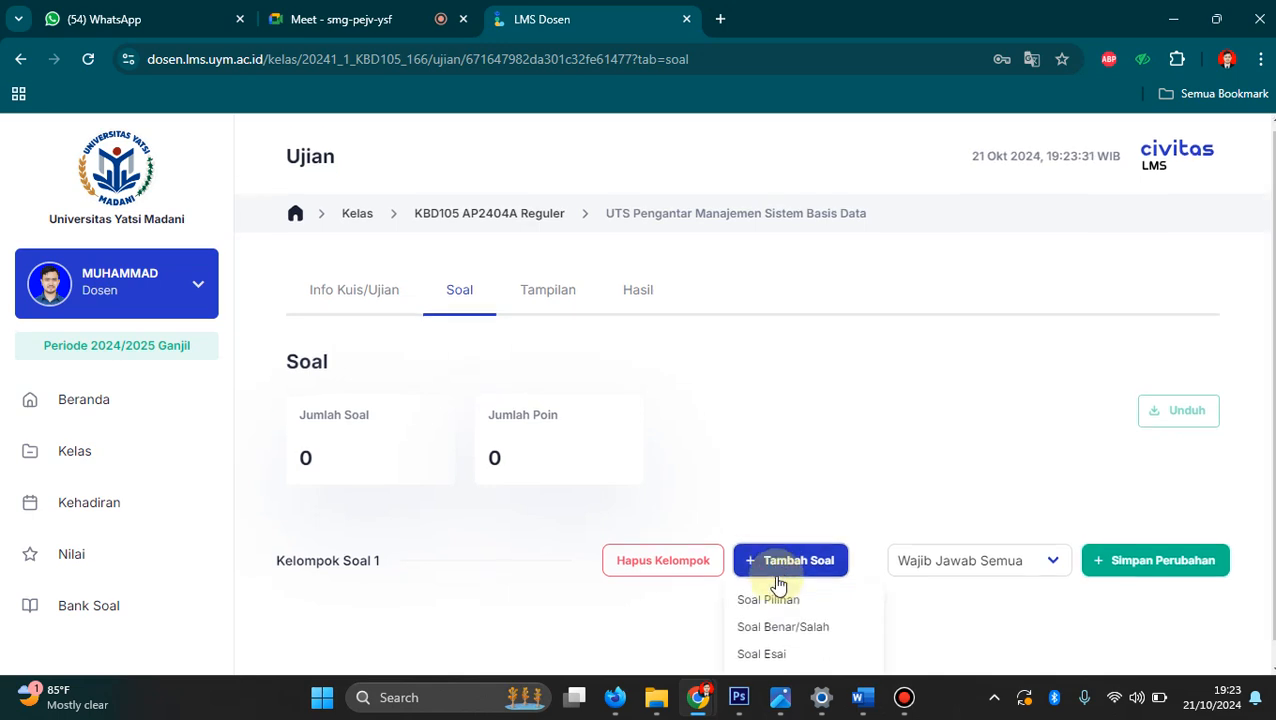
scroll(778, 580, down, 1)
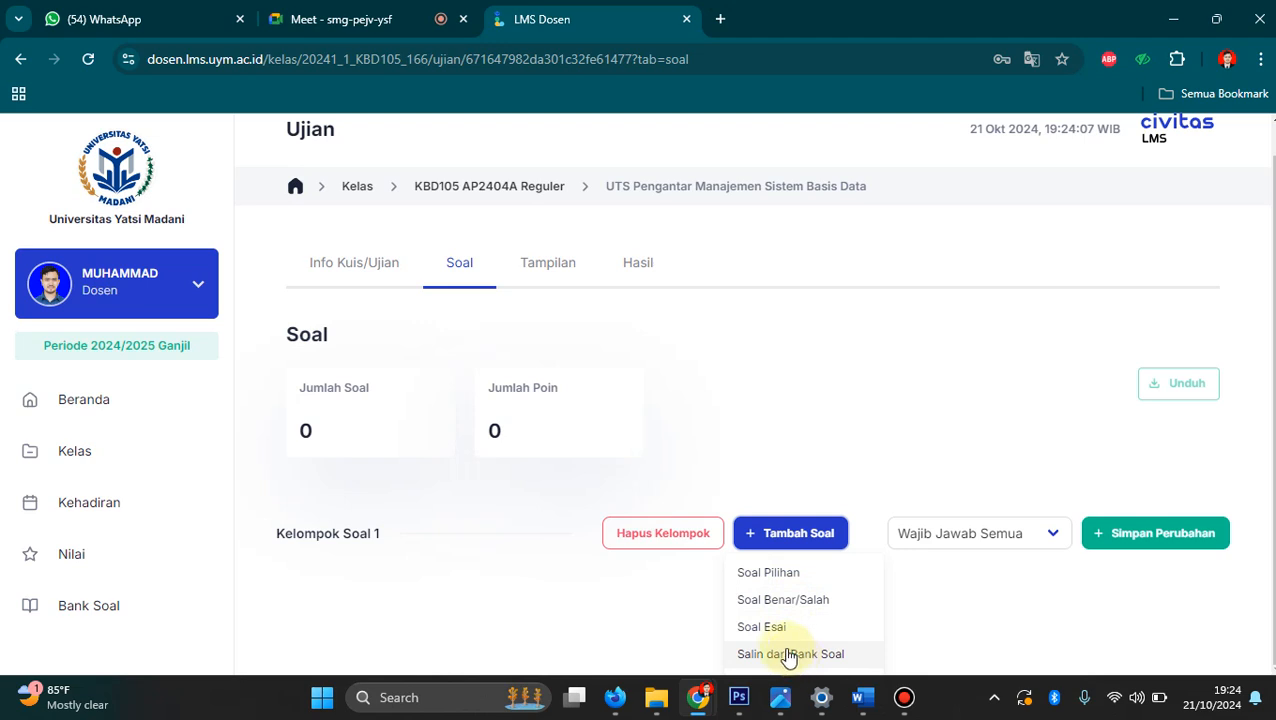
click(799, 655)
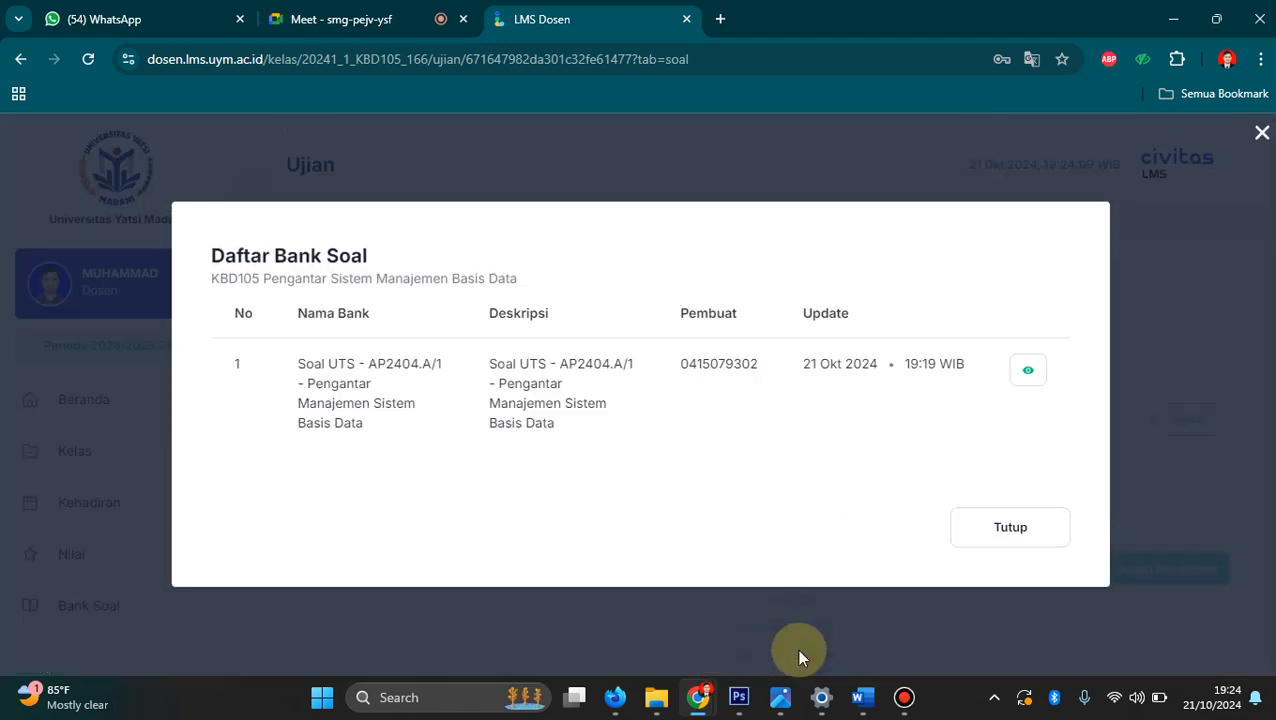
click(1030, 376)
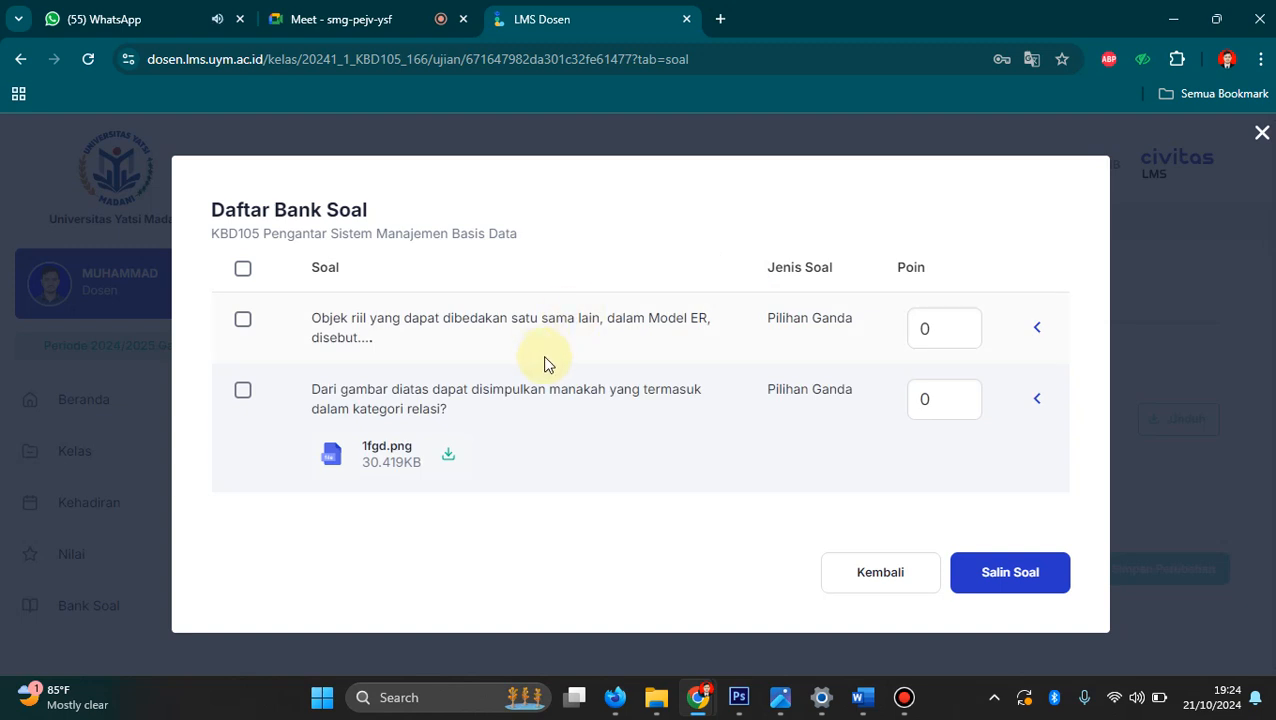
Copy both listed bank questions into Kelompok Soal 1, giving each one 4 points.
click(922, 332)
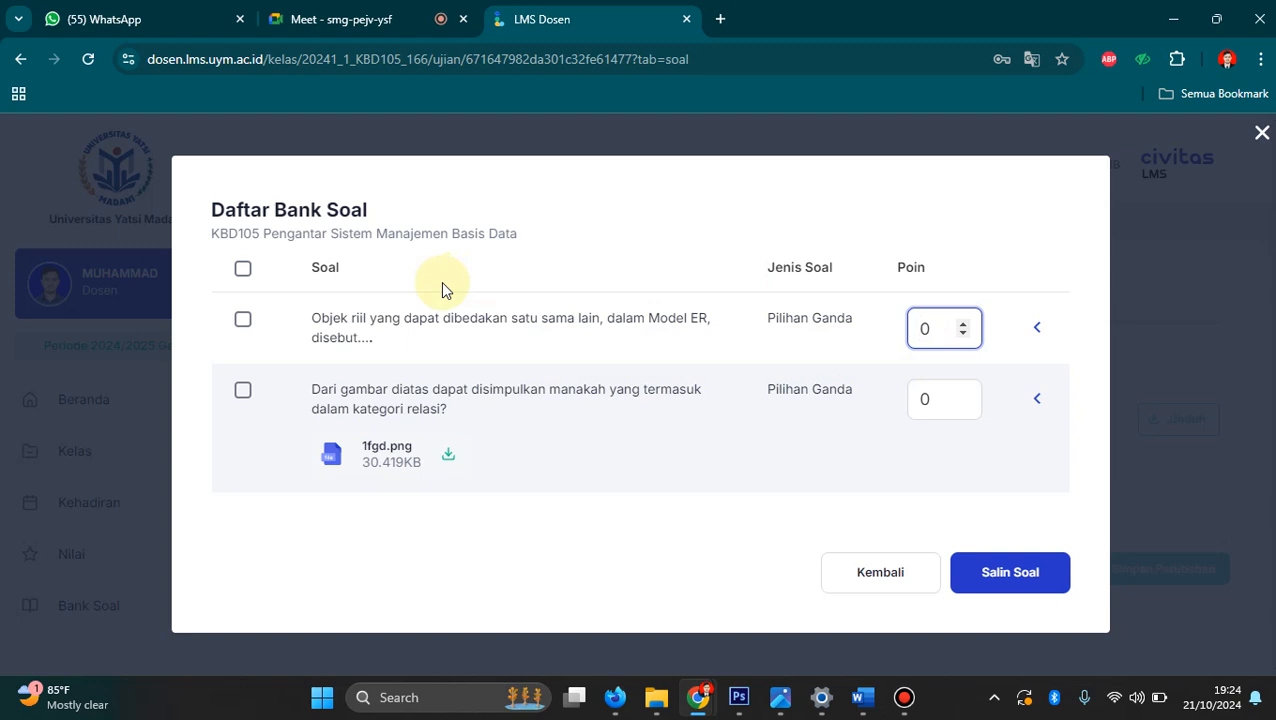
click(242, 319)
click(242, 393)
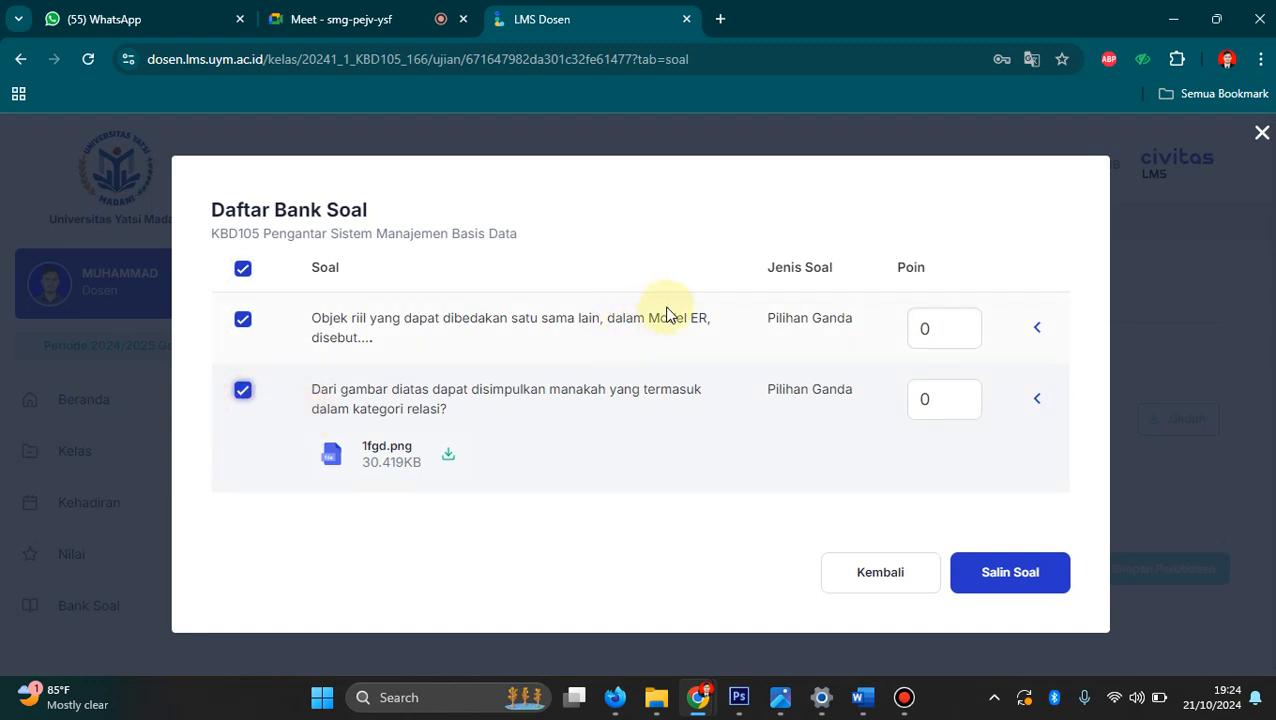
click(940, 329)
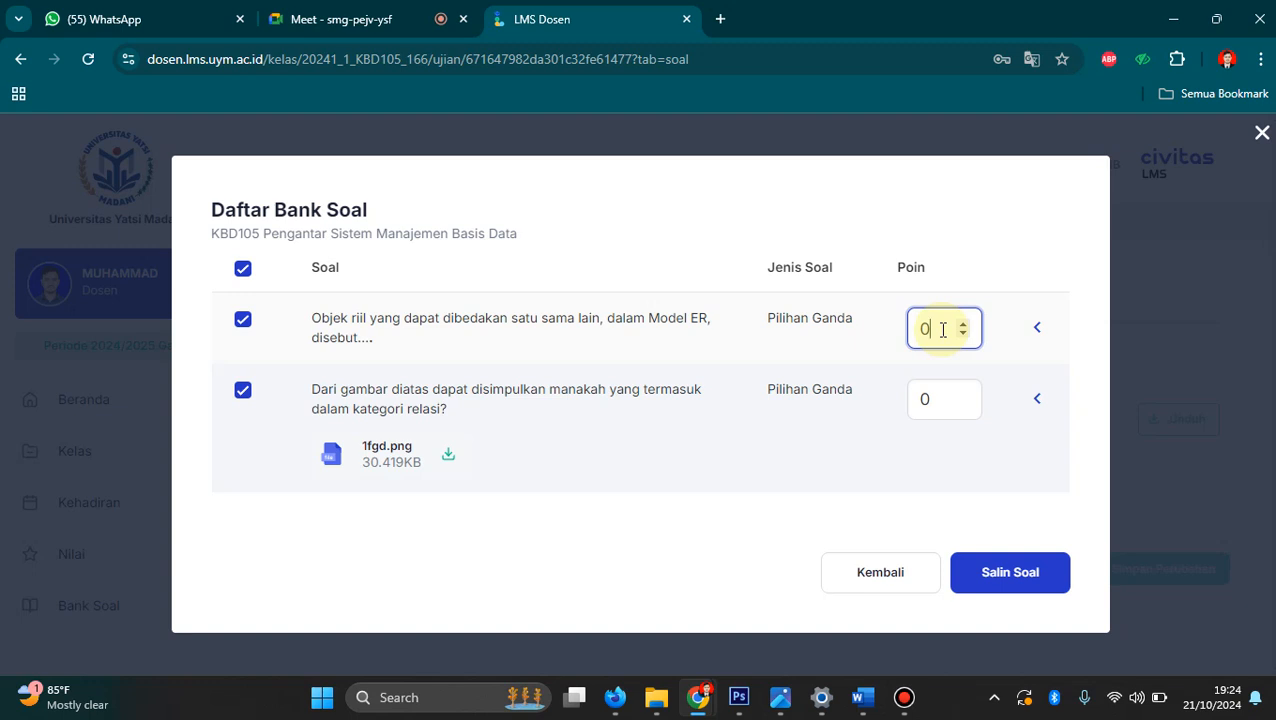
key(BackSpace)
text(4)
click(923, 399)
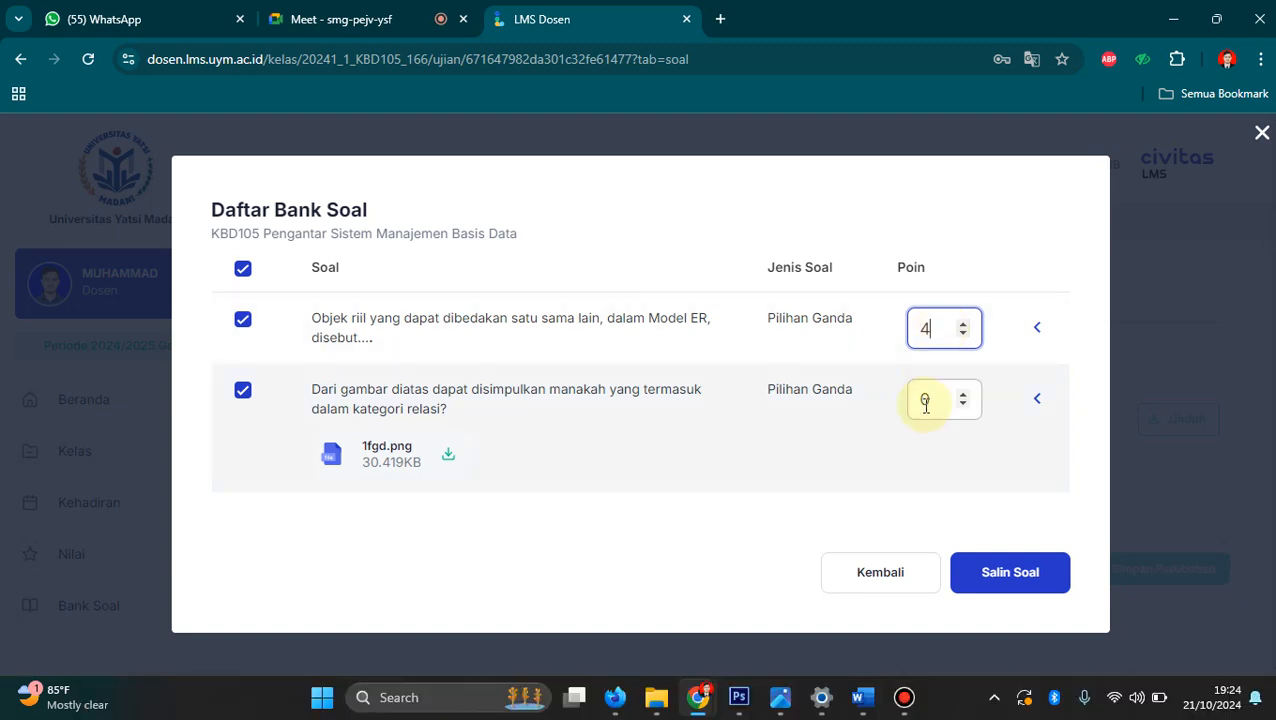
key(BackSpace)
text(4)
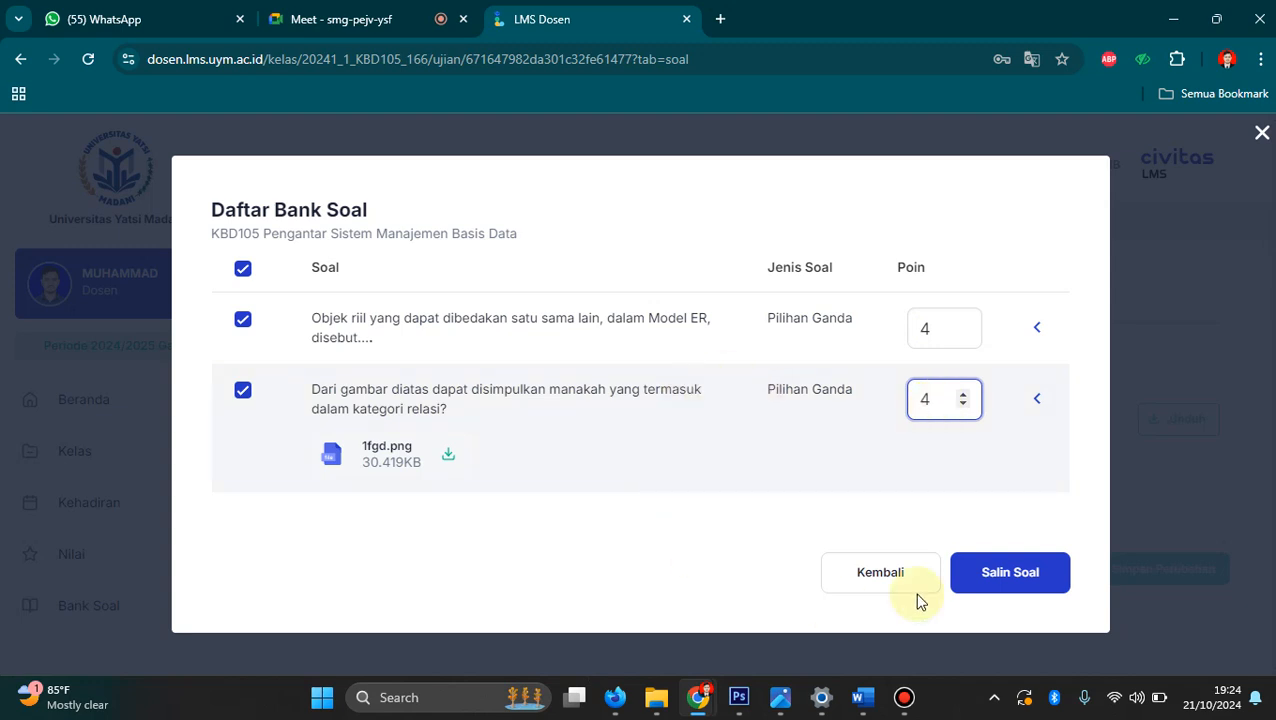
click(1020, 572)
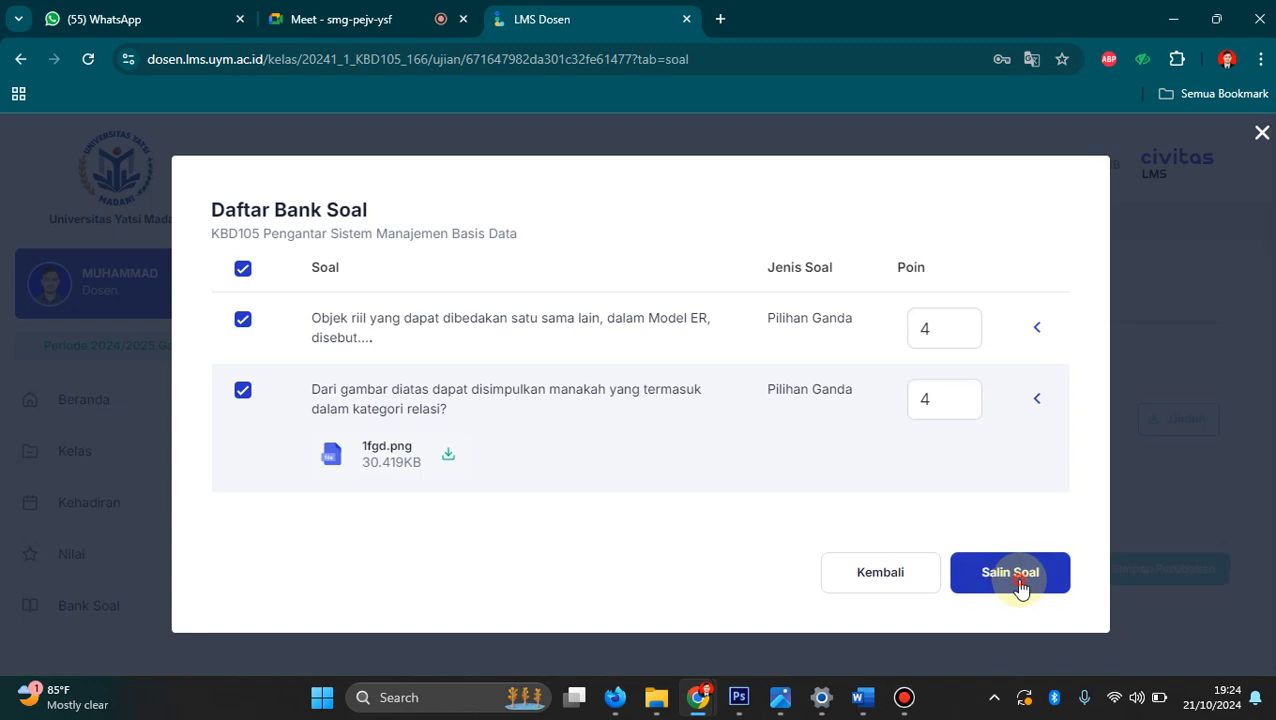
Check the two copied questions in Kelompok Soal 1 and save the question group's changes.
scroll(889, 465, down, 2)
scroll(889, 465, down, 4)
scroll(889, 464, up, 3)
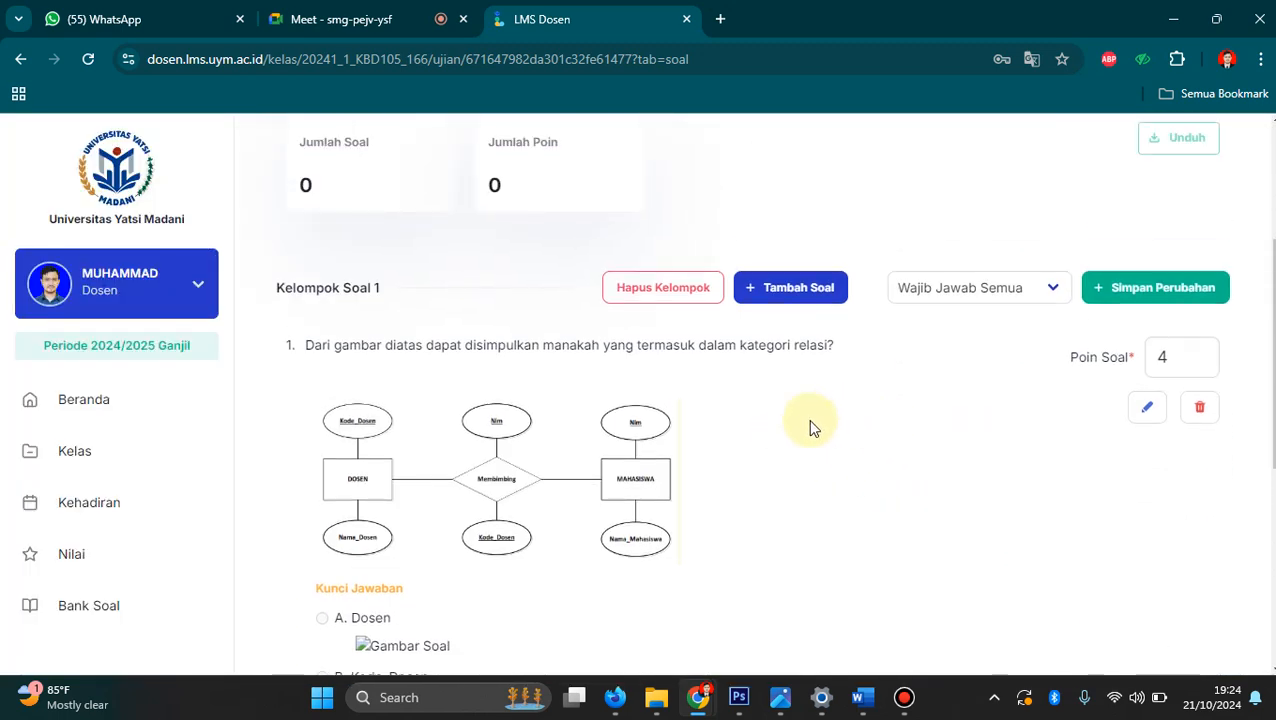
scroll(925, 444, up, 2)
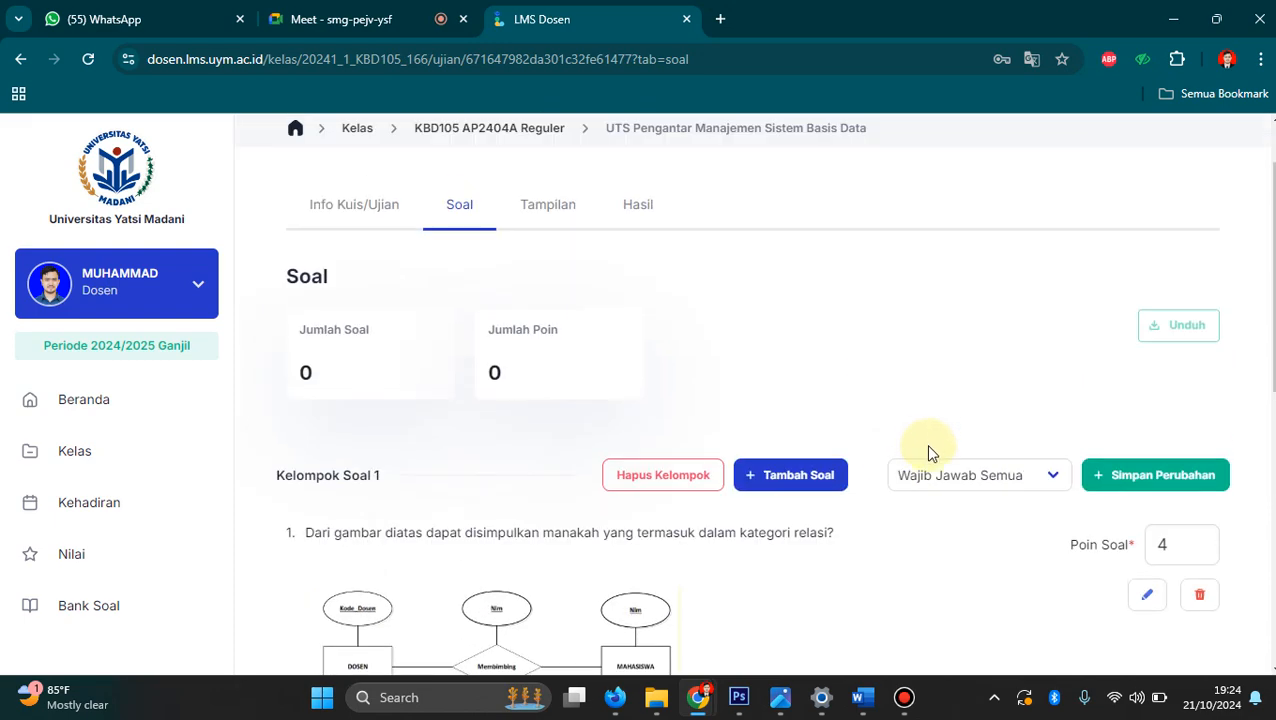
scroll(930, 445, down, 3)
scroll(1000, 440, down, 4)
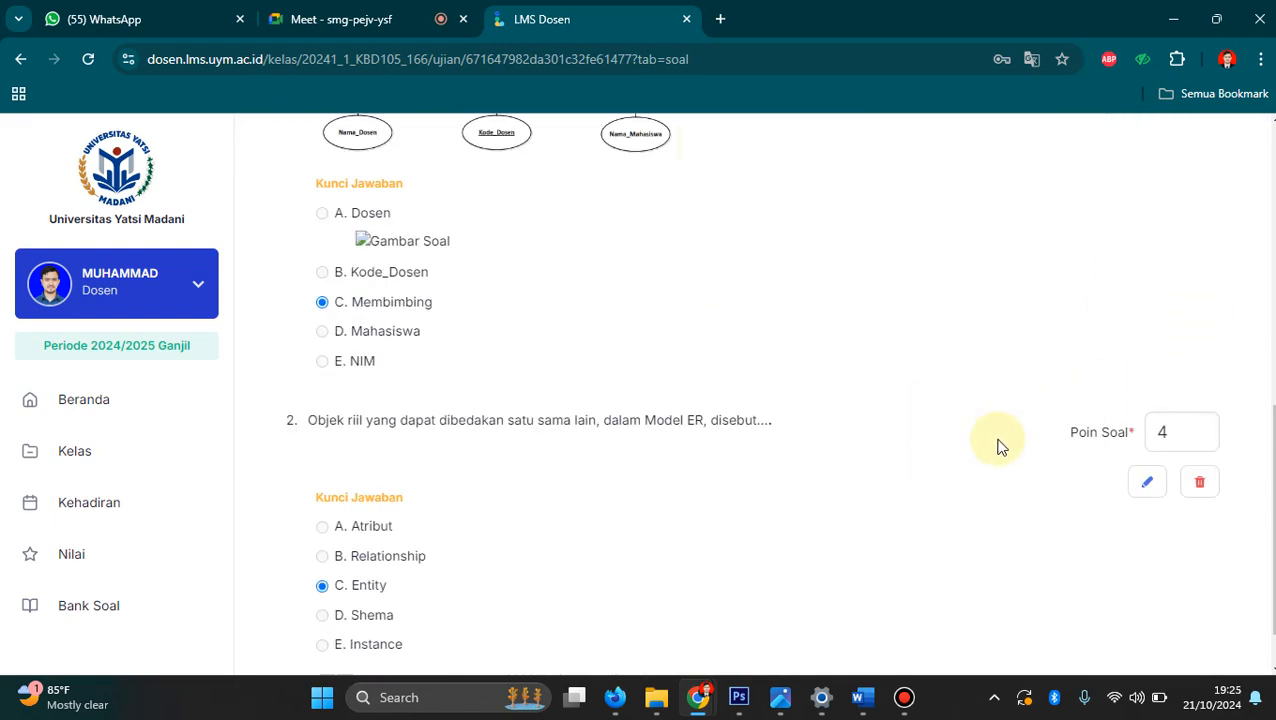
scroll(1094, 447, up, 5)
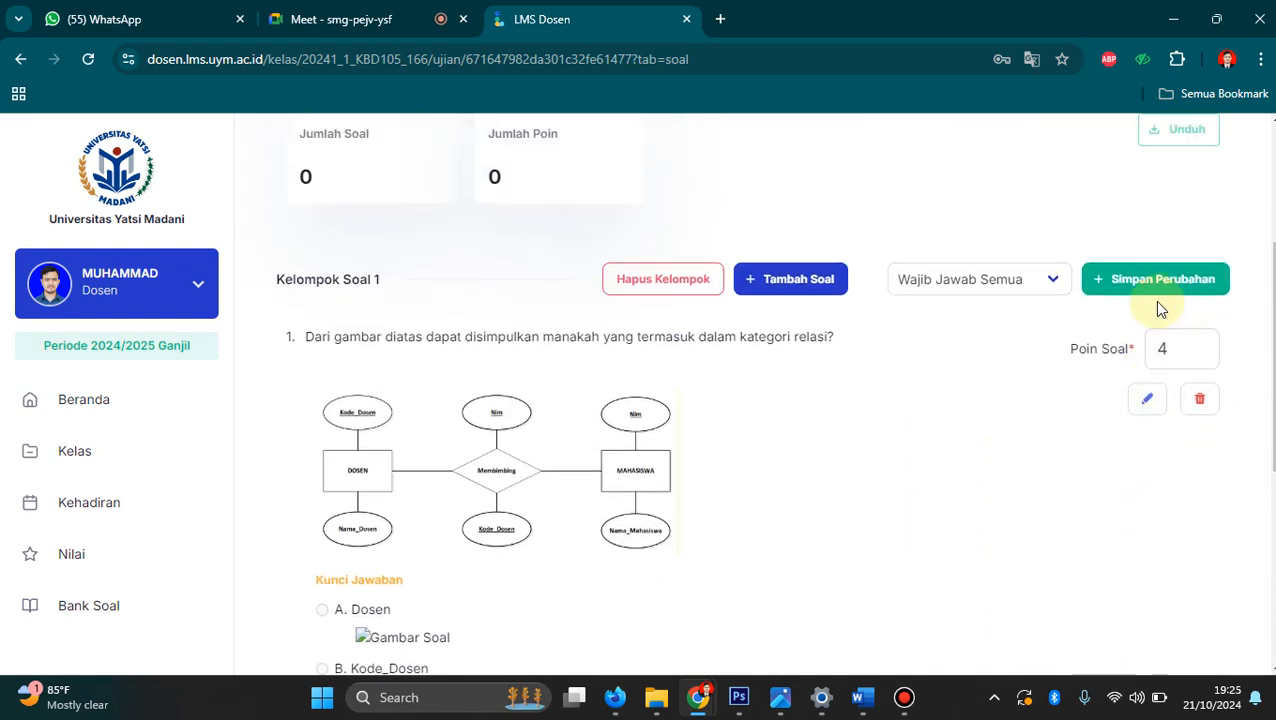
scroll(1150, 310, up, 1)
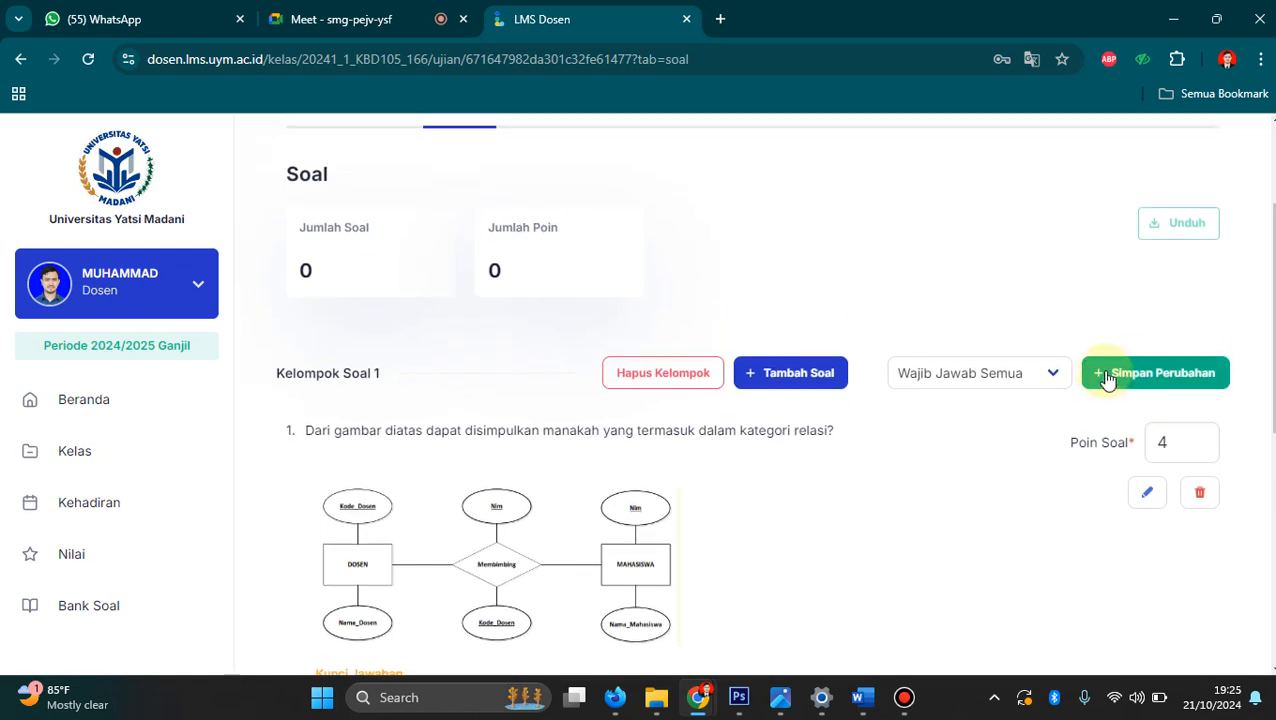
click(1106, 378)
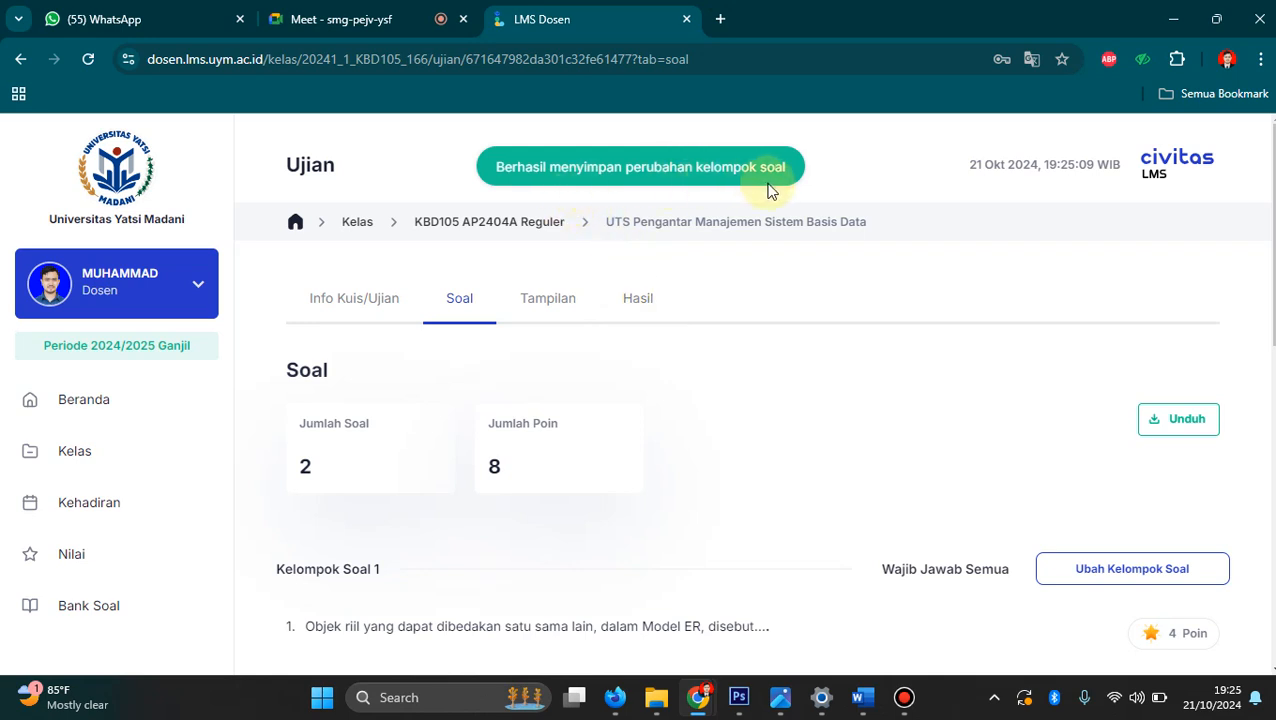
scroll(735, 390, down, 5)
scroll(997, 413, up, 2)
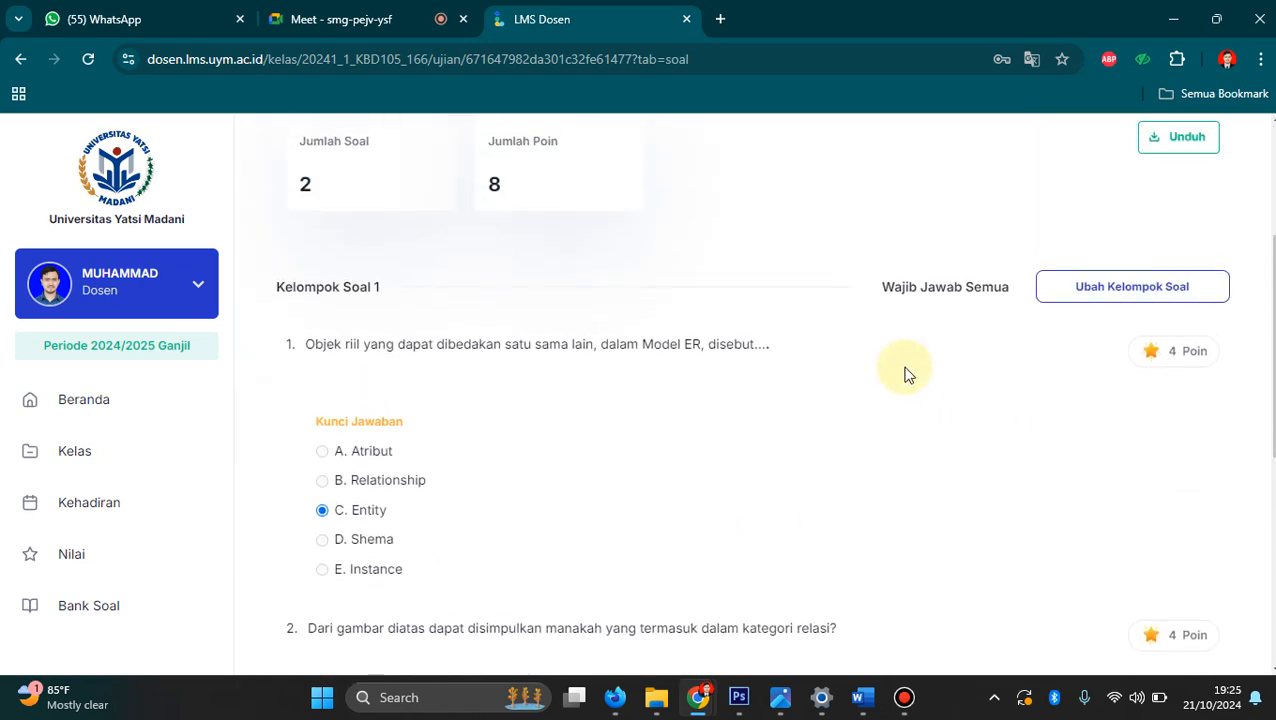
scroll(752, 467, up, 2)
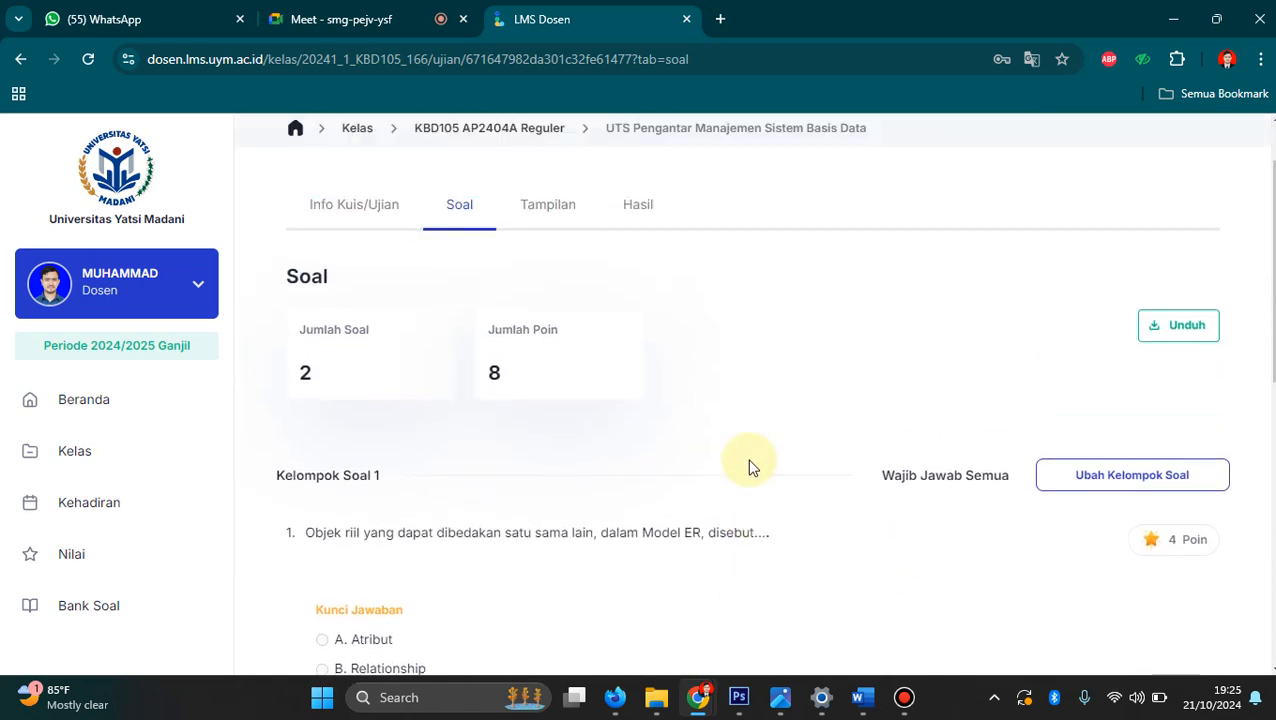
scroll(641, 433, up, 1)
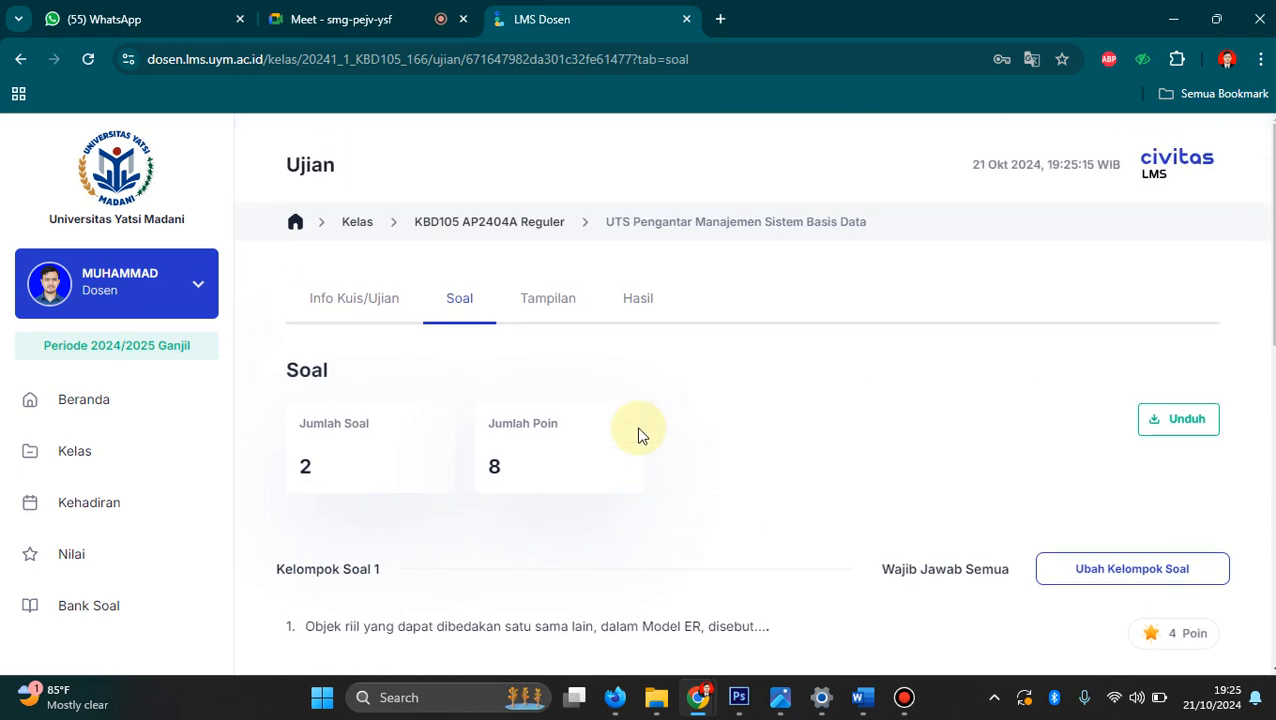
Change the exam's Status Tampilan to Ditampilkan in its settings and save the exam.
click(370, 302)
click(1040, 378)
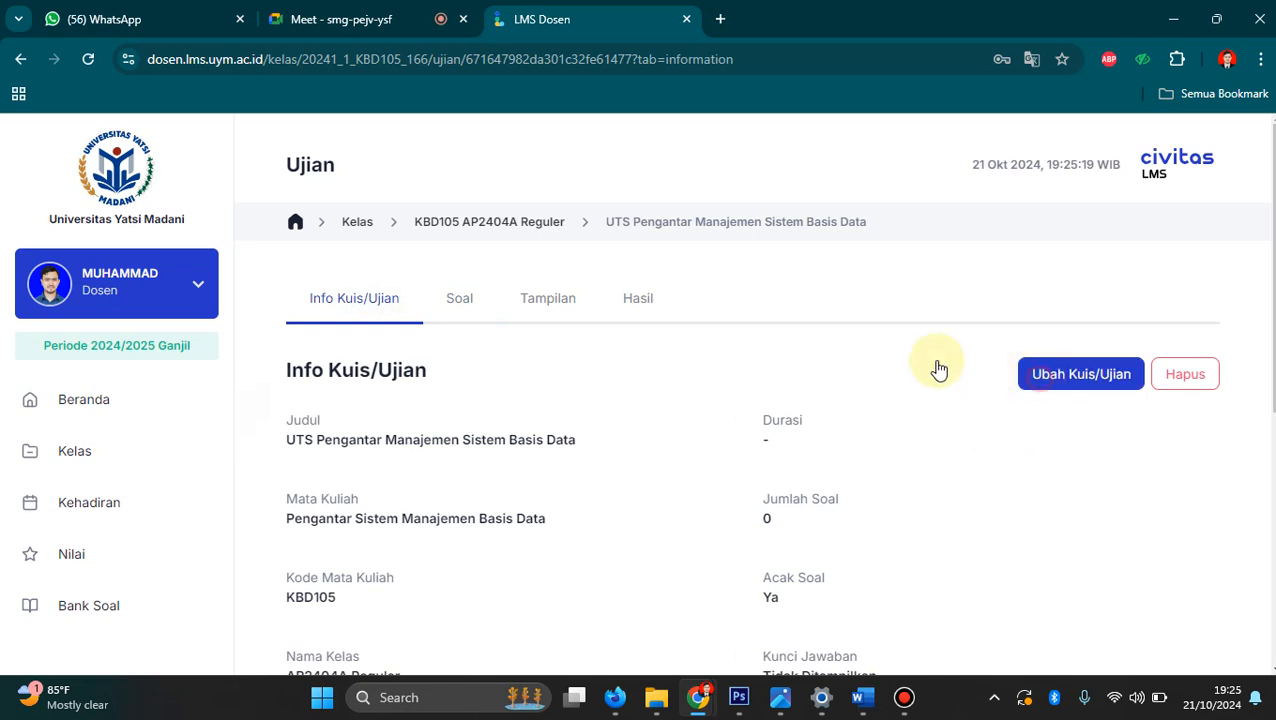
scroll(800, 390, down, 1)
scroll(757, 420, down, 1)
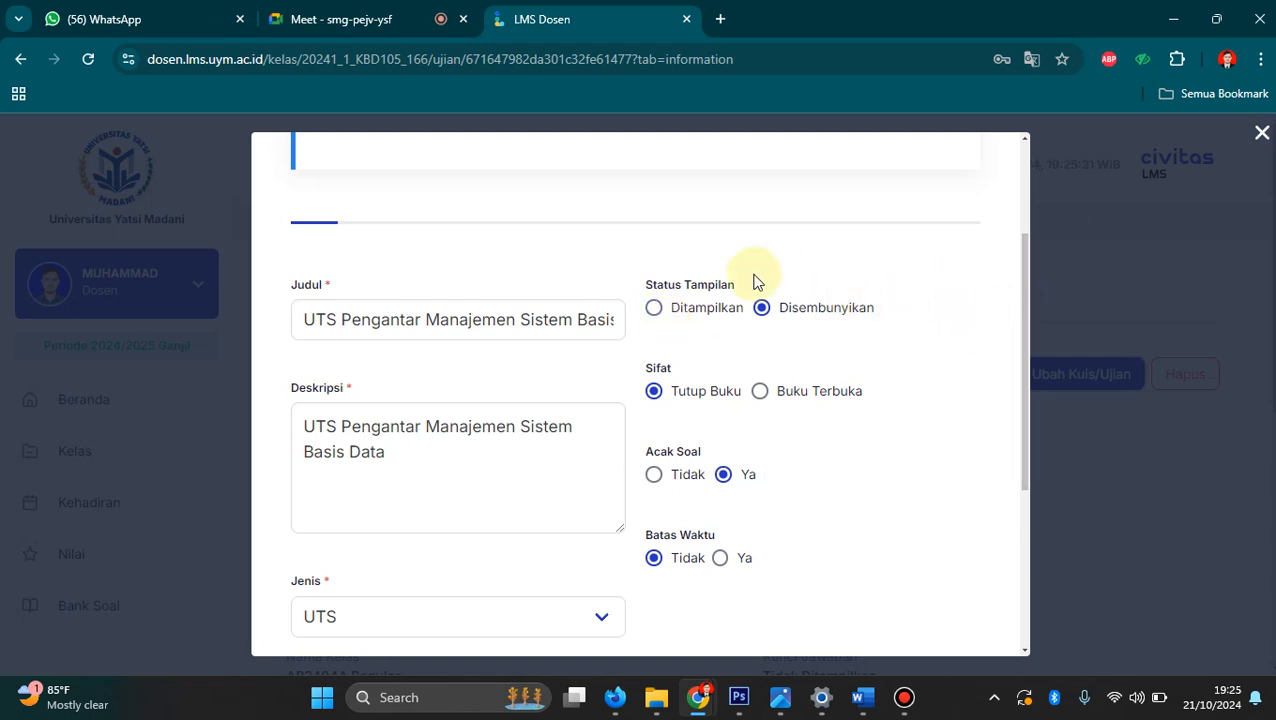
click(706, 309)
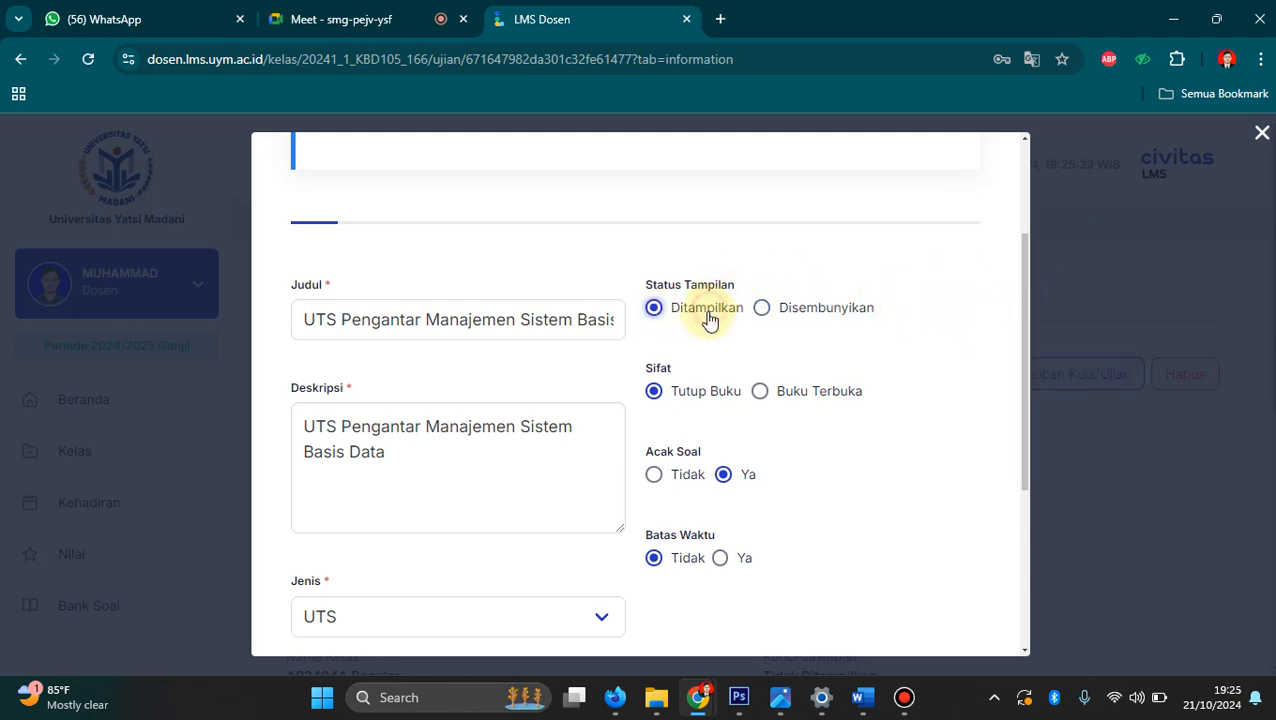
scroll(733, 349, down, 3)
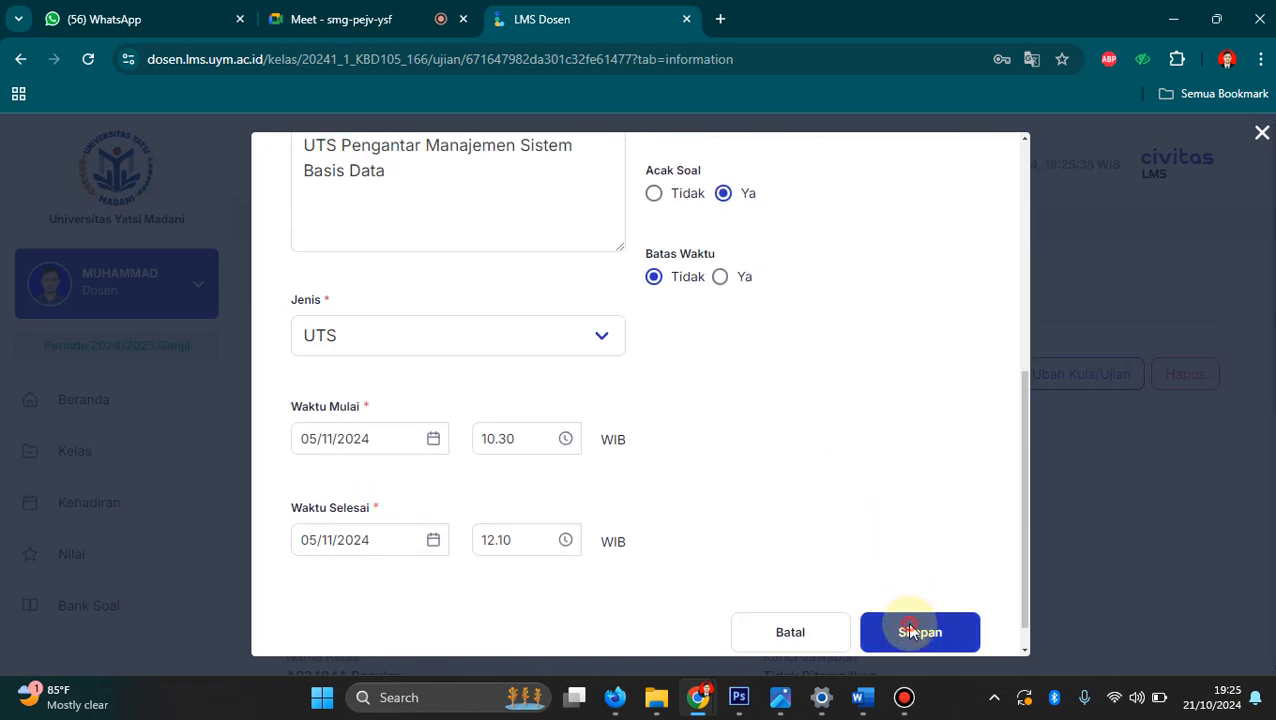
click(910, 630)
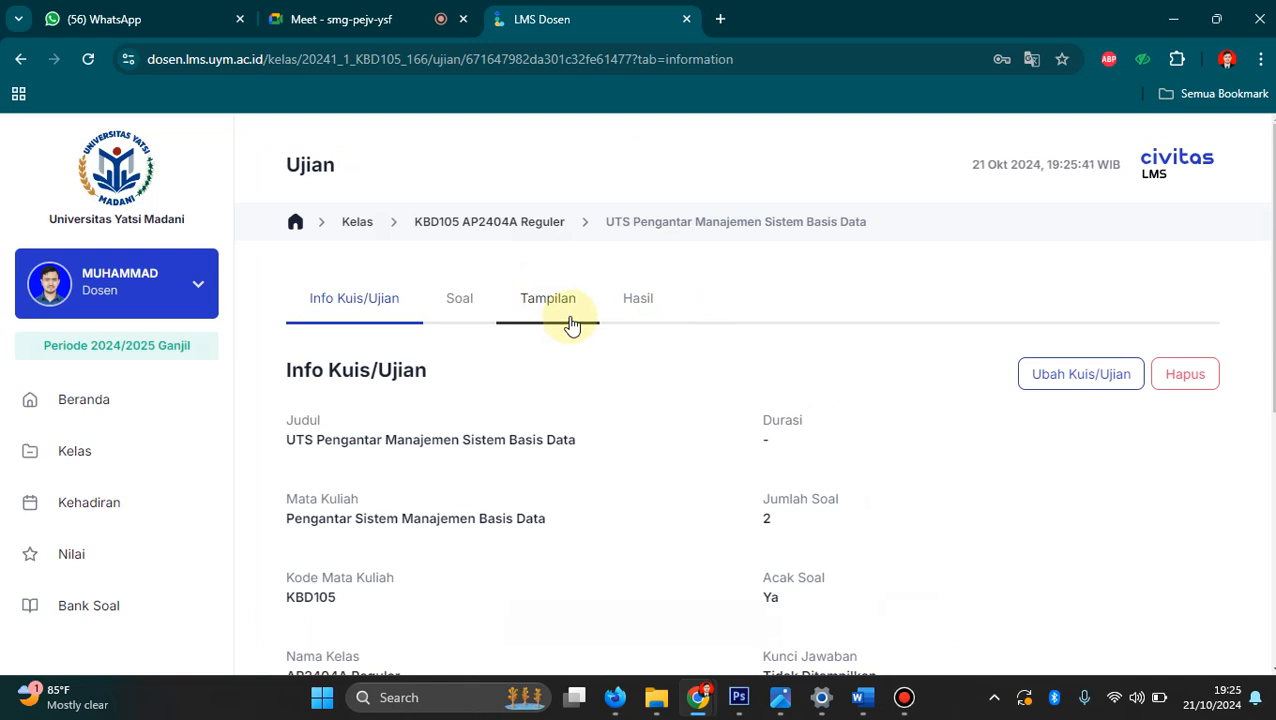
Review the exam's saved questions with their answer keys and preview how participants see them.
click(476, 306)
scroll(587, 368, down, 2)
scroll(586, 370, up, 1)
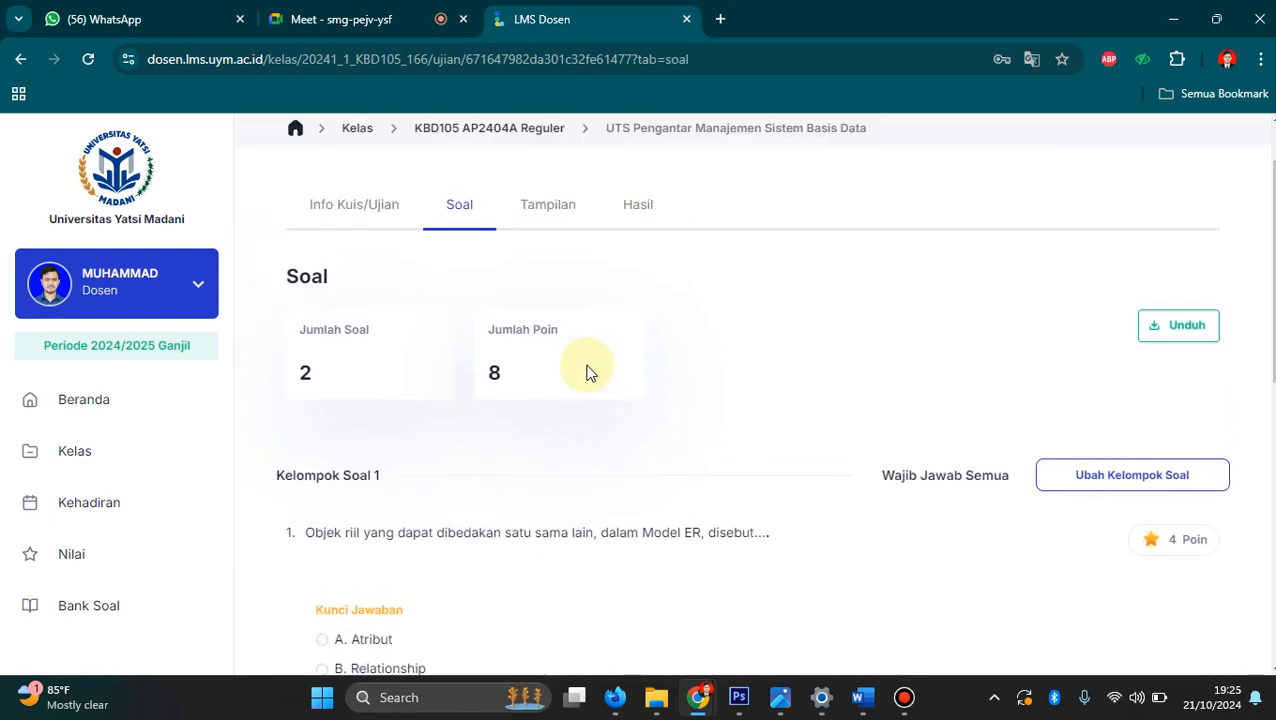
scroll(585, 410, down, 4)
scroll(586, 420, down, 3)
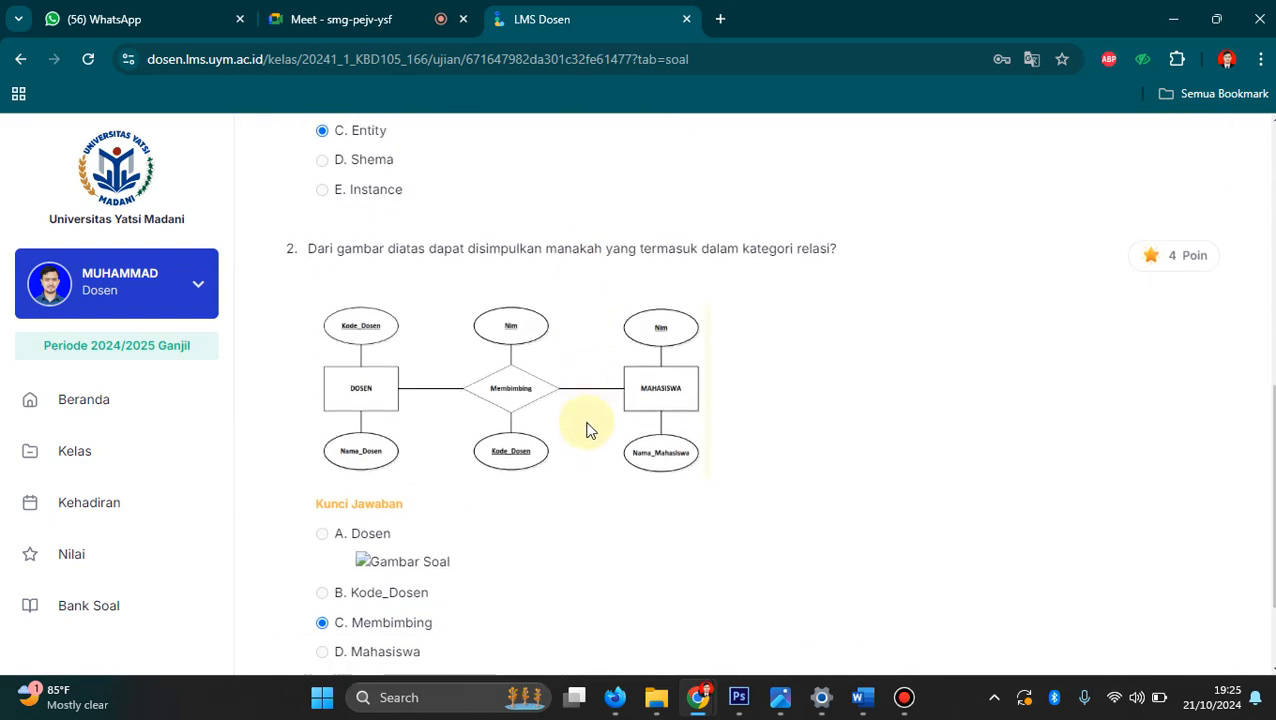
scroll(586, 425, up, 5)
scroll(587, 400, up, 3)
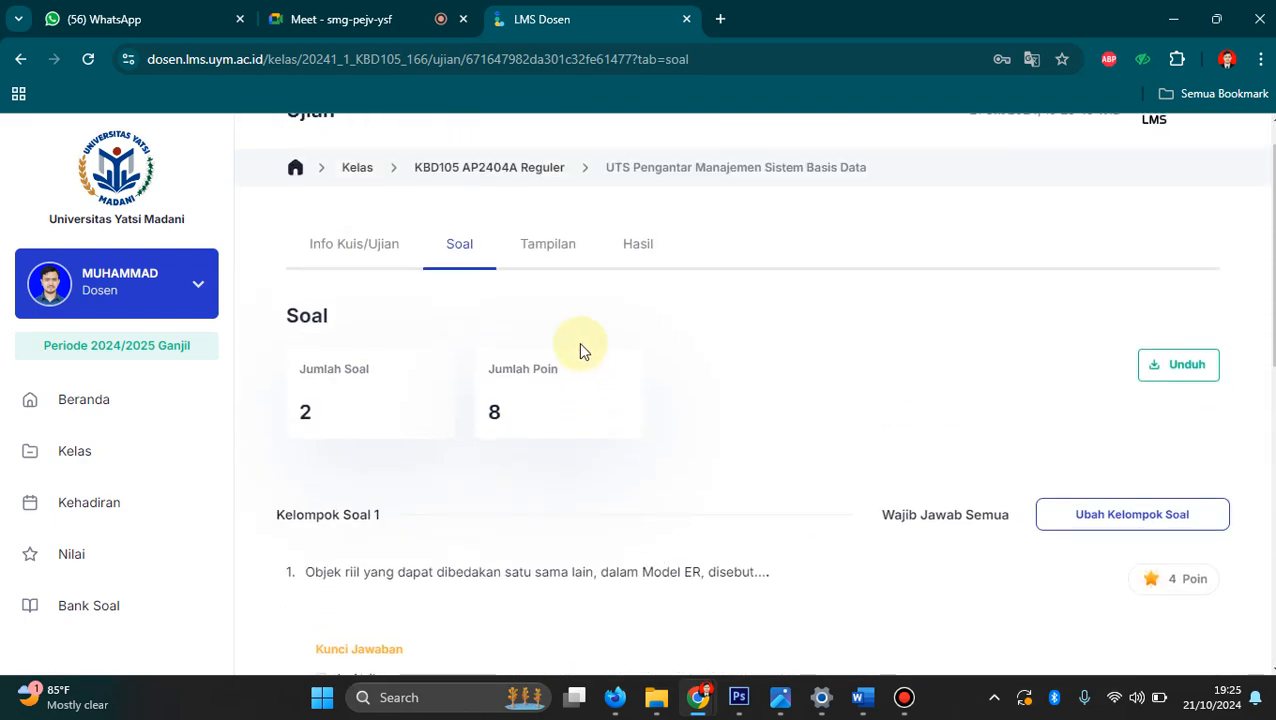
click(553, 262)
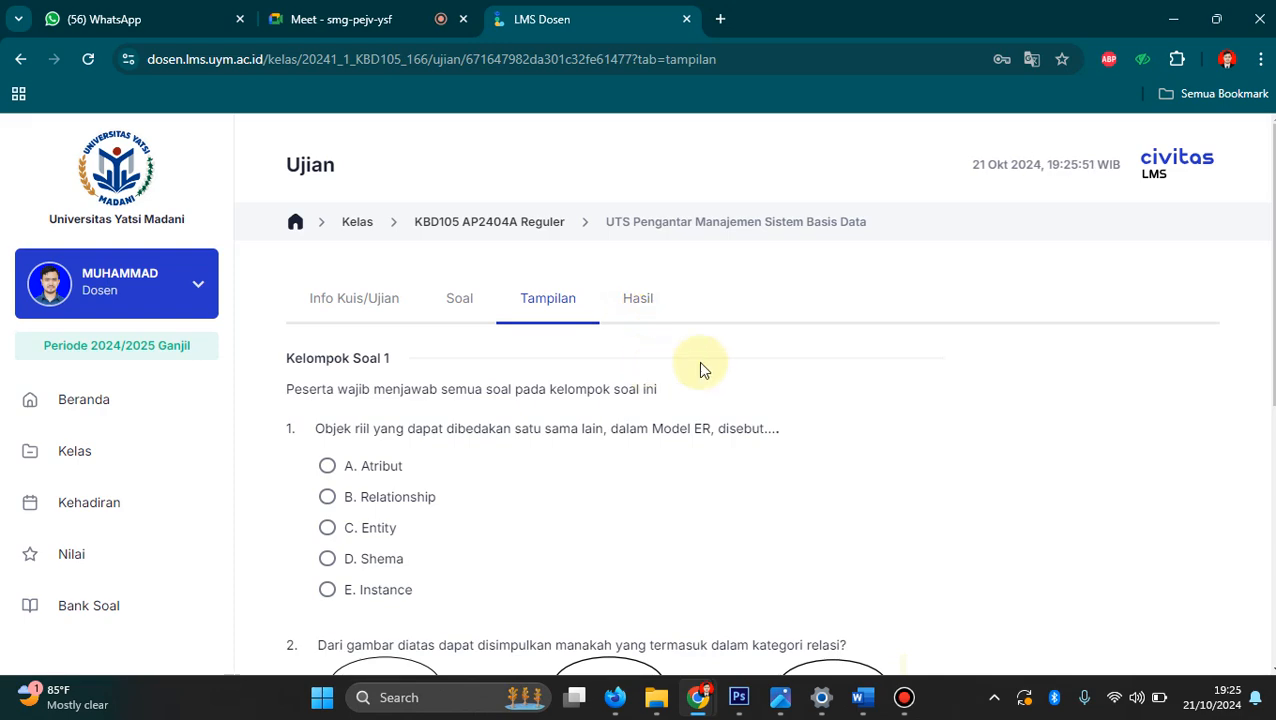
scroll(698, 361, down, 1)
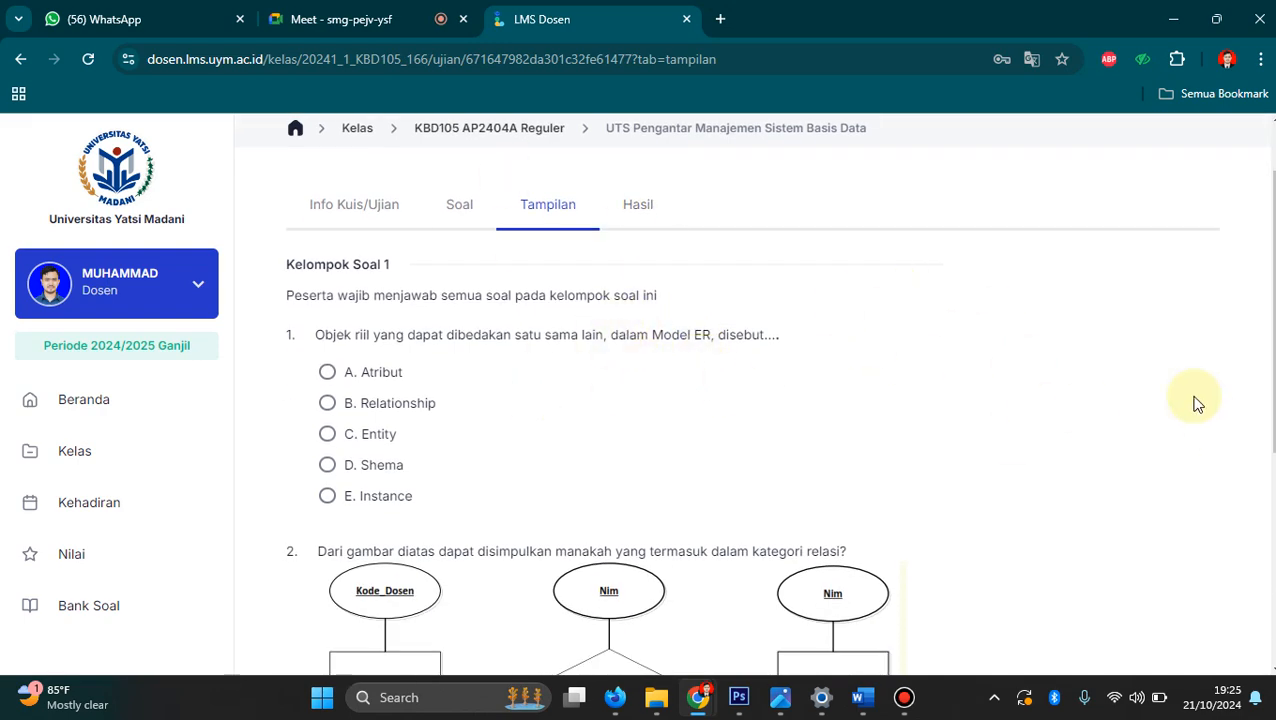
scroll(971, 359, down, 4)
scroll(924, 386, up, 5)
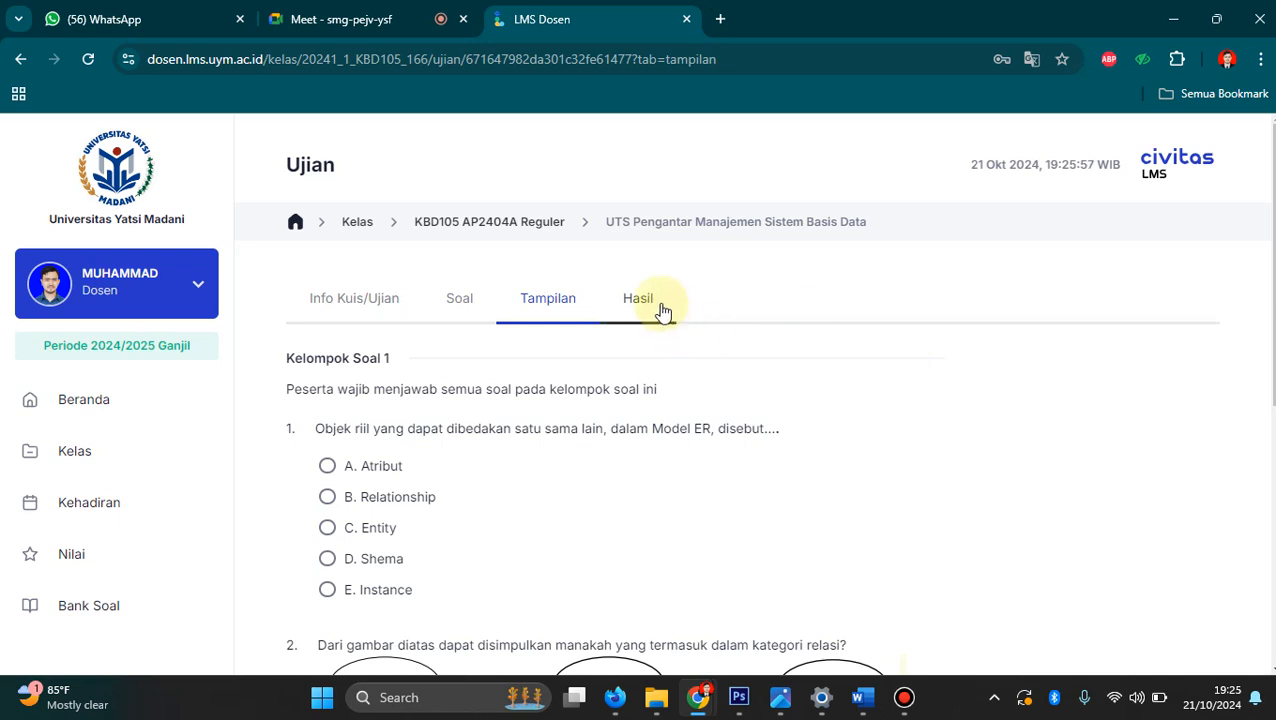
Examine the exam's results page (Hasil) and recheck its question list and exam information.
click(665, 308)
scroll(727, 354, down, 1)
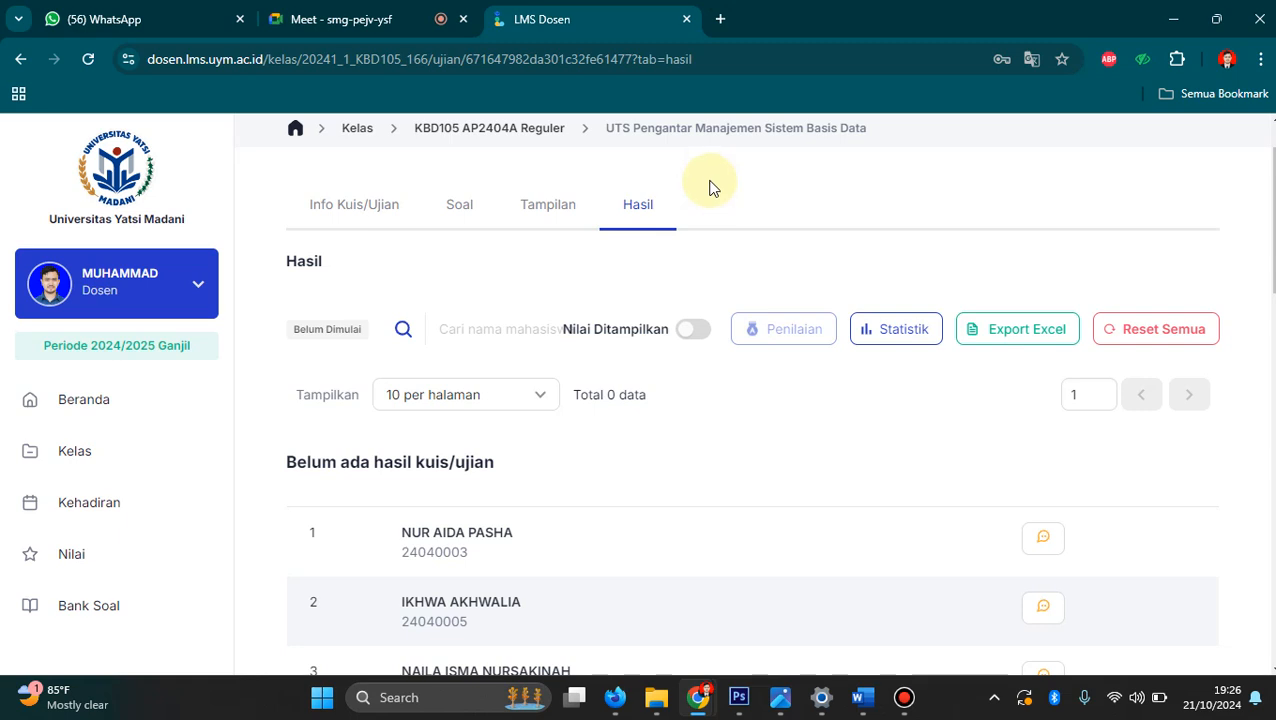
scroll(775, 270, down, 1)
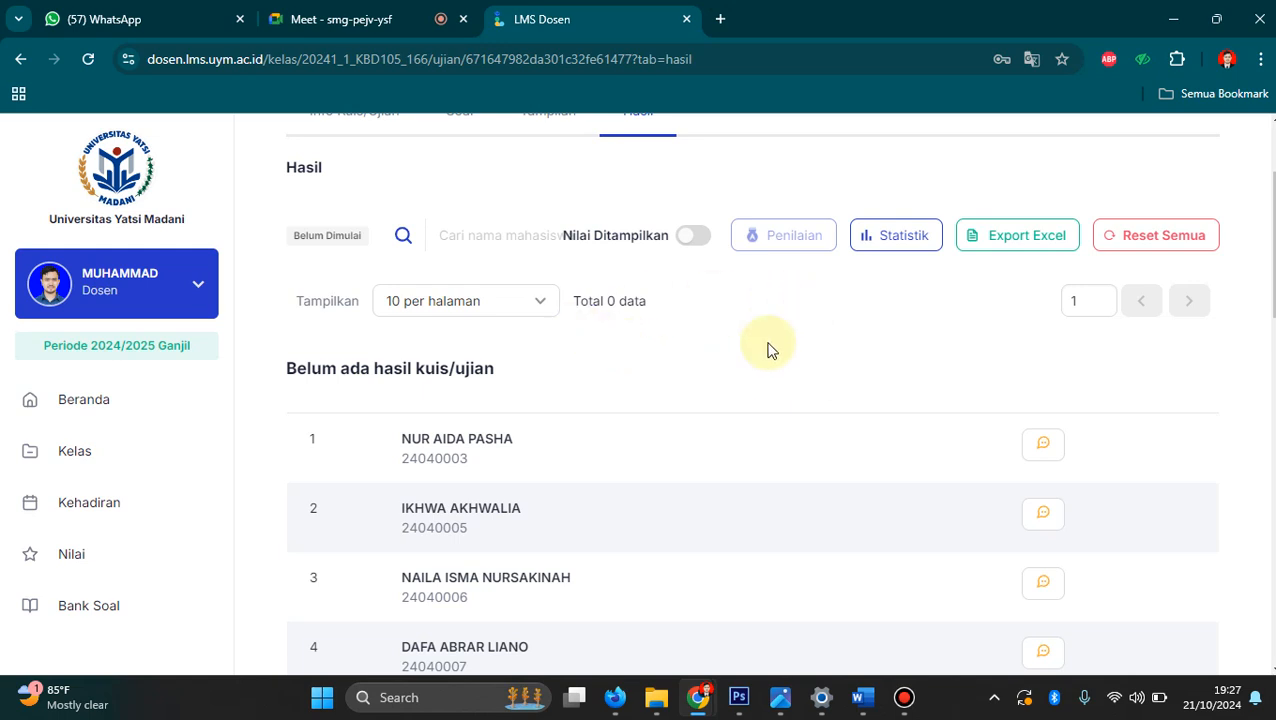
scroll(770, 360, up, 2)
click(472, 304)
scroll(1190, 505, down, 1)
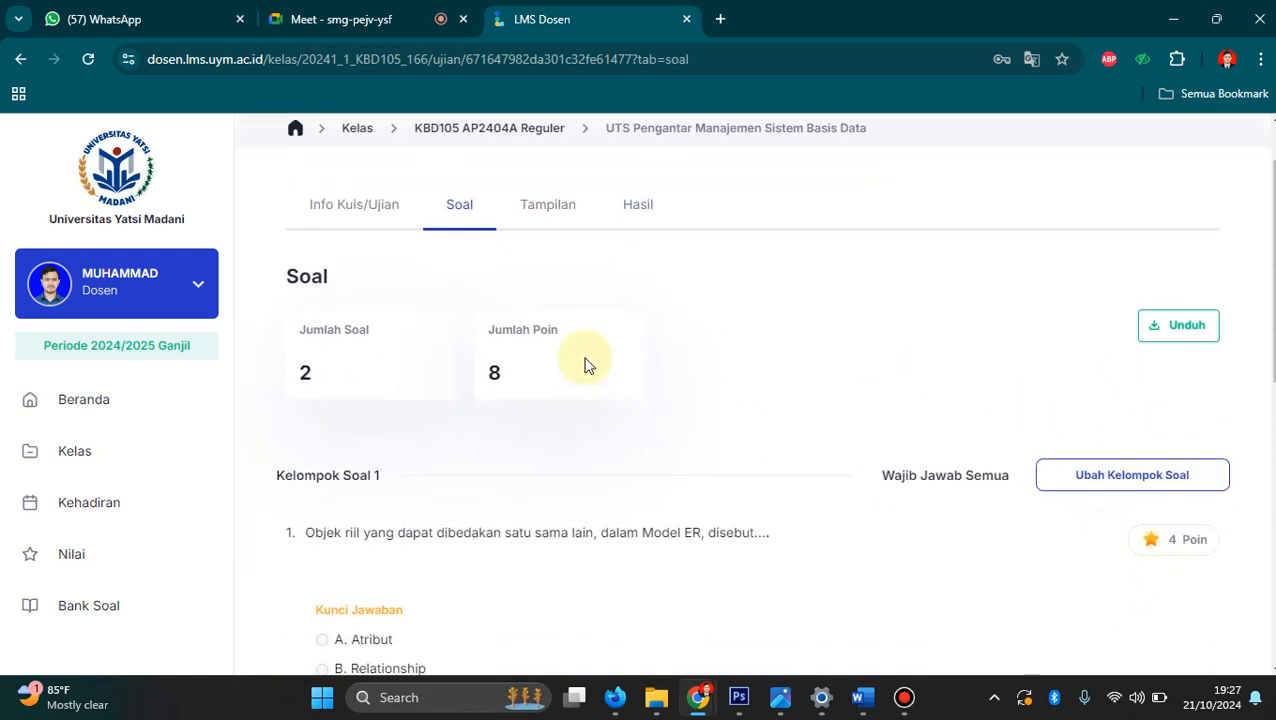
click(663, 224)
click(349, 296)
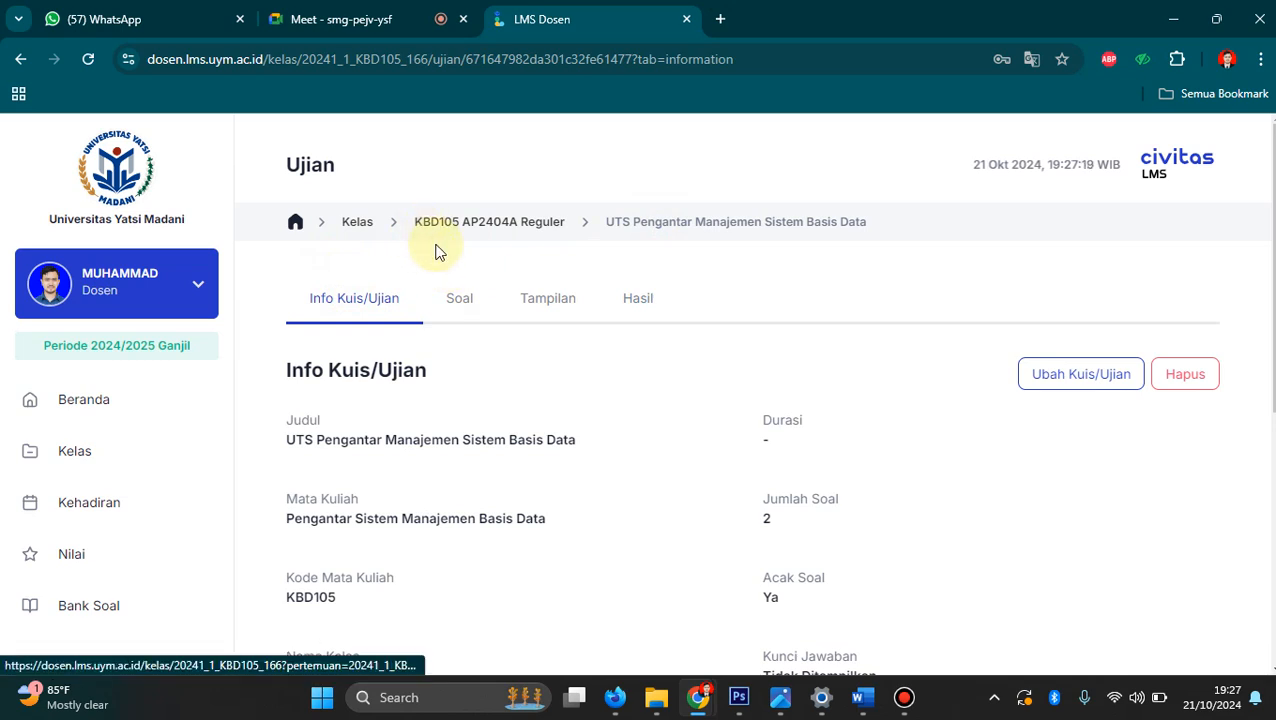
Open the KBD105 Pengantar Sistem Manajemen Basis Data class AM2404B Reguler and locate Pertemuan 8 in its meeting list.
click(127, 458)
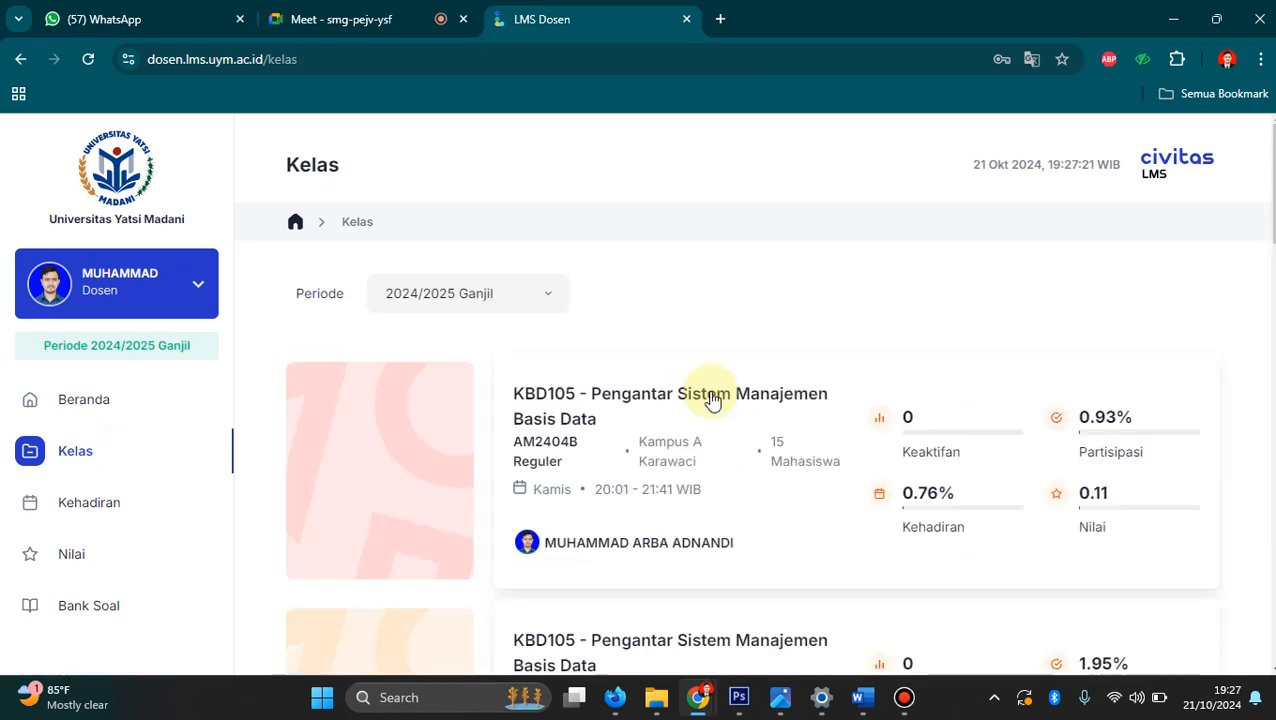
scroll(713, 400, down, 1)
scroll(713, 400, down, 2)
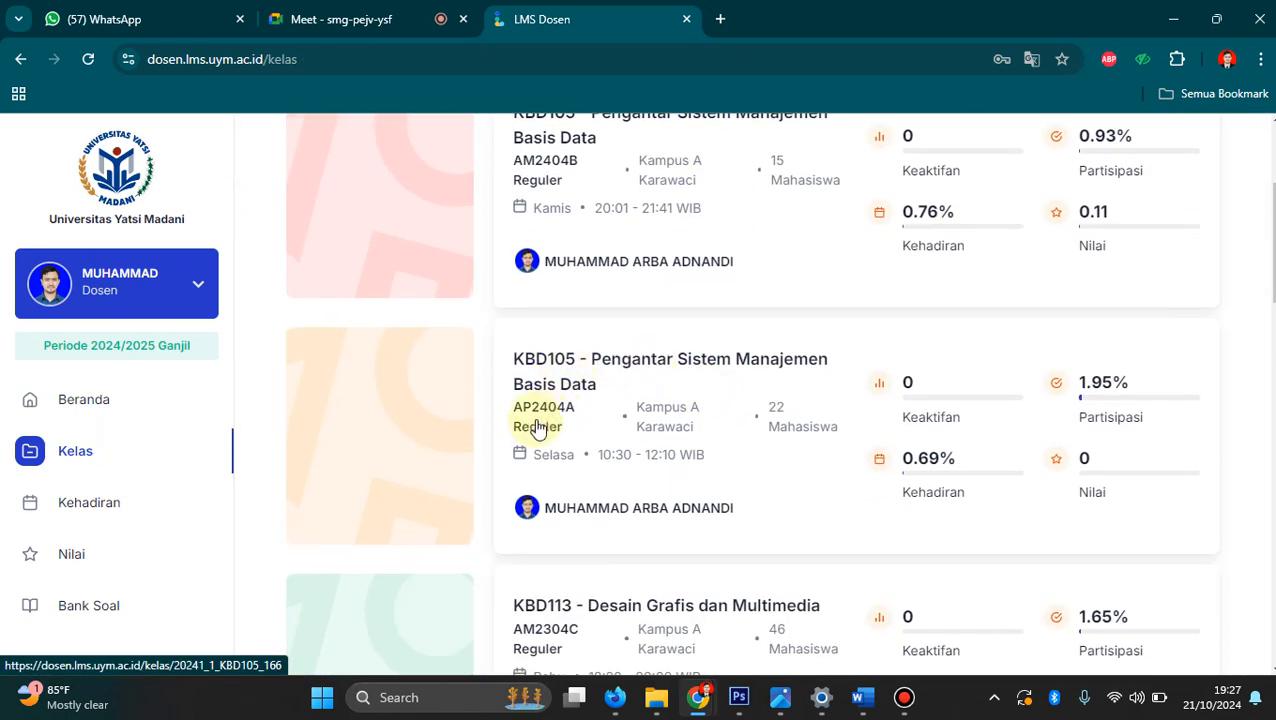
scroll(600, 380, up, 1)
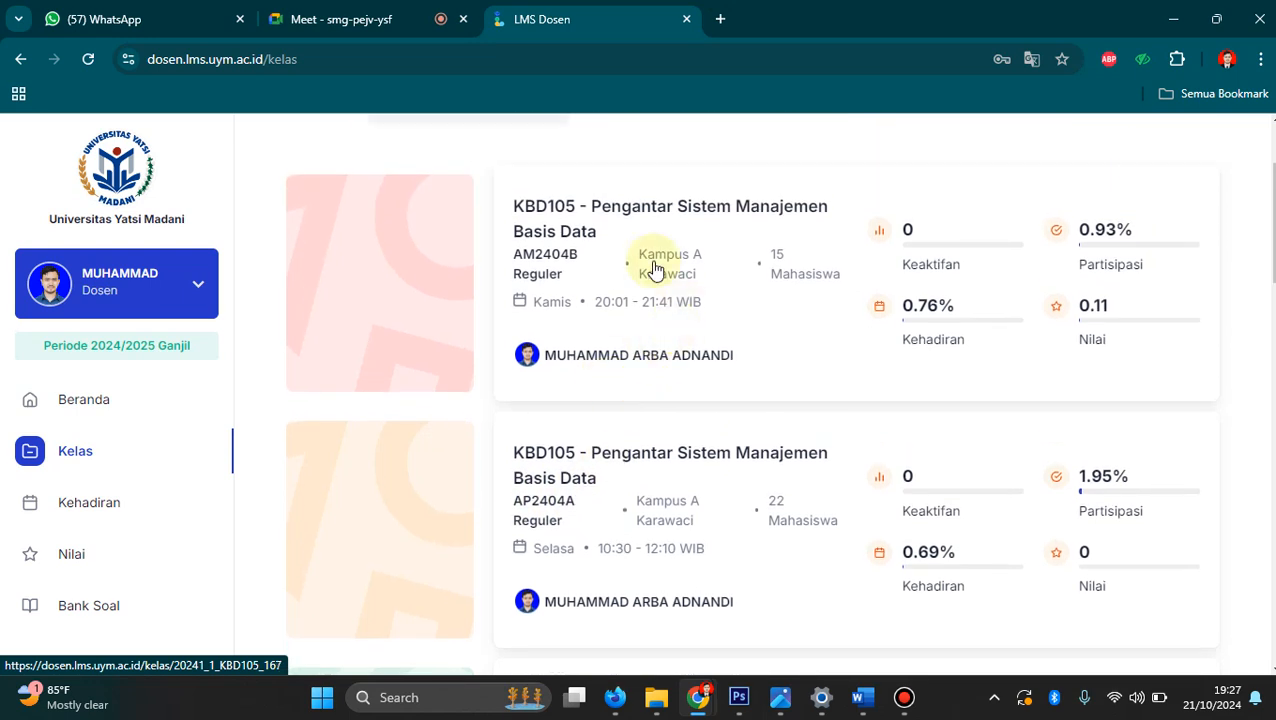
click(567, 240)
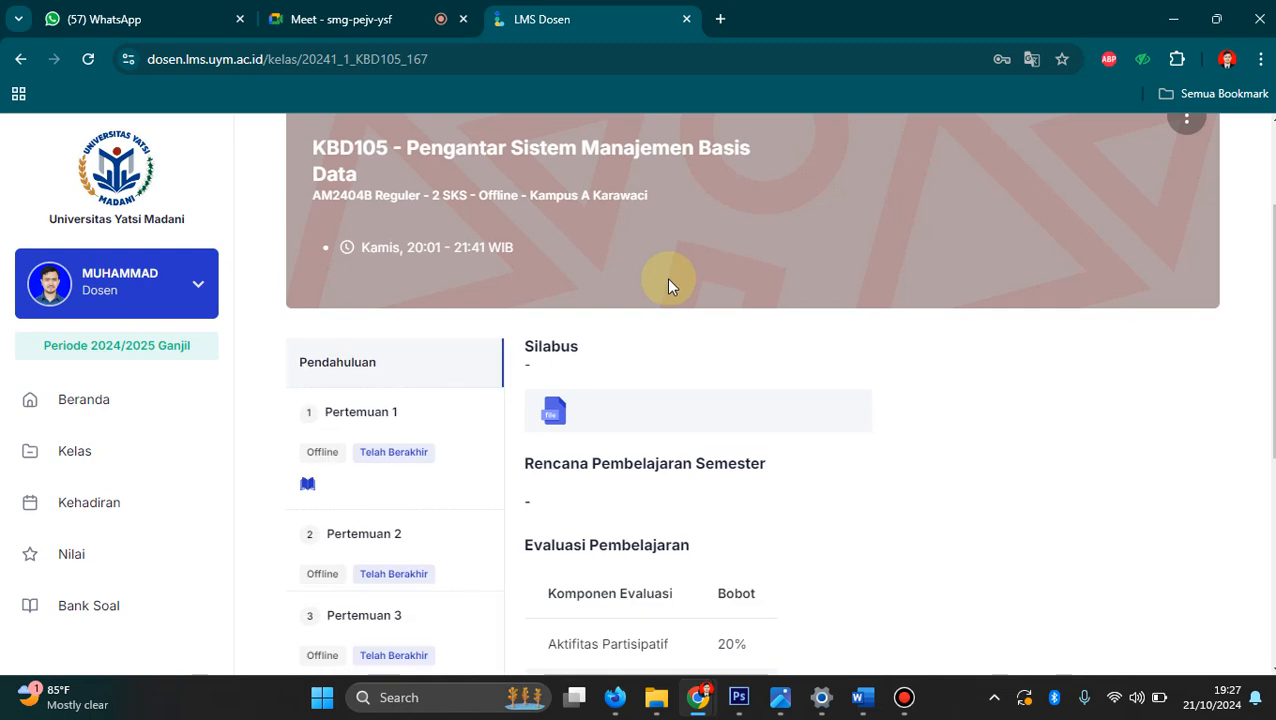
scroll(480, 420, down, 5)
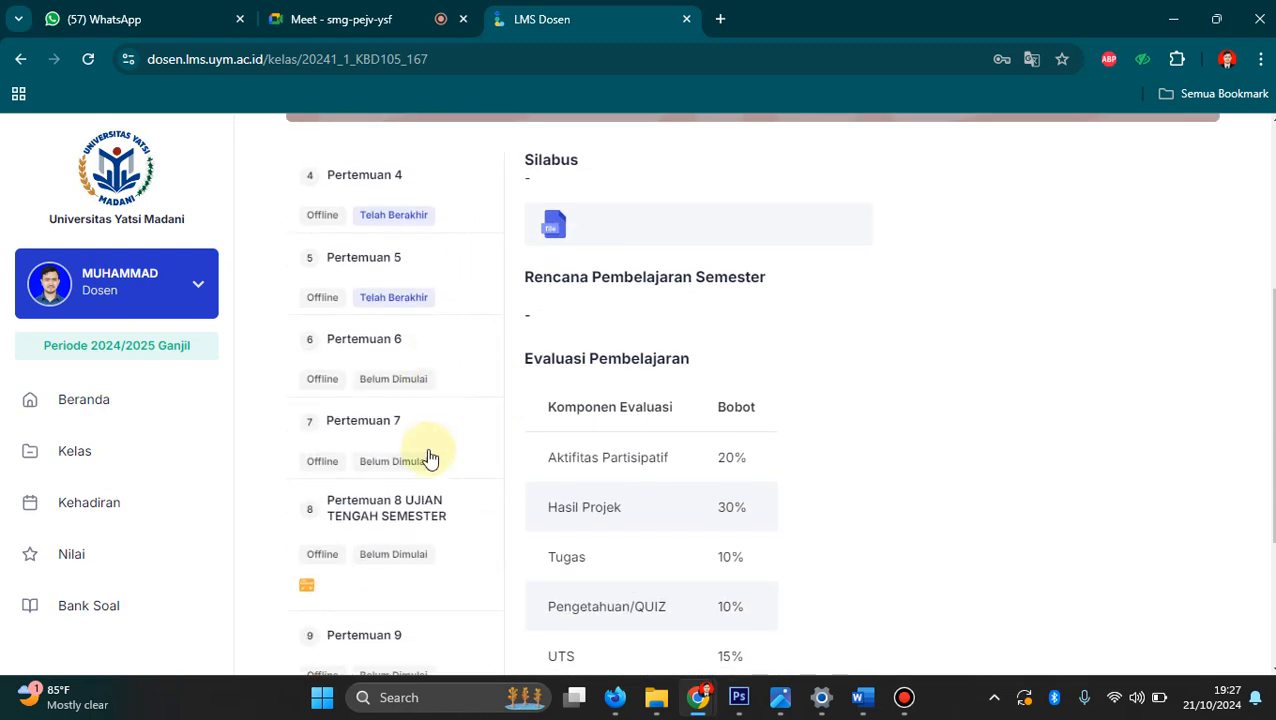
Delete the existing UTS exam from Pertemuan 8 Ujian Tengah Semester and confirm the removal.
click(410, 507)
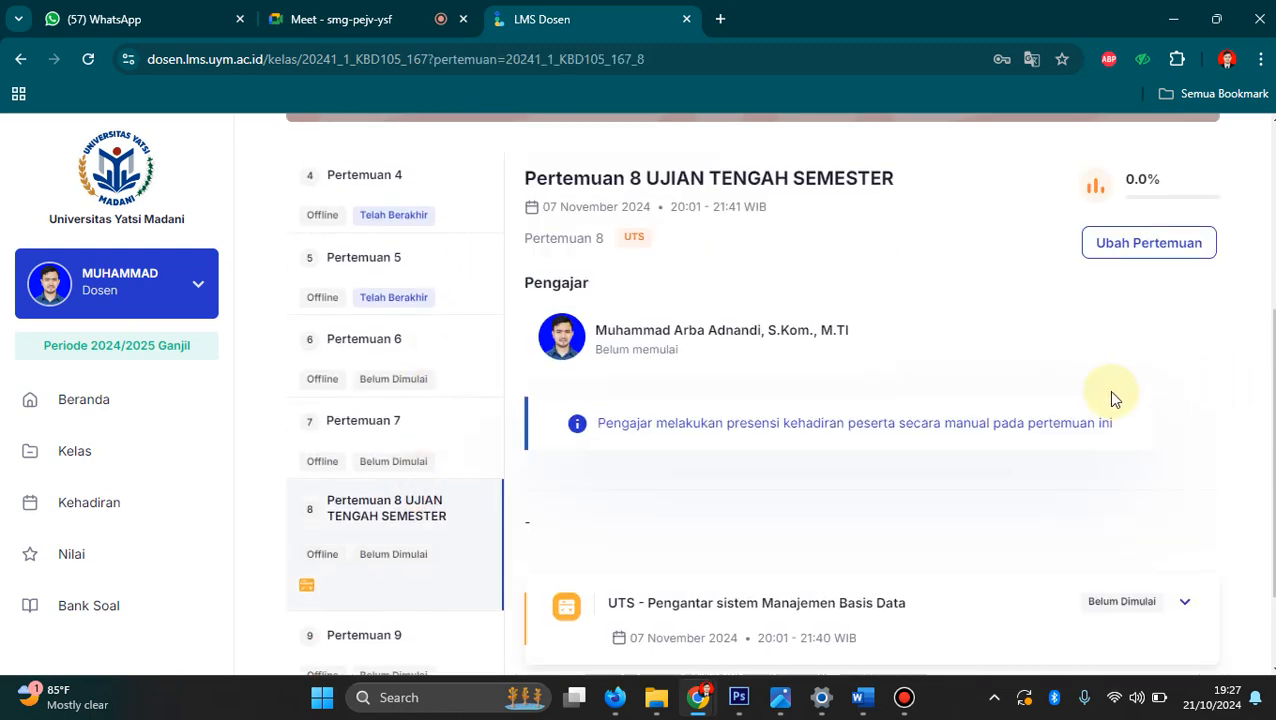
scroll(1110, 398, down, 1)
click(1184, 472)
click(1230, 549)
click(786, 440)
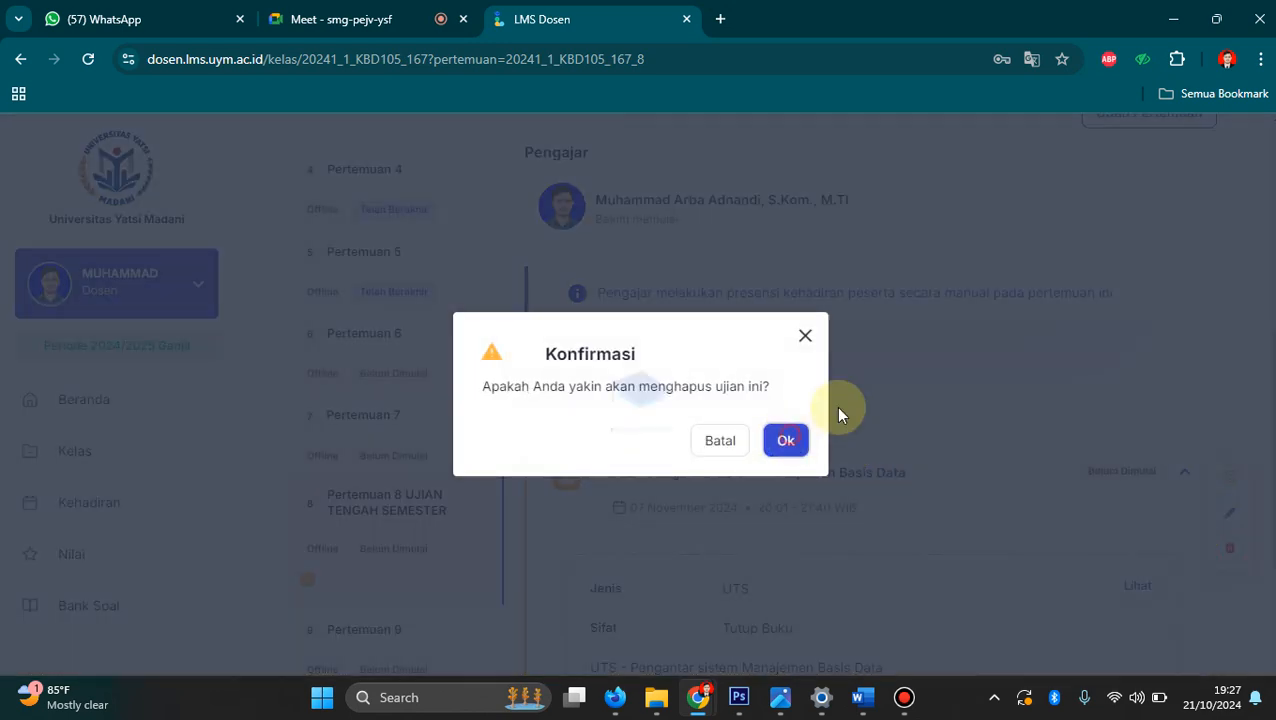
scroll(960, 390, down, 4)
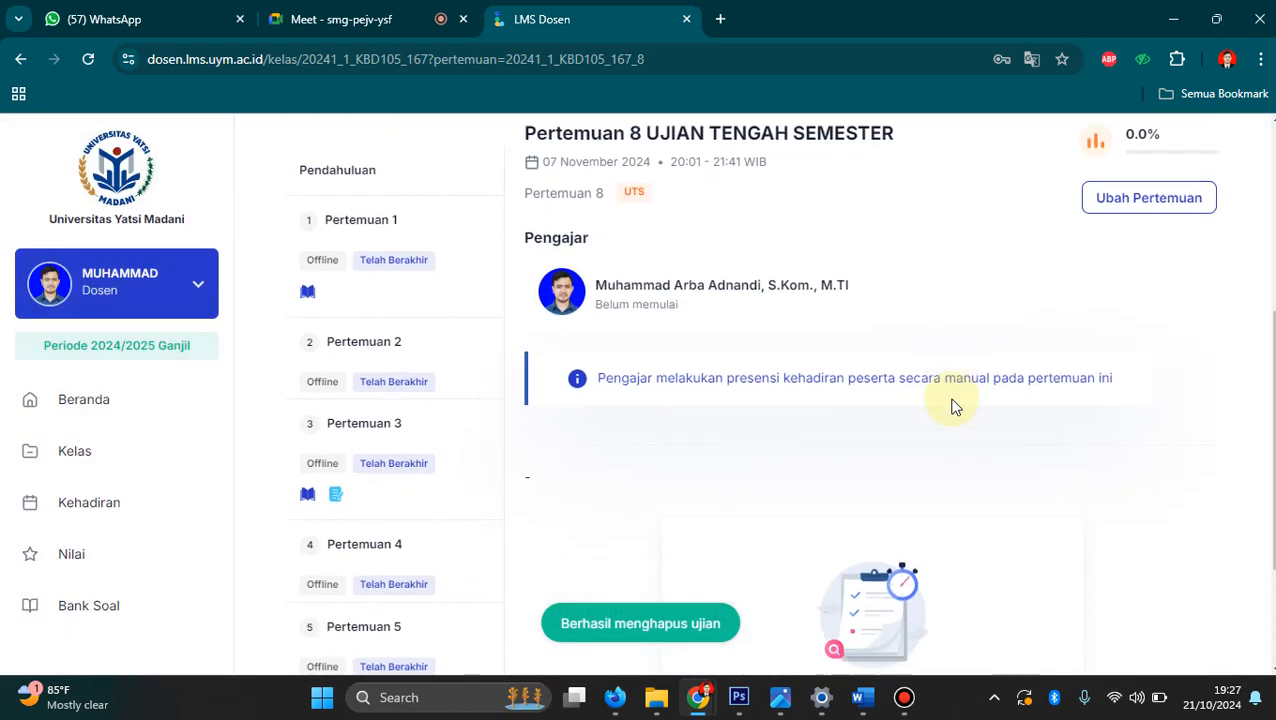
scroll(607, 322, up, 2)
scroll(607, 338, up, 2)
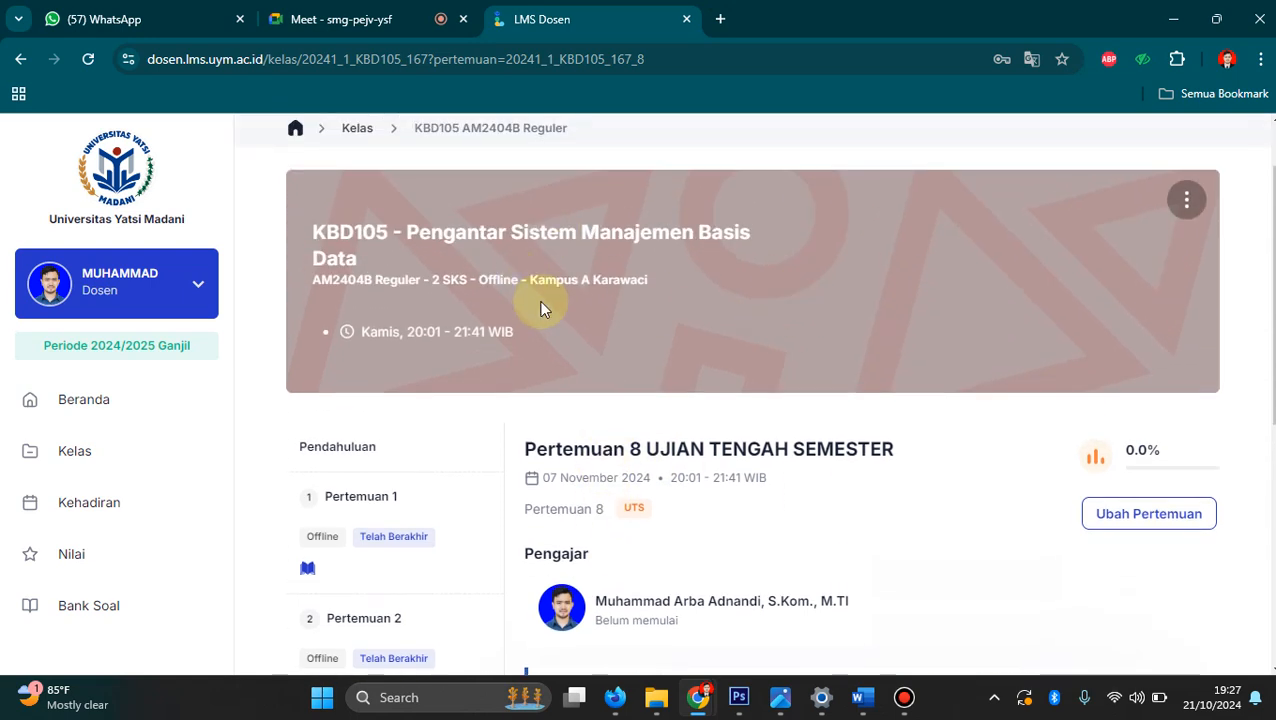
Start adding a new Ujian content item to Pertemuan 8.
scroll(789, 484, down, 4)
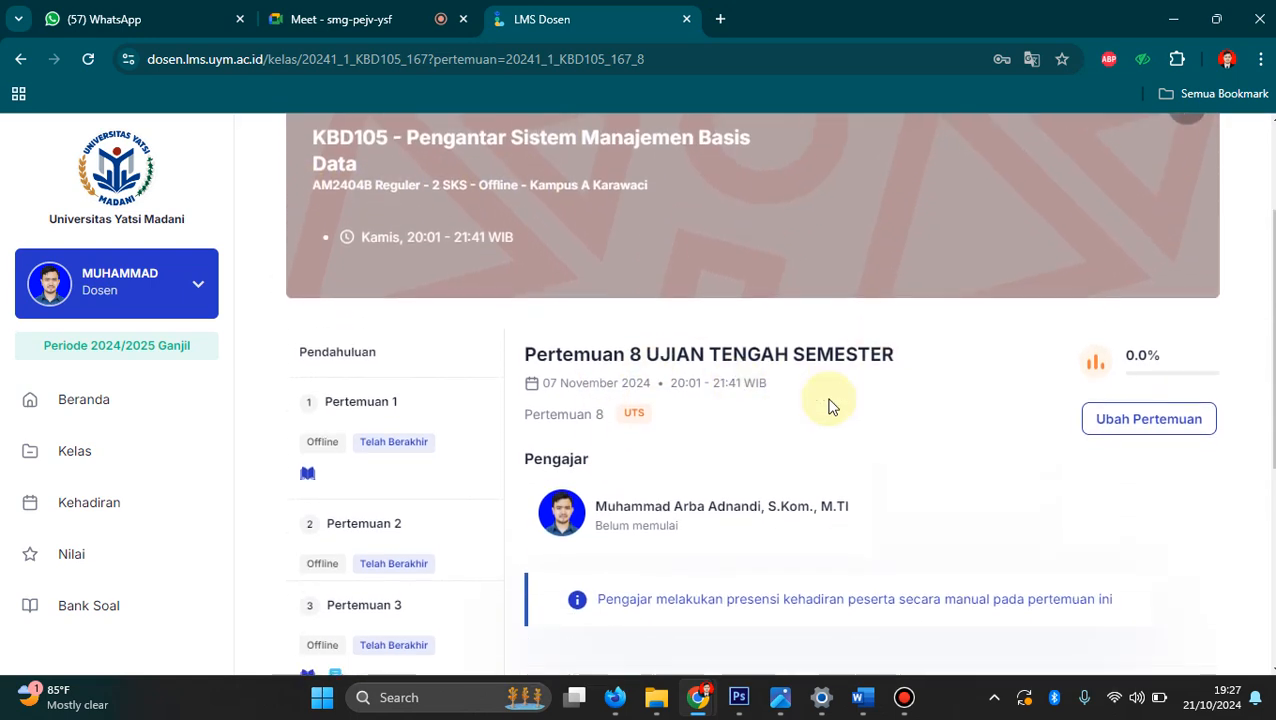
click(580, 596)
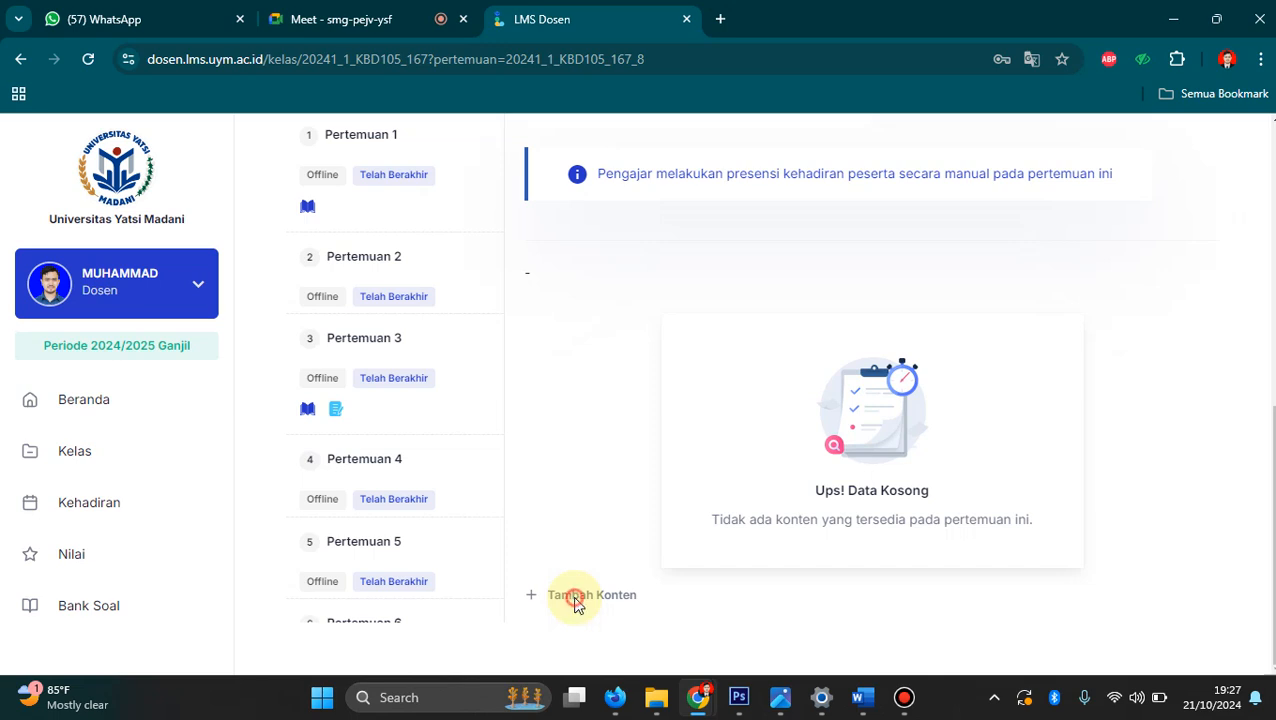
scroll(800, 520, down, 1)
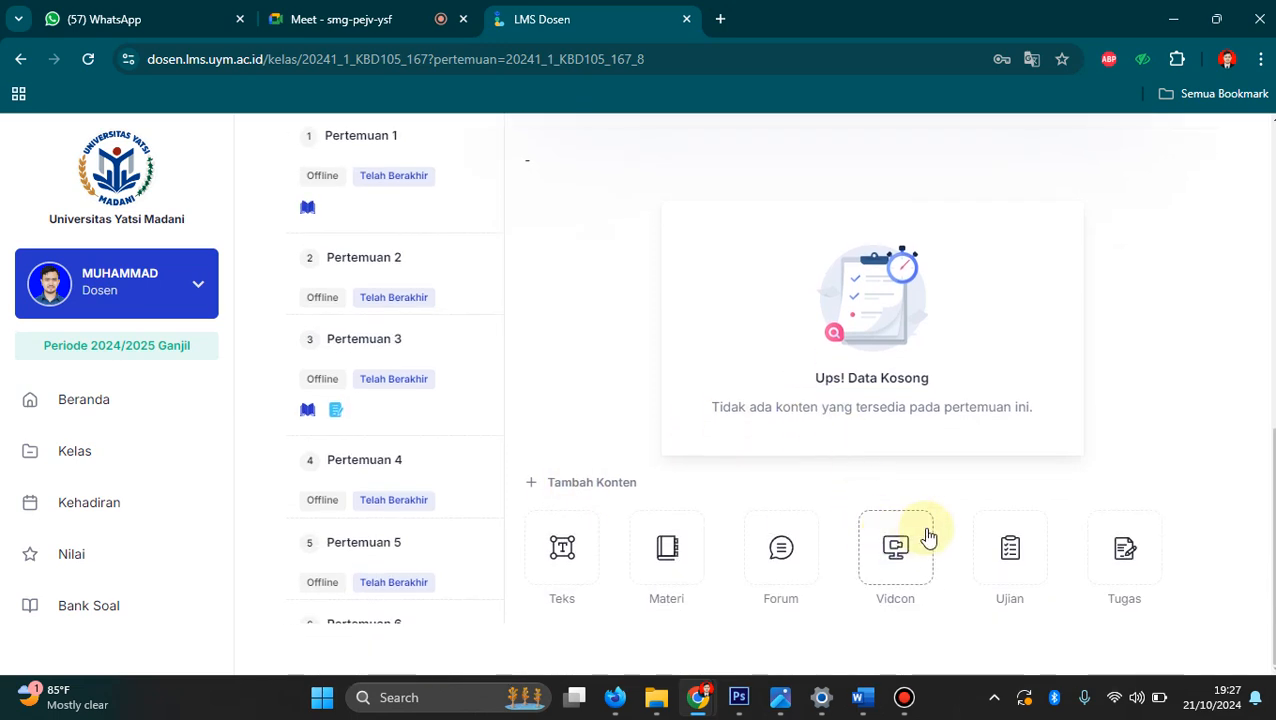
click(1033, 565)
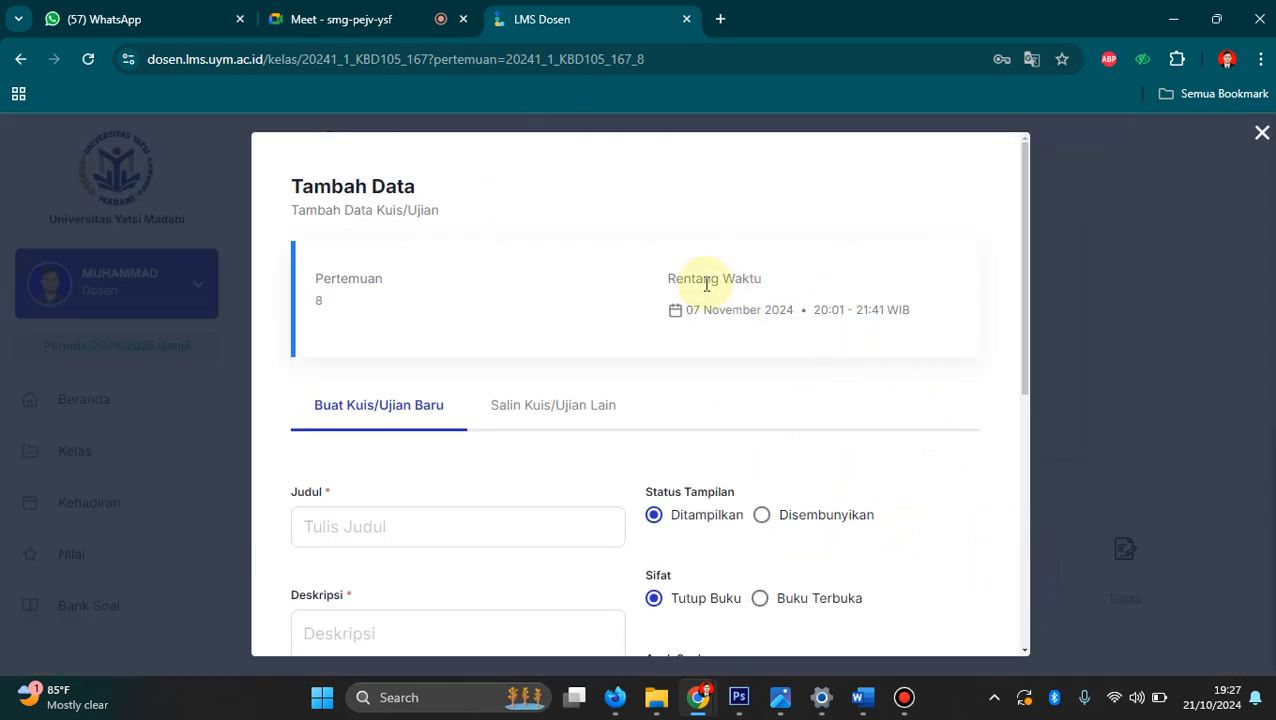
Enter "UTS - Pengantar Manajemen Sistem Basis Data" as the new exam's title (Judul).
scroll(505, 424, down, 1)
click(492, 430)
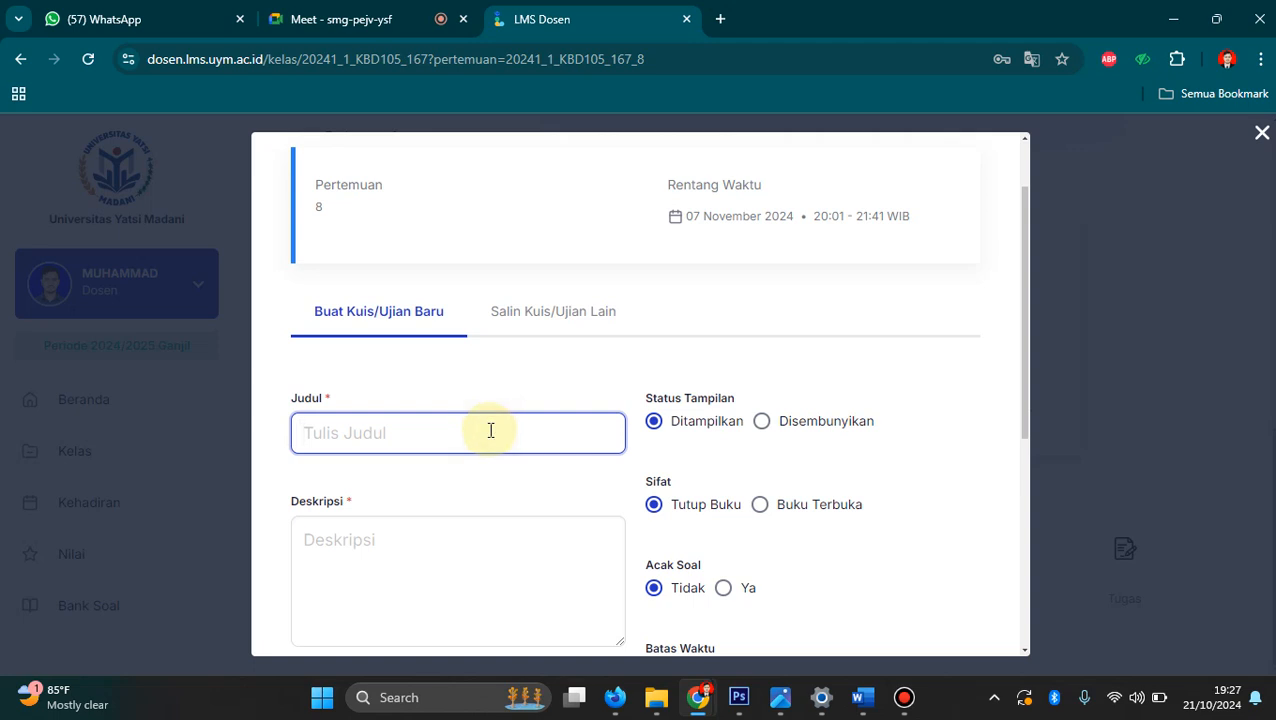
text(AM)
key(BackSpace)
key(BackSpace)
text(US)
key(BackSpace)
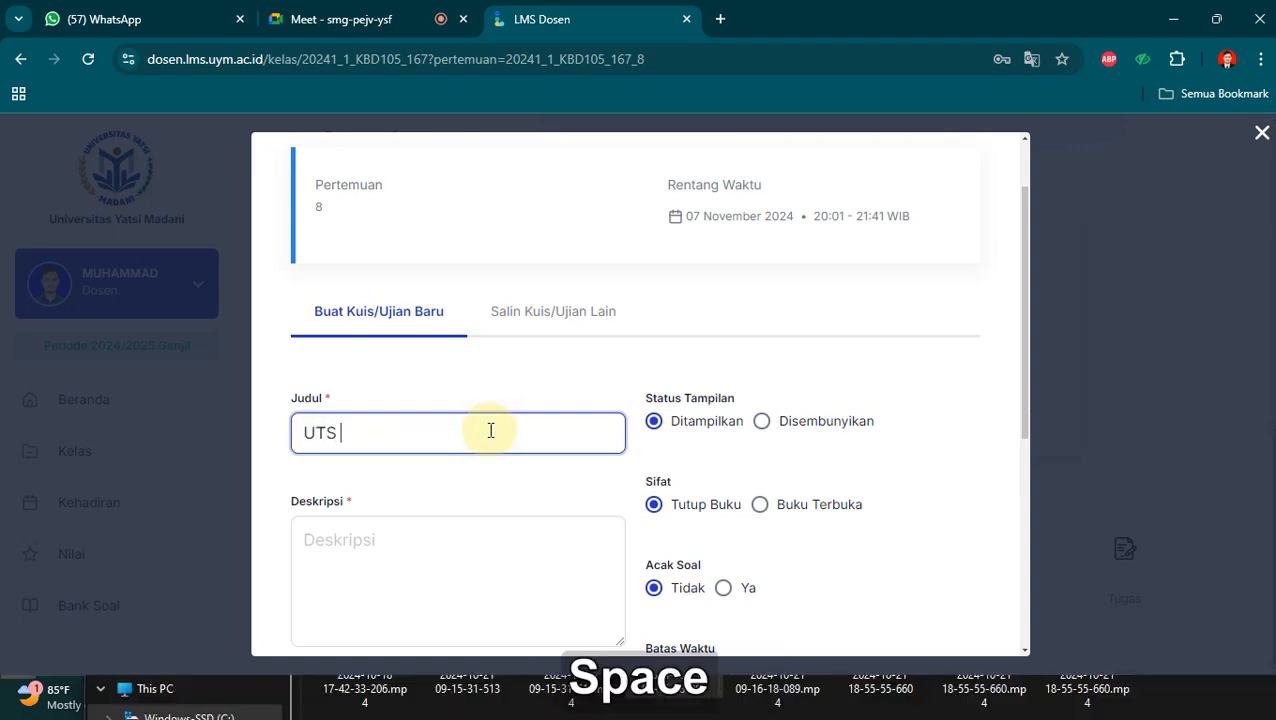
text(TS - PEn)
key(BackSpace)
key(BackSpace)
text(e)
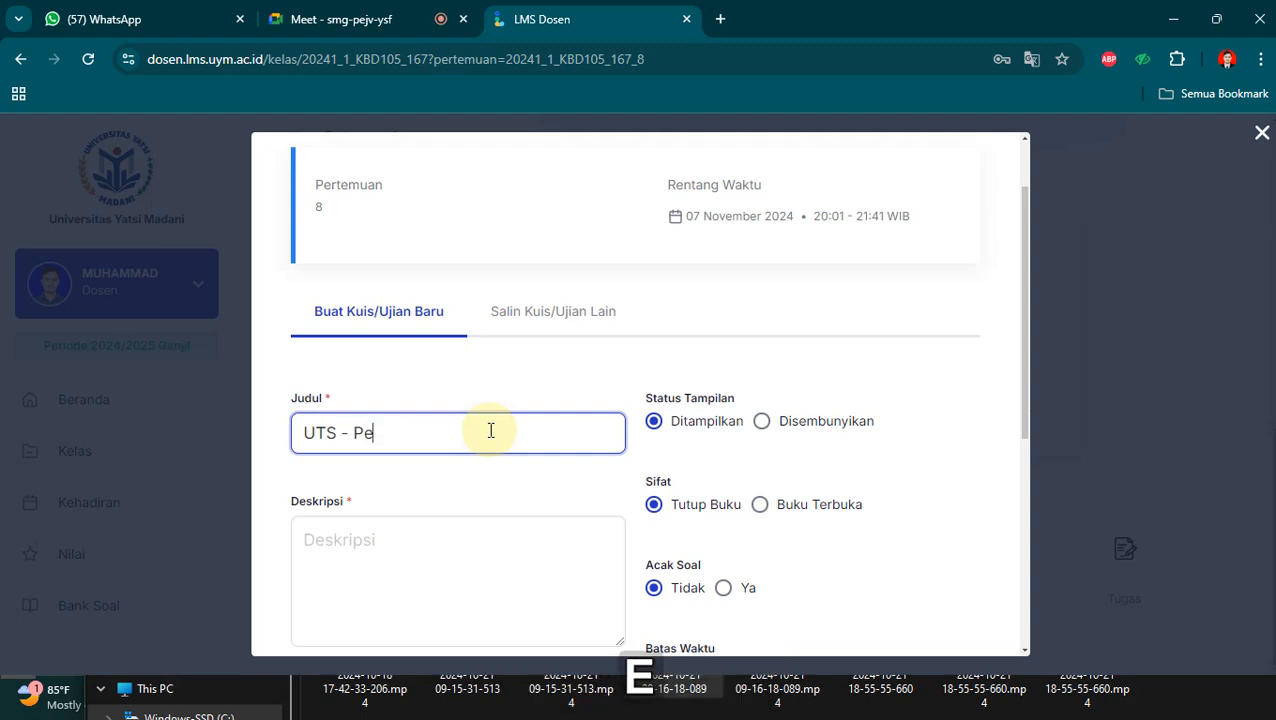
text(ngantar )
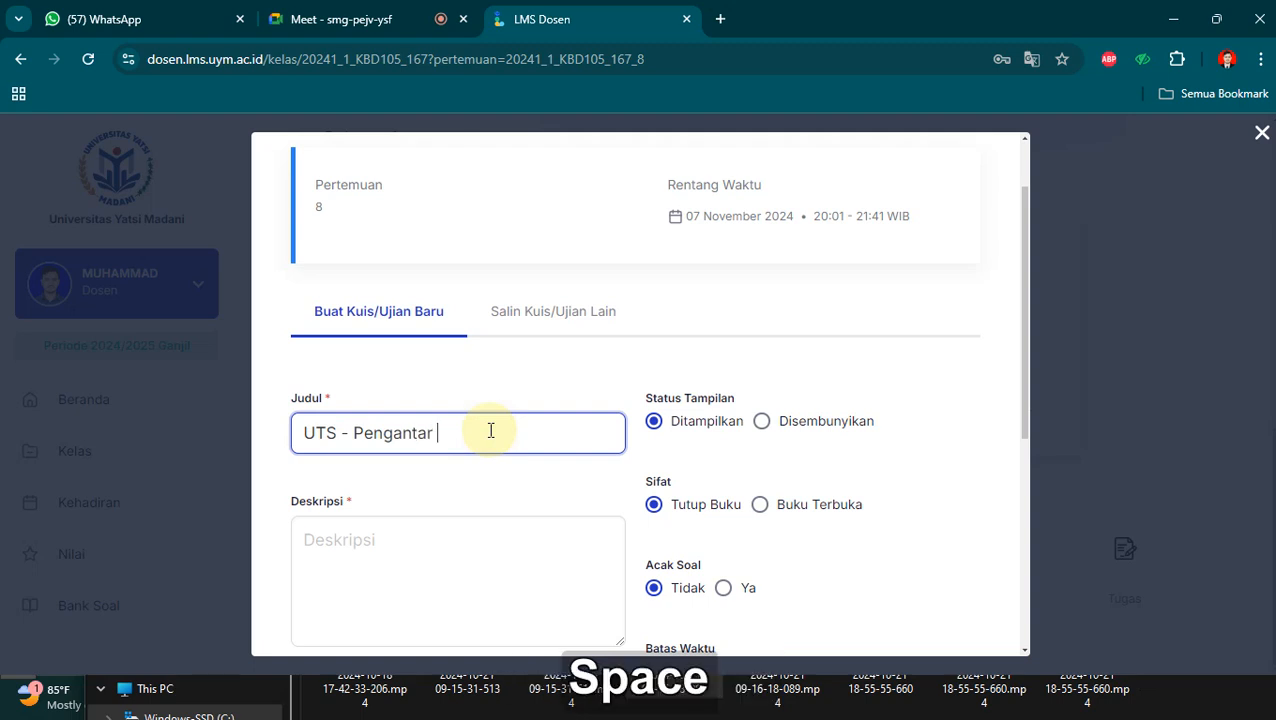
text(Man)
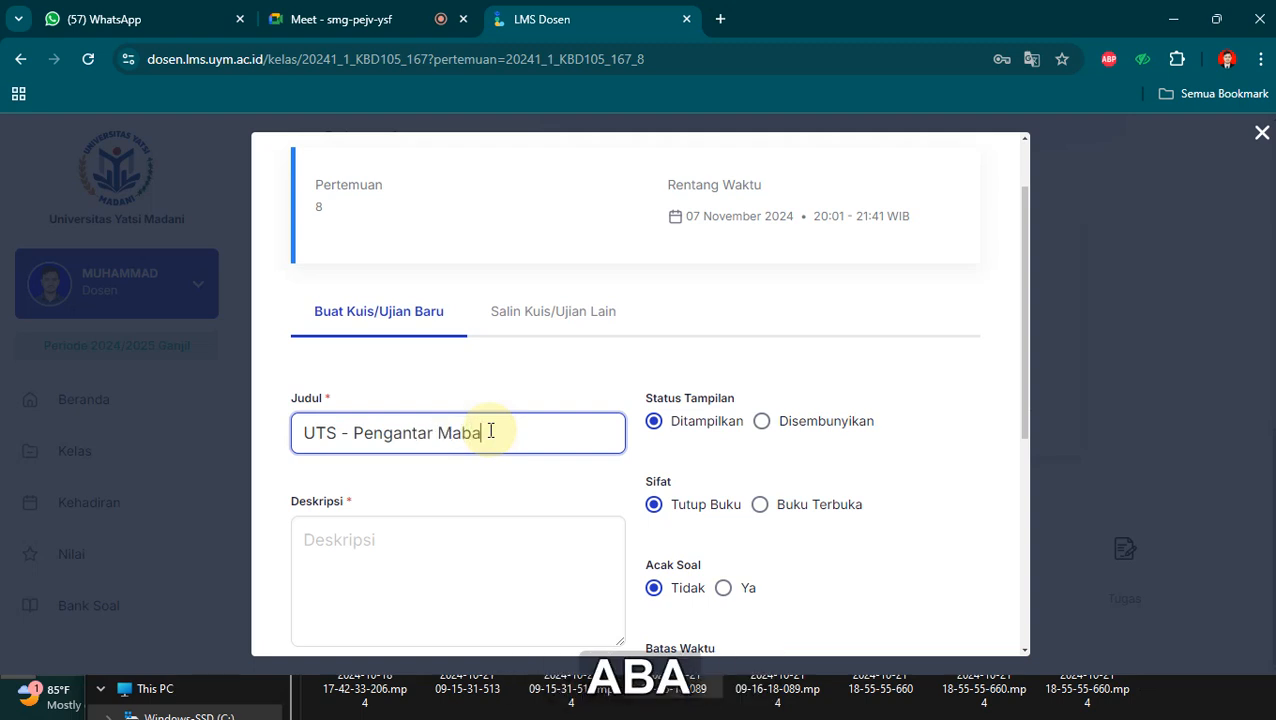
text(ajemen Sistem Bas)
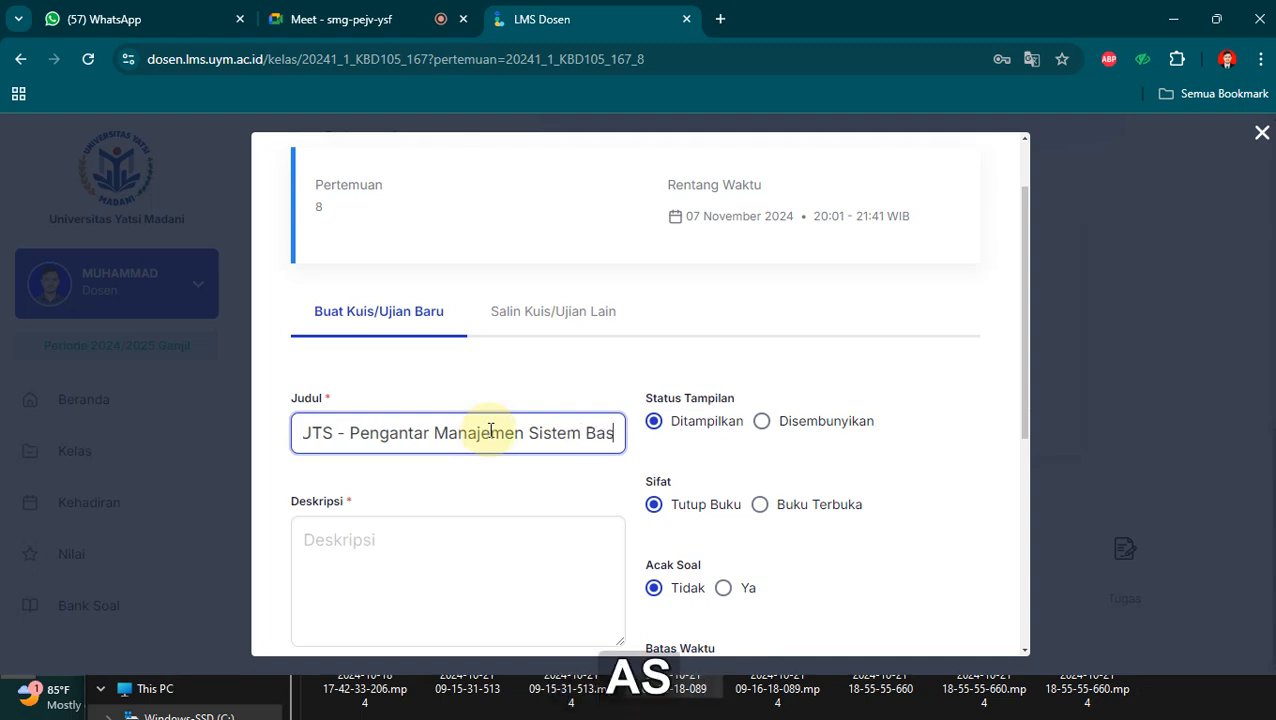
text(is Data)
Copy the exam title into the description (Deskripsi).
key(ctrl+a)
key(ctrl+c)
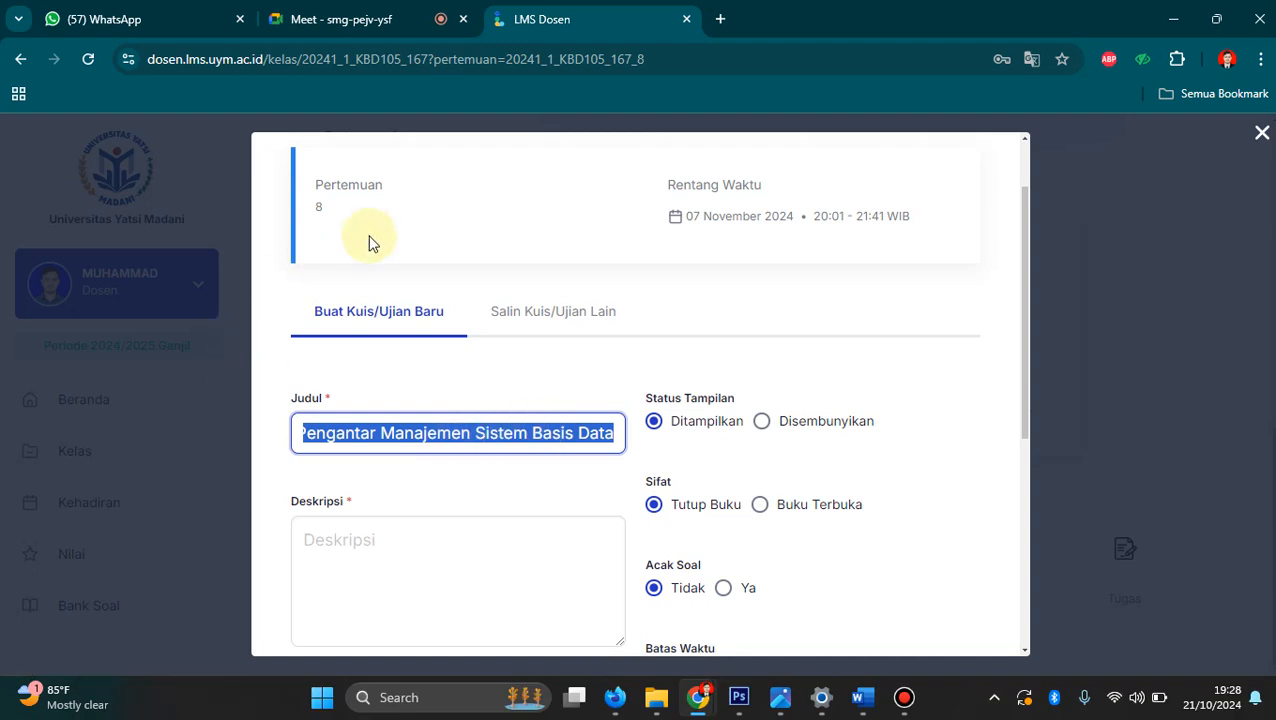
click(428, 485)
click(431, 522)
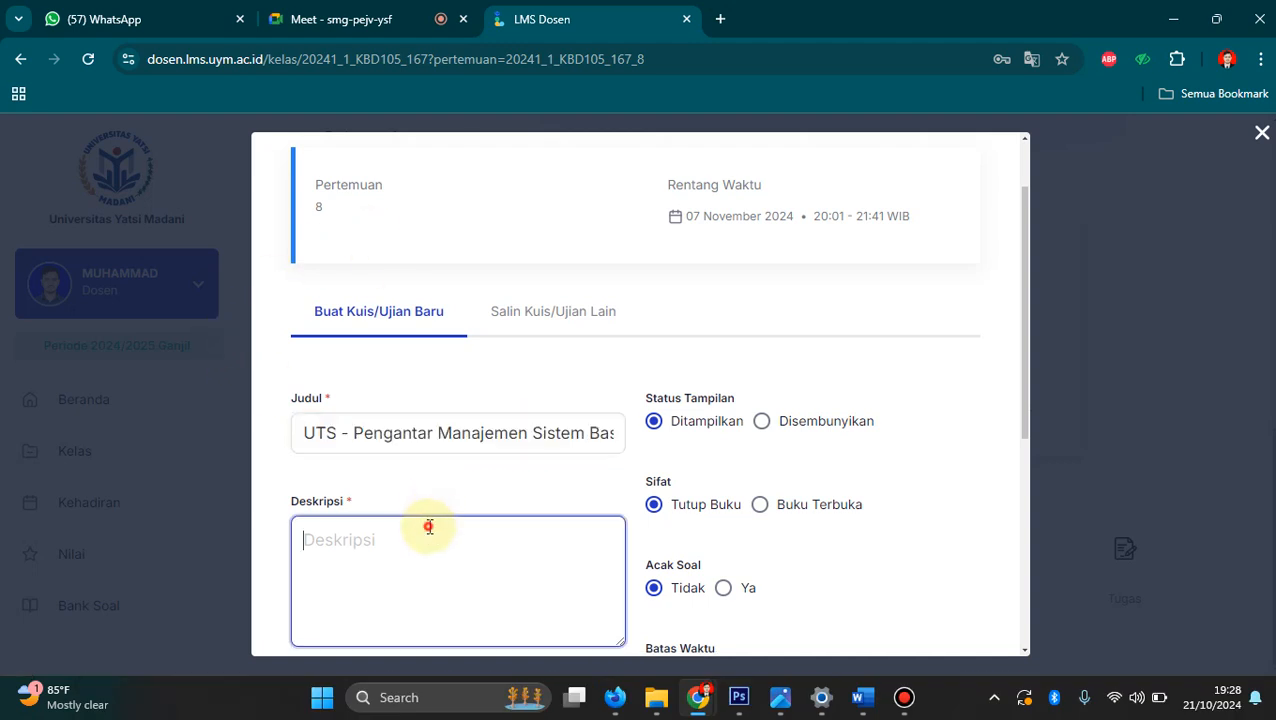
key(ctrl+v)
Set Acak Soal to Ya and choose UTS as the exam's Jenis.
scroll(490, 416, down, 3)
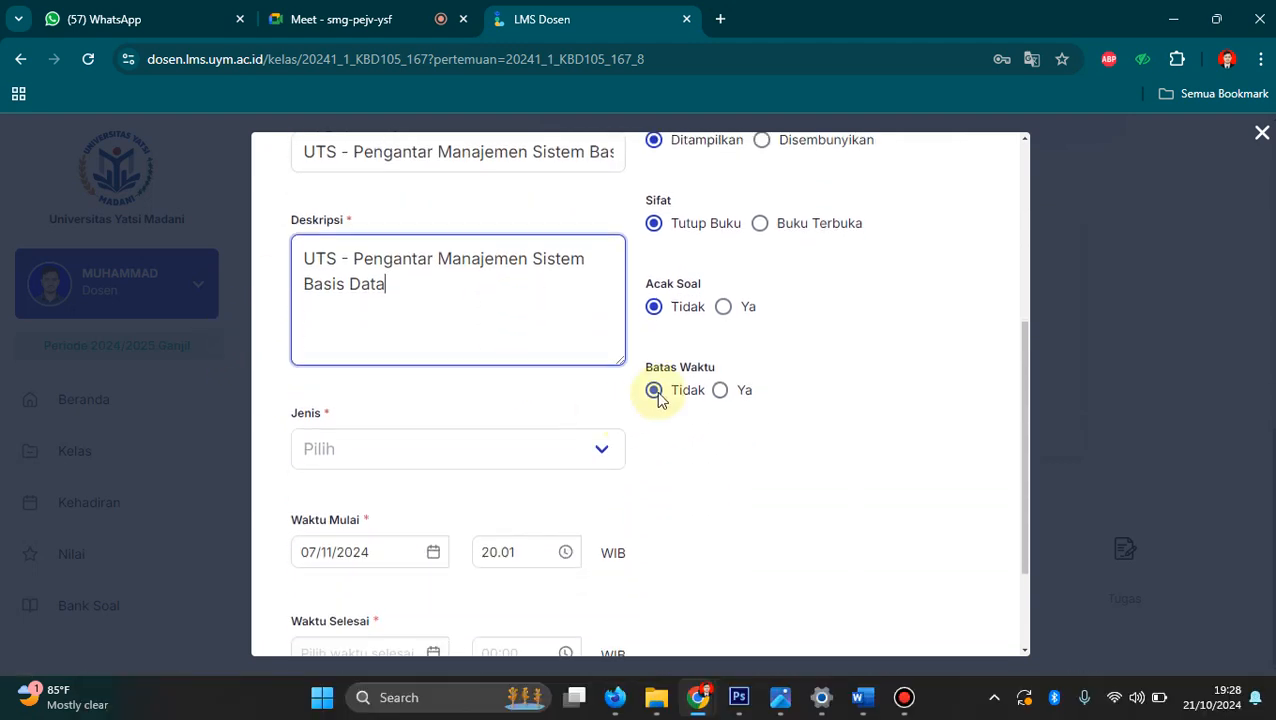
click(723, 308)
click(493, 464)
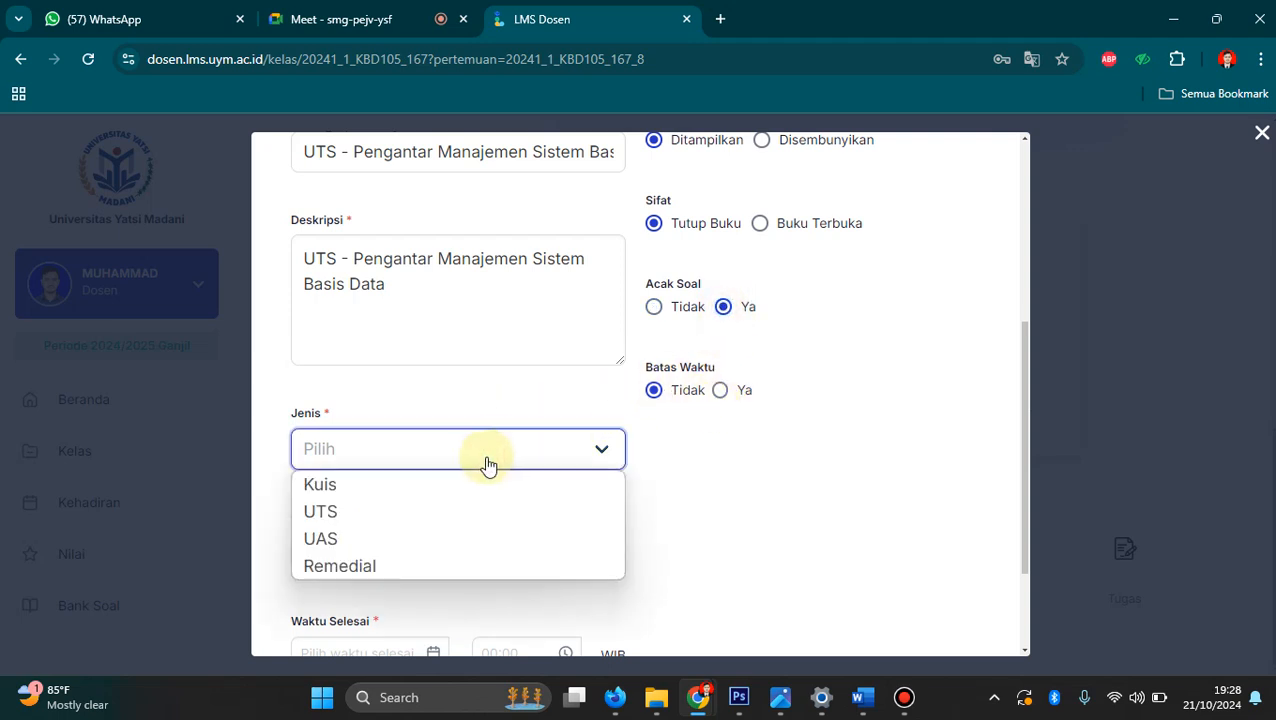
click(373, 512)
Set the exam's Waktu Selesai date to 07/11/2024.
scroll(436, 428, down, 2)
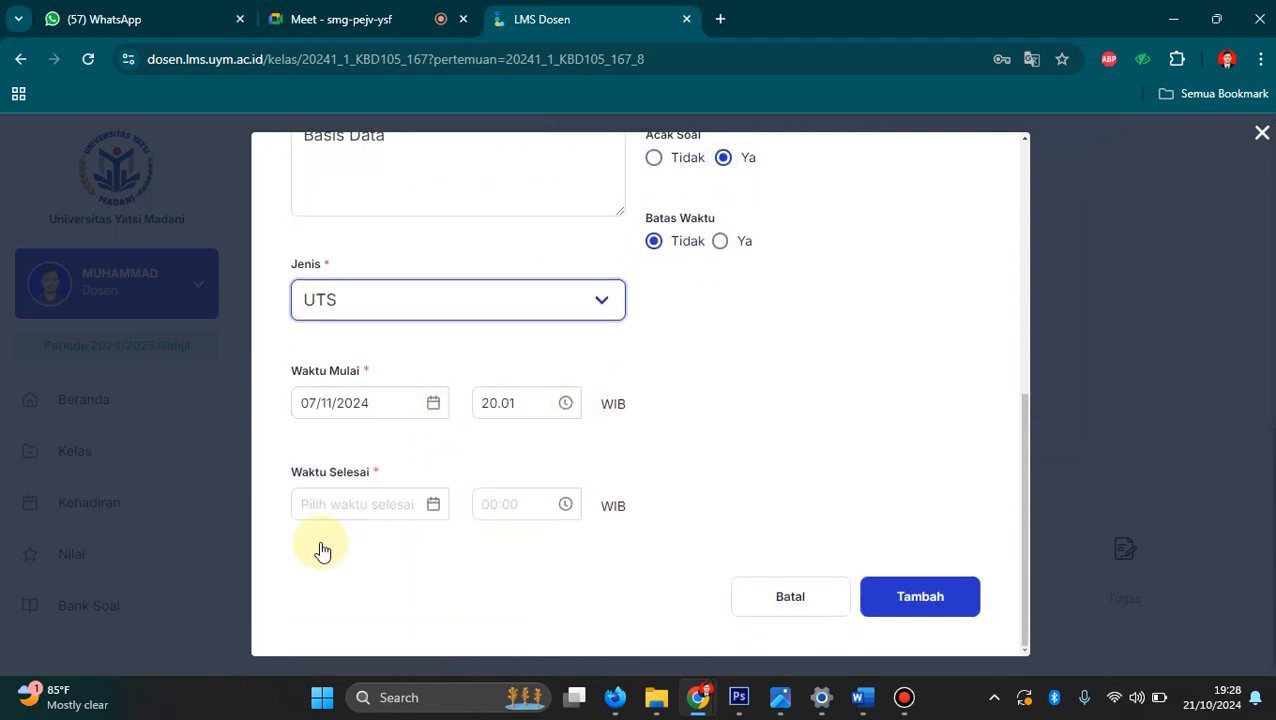
click(400, 515)
scroll(445, 571, down, 2)
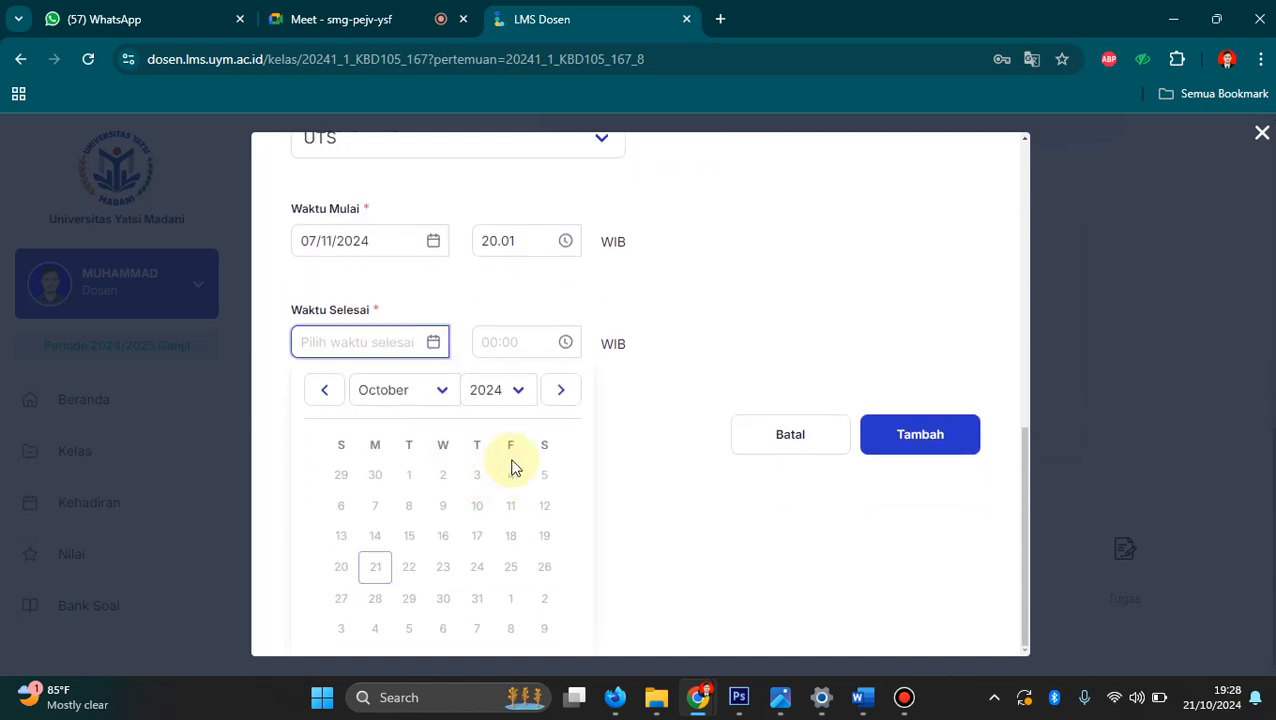
click(560, 392)
click(476, 507)
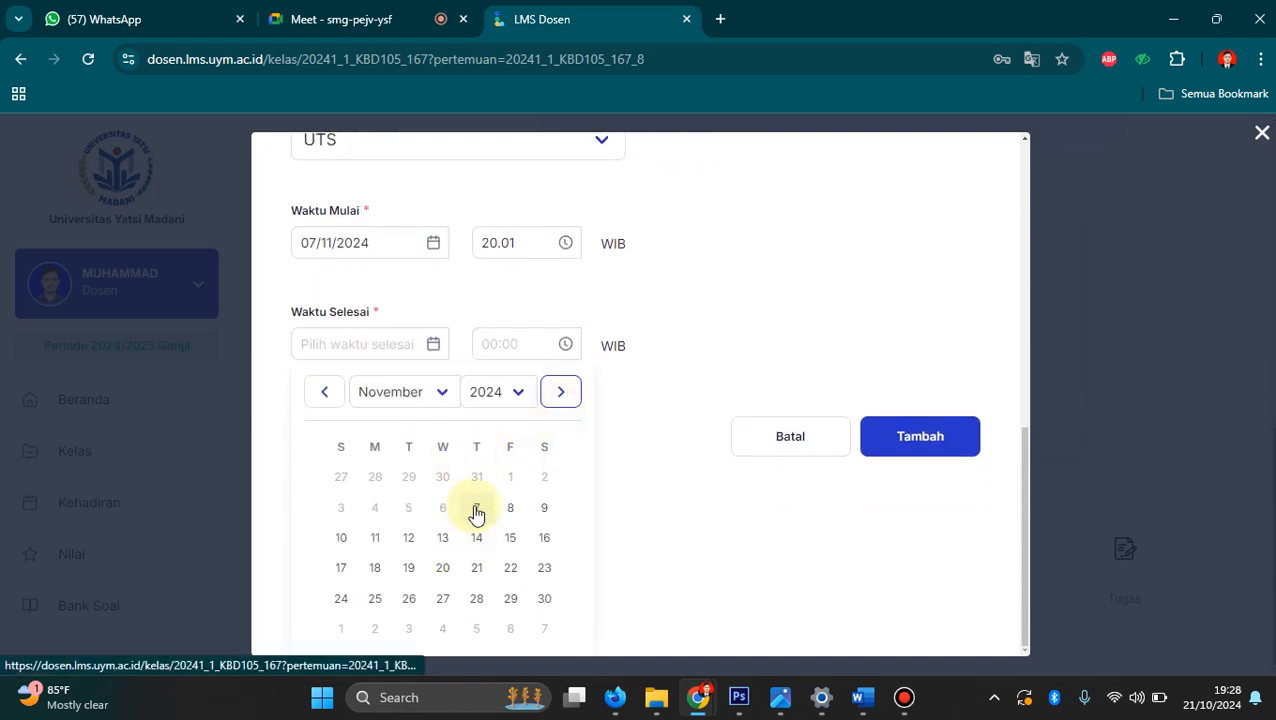
Set the exam's Waktu Selesai time to 21.40 and add the exam to the meeting.
scroll(530, 440, up, 2)
click(496, 505)
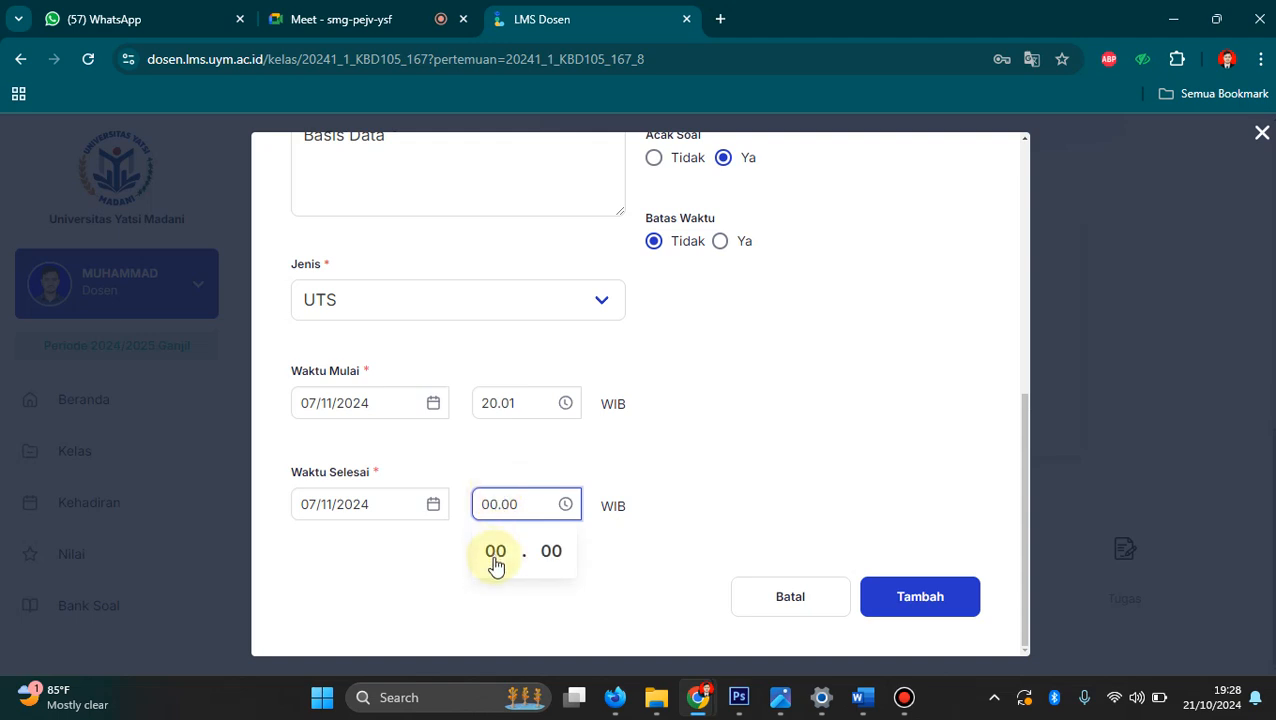
click(496, 556)
scroll(510, 450, down, 2)
click(501, 461)
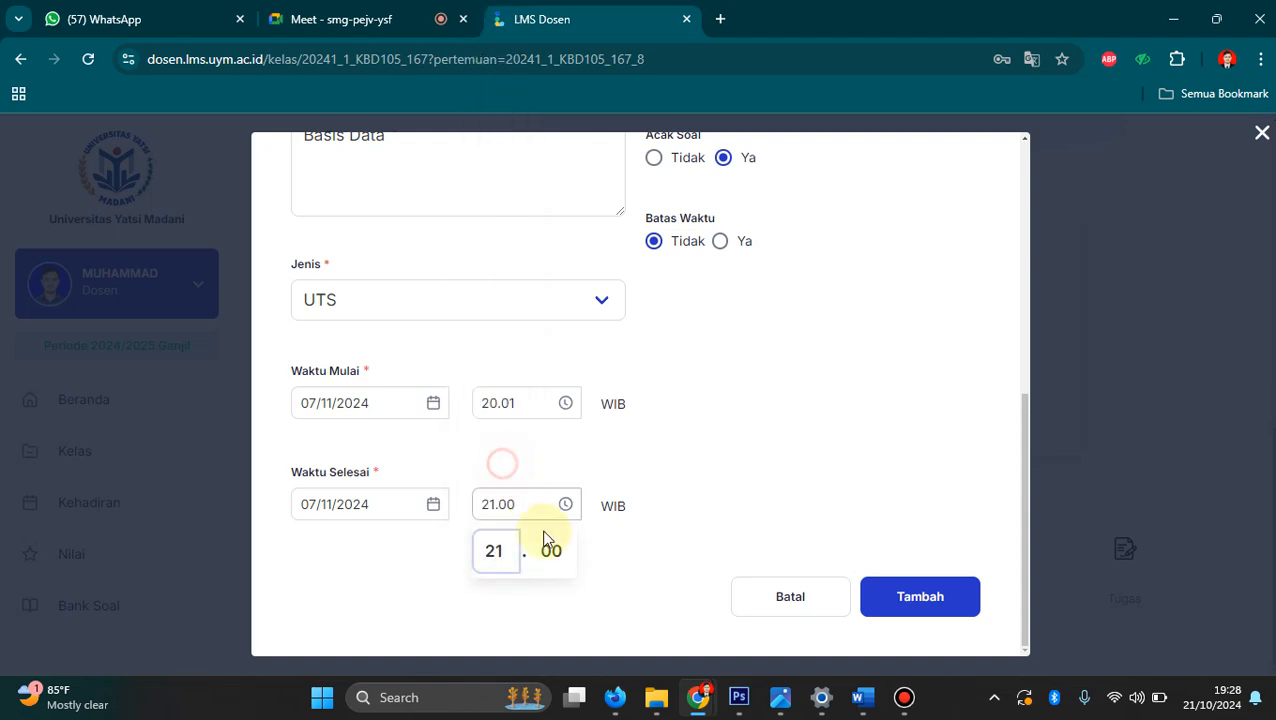
click(551, 551)
scroll(547, 410, down, 3)
scroll(555, 460, down, 4)
click(552, 340)
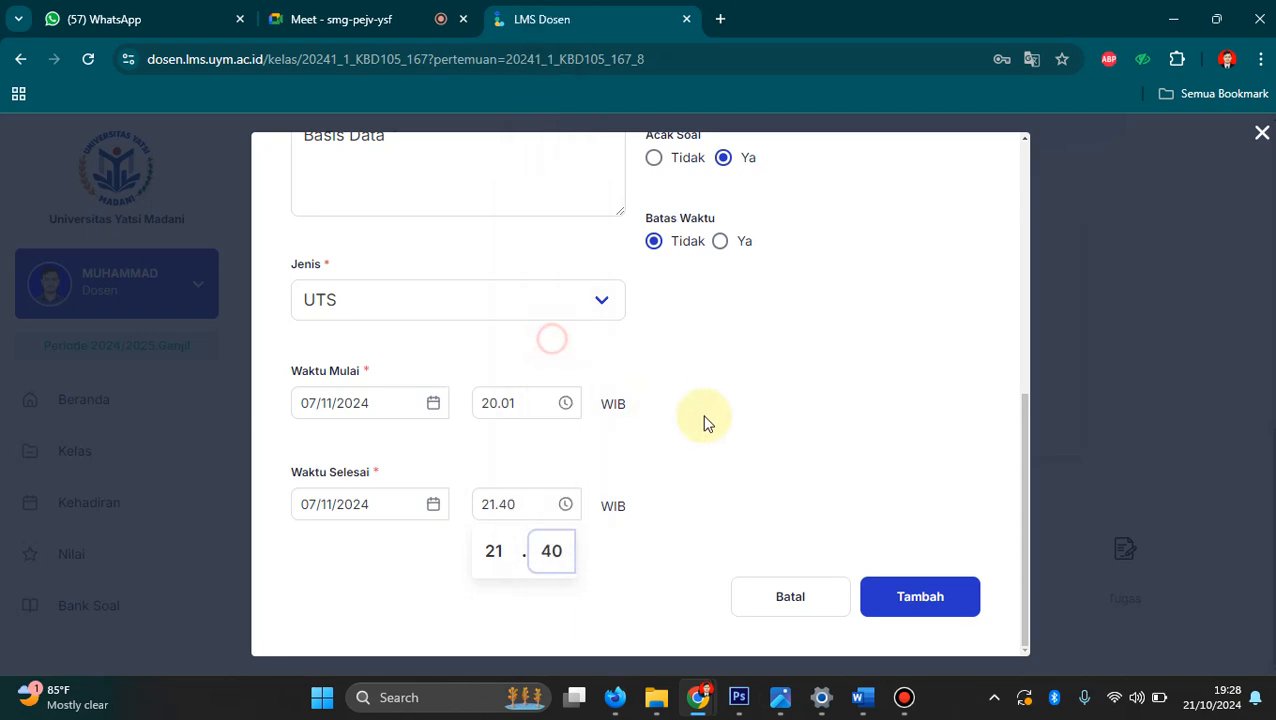
click(900, 580)
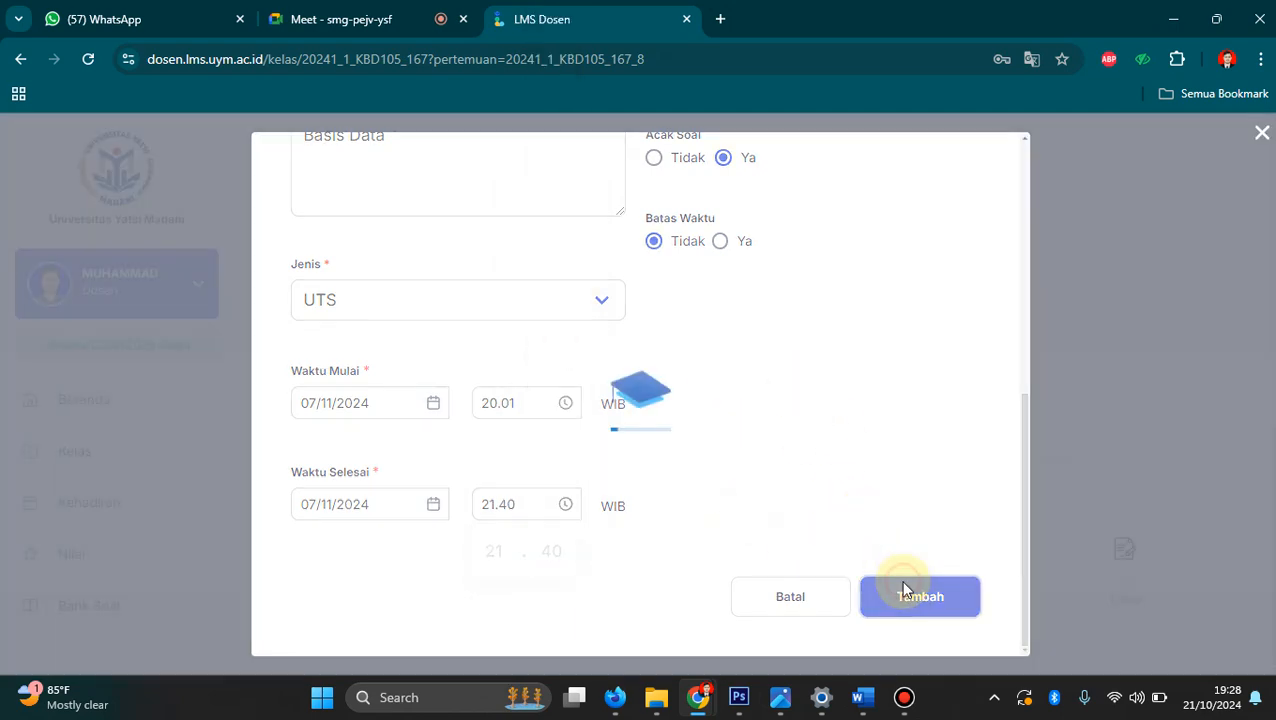
Open the new UTS exam from Pertemuan 8 and check its question page and exam information.
scroll(863, 392, down, 4)
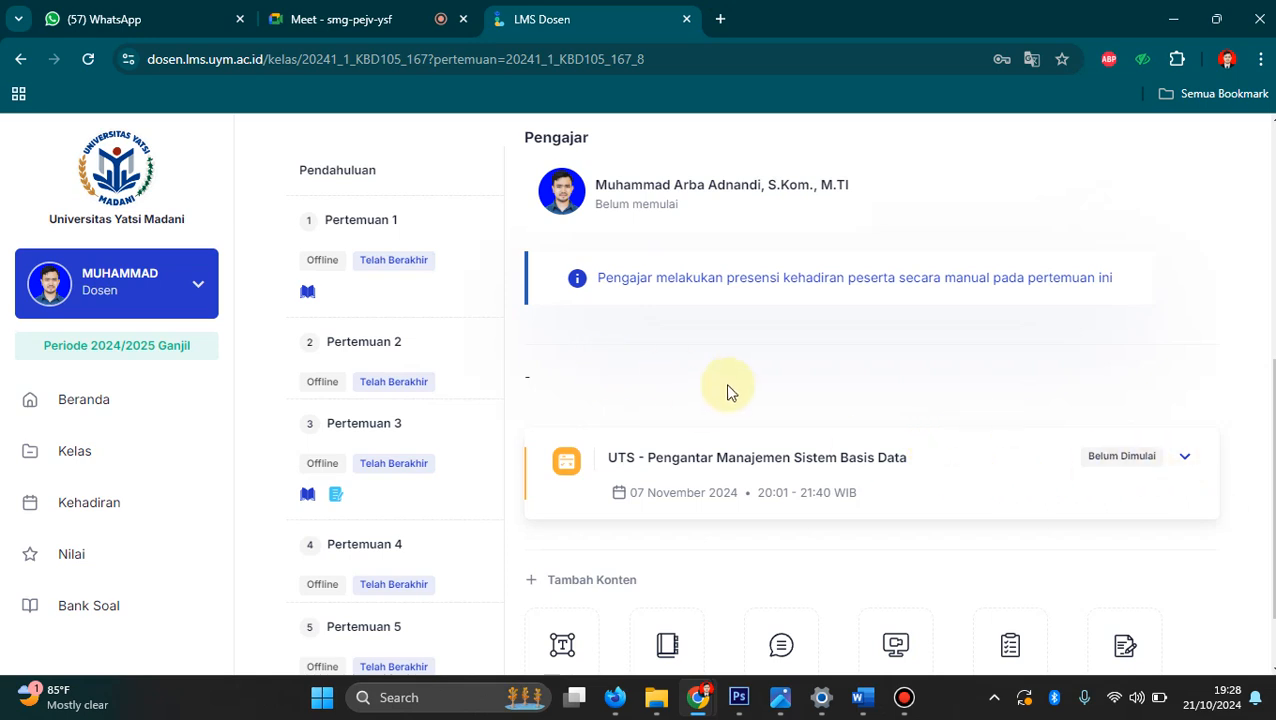
scroll(740, 395, up, 3)
scroll(740, 395, down, 4)
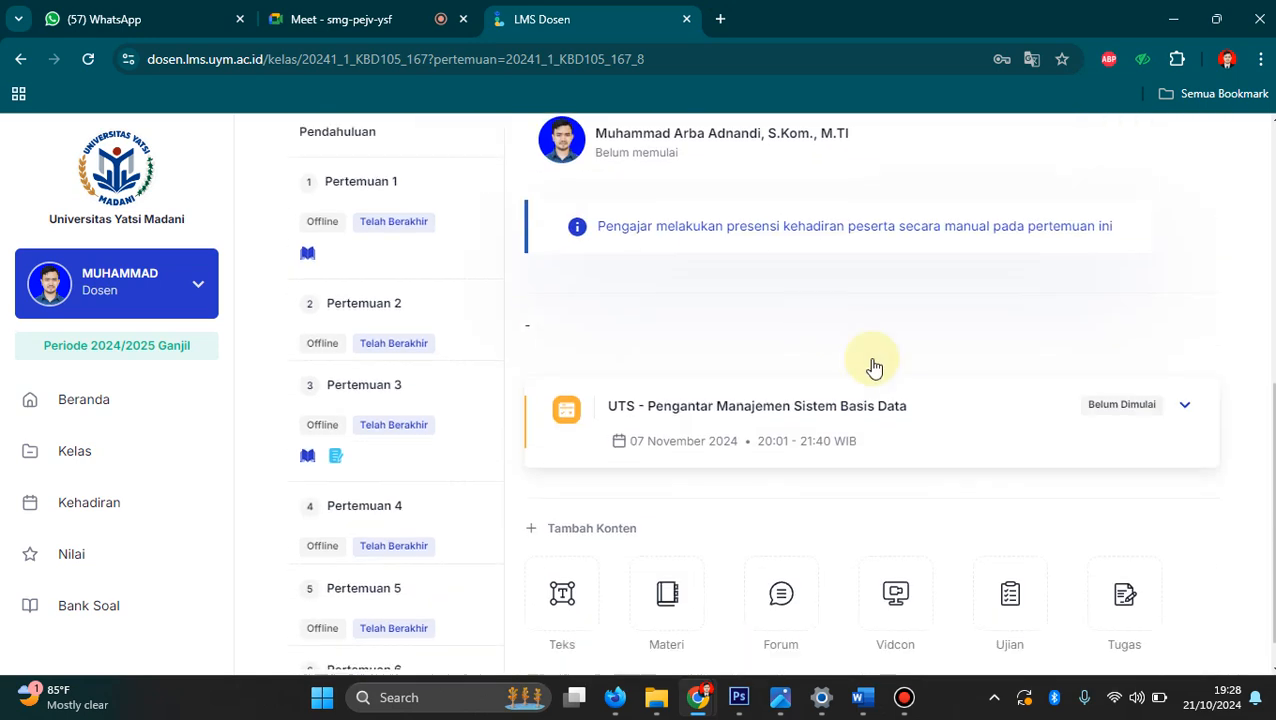
click(1163, 397)
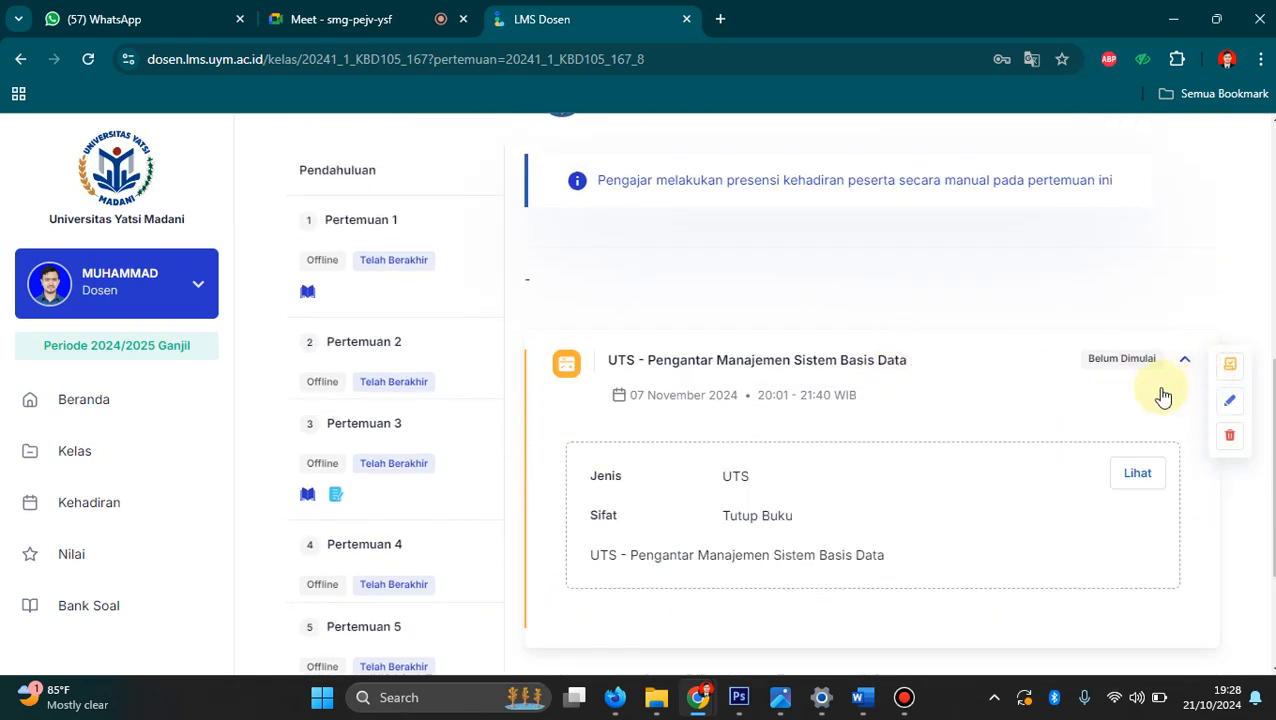
click(1134, 478)
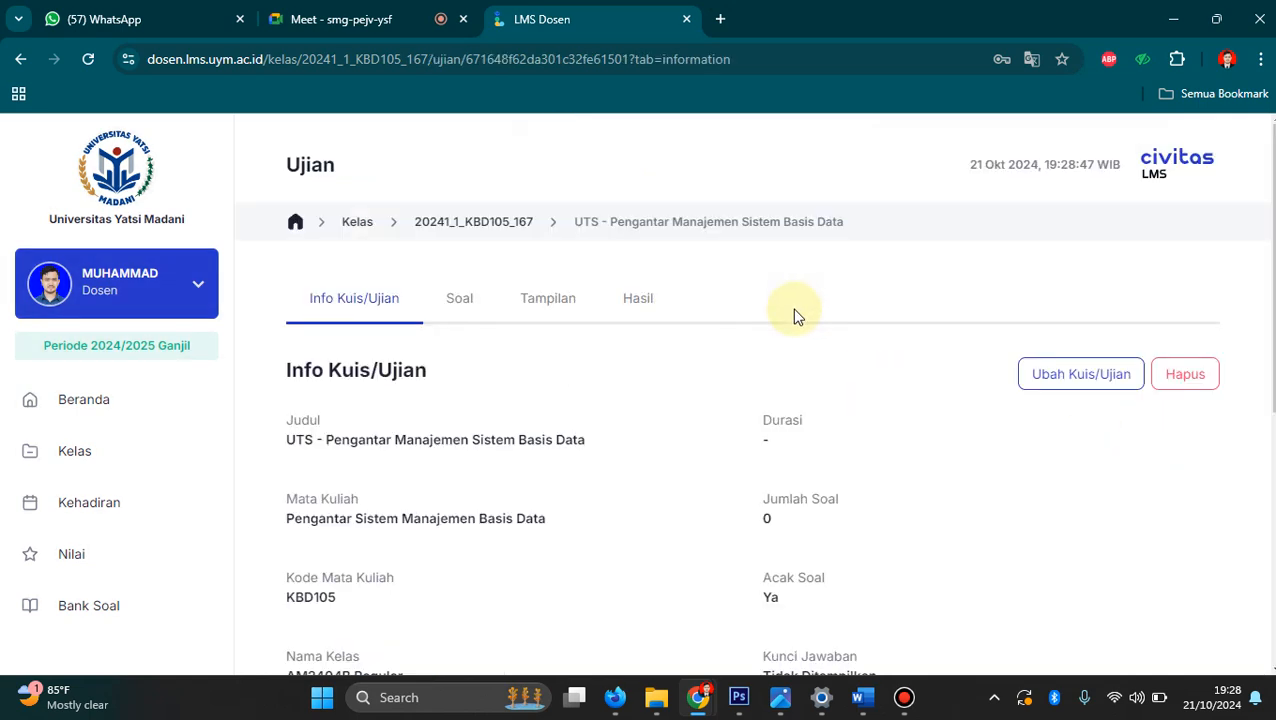
click(470, 311)
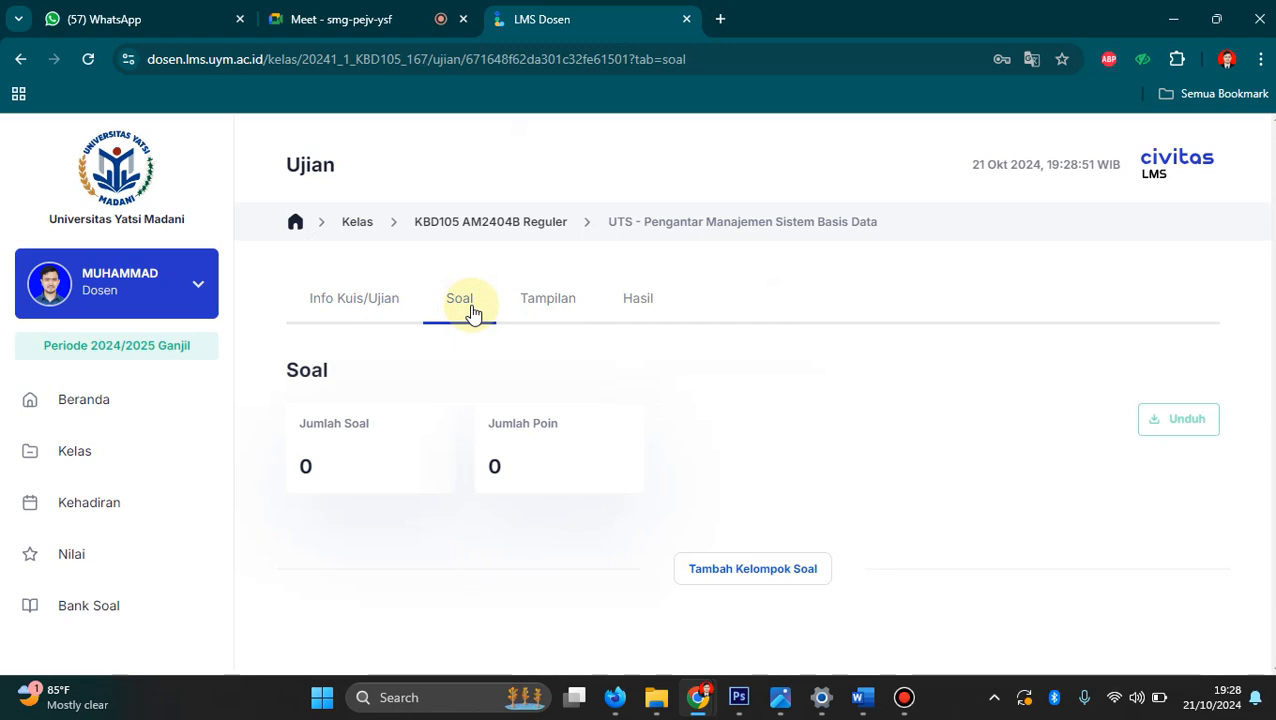
click(369, 317)
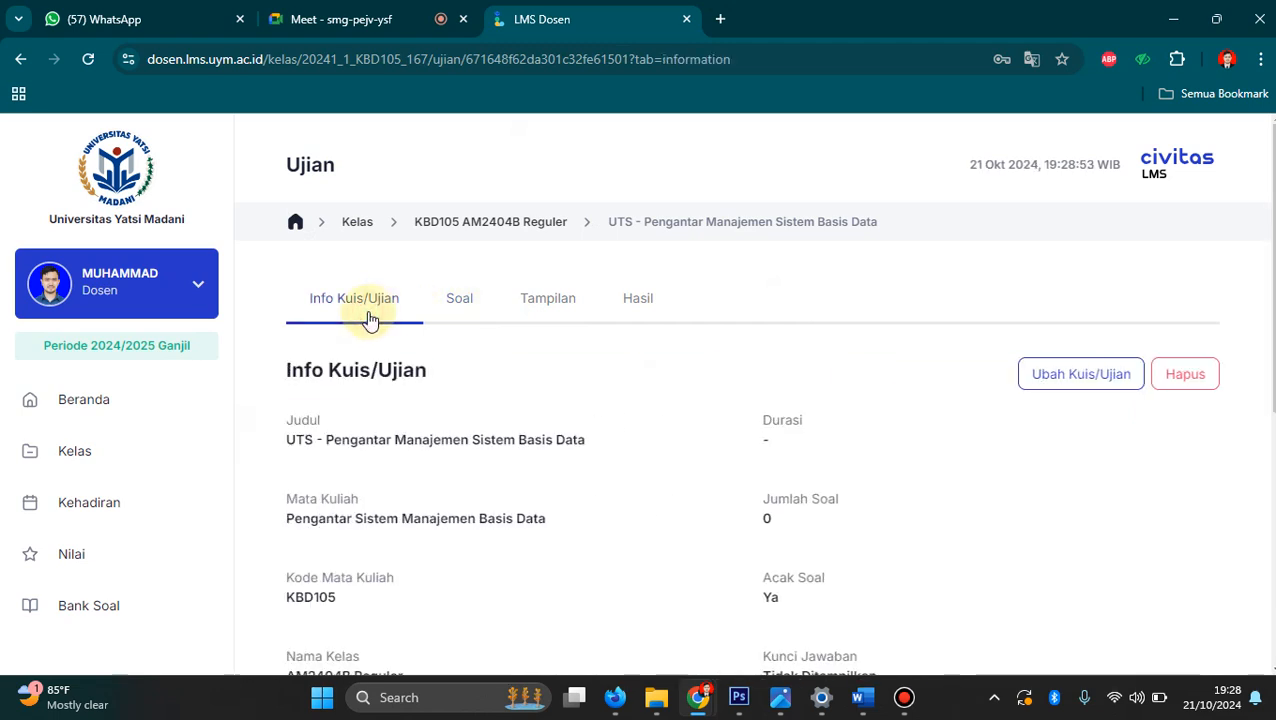
scroll(519, 350, down, 2)
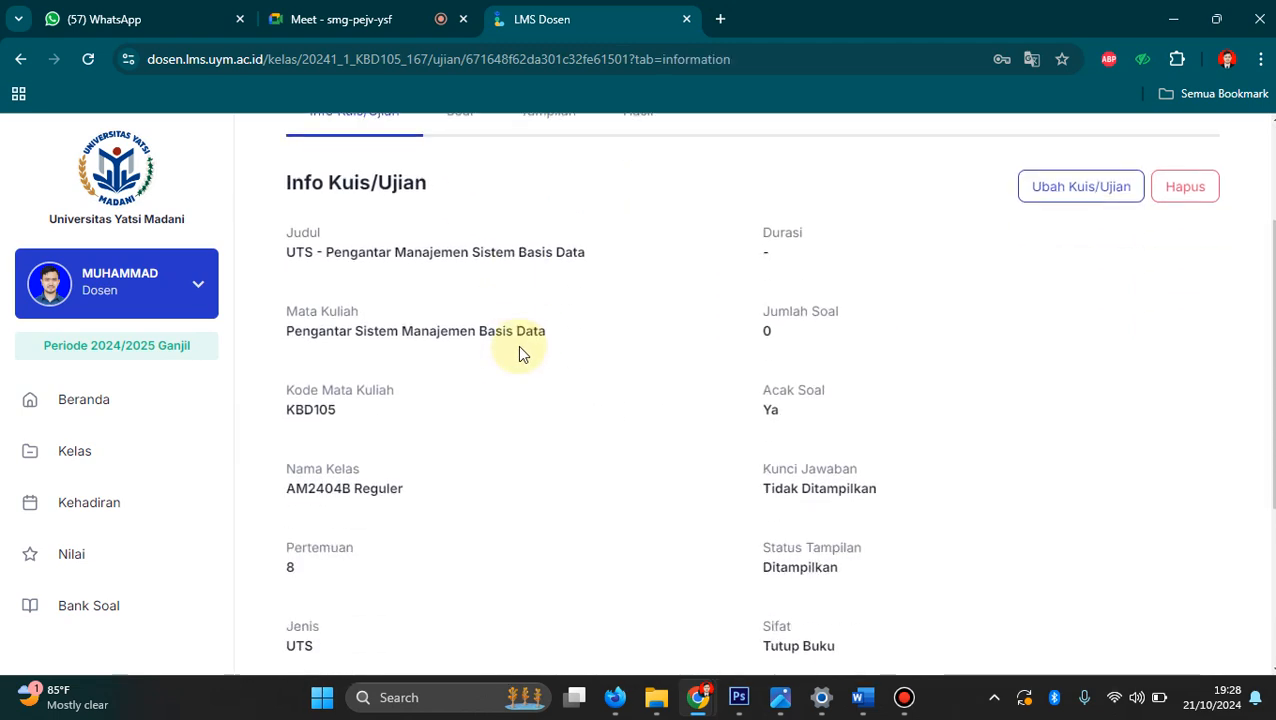
scroll(519, 348, up, 2)
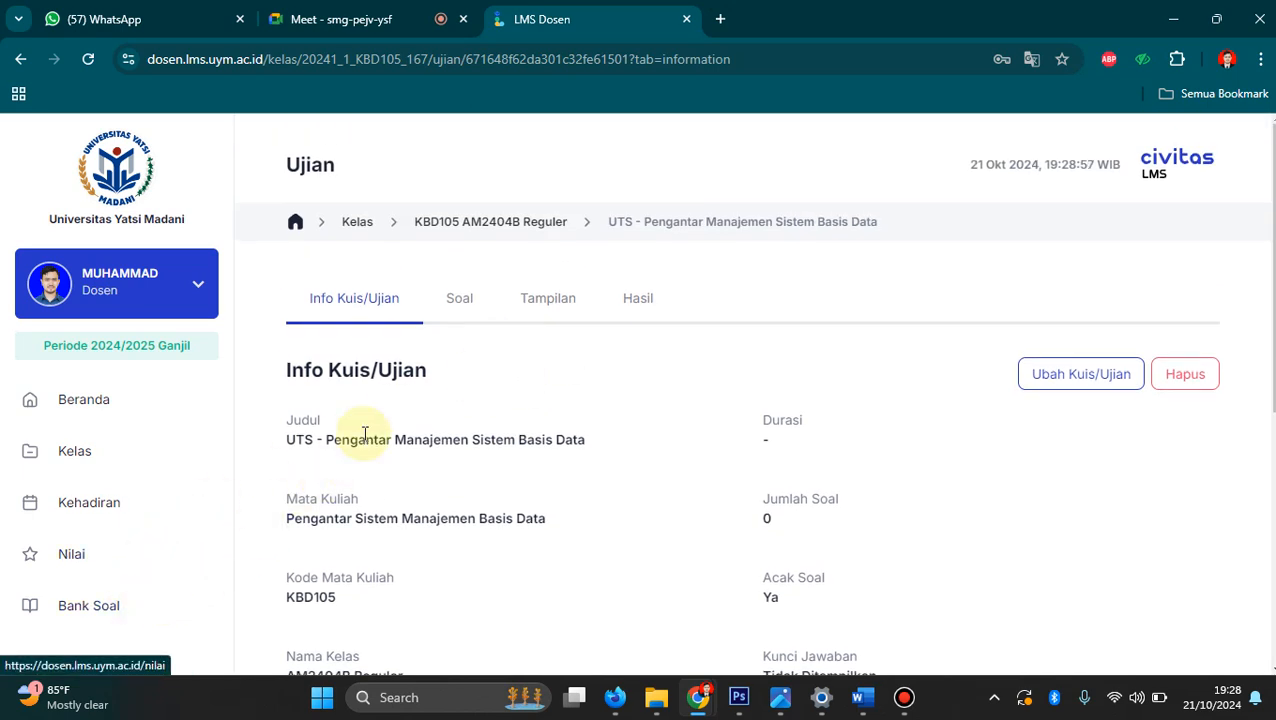
Add a question group (Kelompok Soal) to the new exam's Soal section.
click(459, 300)
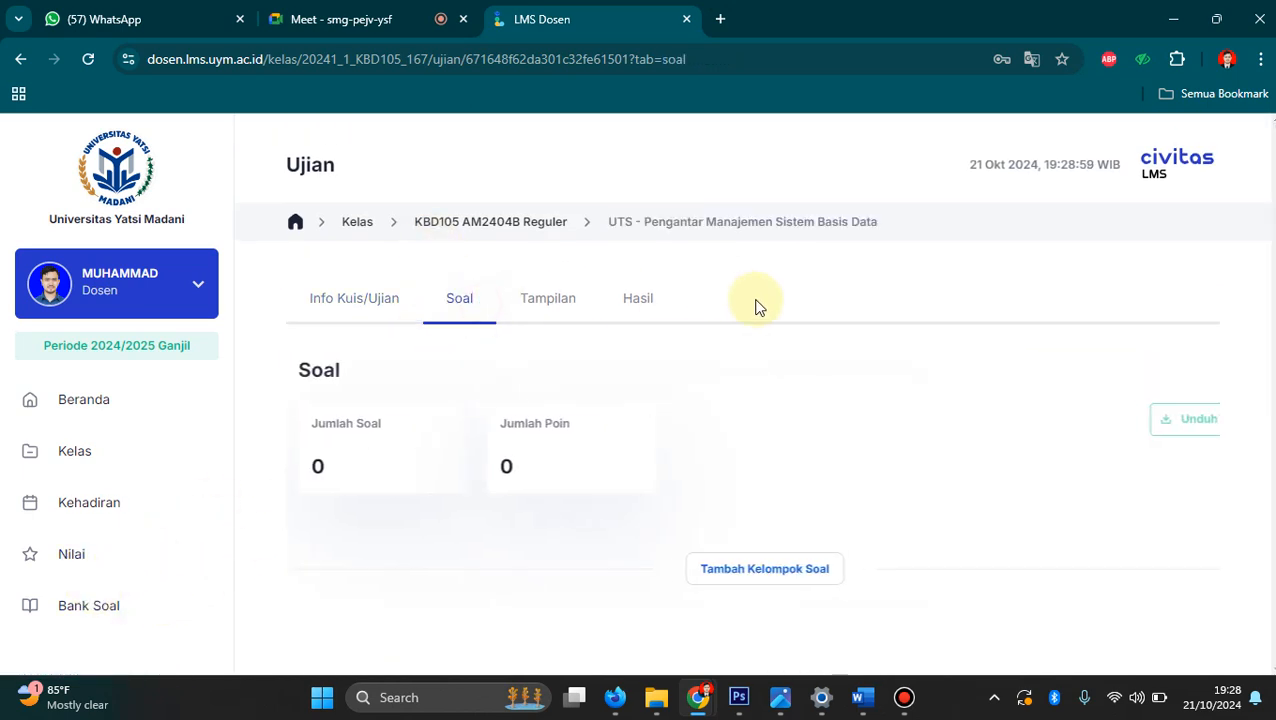
click(782, 568)
scroll(1000, 500, down, 1)
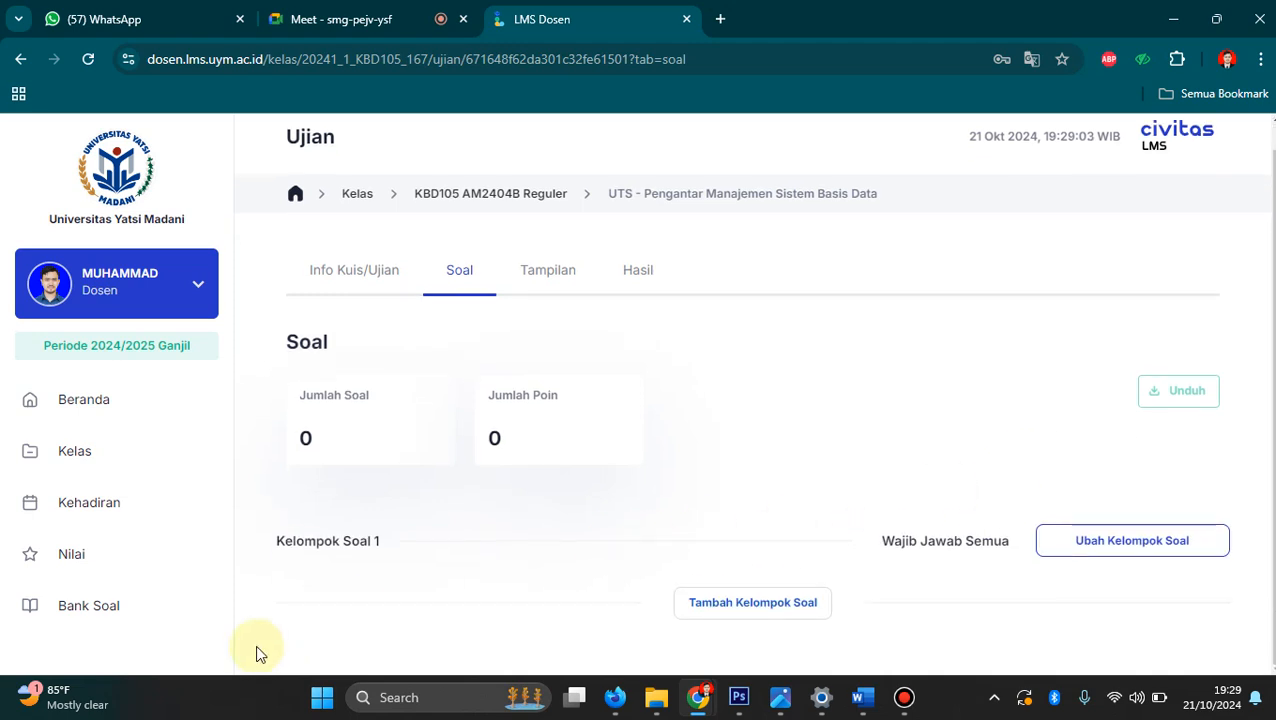
Copy all questions from the bank Soal UTS - AP2404.A/1 - Pengantar Manajemen Sistem Basis Data into Kelompok Soal 1 and save the group.
click(1100, 552)
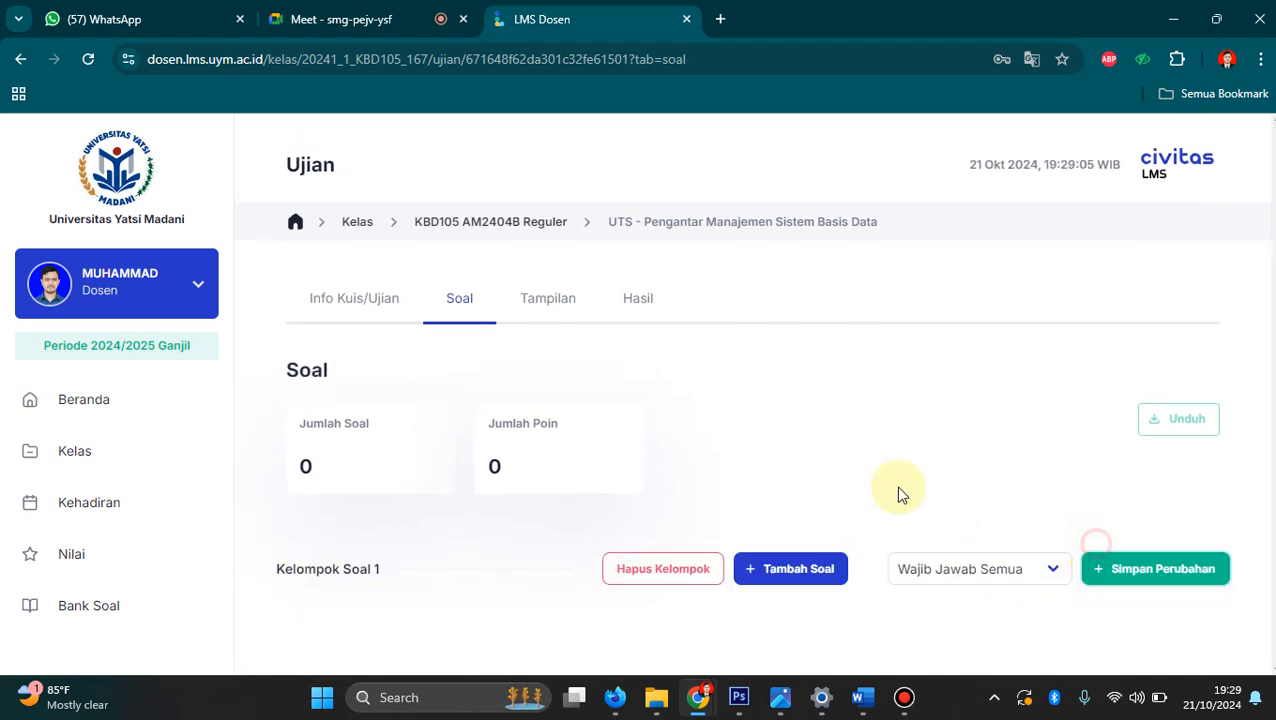
click(811, 578)
scroll(777, 605, down, 1)
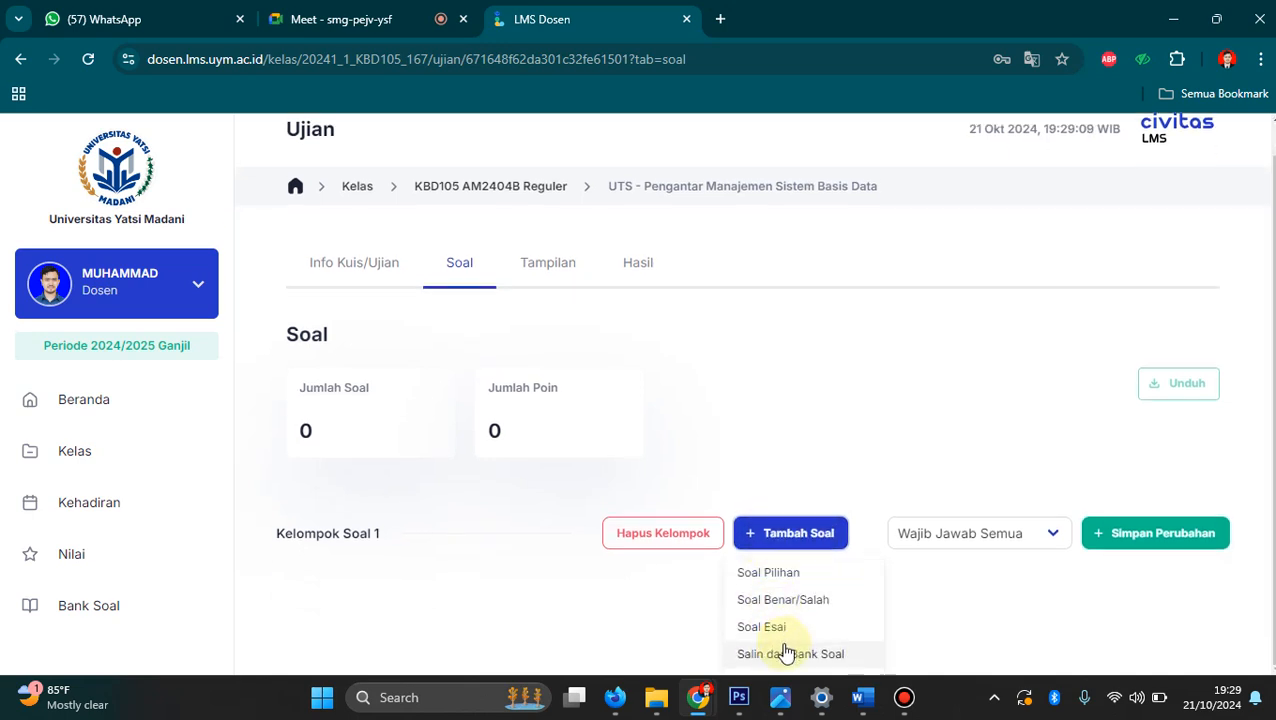
click(779, 655)
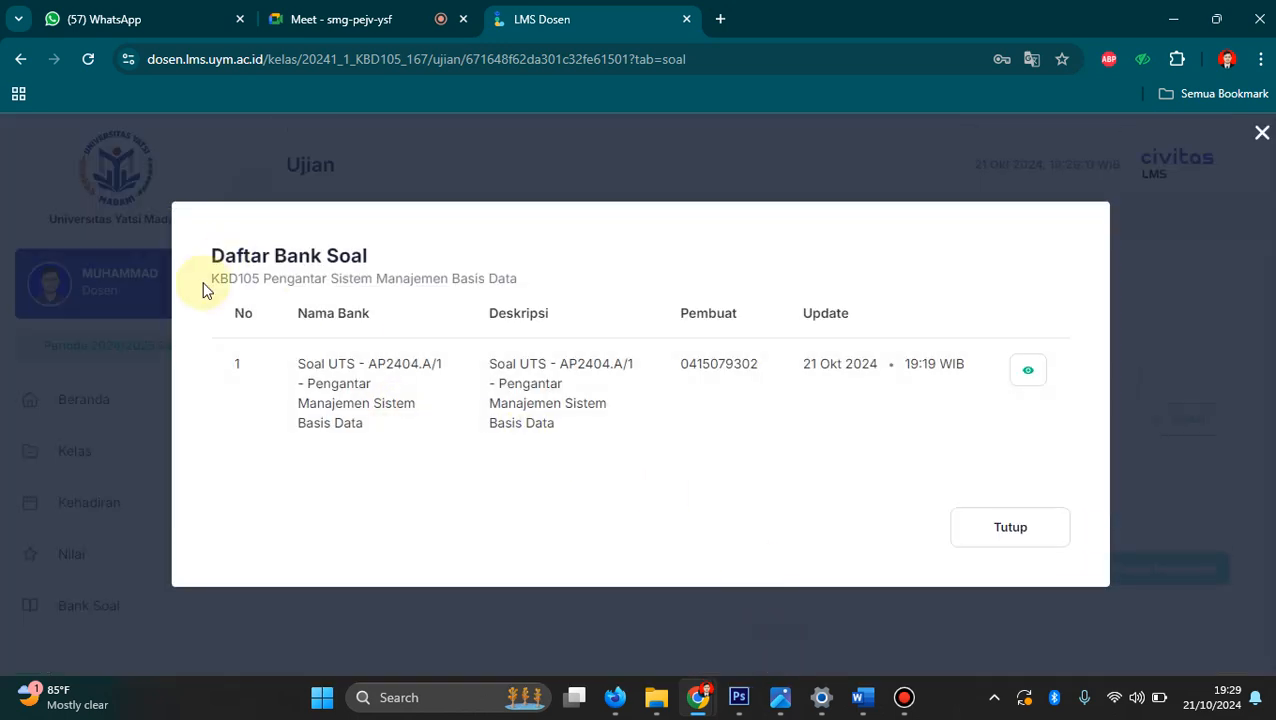
click(1030, 386)
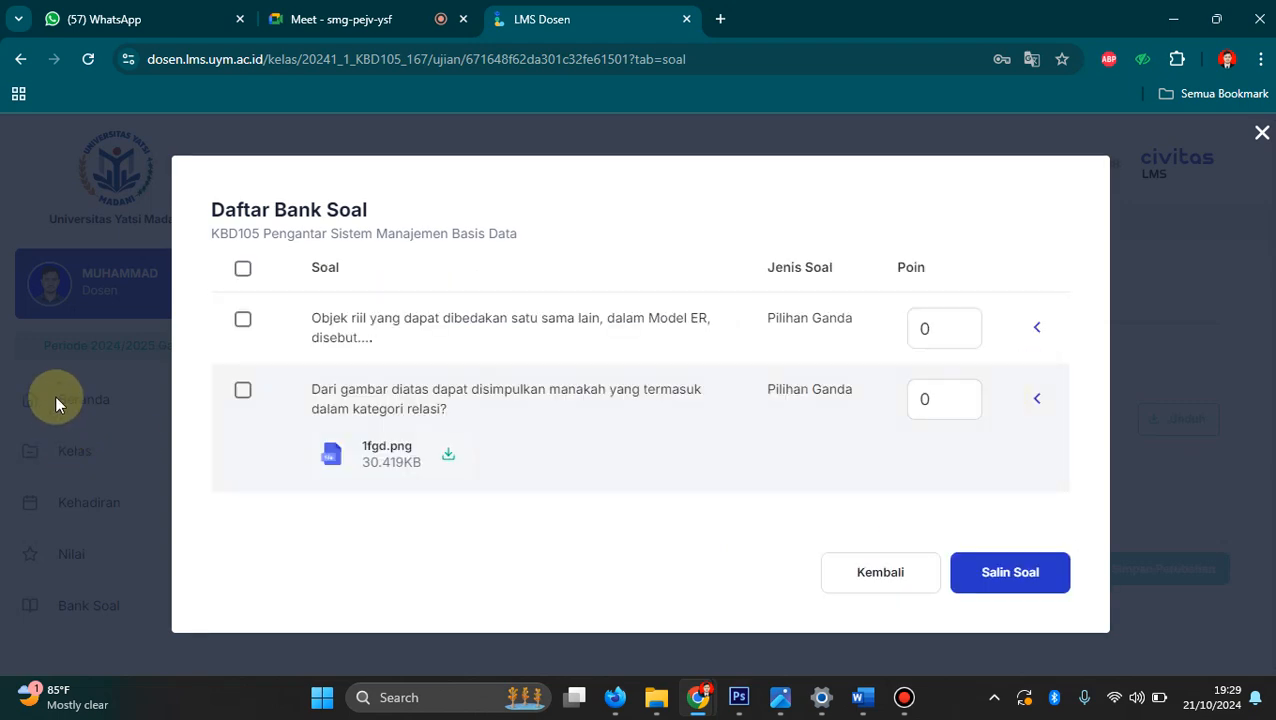
click(243, 271)
click(1010, 573)
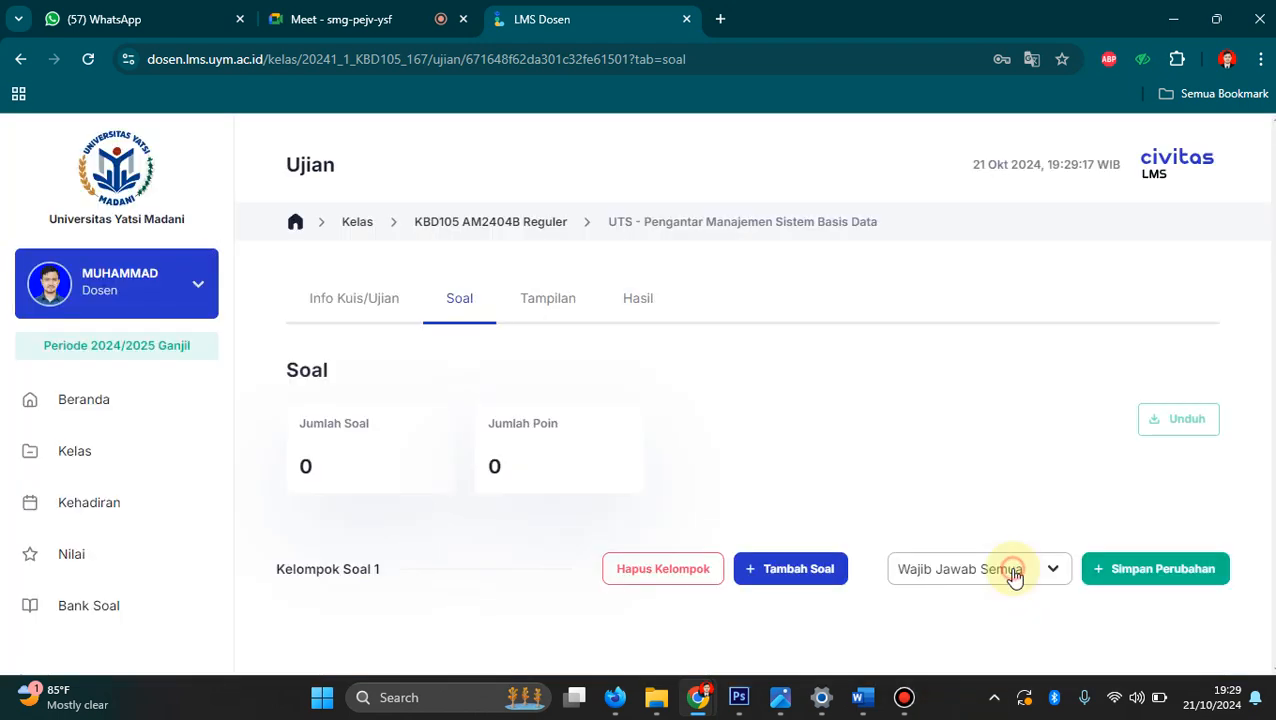
scroll(845, 445, down, 3)
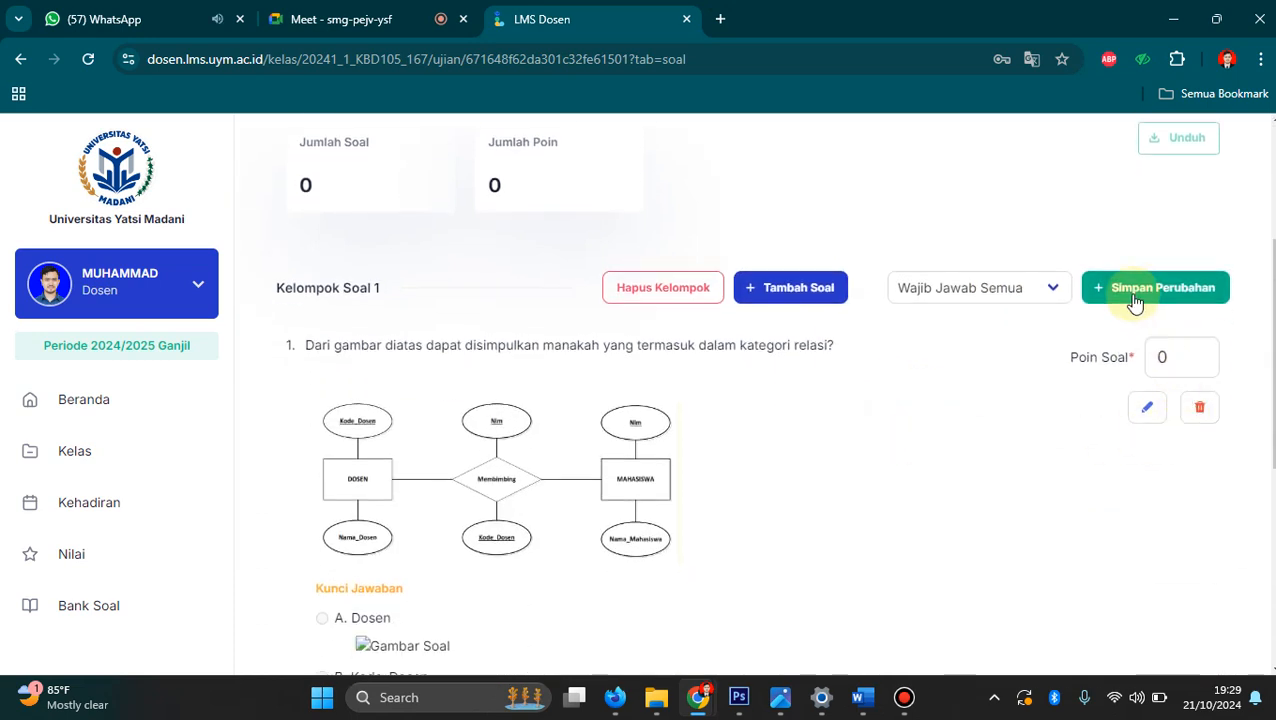
click(1135, 290)
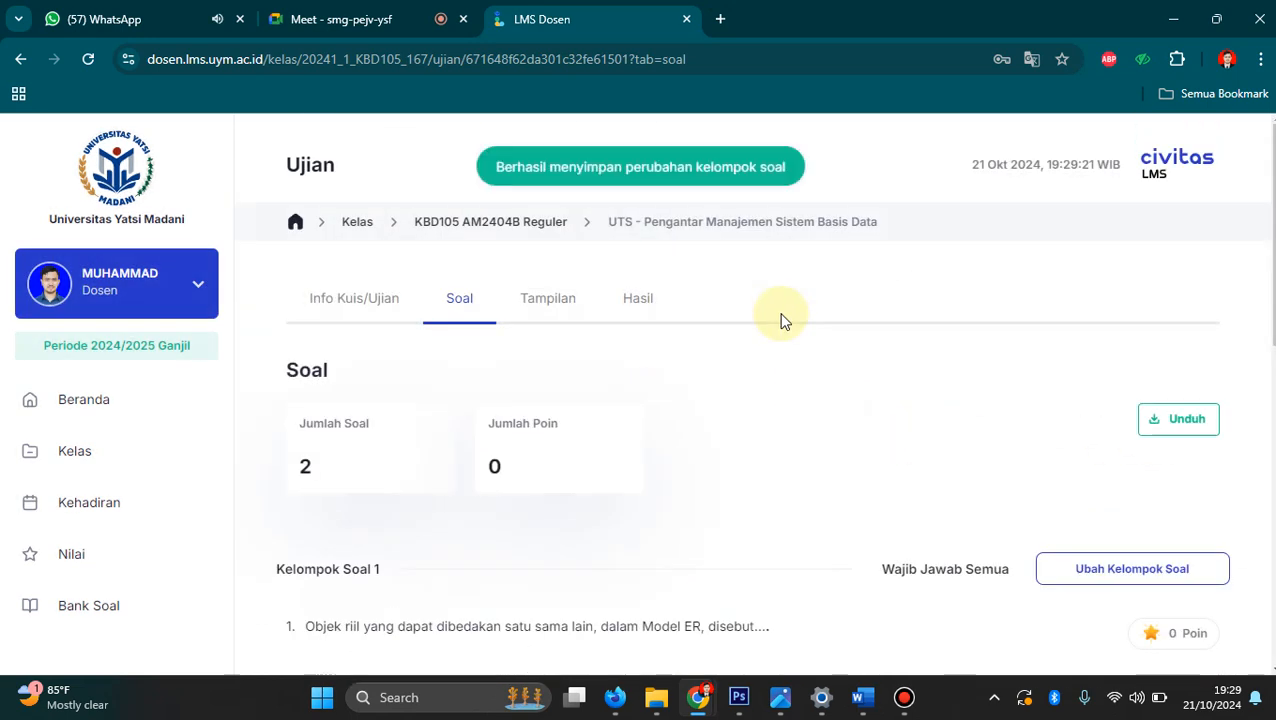
Try to edit the first question's points in Kelompok Soal 1 and save the group.
scroll(789, 345, down, 2)
scroll(788, 348, down, 5)
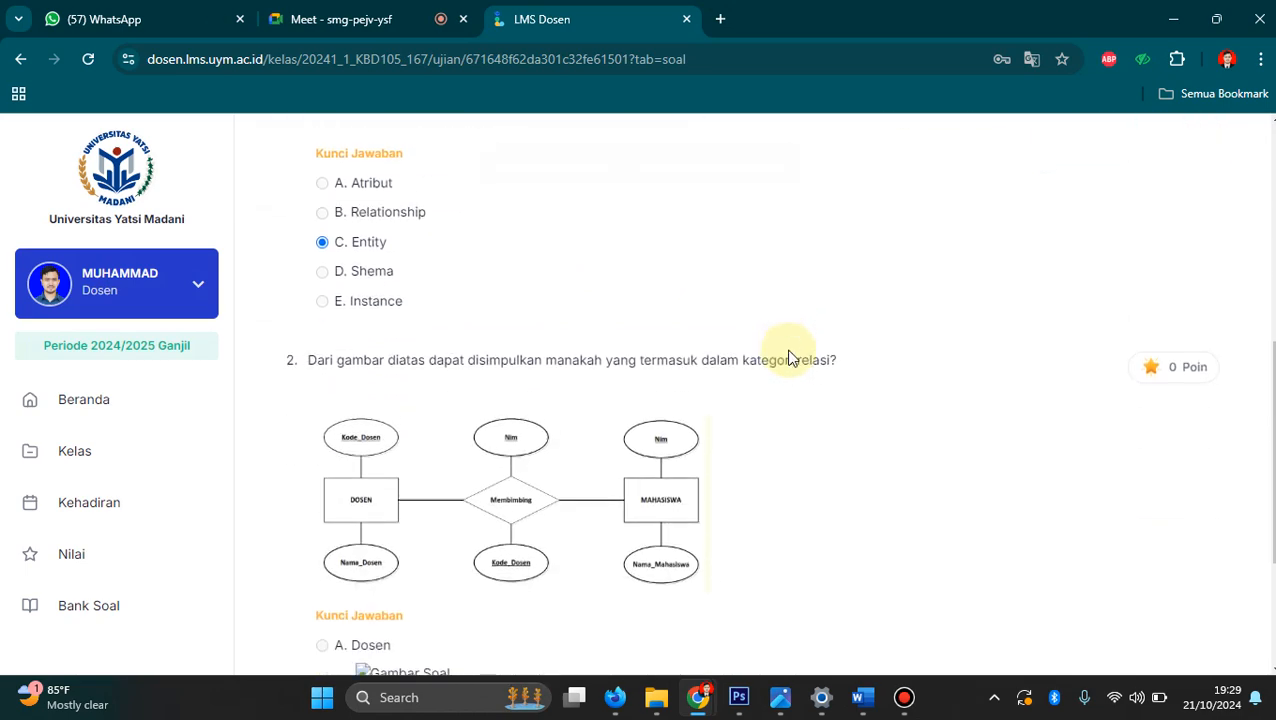
scroll(800, 365, up, 3)
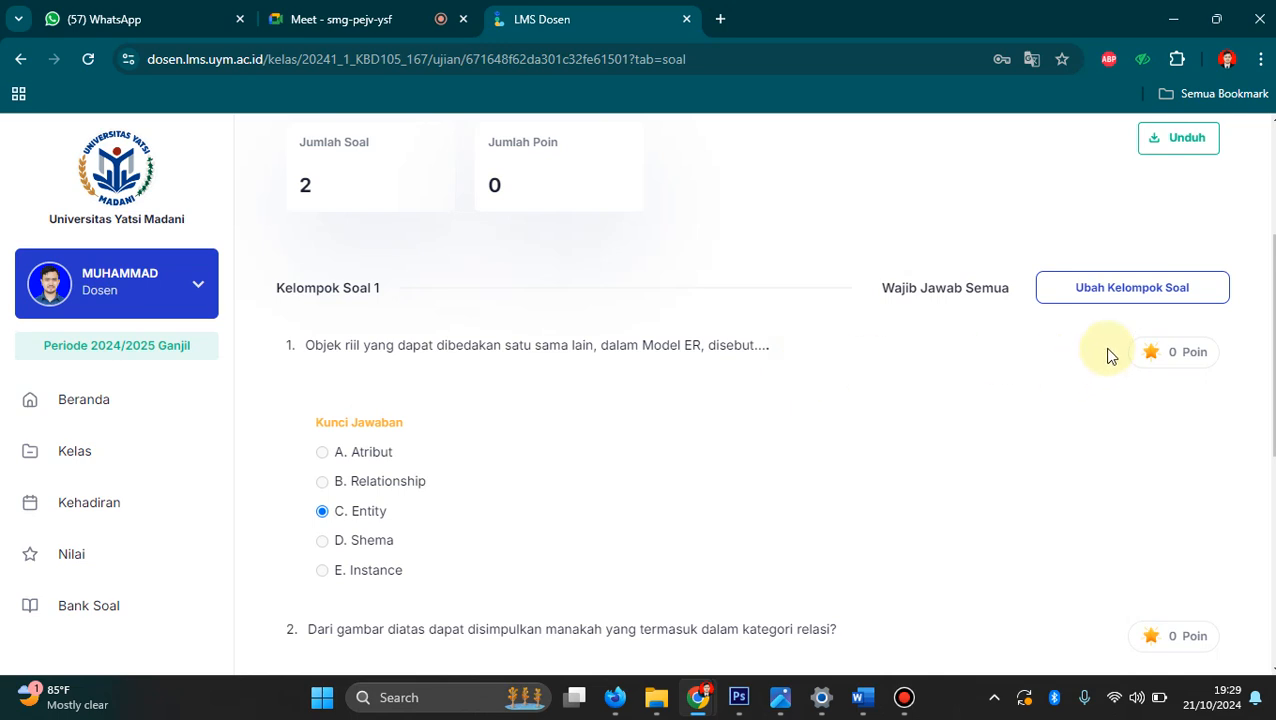
click(1073, 306)
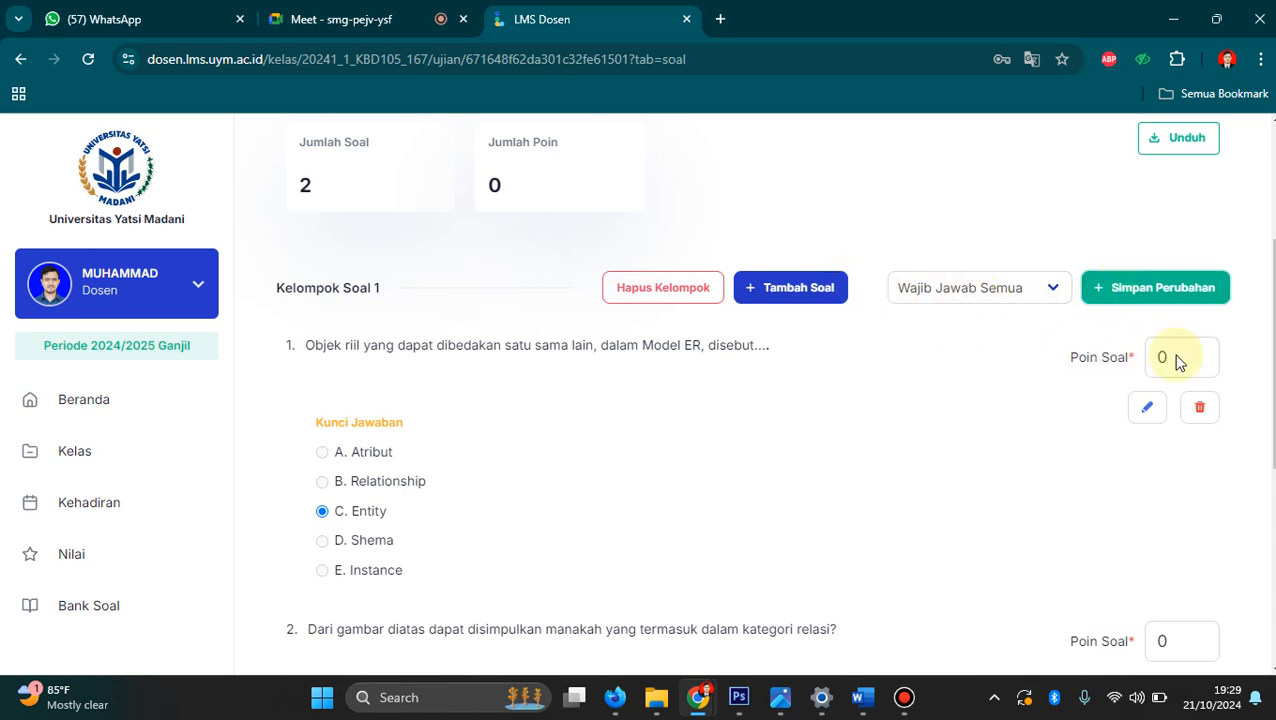
click(1168, 356)
click(1120, 288)
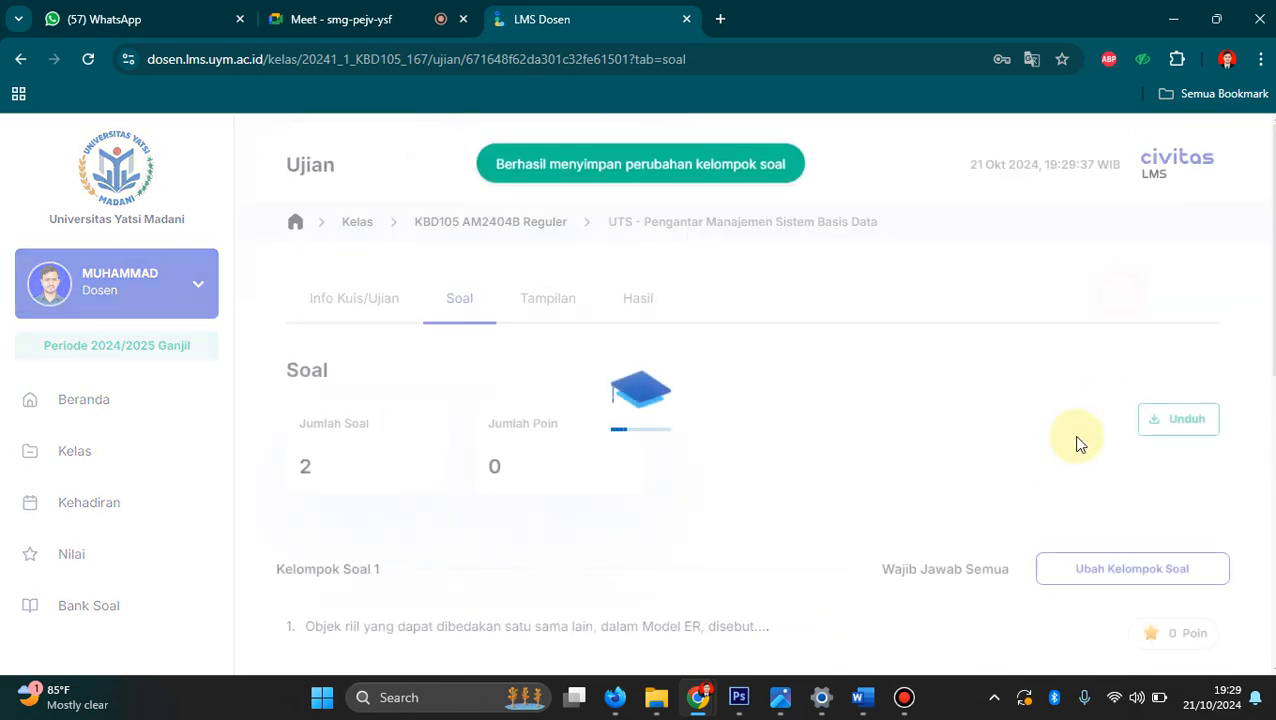
Set the points of both questions in Kelompok Soal 1 to 4 each and save the group's changes.
scroll(1080, 510, down, 2)
scroll(994, 467, down, 2)
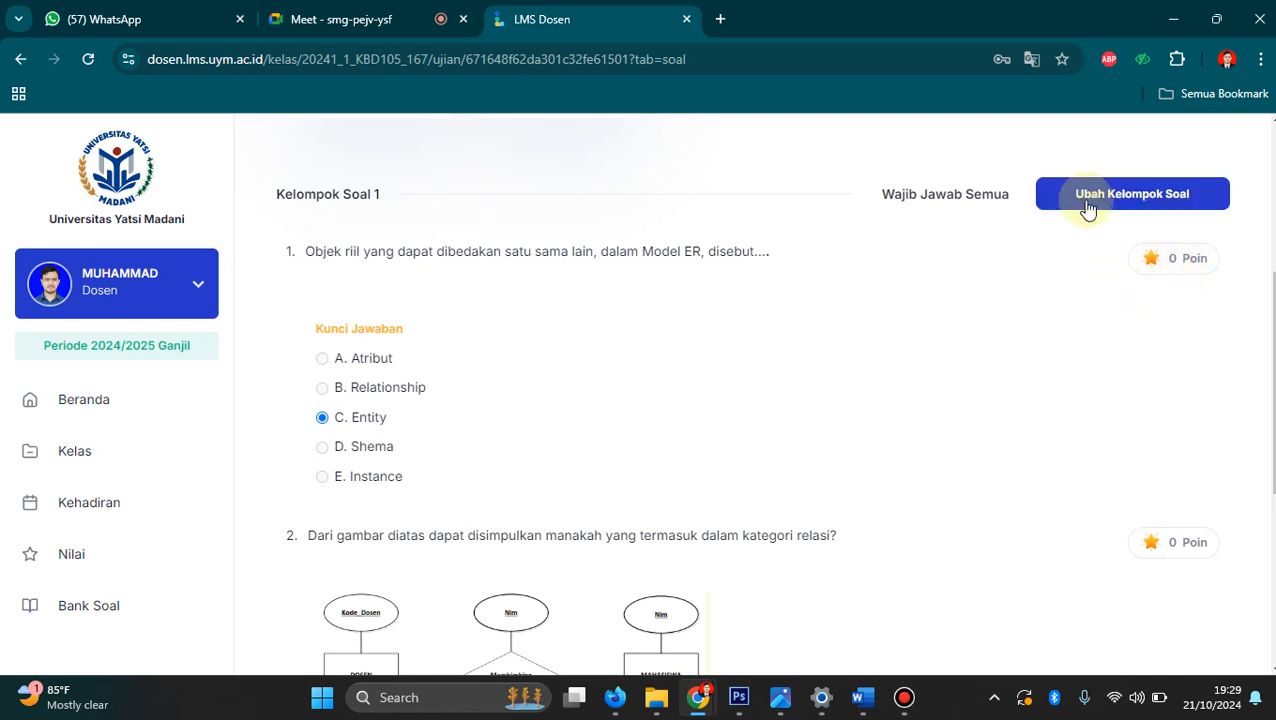
click(1088, 205)
click(1162, 264)
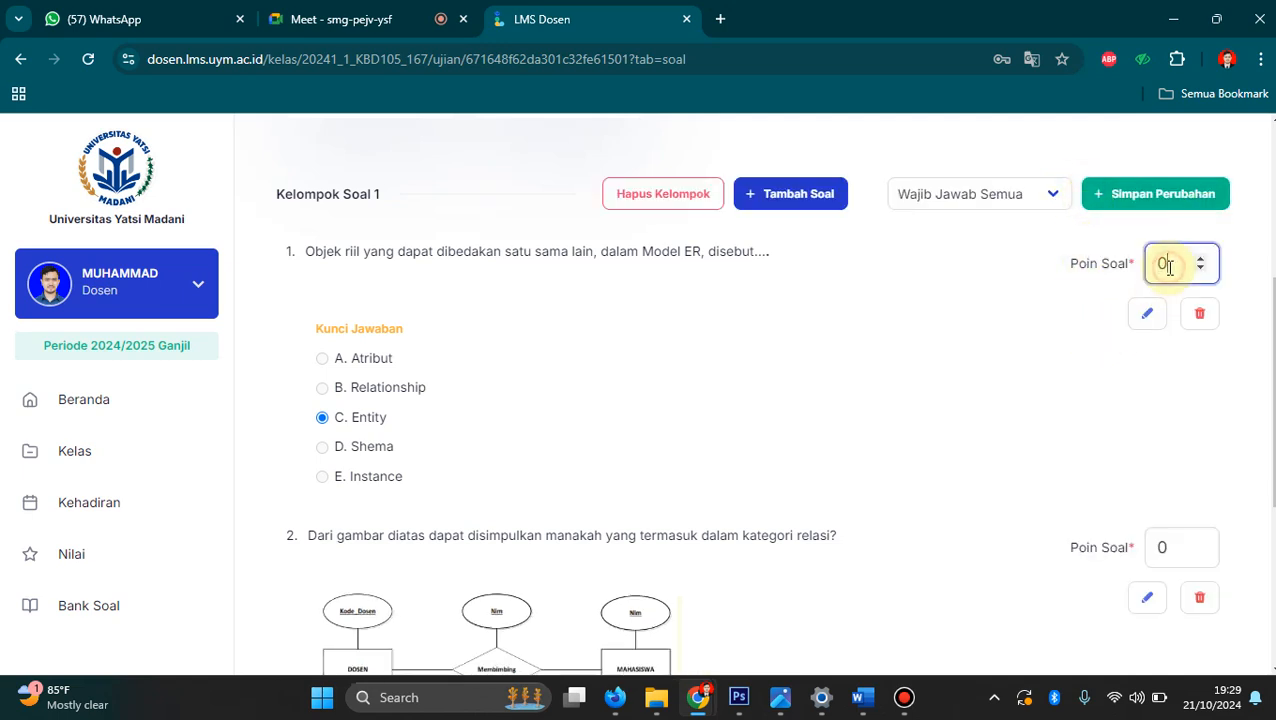
key(BackSpace)
text(4)
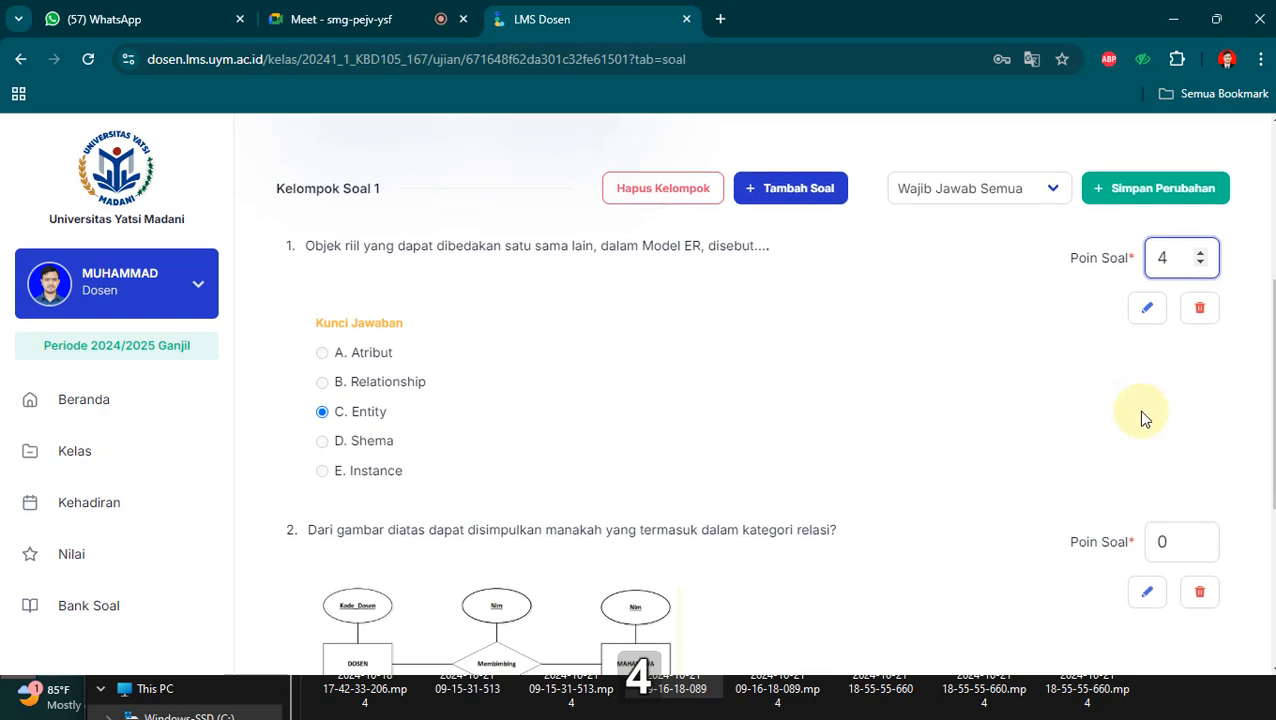
scroll(1196, 452, down, 1)
click(1173, 455)
key(BackSpace)
text(4)
scroll(1165, 507, down, 2)
scroll(1034, 393, up, 5)
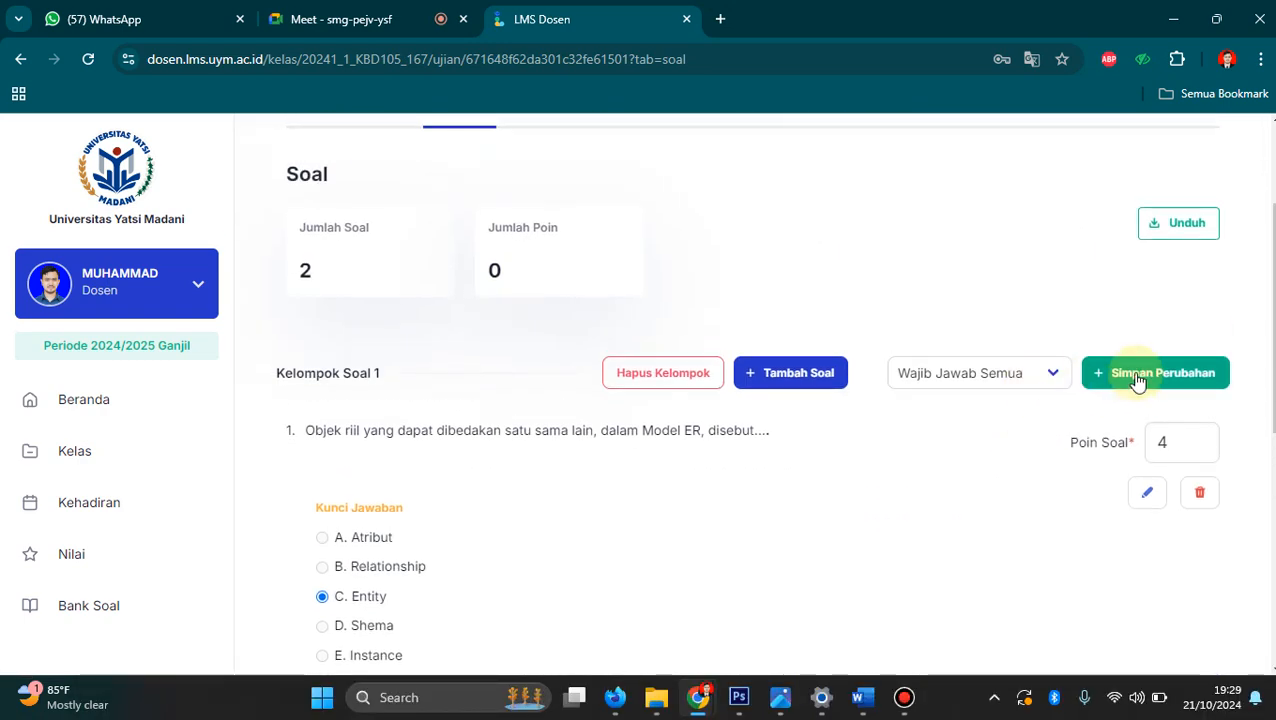
click(1137, 378)
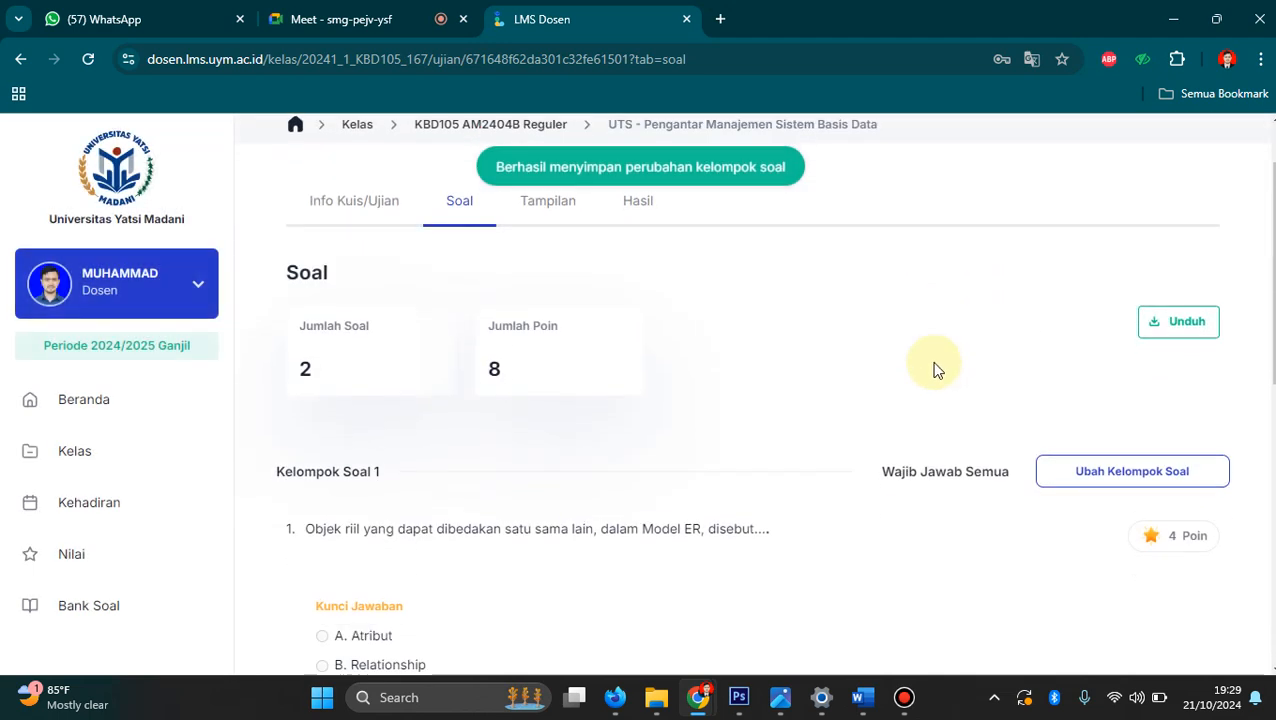
Review the exam's Tampilan preview, its Hasil page and its Info Kuis/Ujian details.
scroll(933, 370, down, 1)
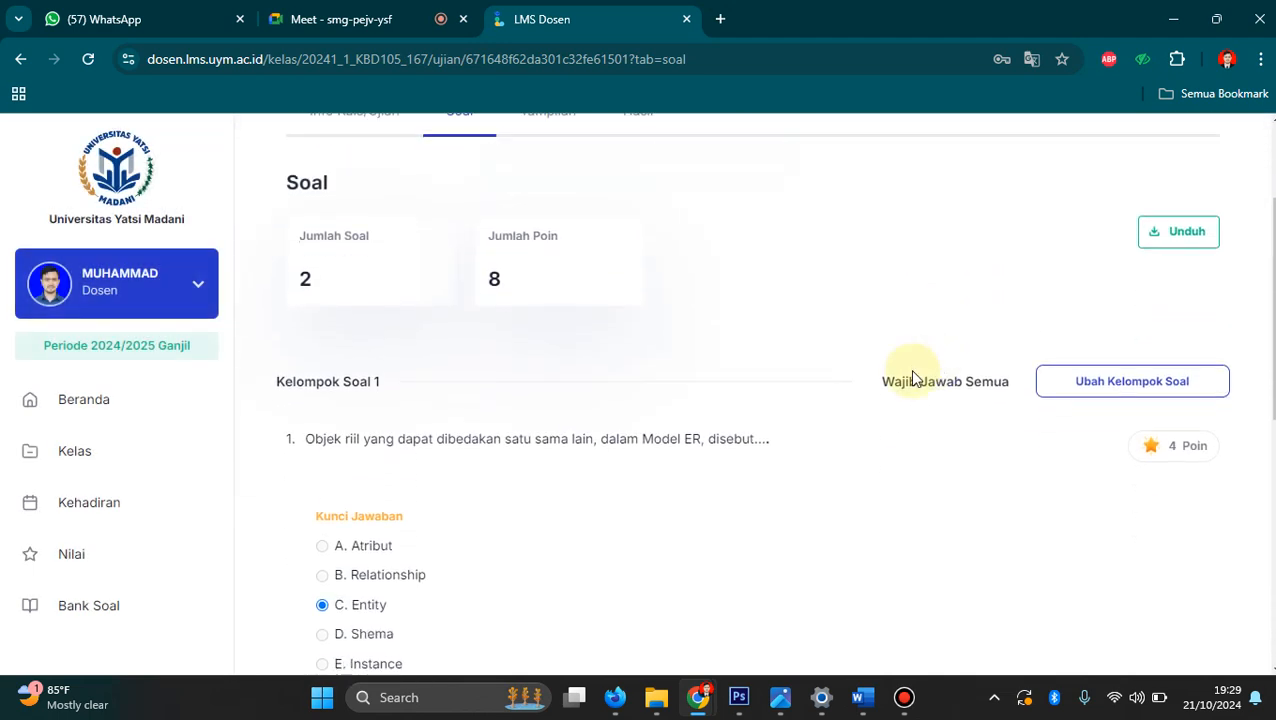
scroll(911, 375, up, 2)
click(552, 294)
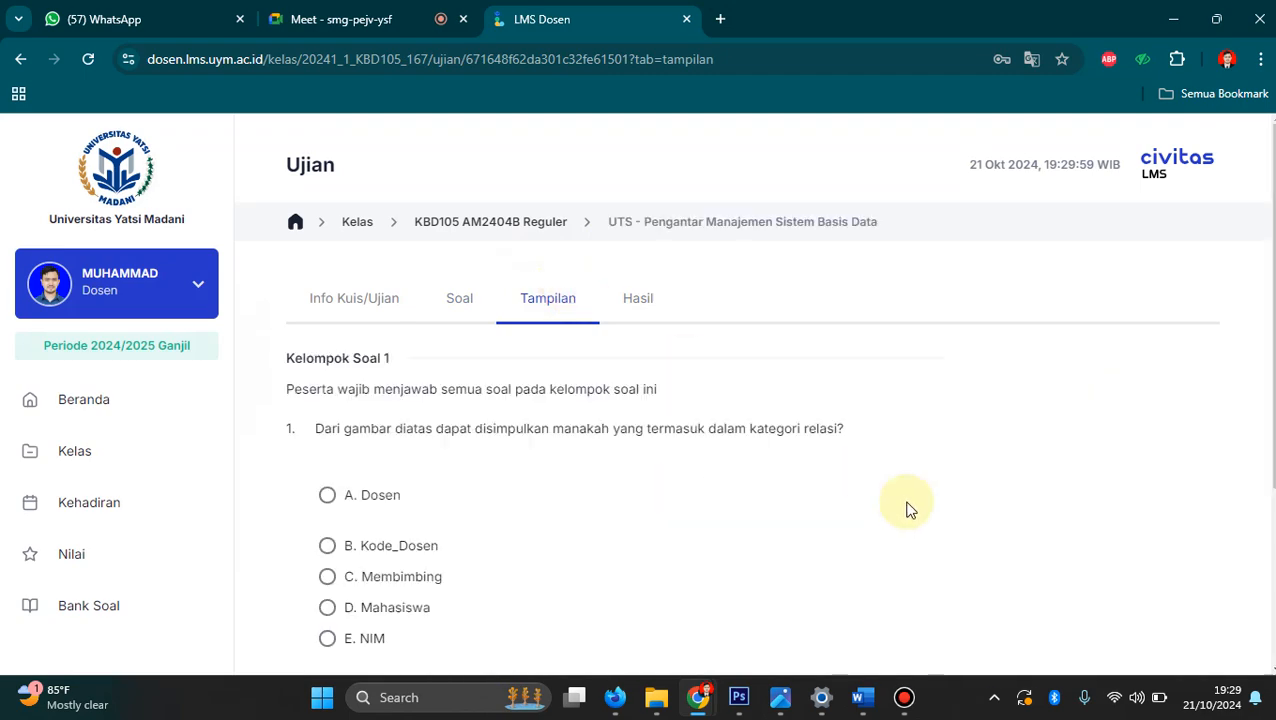
scroll(915, 495, down, 5)
scroll(706, 347, up, 6)
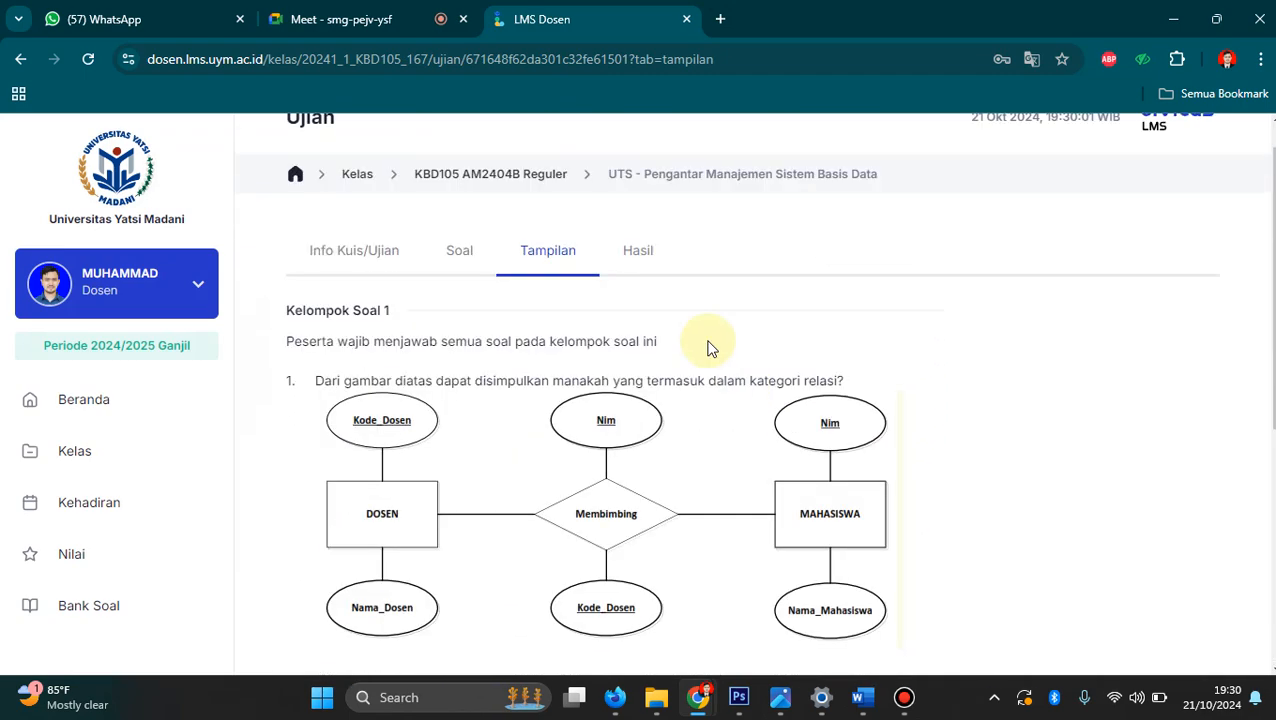
click(666, 322)
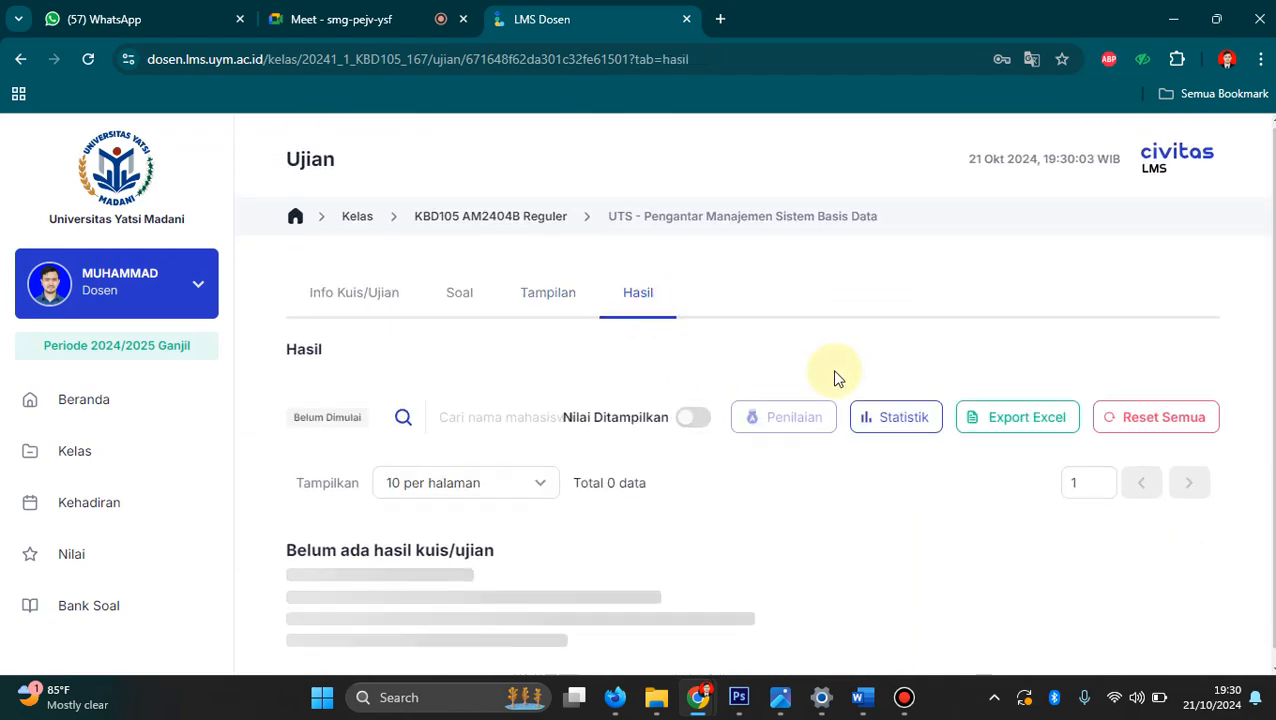
click(345, 292)
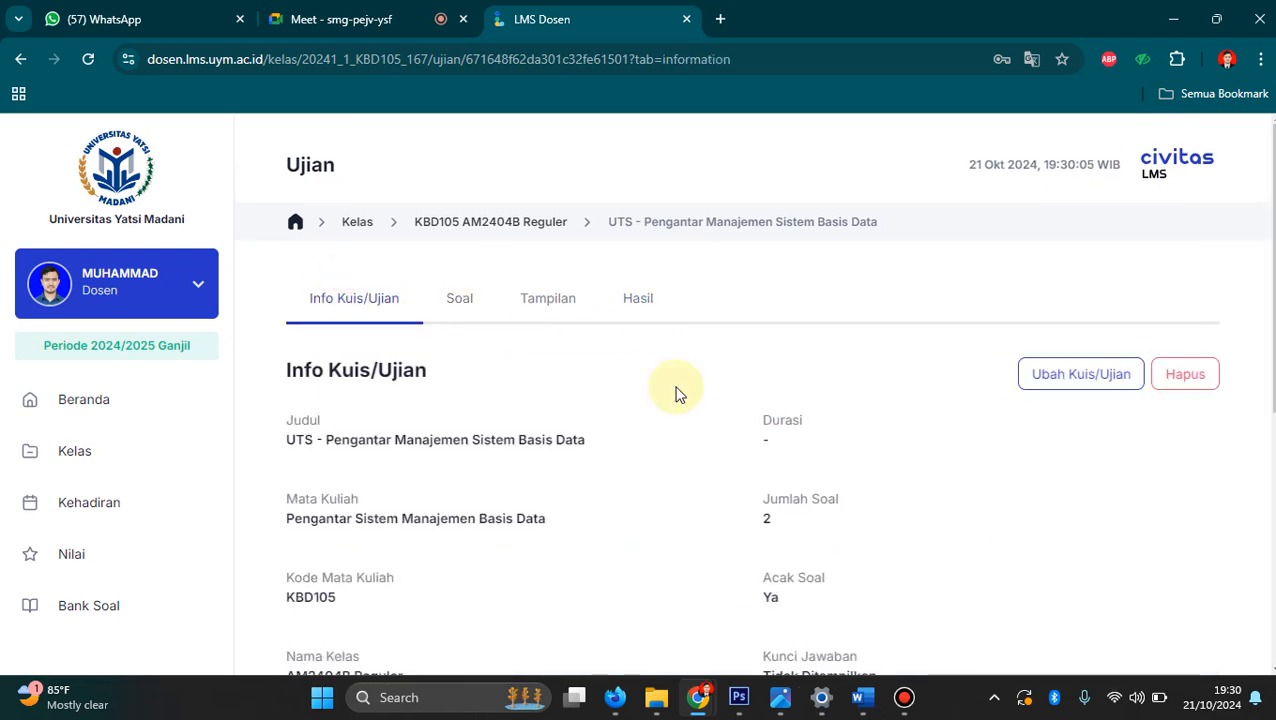
Return to the class list and open Pertemuan 8 UJIAN TENGAH SEMESTER in class AM2404B Reguler.
click(162, 458)
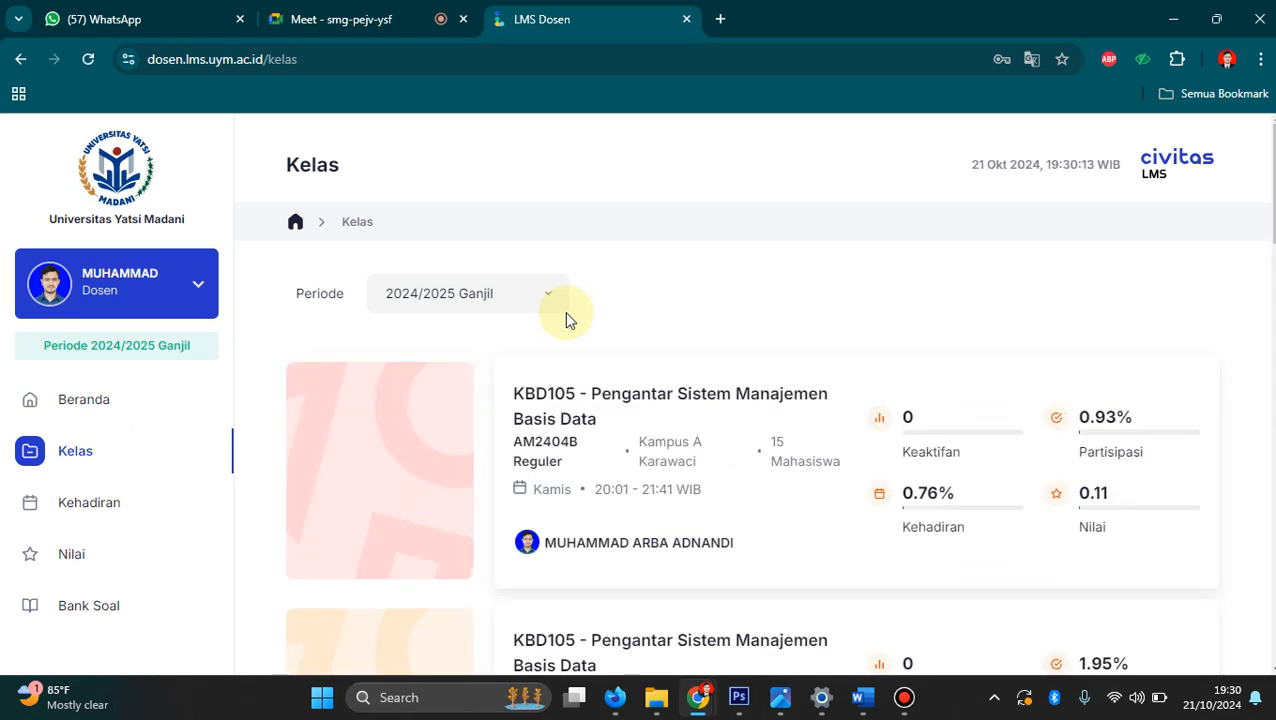
scroll(785, 345, down, 2)
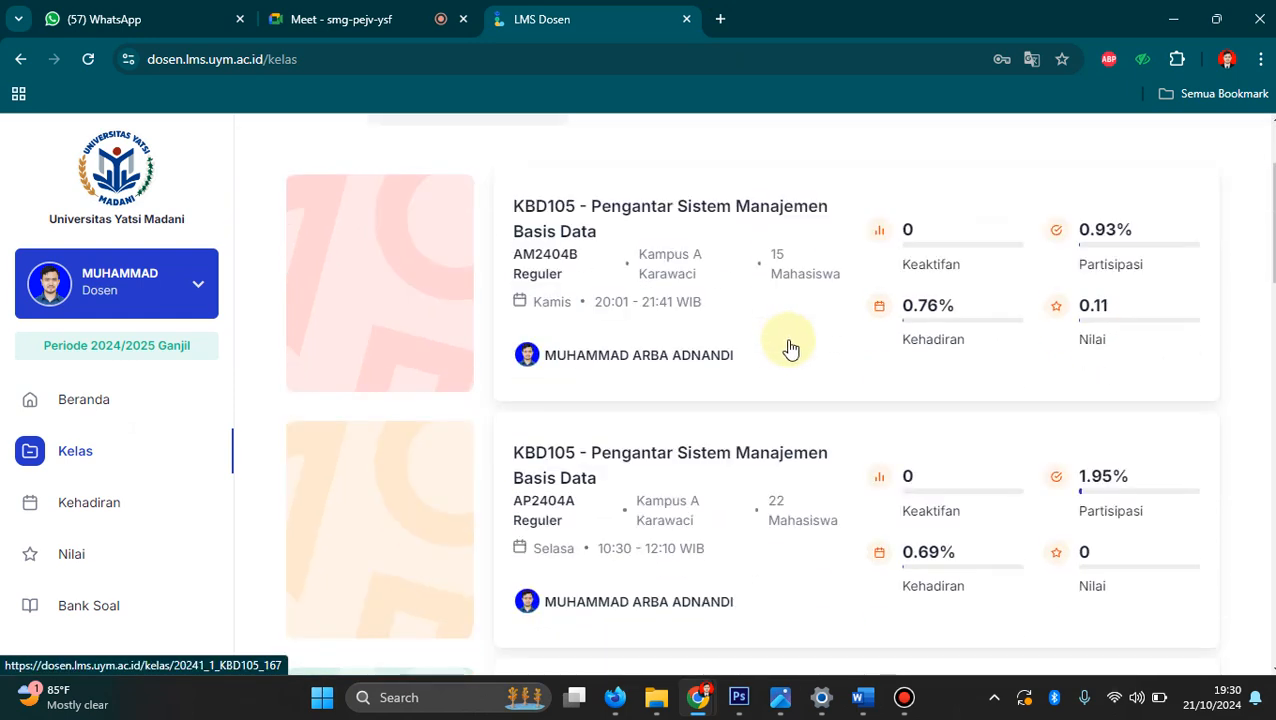
click(712, 226)
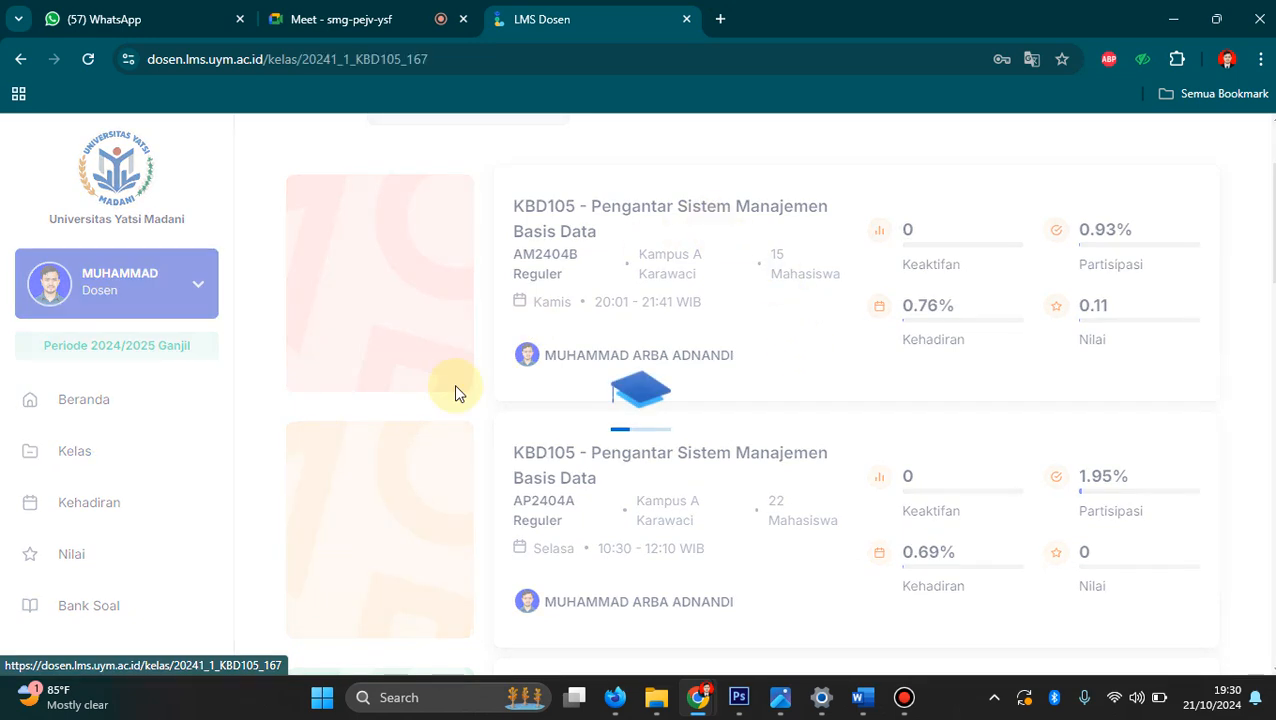
scroll(421, 470, down, 4)
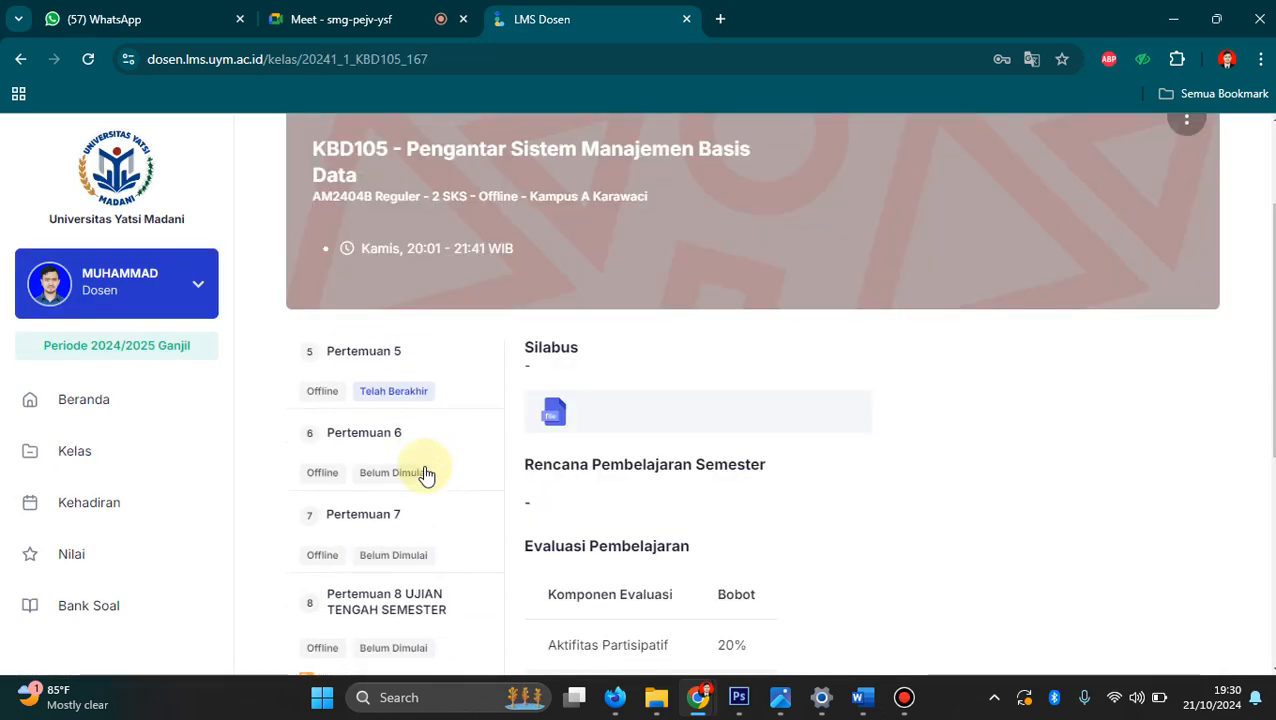
scroll(418, 532, down, 2)
click(415, 520)
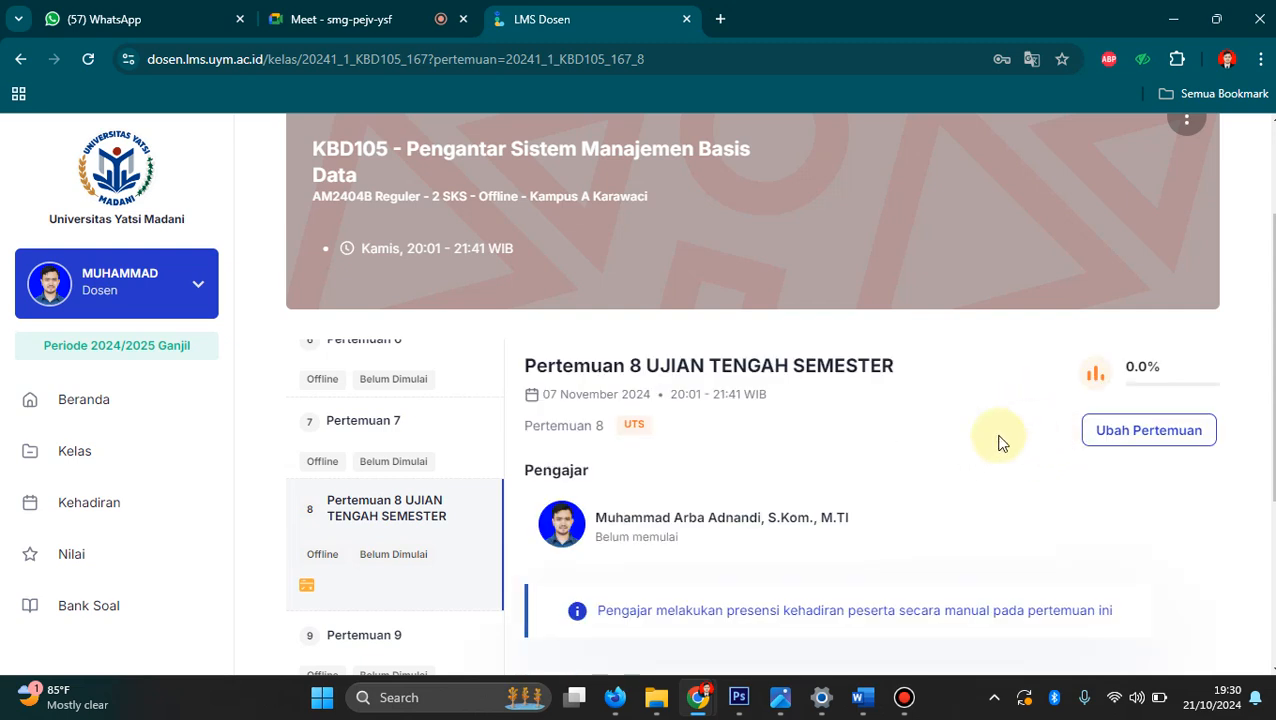
Open the UTS exam's settings in Pertemuan 8, check its display status and schedule, and save them.
scroll(998, 440, down, 1)
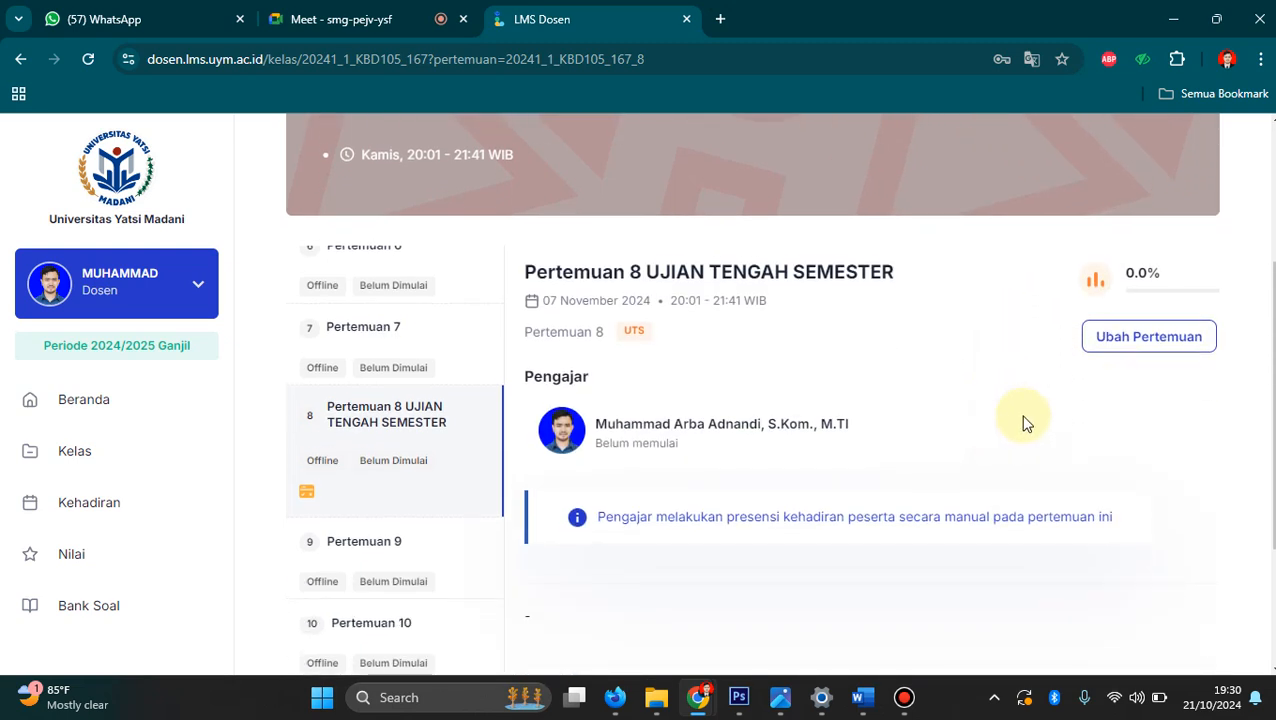
scroll(1022, 421, down, 2)
click(1183, 473)
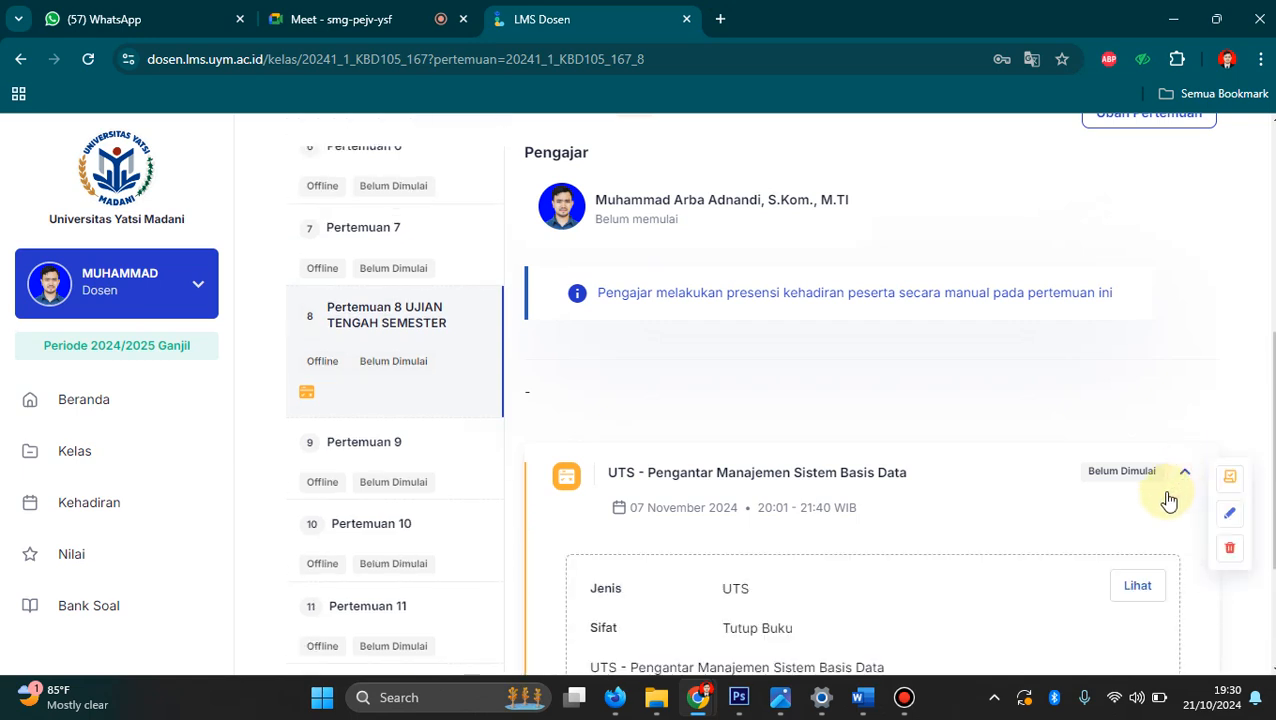
scroll(1190, 480, down, 2)
click(1228, 334)
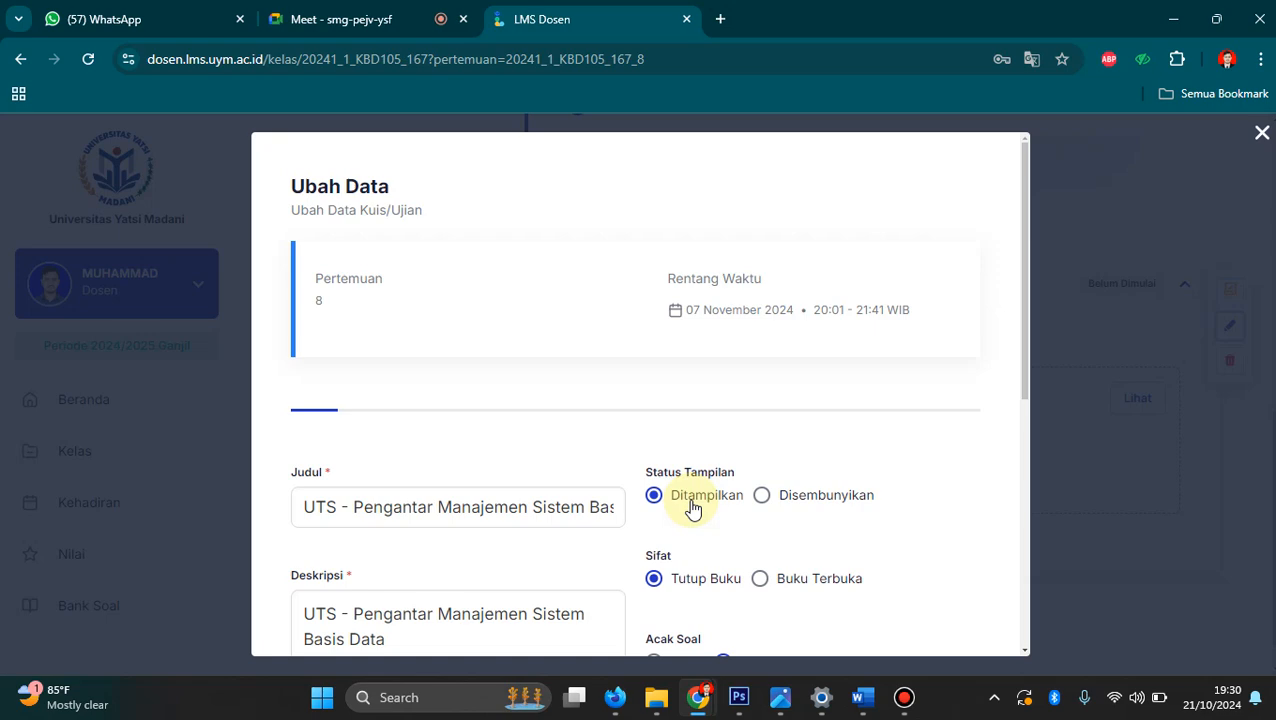
scroll(712, 484, down, 5)
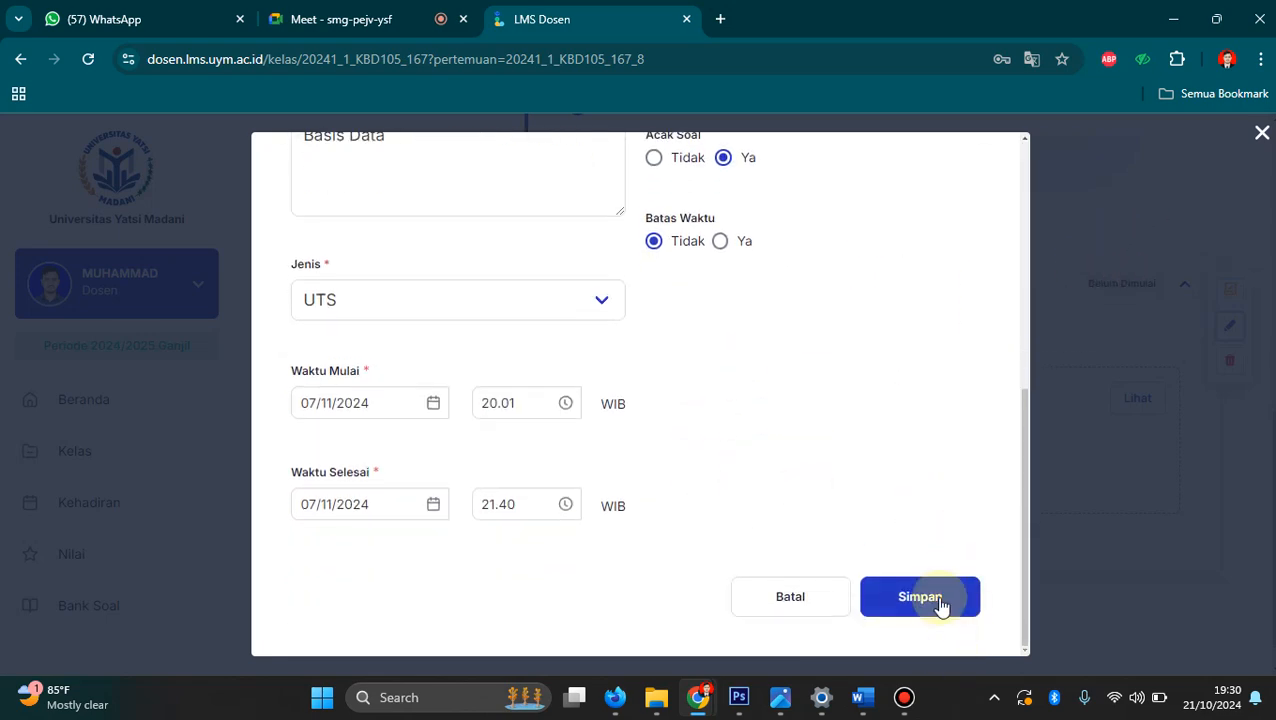
click(935, 600)
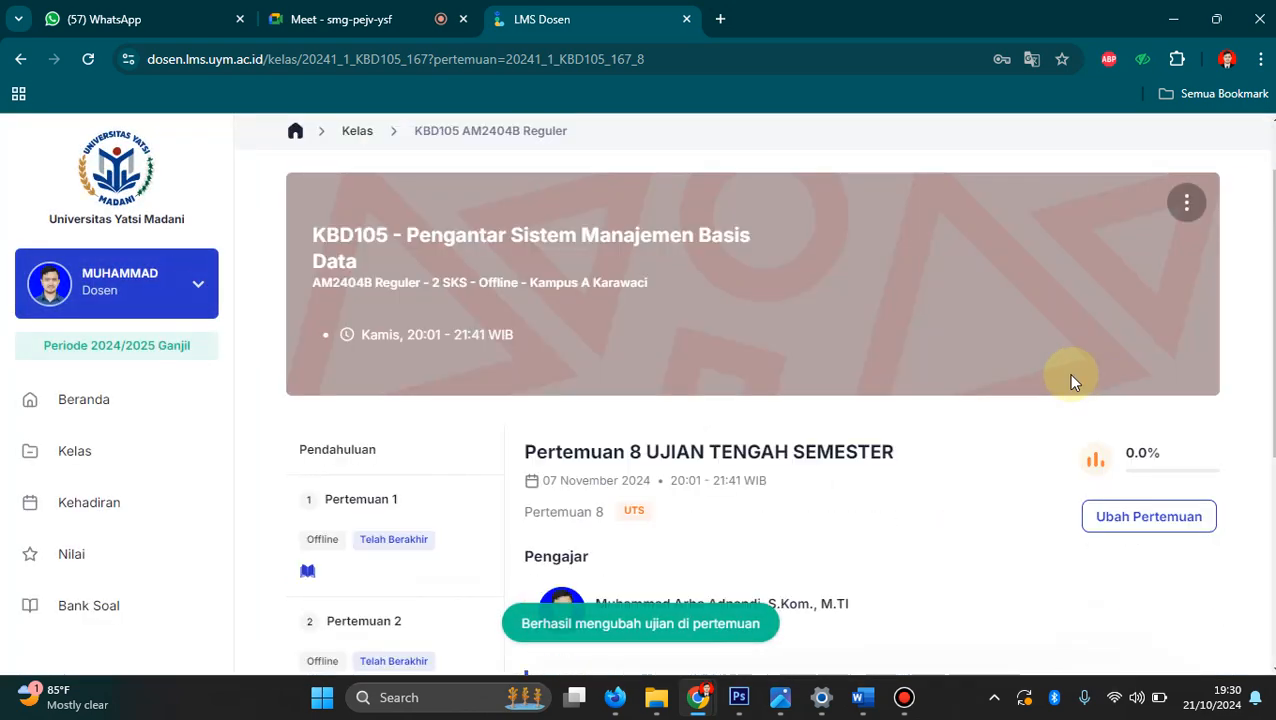
click(1100, 514)
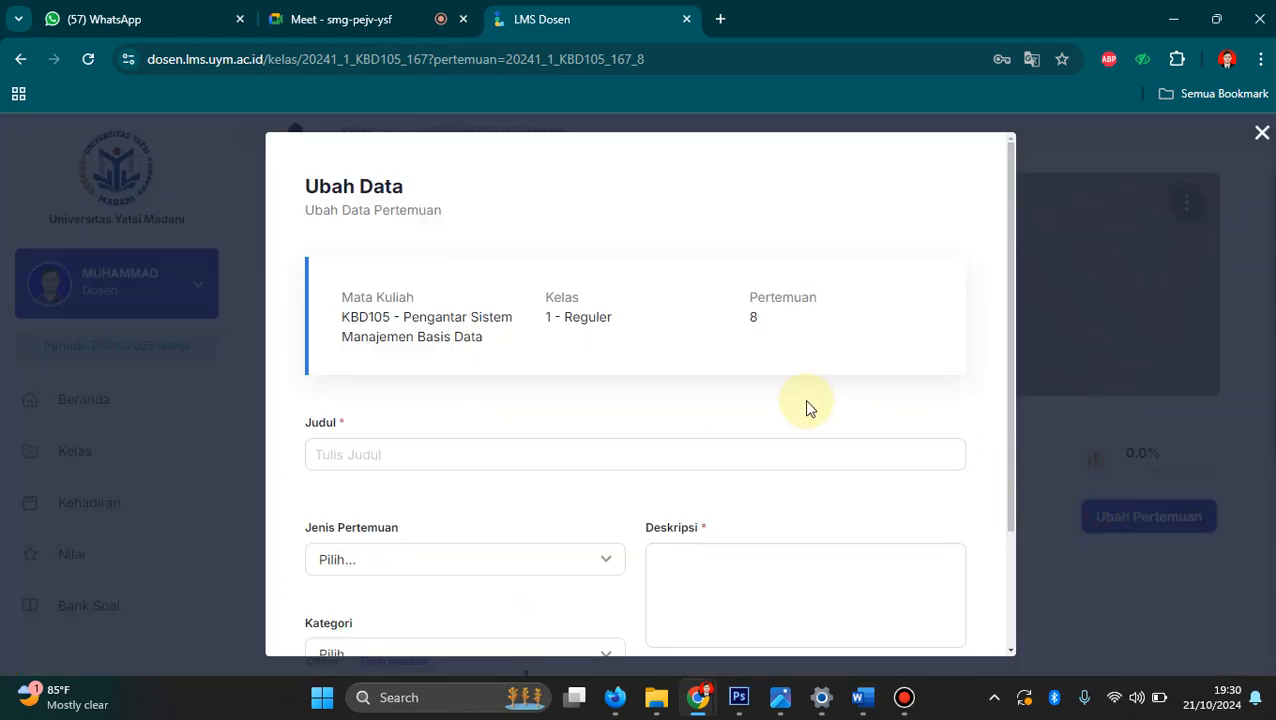
scroll(806, 405, down, 2)
scroll(806, 410, down, 1)
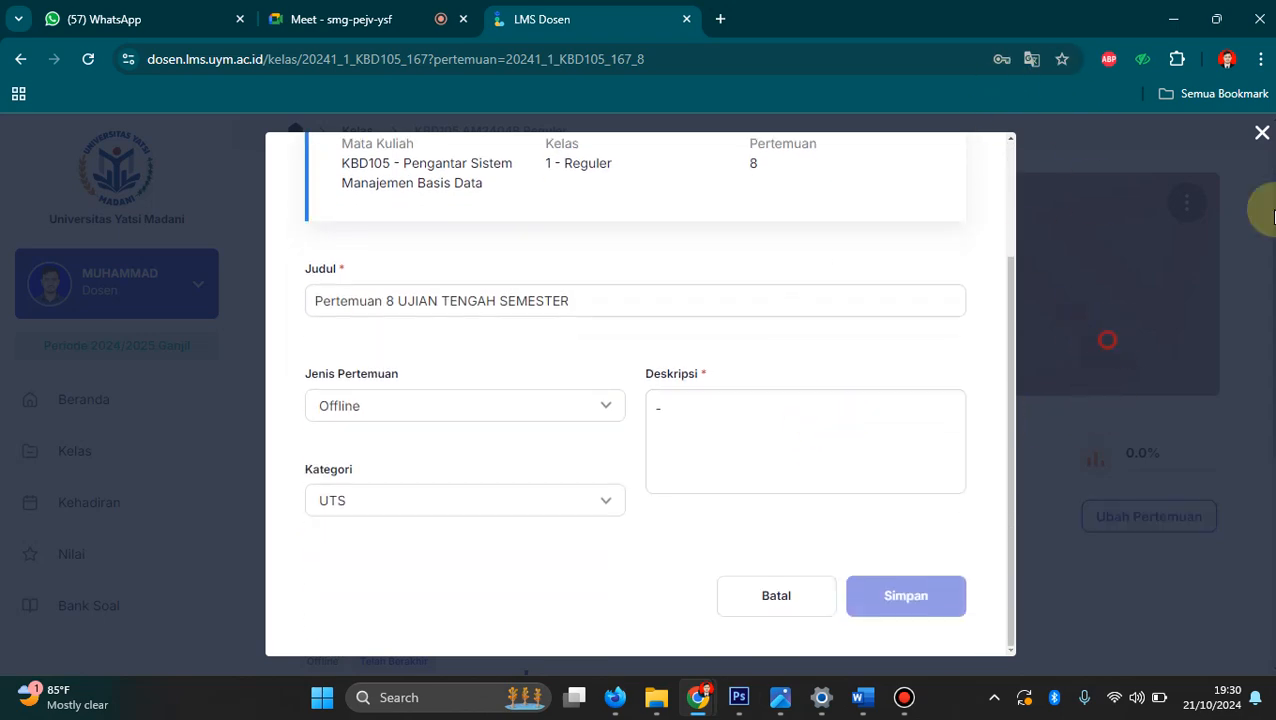
click(1262, 135)
Examine the display status and the start and end times in the settings of Pertemuan 8's UTS exam, and close them without saving.
scroll(1105, 440, down, 3)
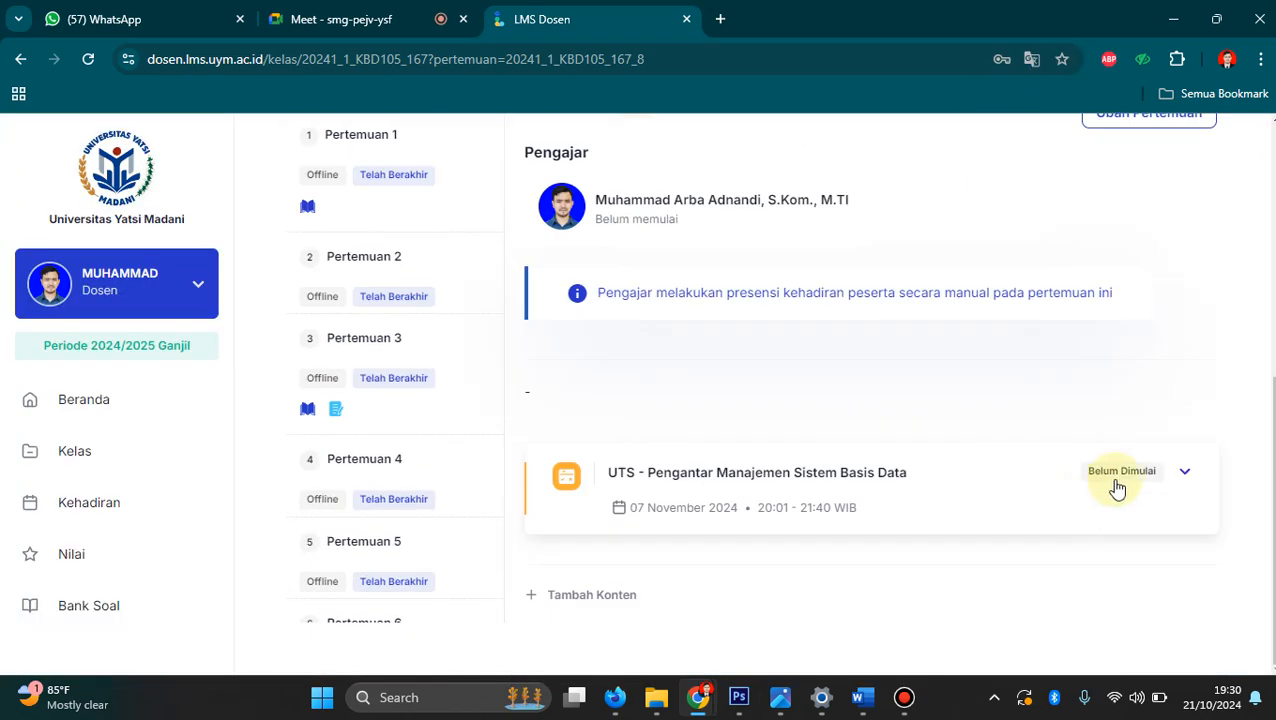
click(1120, 486)
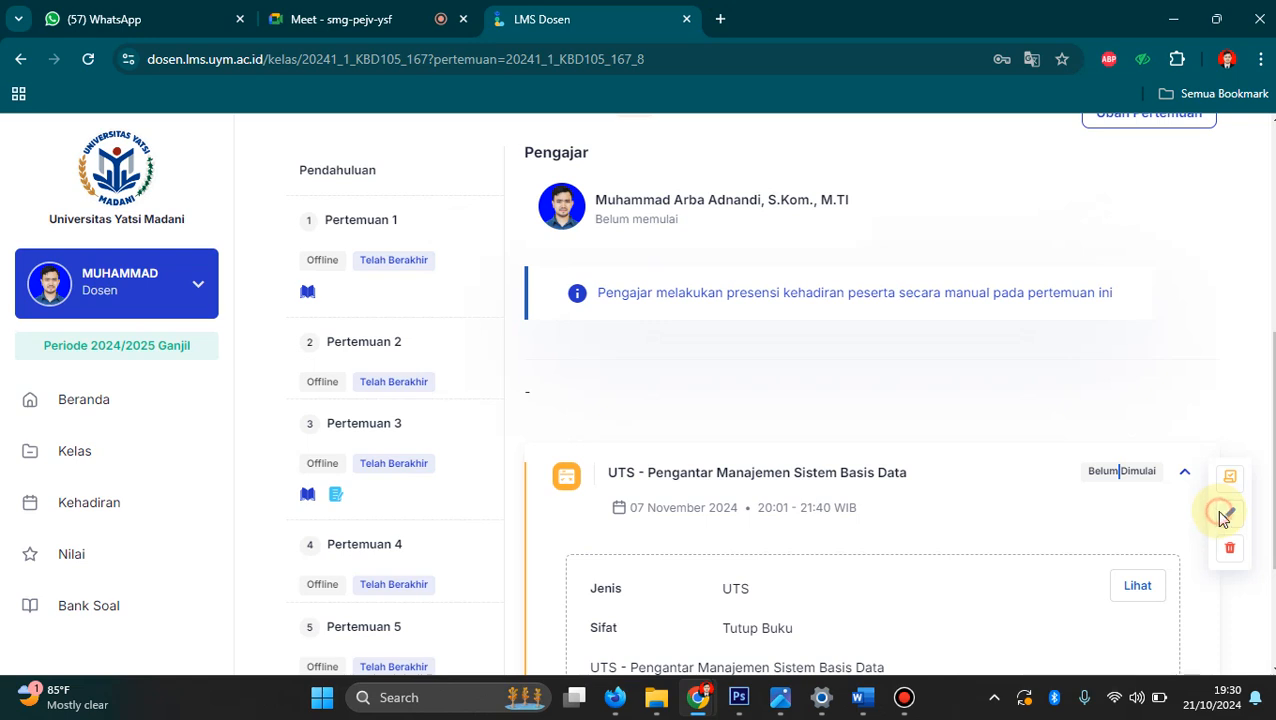
click(1228, 513)
scroll(700, 384, up, 5)
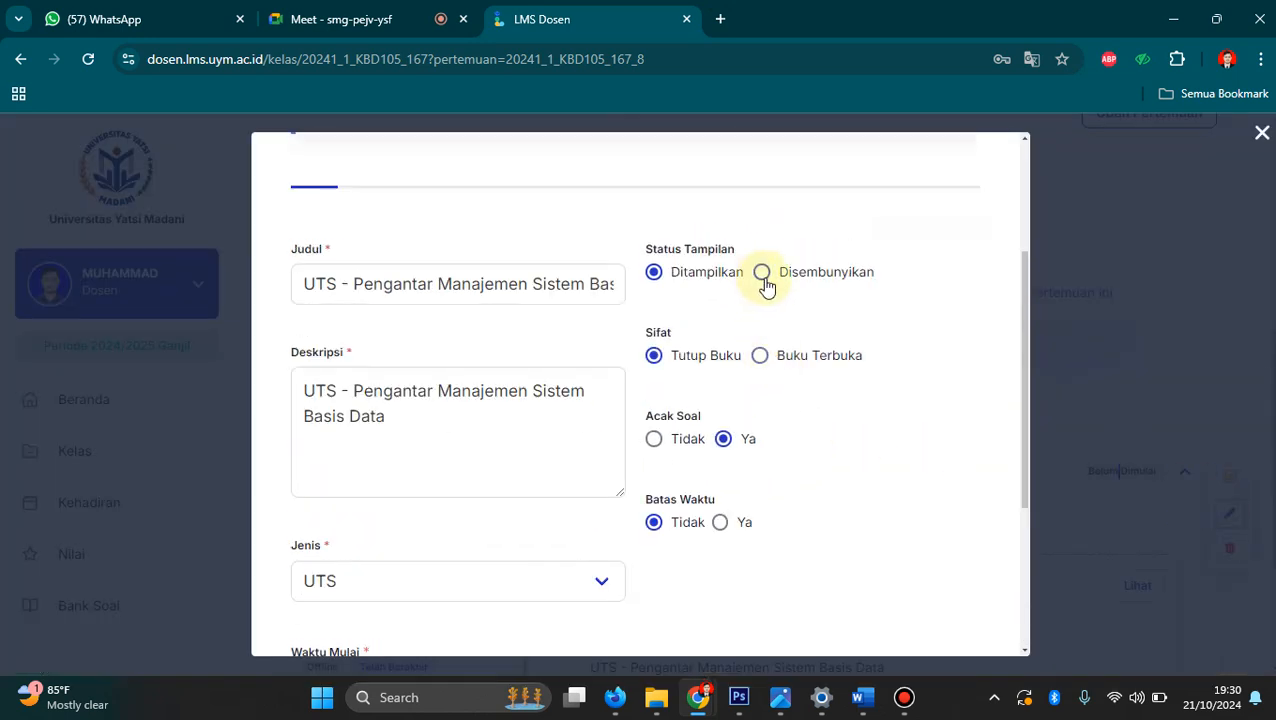
scroll(528, 389, down, 3)
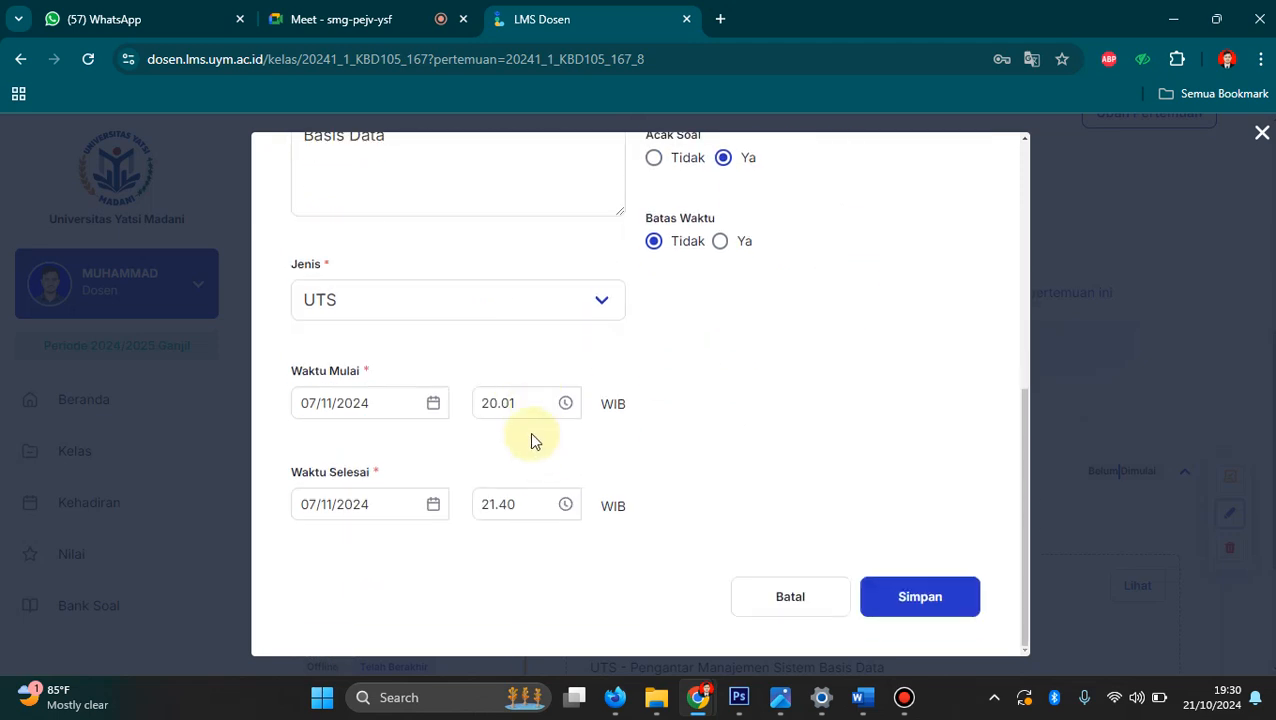
click(494, 421)
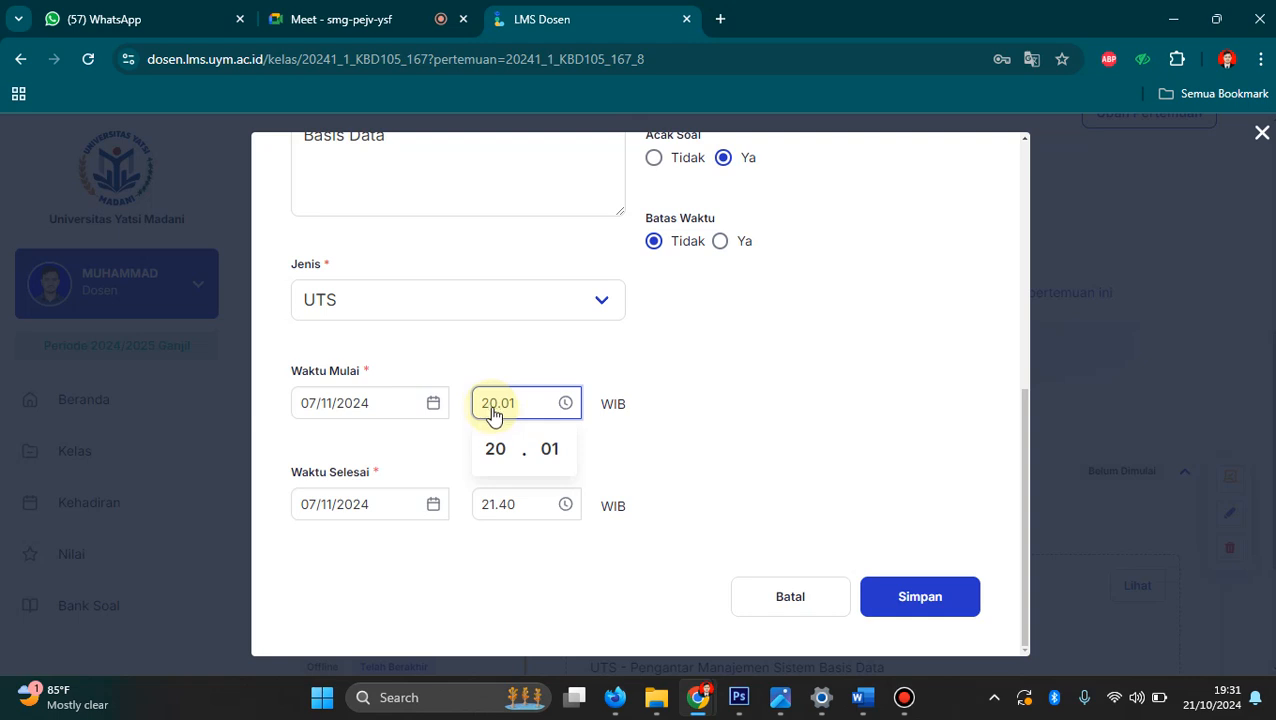
scroll(730, 240, up, 2)
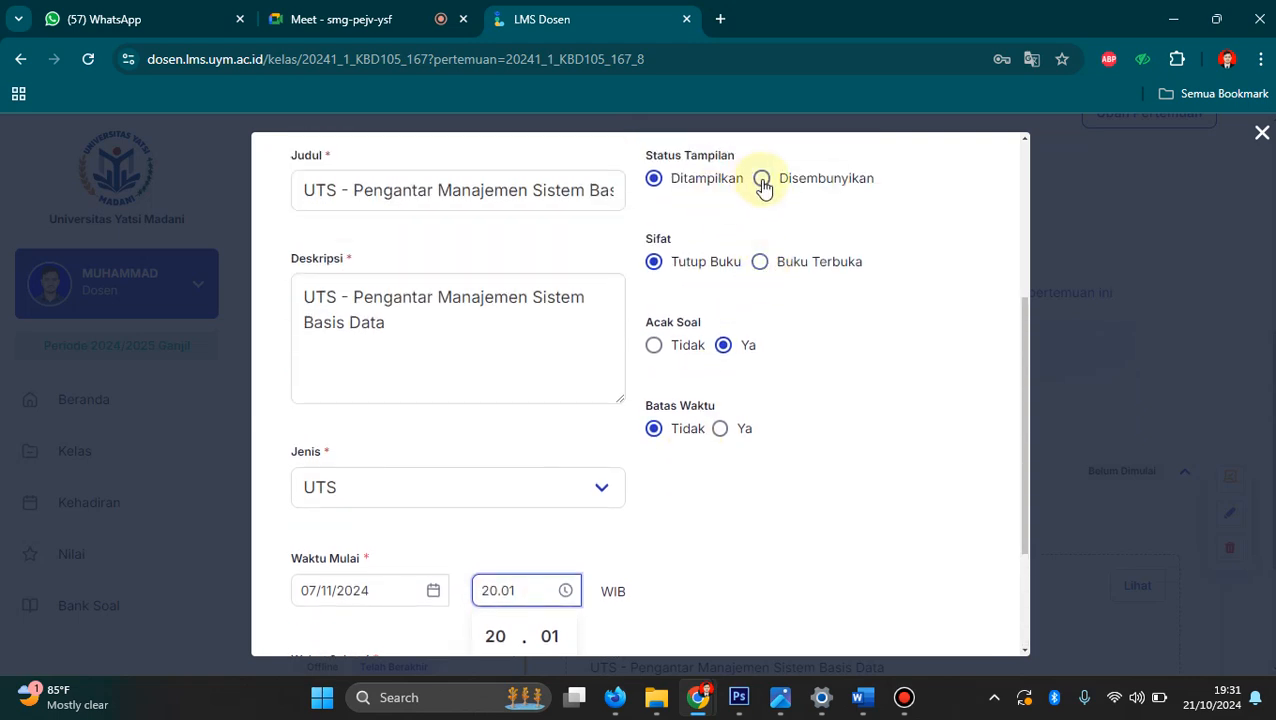
scroll(440, 500, down, 2)
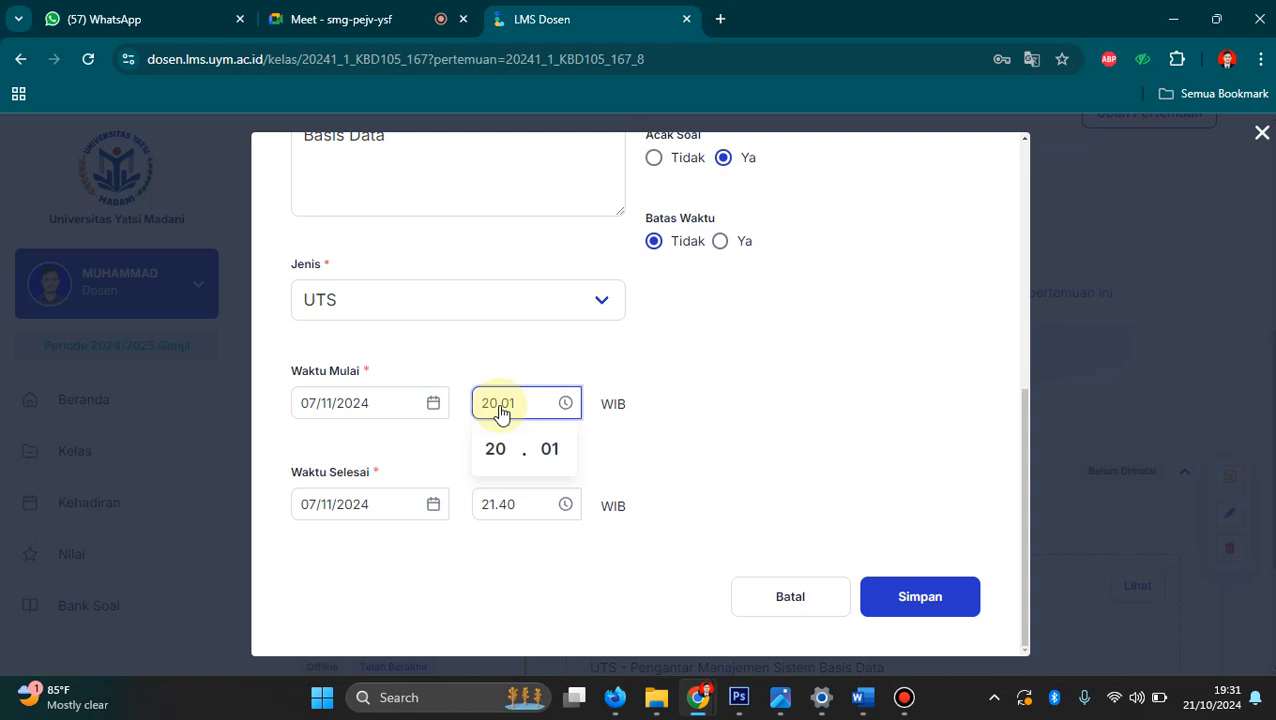
scroll(530, 425, up, 5)
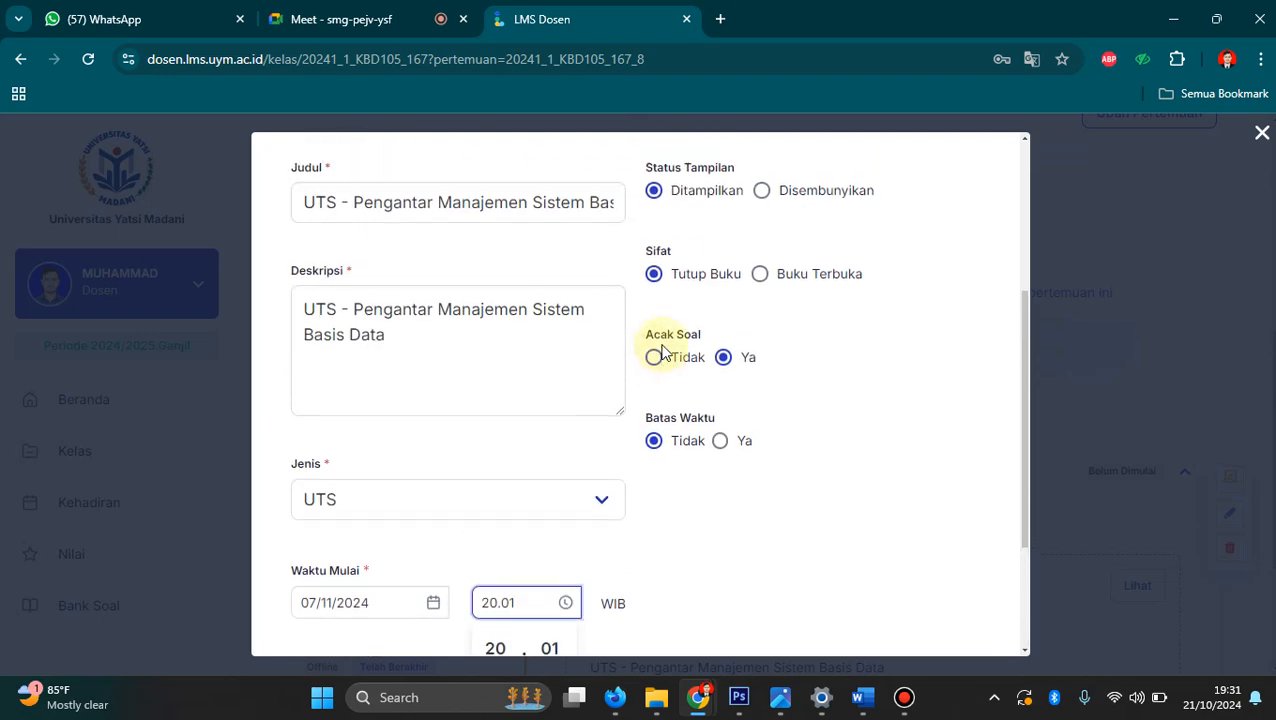
click(1262, 132)
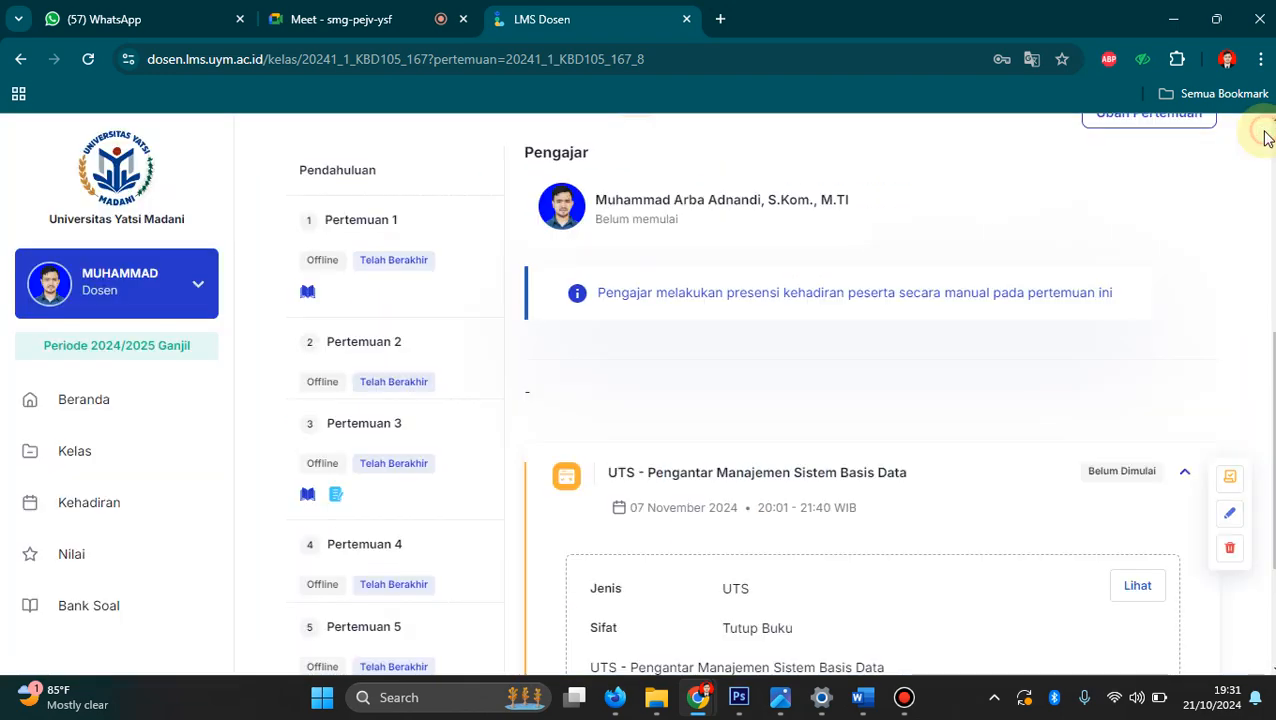
Switch to the Google Meet call to check on the participants, and return to the LMS class page.
scroll(883, 402, up, 2)
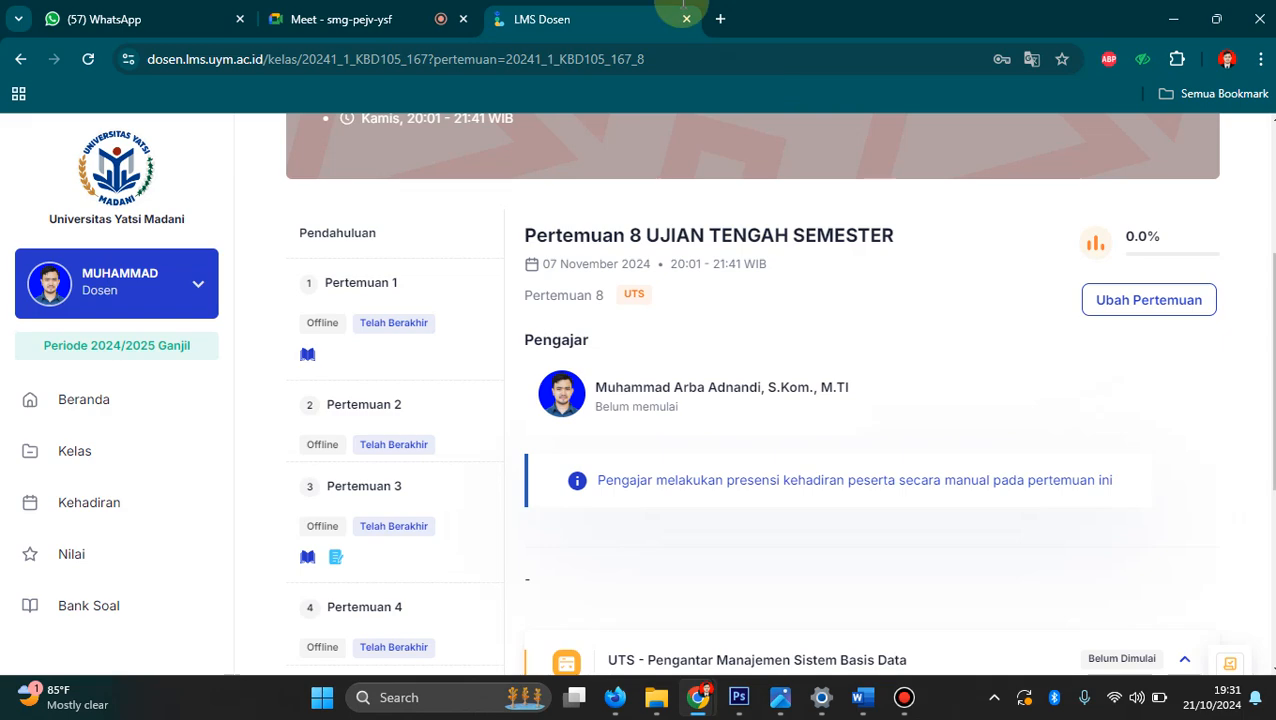
click(438, 10)
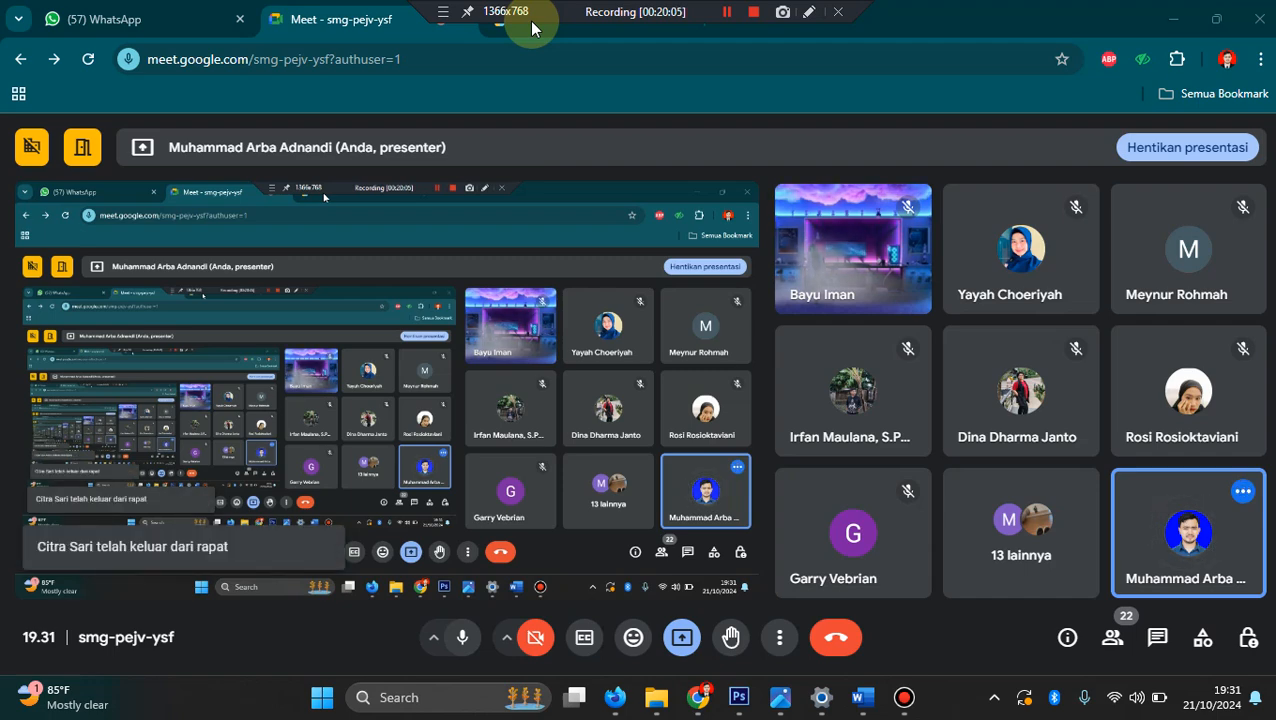
click(640, 14)
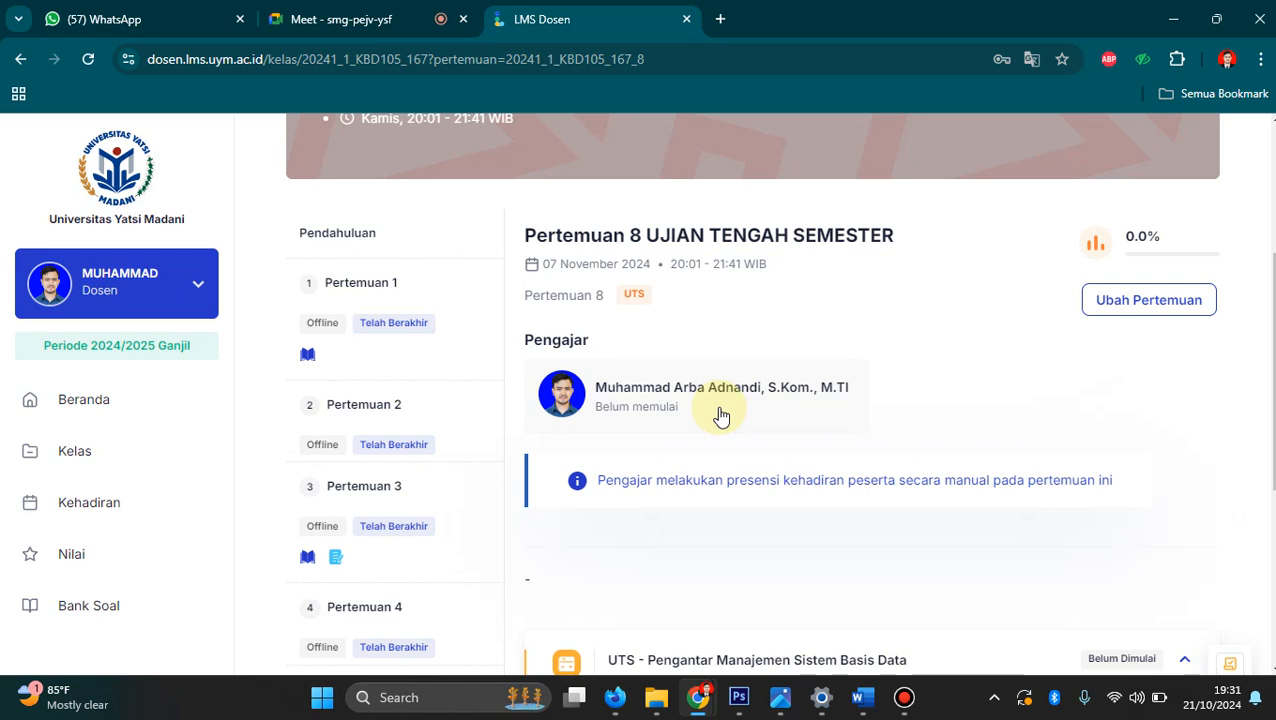
scroll(892, 413, down, 3)
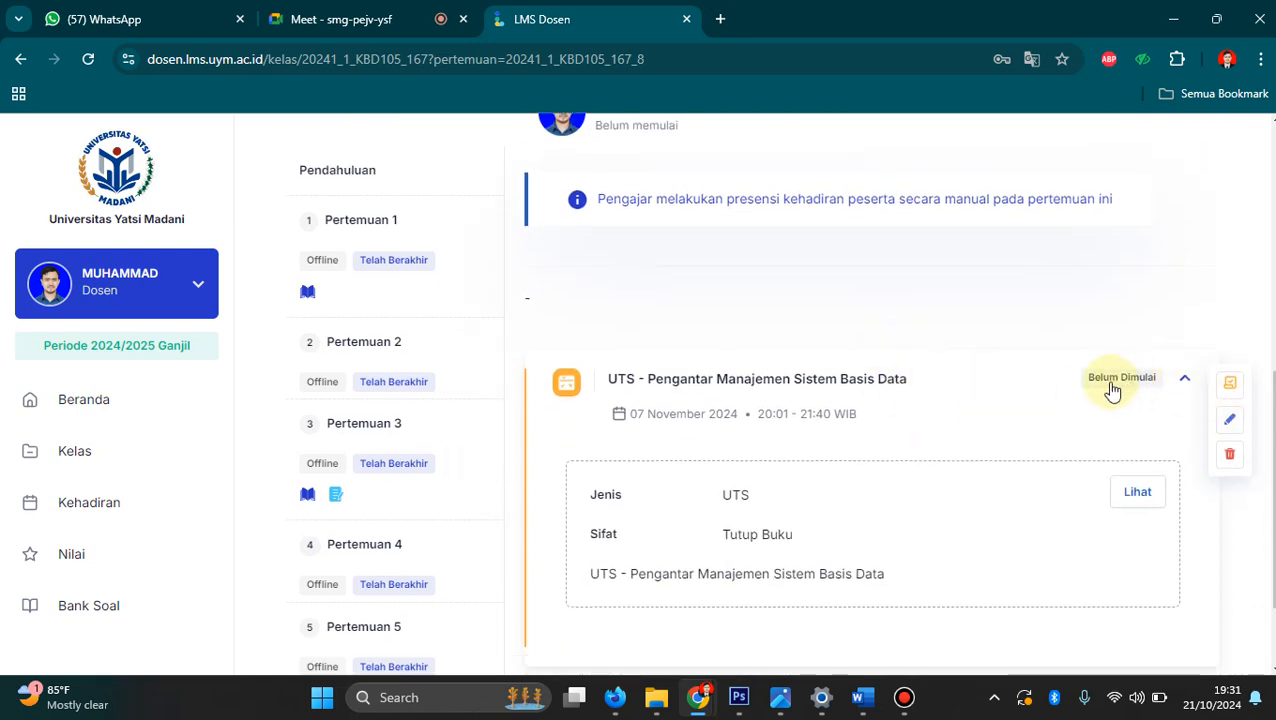
click(1231, 420)
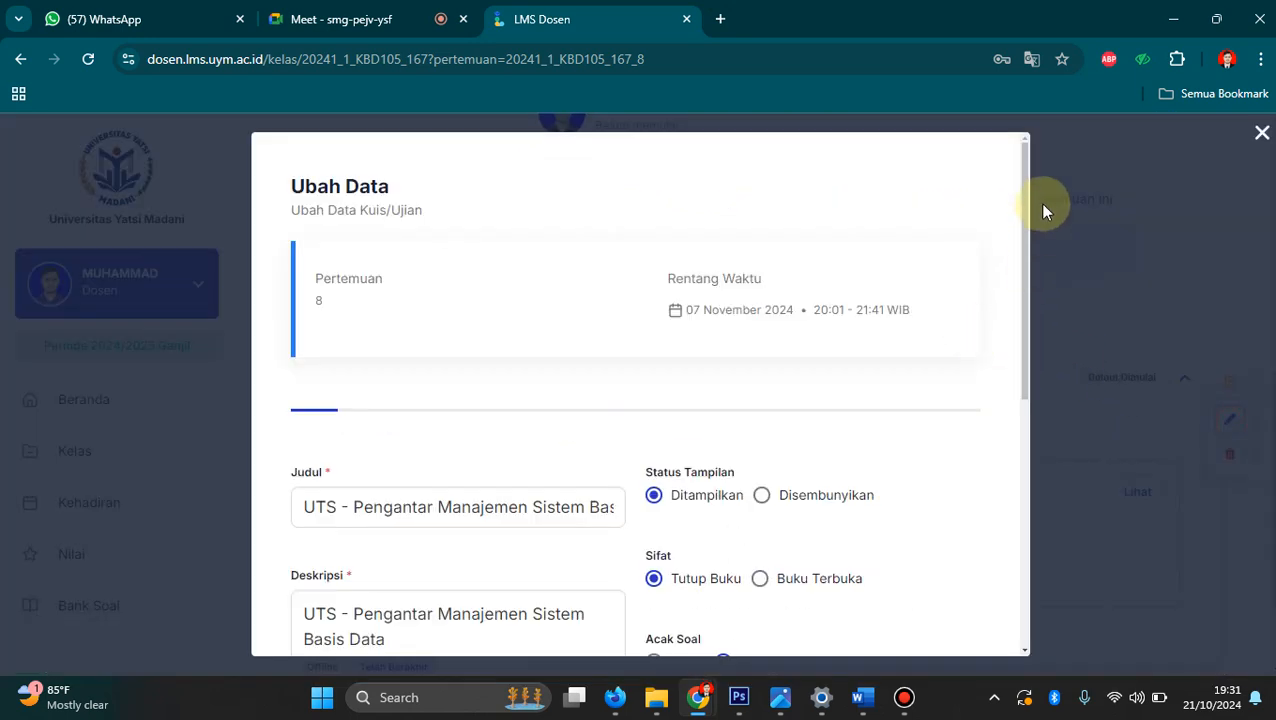
click(1260, 133)
Open the page of Pertemuan 8's UTS exam and review its Info Kuis/Ujian details.
scroll(1131, 347, down, 3)
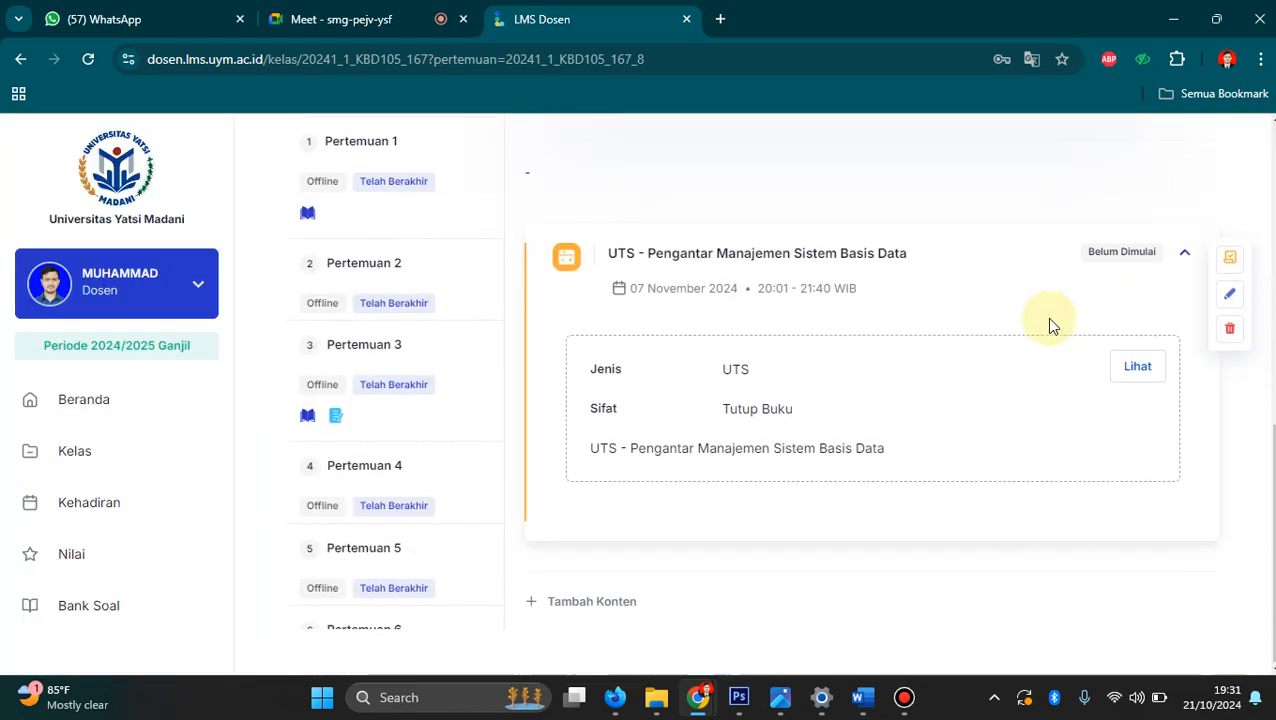
click(1138, 361)
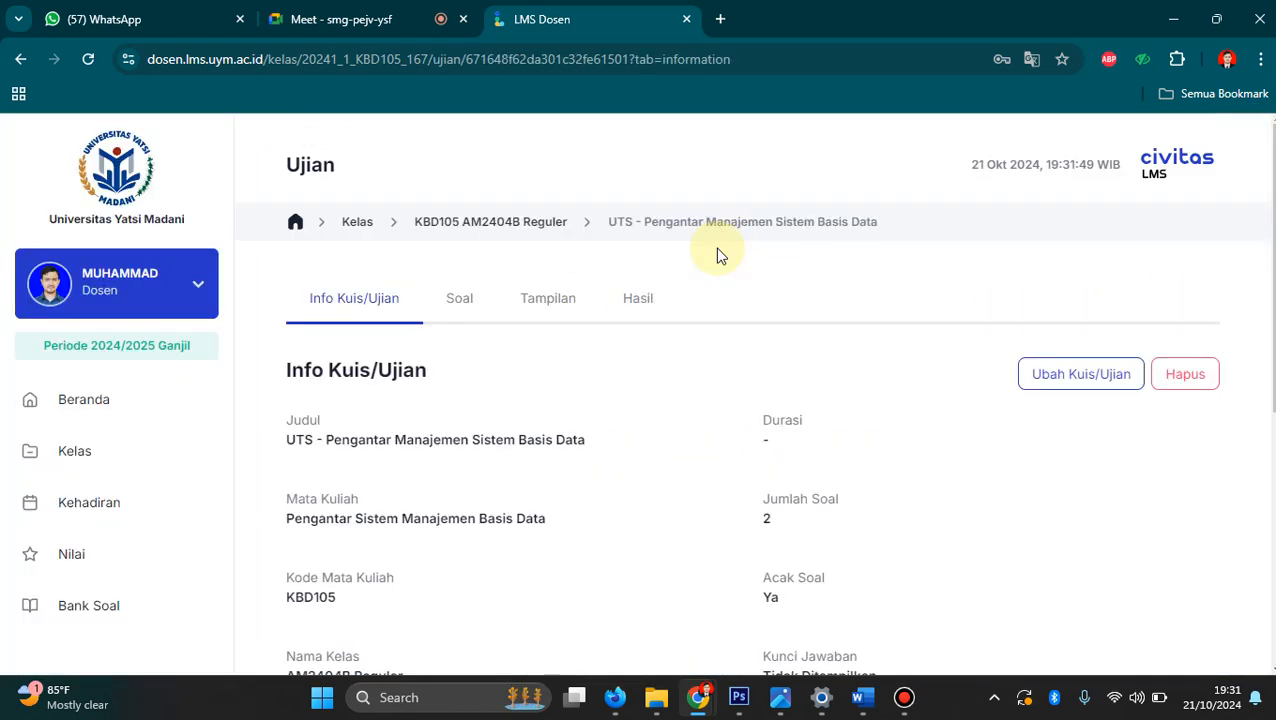
scroll(698, 285, down, 1)
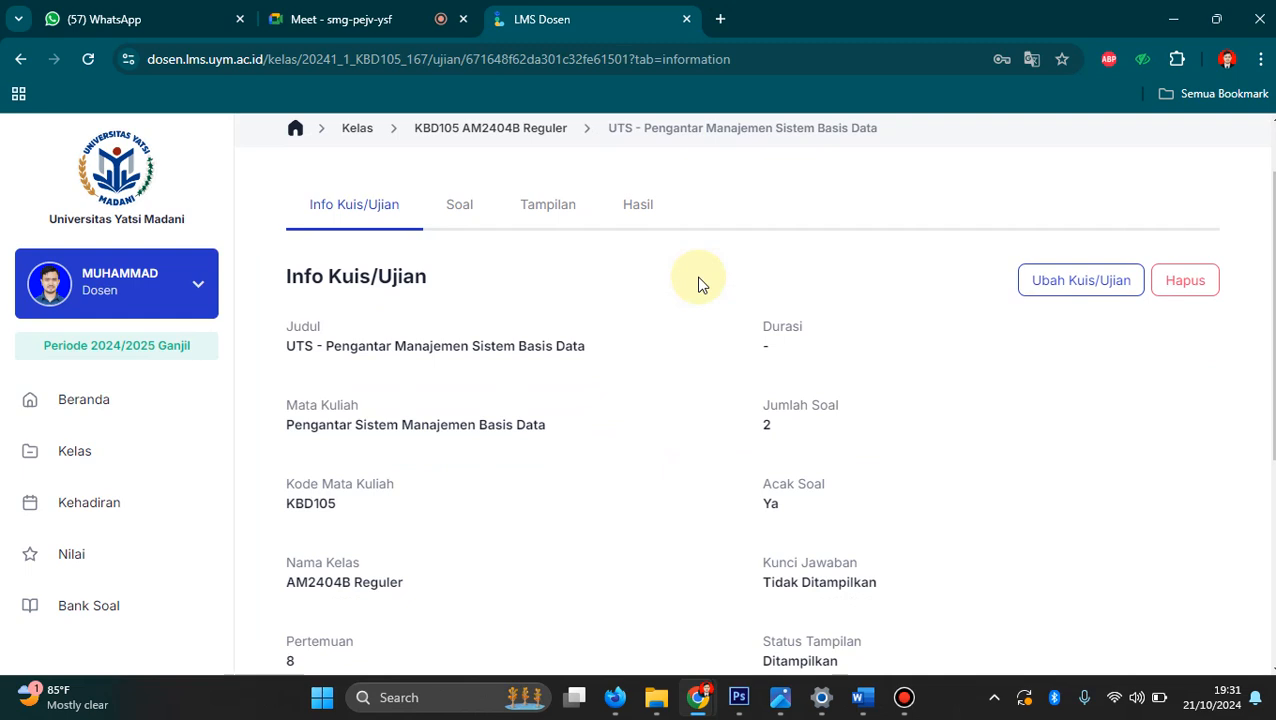
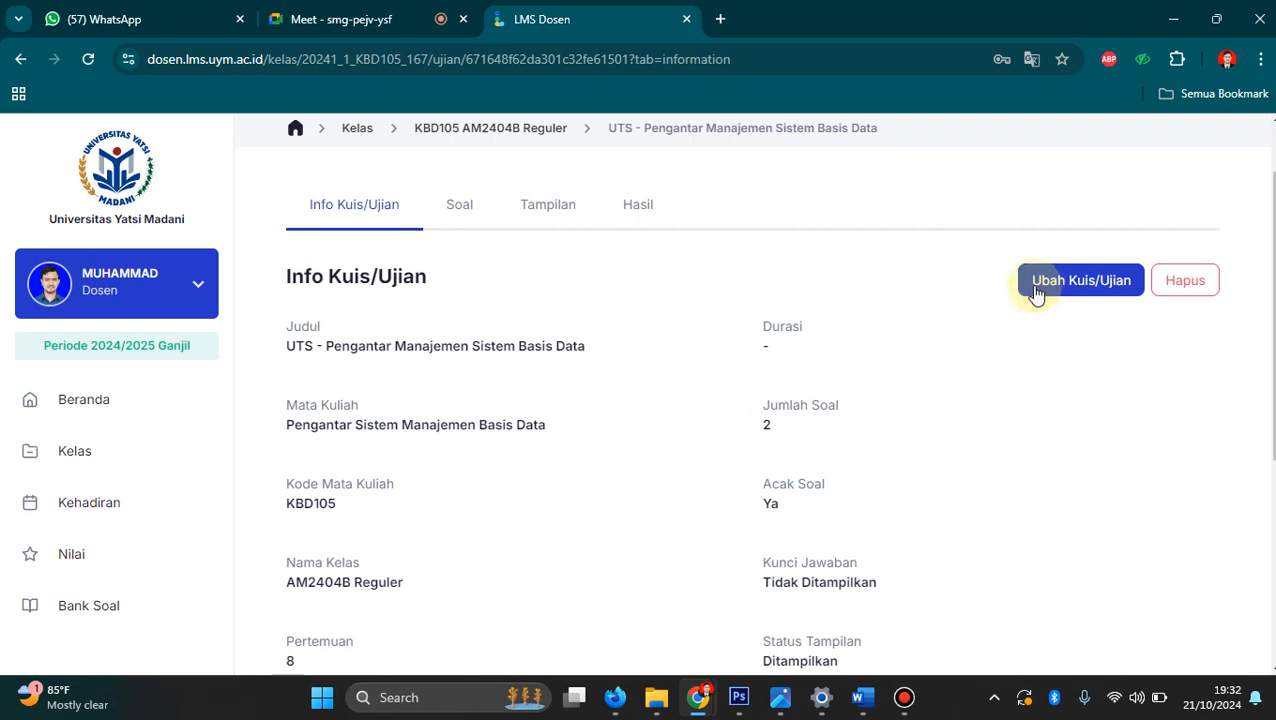
scroll(846, 358, down, 3)
scroll(846, 358, up, 4)
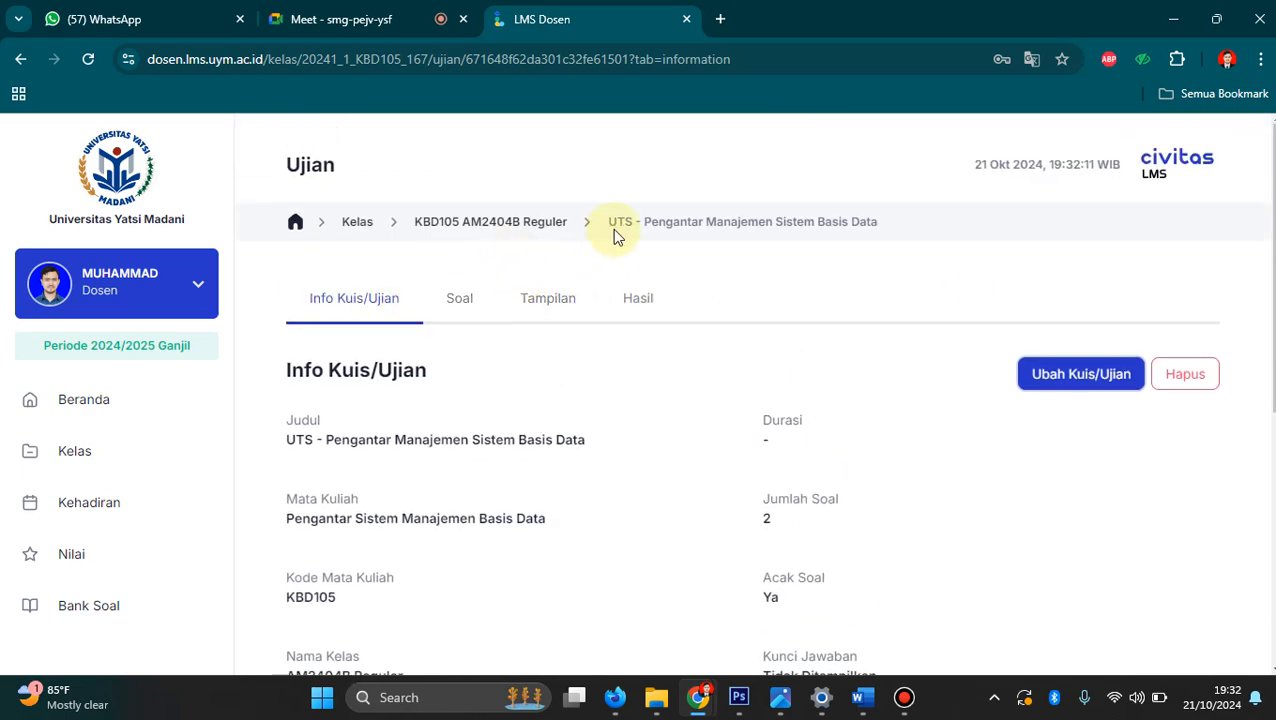
Go back to the AM2404B Reguler class page and reopen the UTS exam from Pertemuan 8.
click(505, 221)
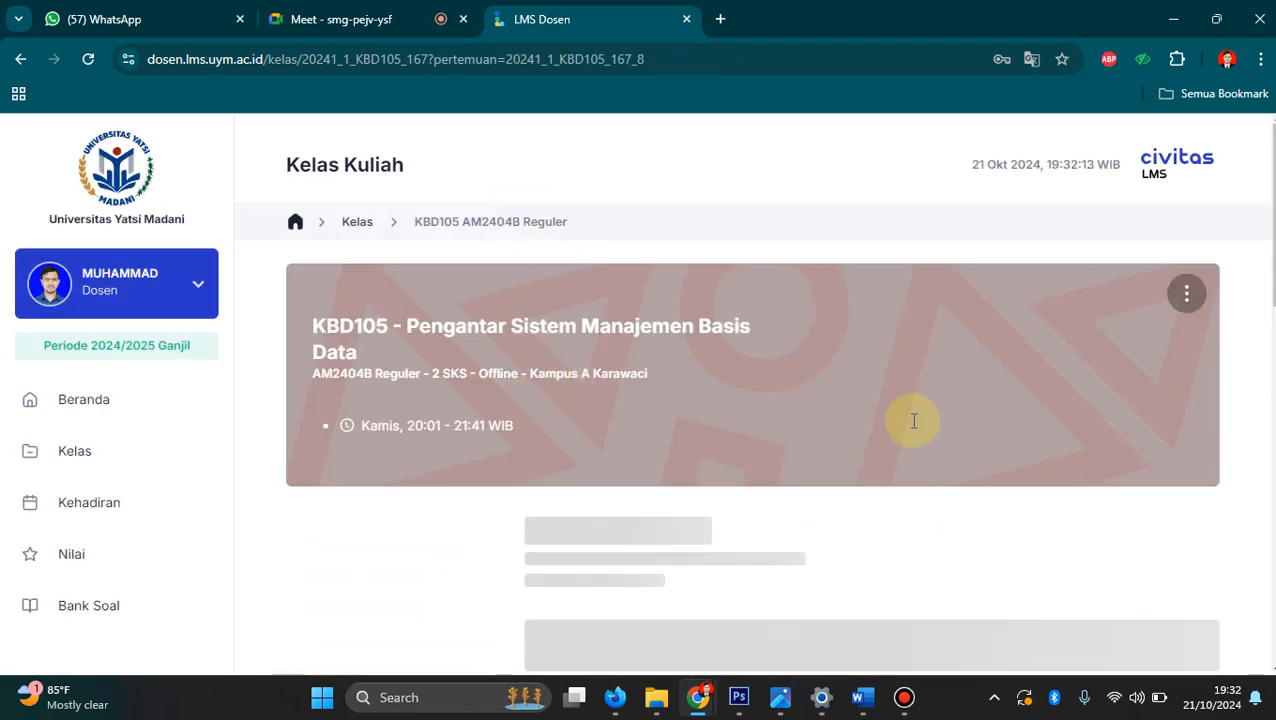
scroll(806, 450, down, 3)
scroll(1110, 390, down, 2)
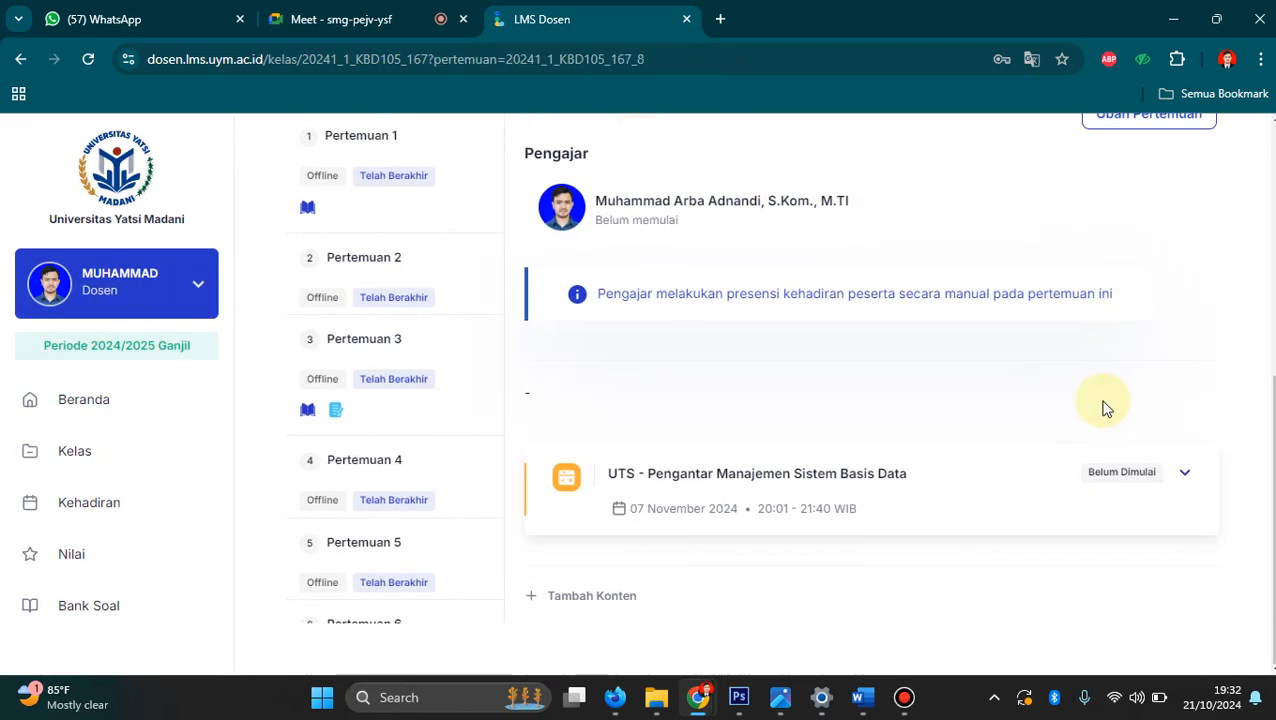
click(1139, 472)
click(1132, 507)
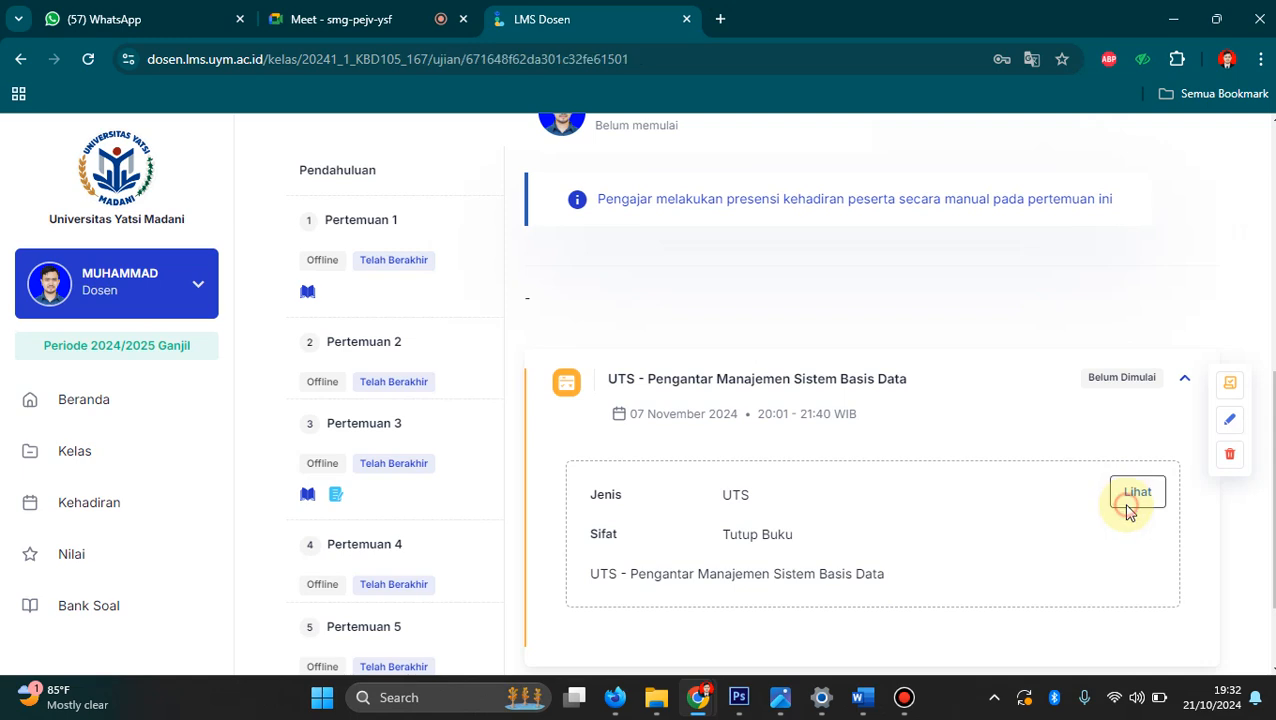
Edit the exam's settings, changing Jenis to Remedial and choosing UTS - Pengantar Manajemen Sistem Basis Data as Ujian Utama.
scroll(573, 364, down, 1)
click(1051, 287)
scroll(704, 379, down, 4)
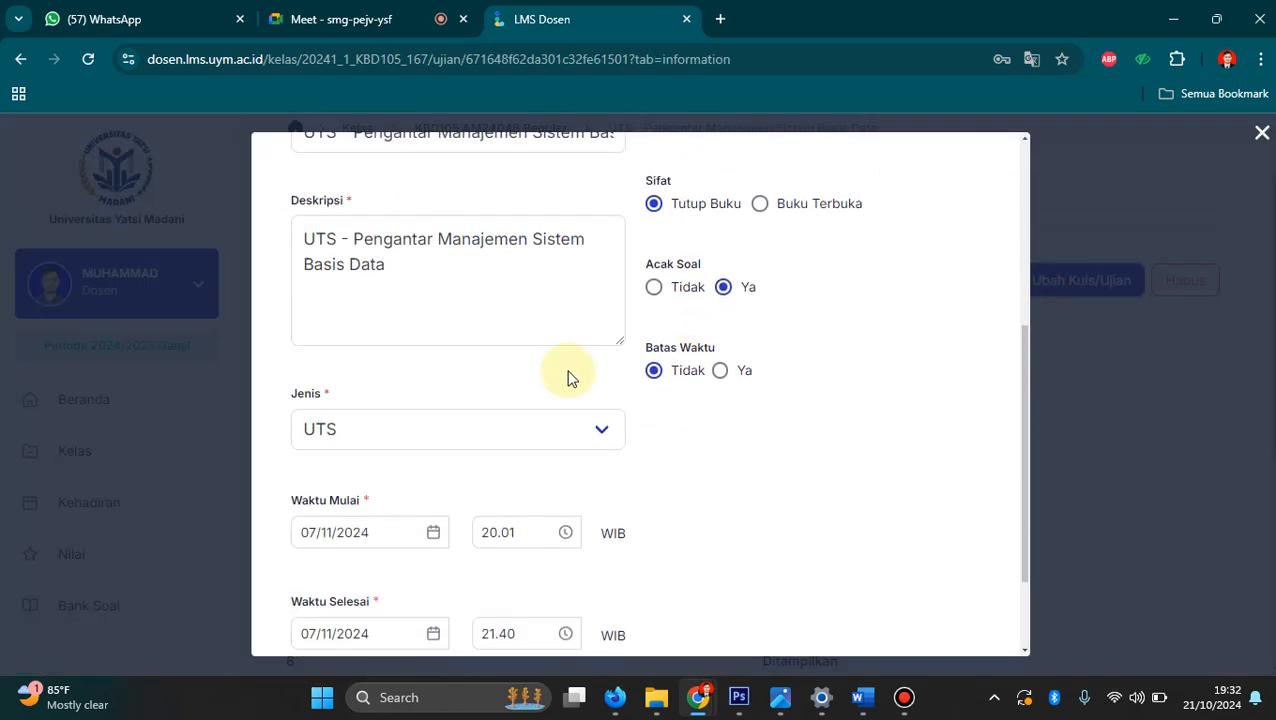
scroll(596, 298, up, 1)
scroll(596, 298, up, 1)
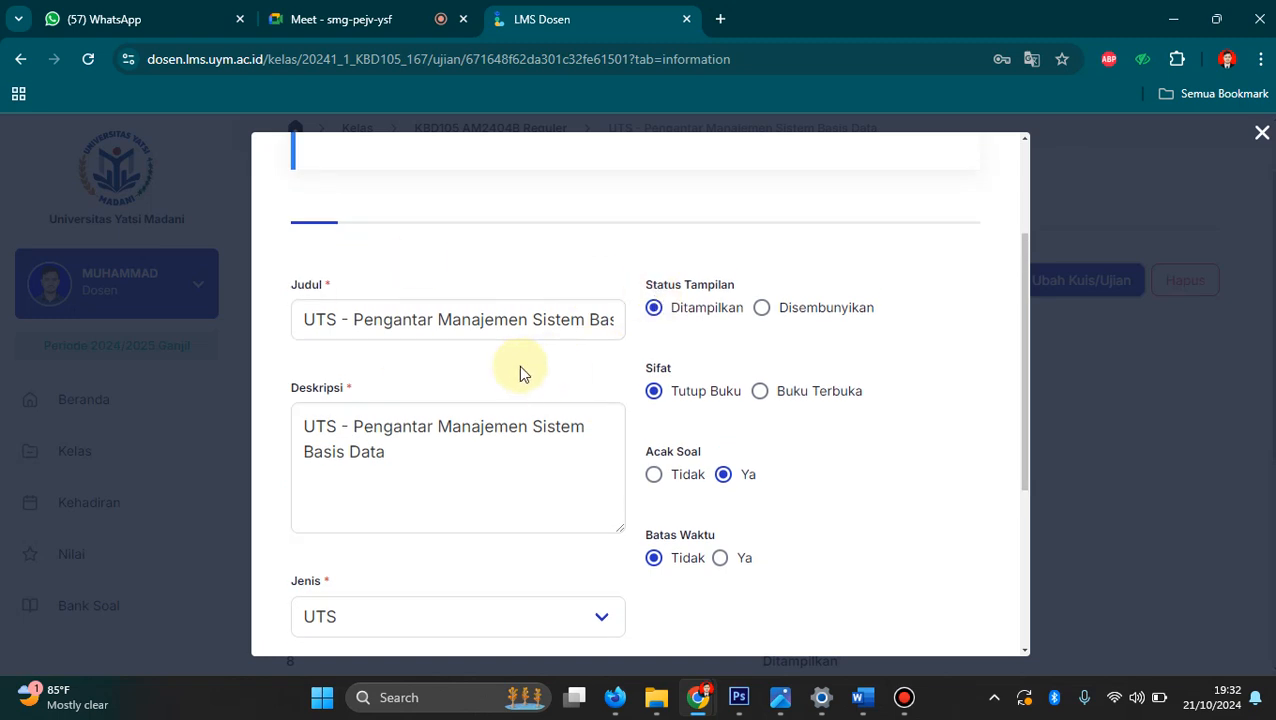
scroll(600, 348, down, 1)
scroll(598, 348, down, 3)
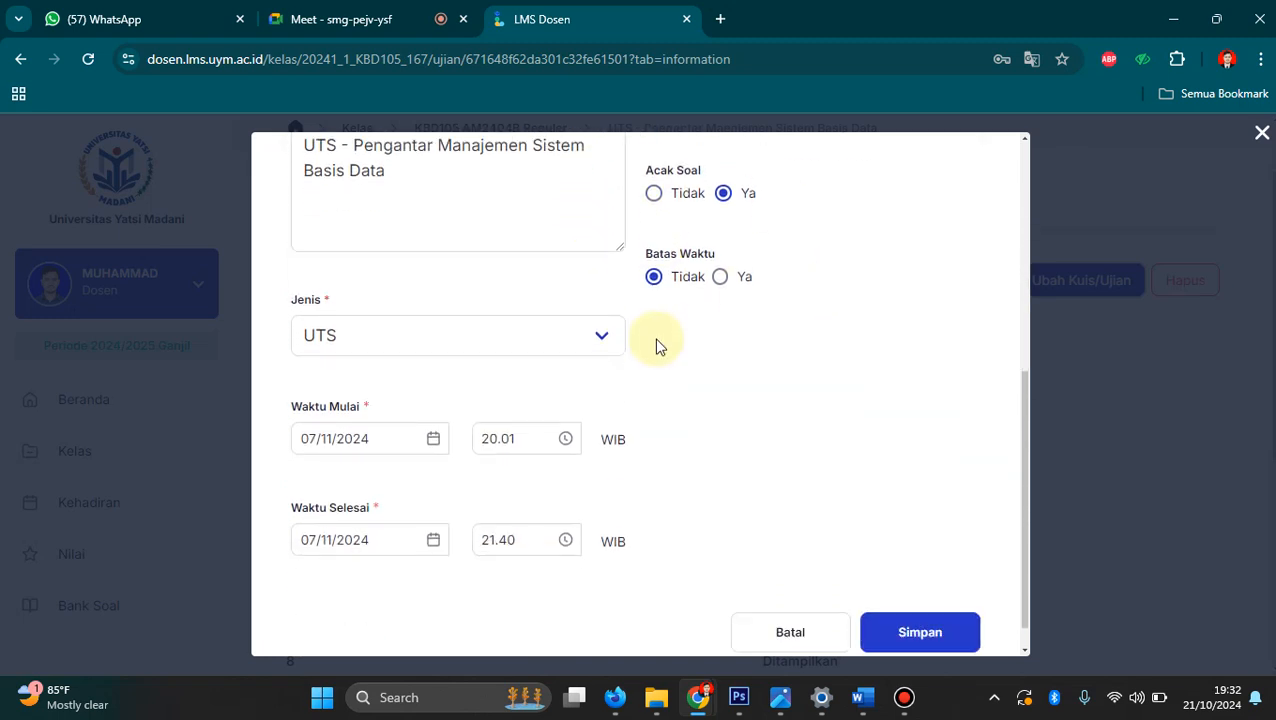
click(602, 350)
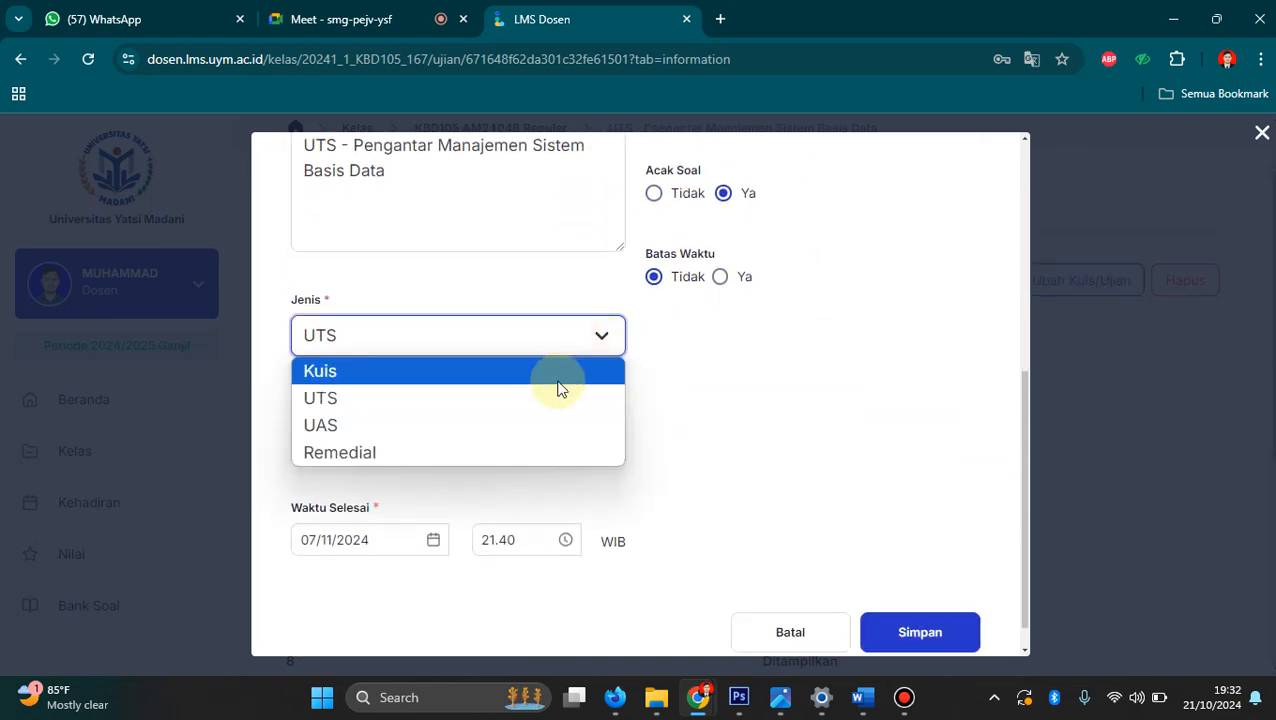
click(506, 452)
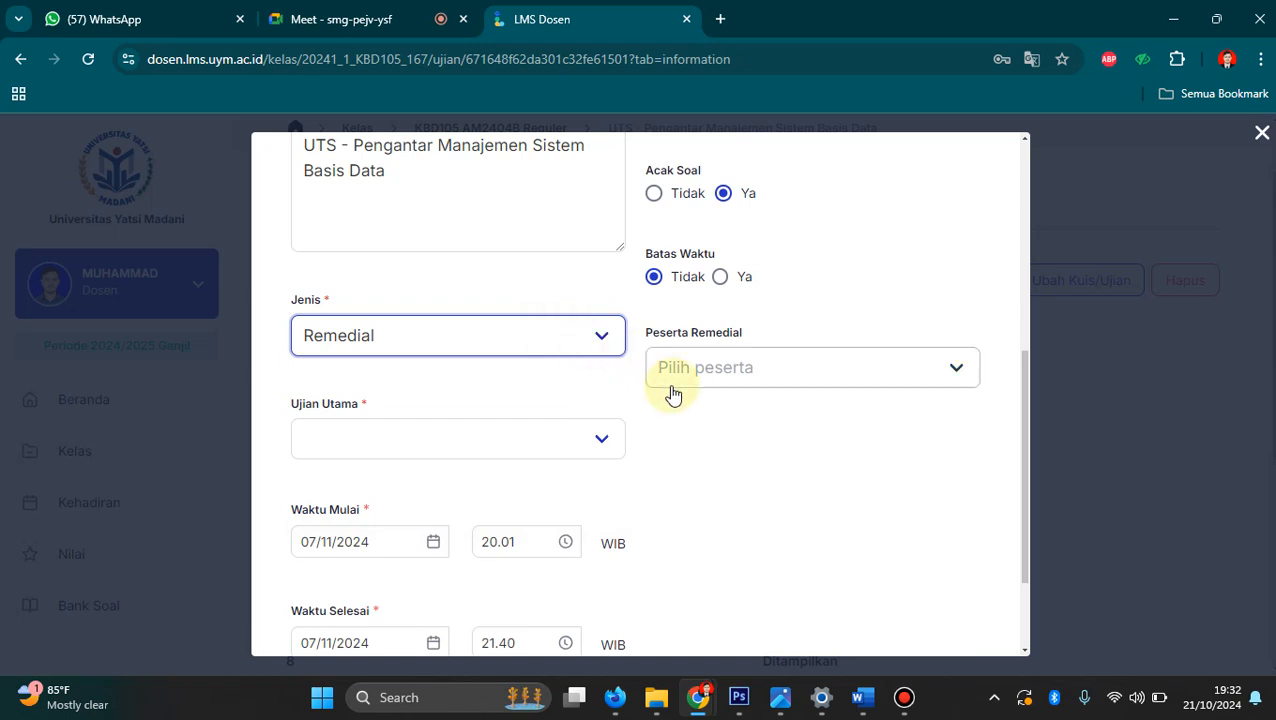
click(557, 446)
click(535, 476)
Add two students from the class as Peserta Remedial and save the exam's changes.
click(908, 377)
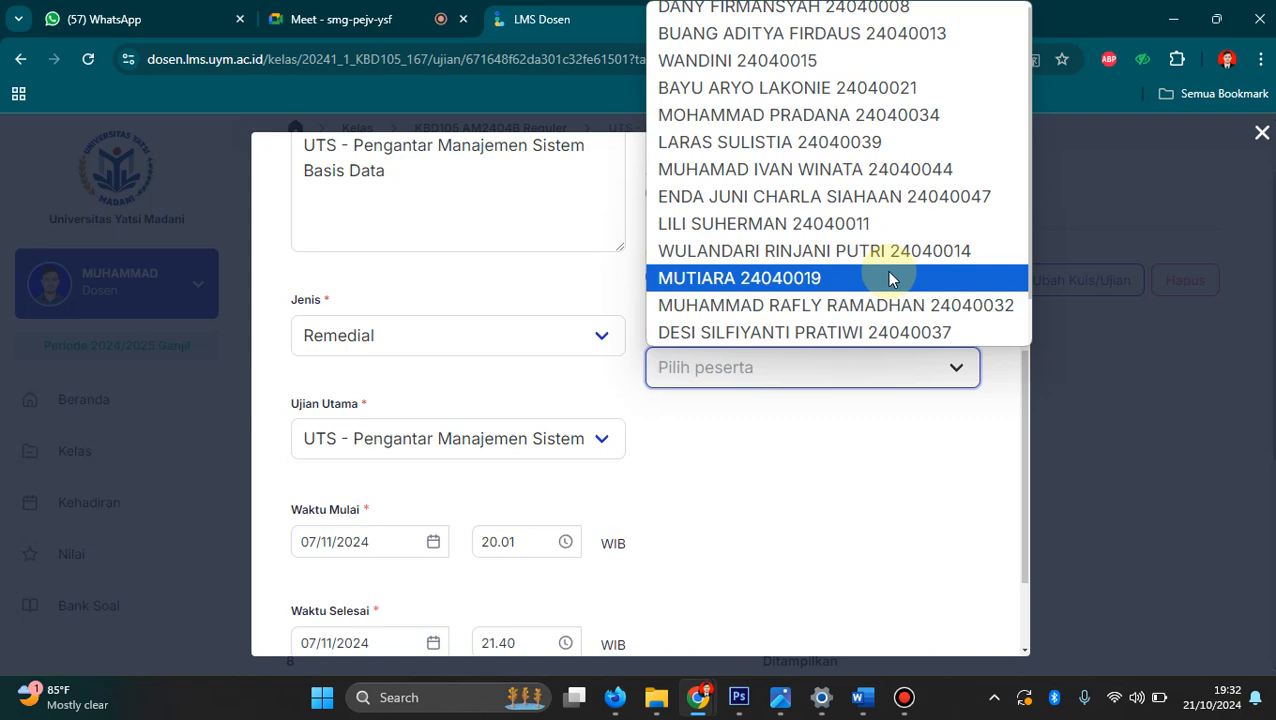
click(765, 142)
click(957, 385)
scroll(805, 289, down, 1)
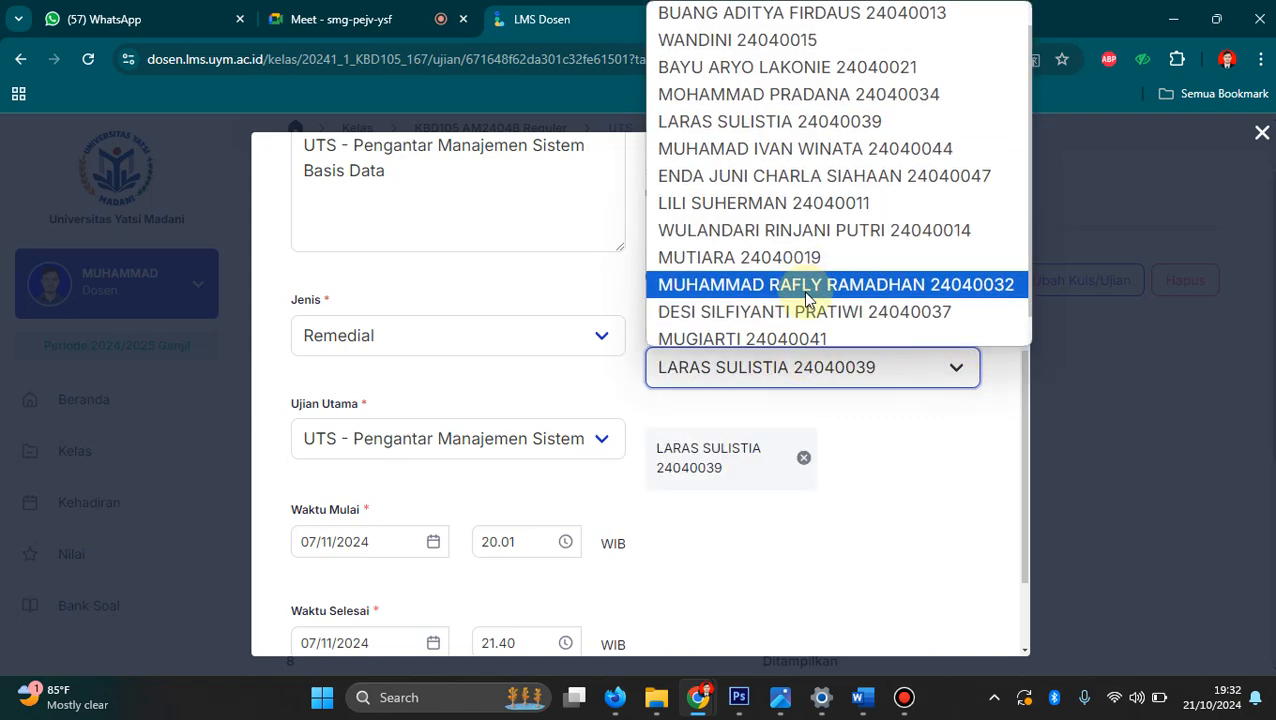
click(810, 280)
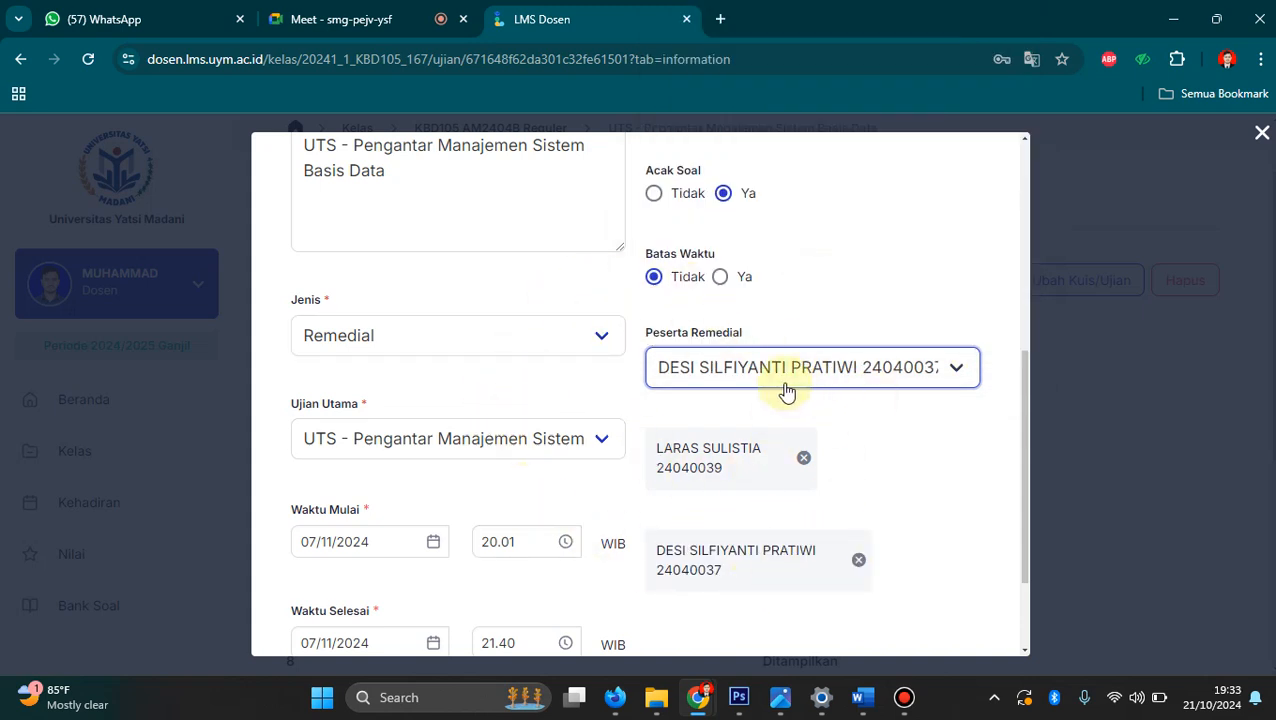
scroll(598, 441, down, 2)
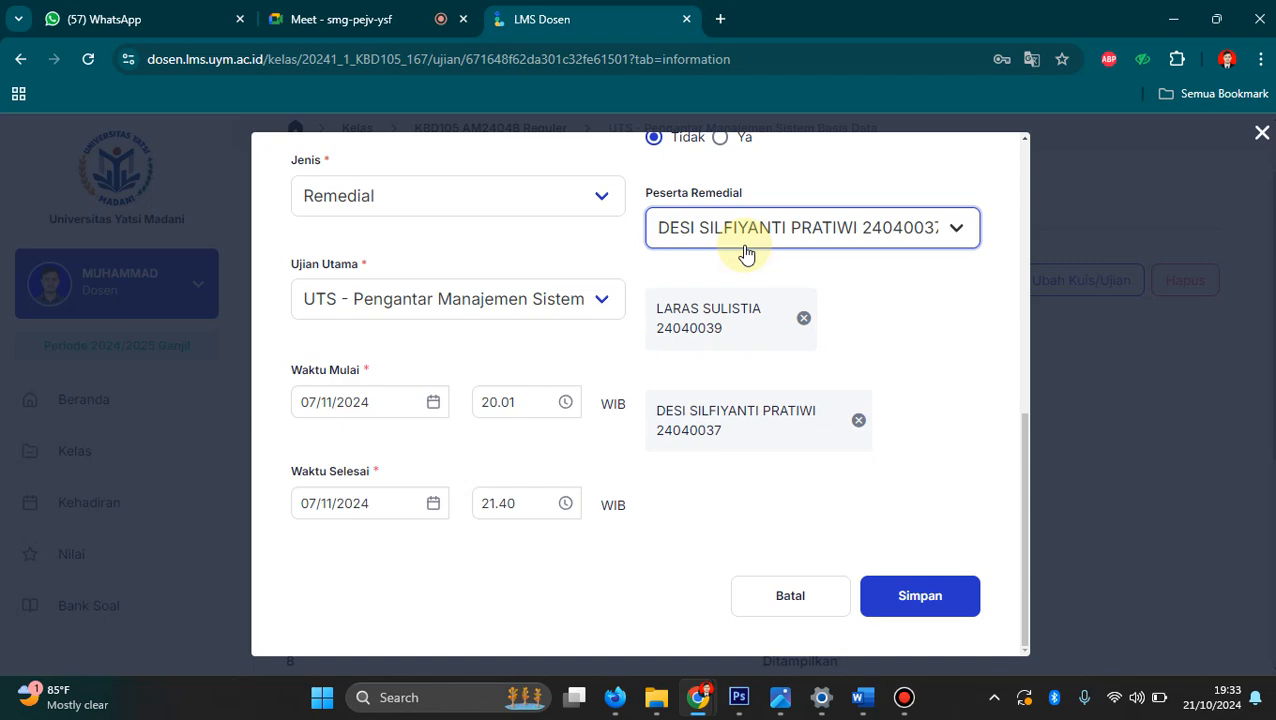
click(909, 607)
Check the exam's type, main exam, remedial participants and schedule in its Info Kuis/Ujian details.
scroll(790, 385, down, 3)
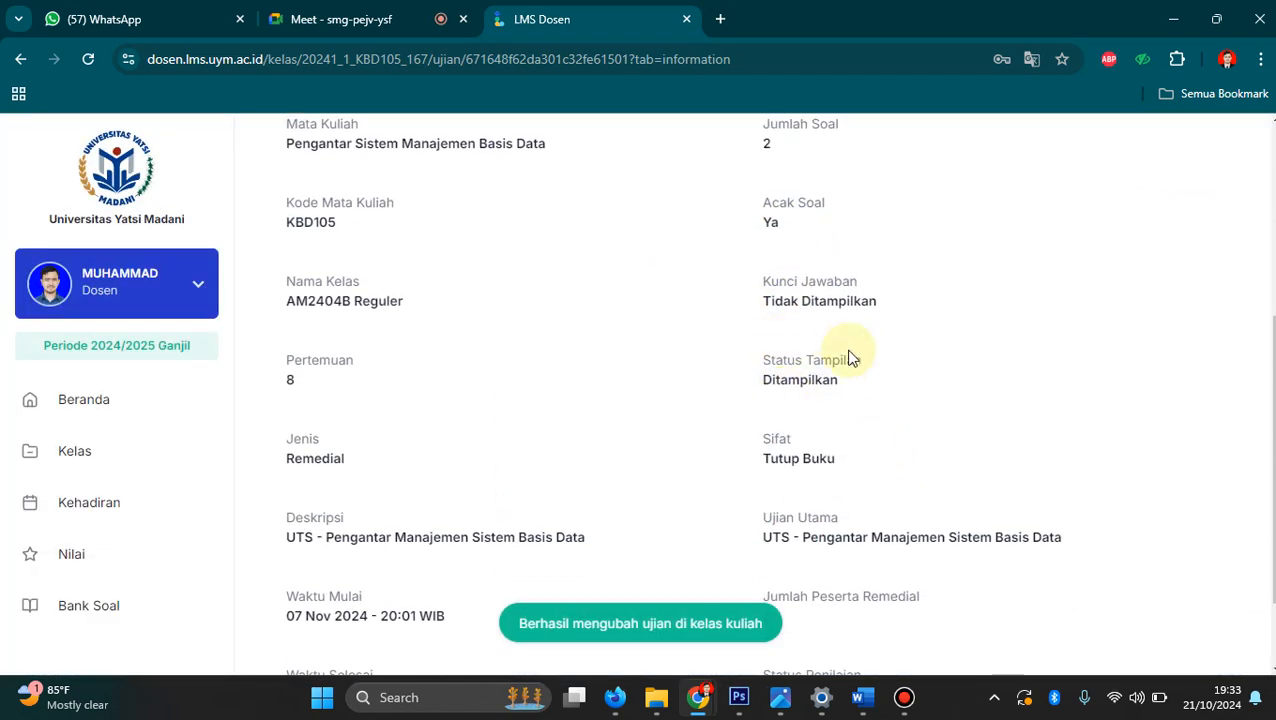
scroll(810, 330, up, 1)
scroll(834, 413, down, 2)
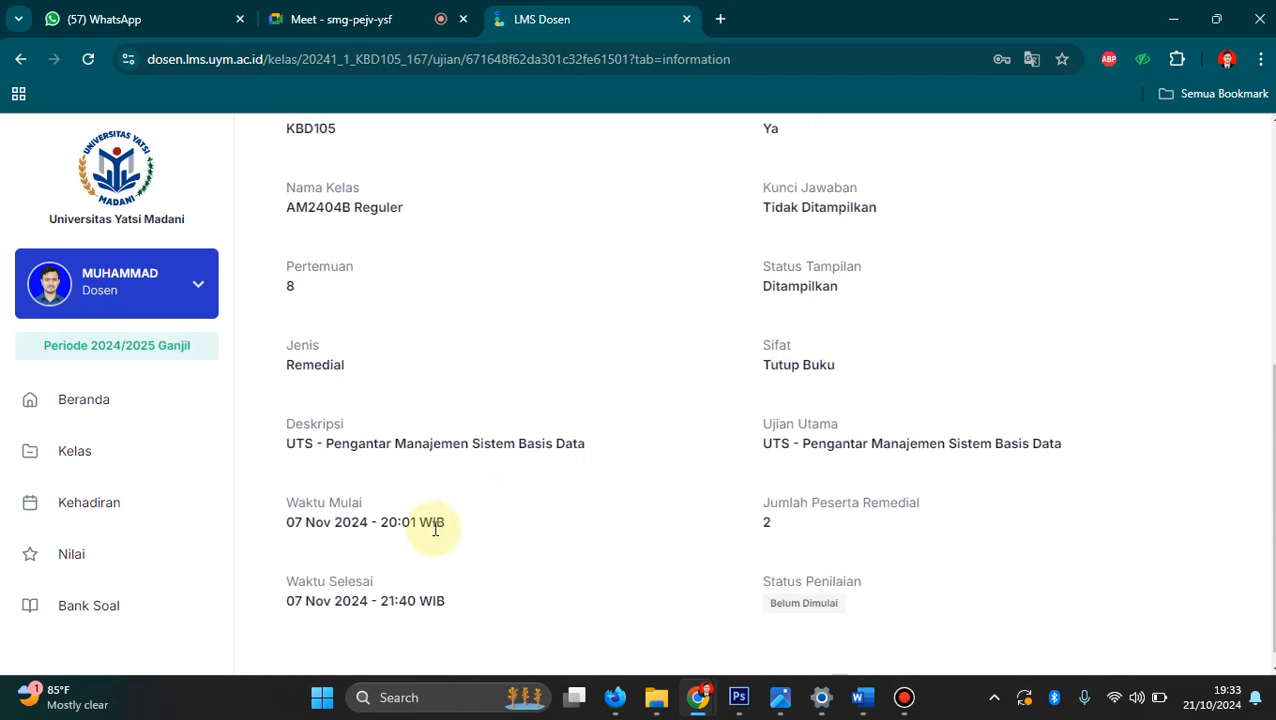
Reopen the exam's settings, try setting Batas Waktu to Ya, restore it to Tidak and leave the form.
scroll(783, 299, up, 5)
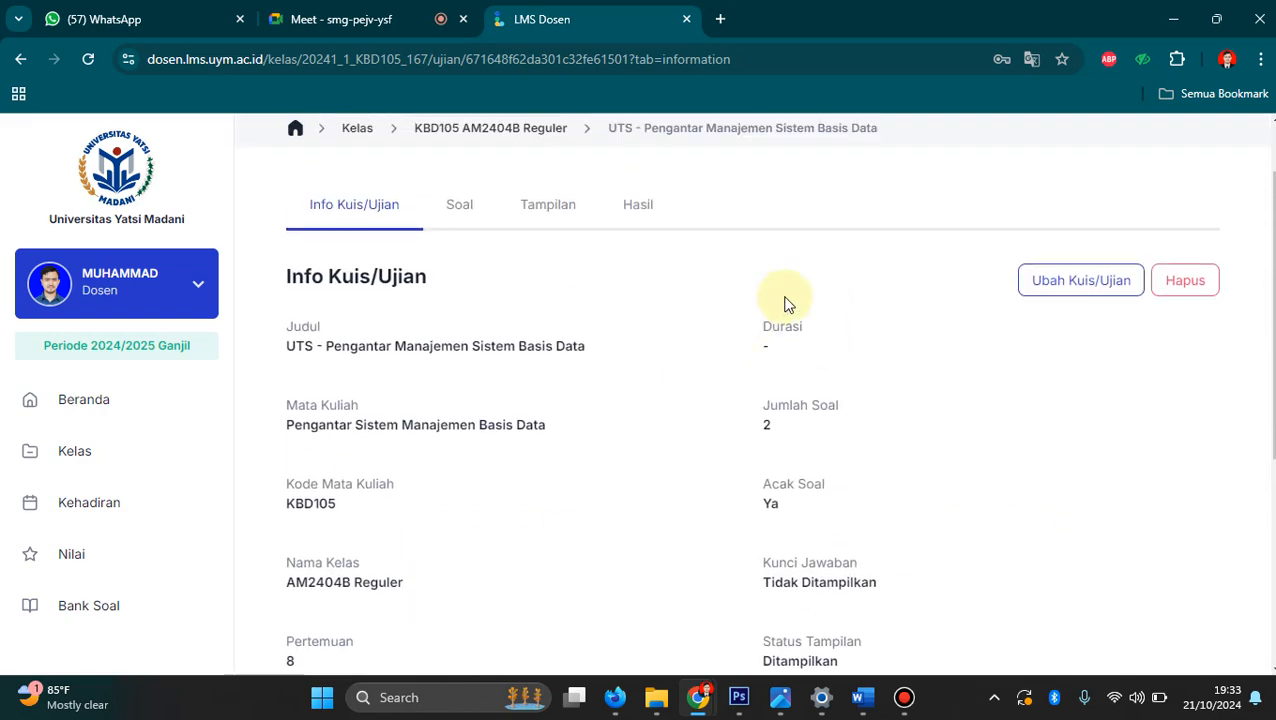
click(1122, 291)
scroll(826, 362, up, 2)
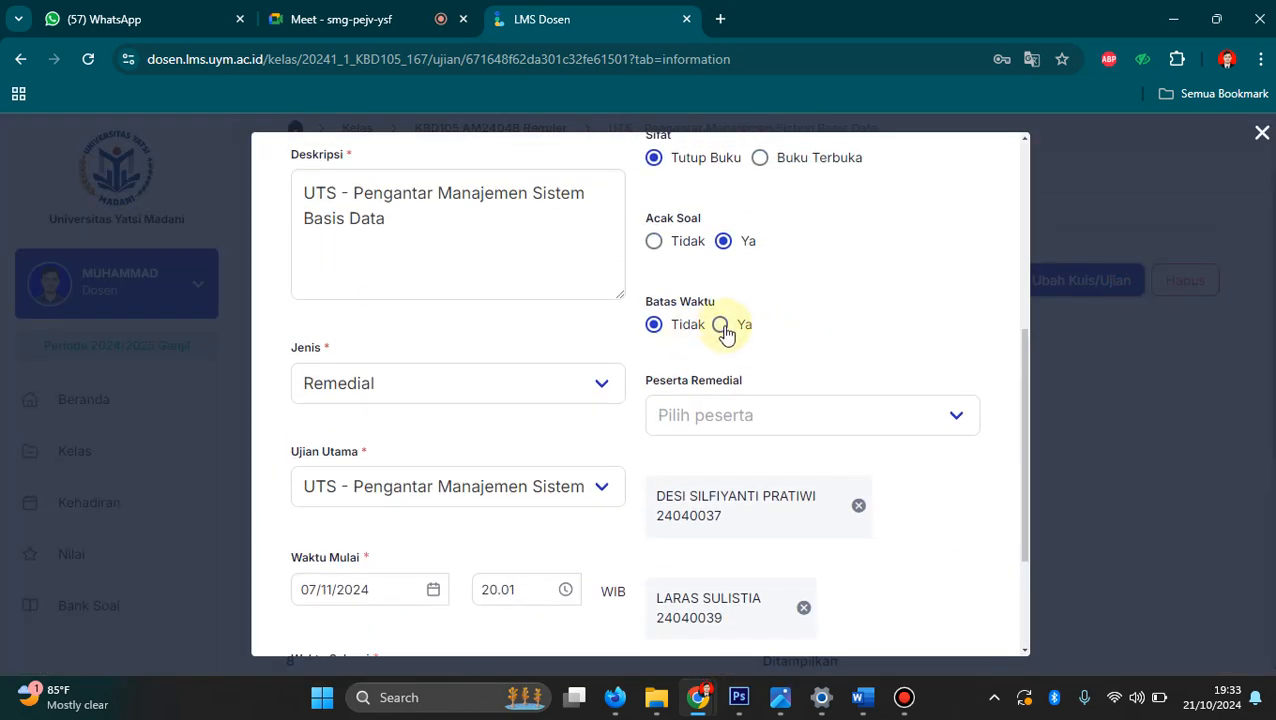
click(722, 337)
click(806, 331)
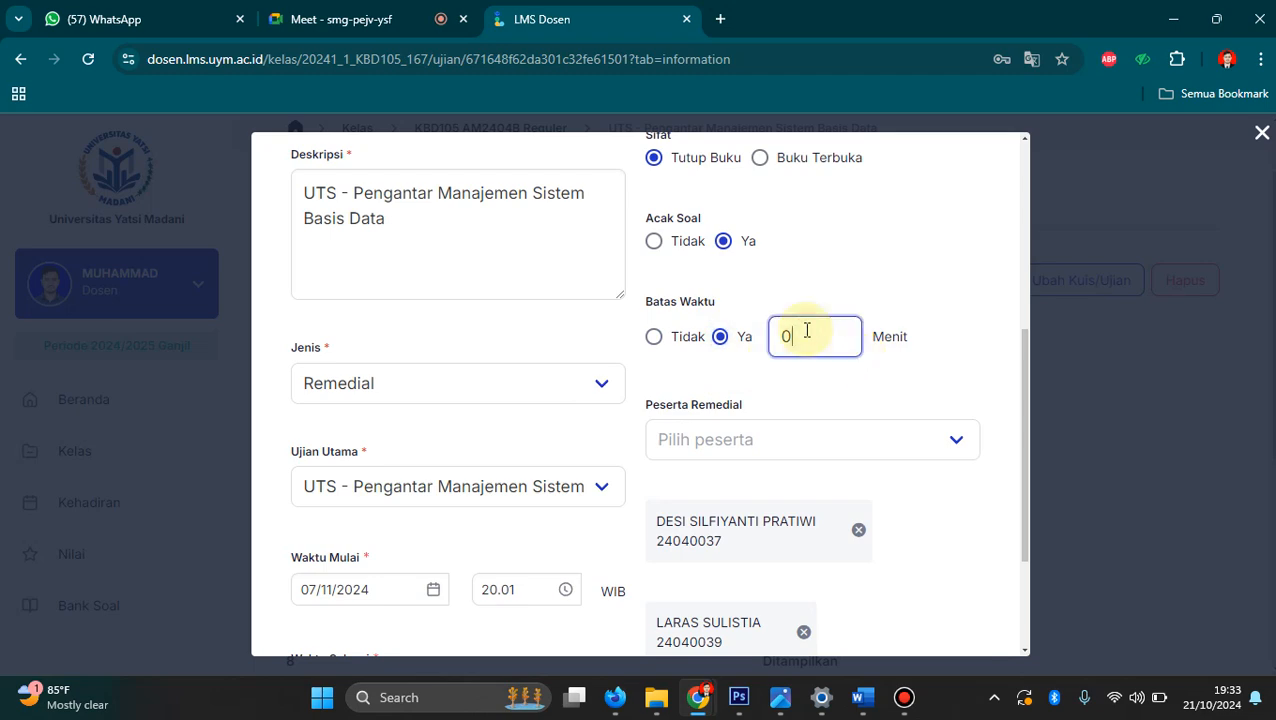
click(790, 447)
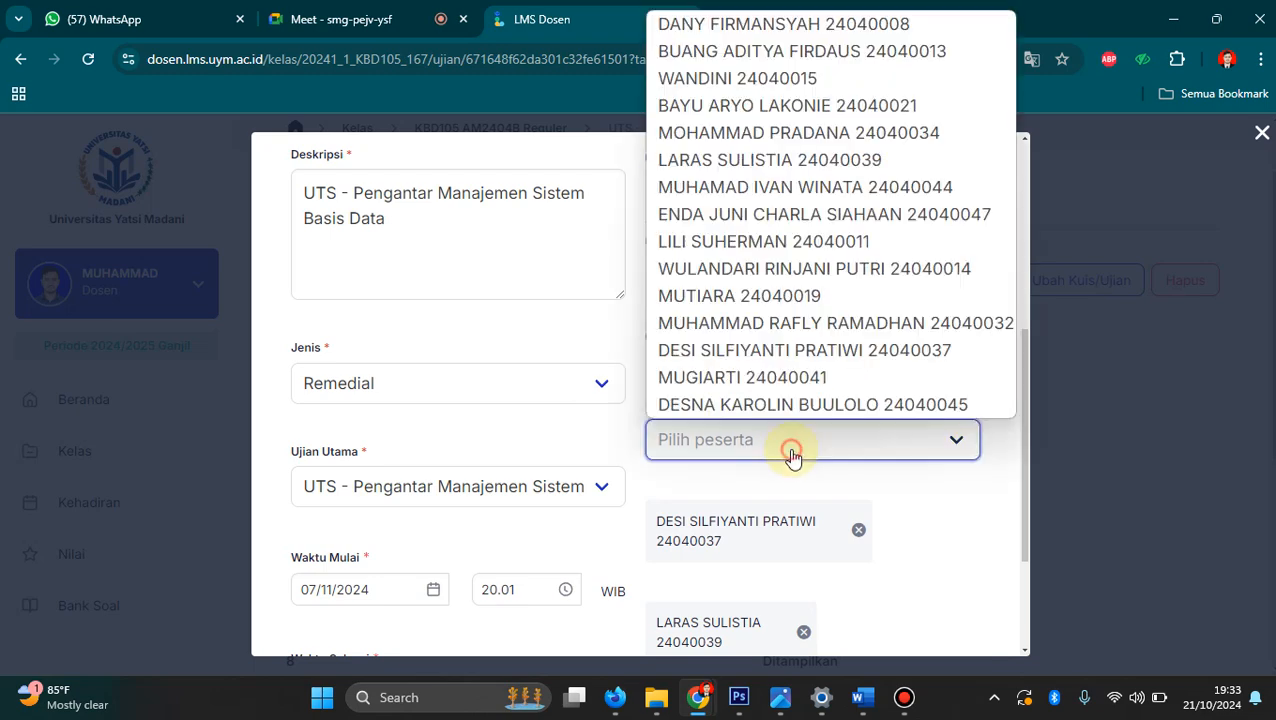
click(630, 368)
click(817, 337)
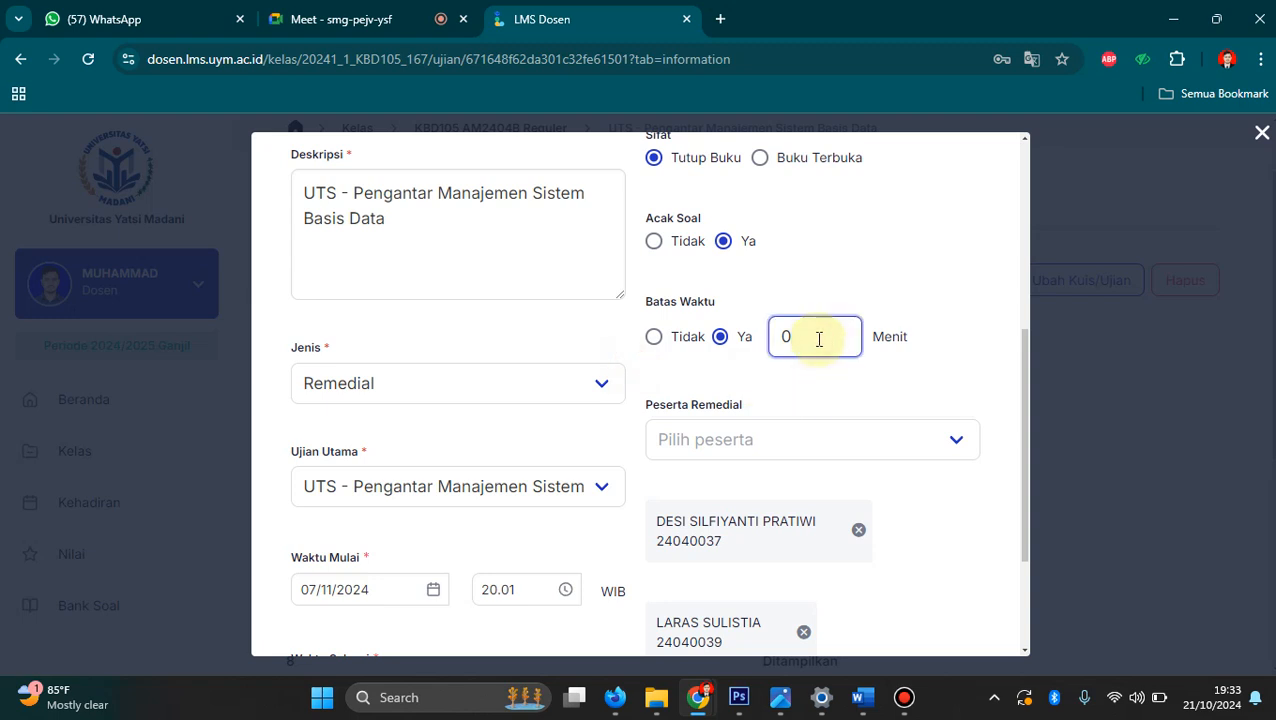
click(683, 340)
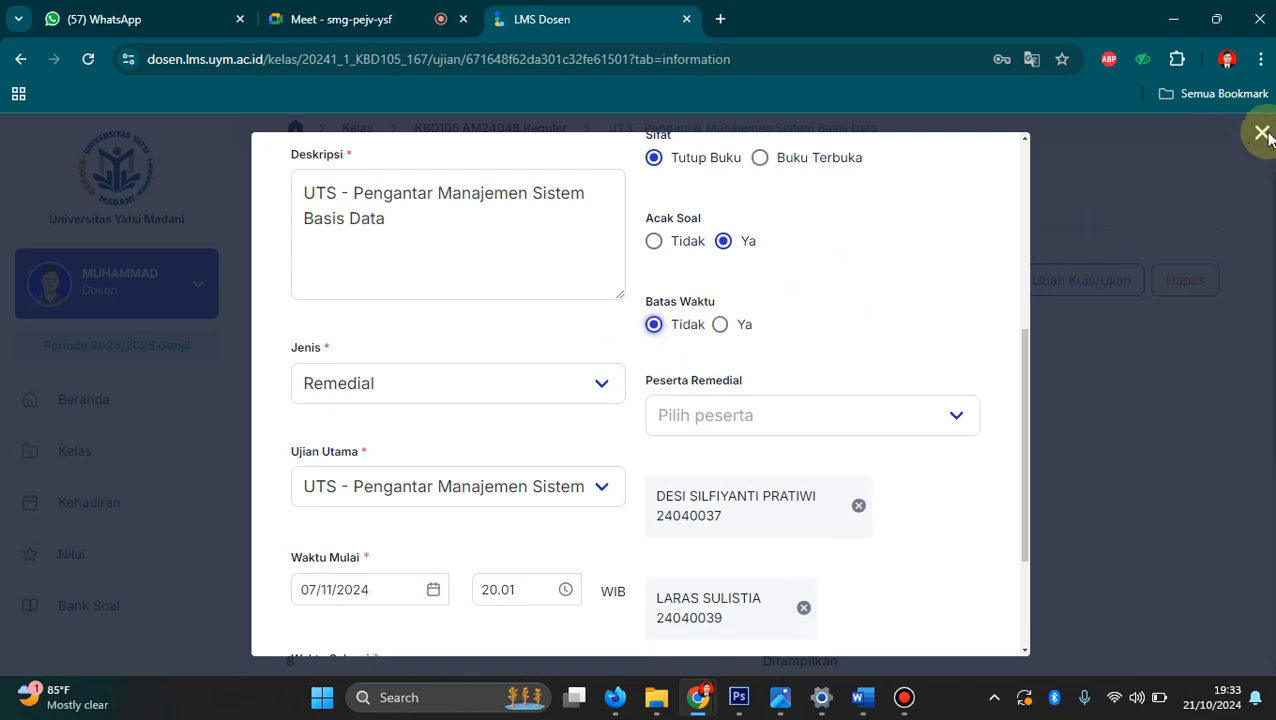
scroll(938, 400, down, 2)
click(922, 596)
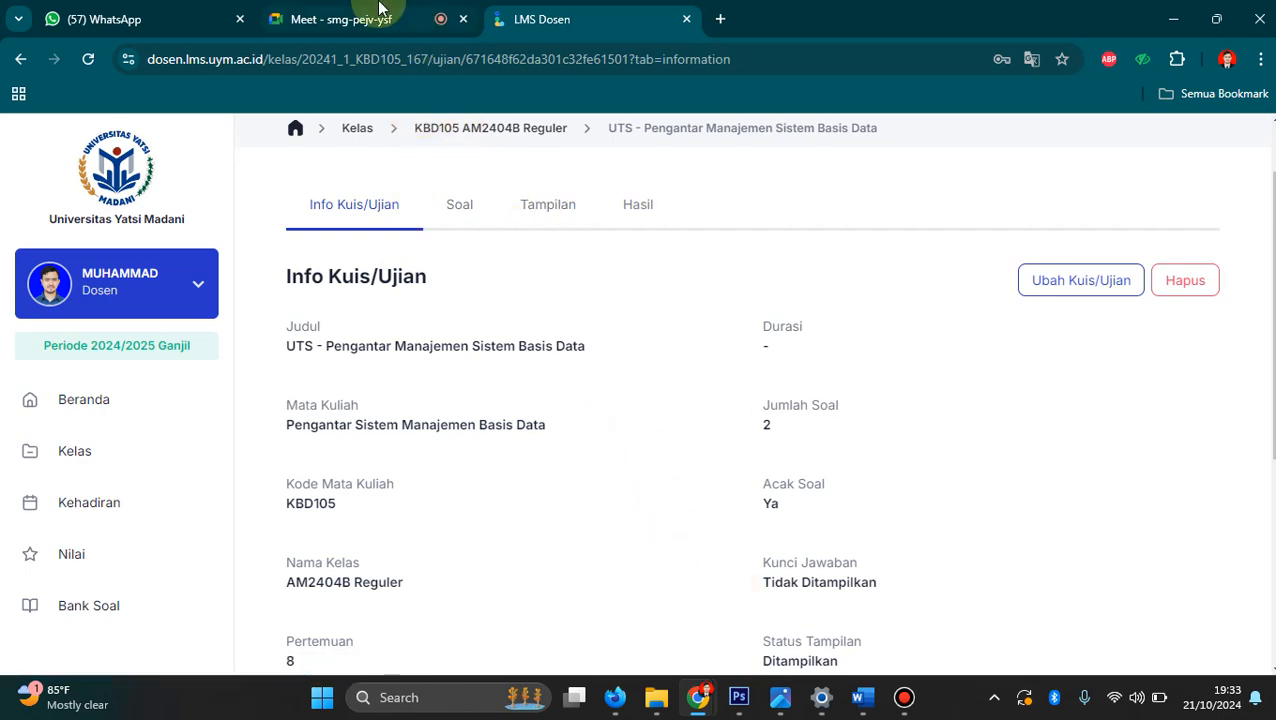
Switch to the Google Meet call, turn on the camera and capture a screenshot of the meeting.
click(383, 14)
click(552, 625)
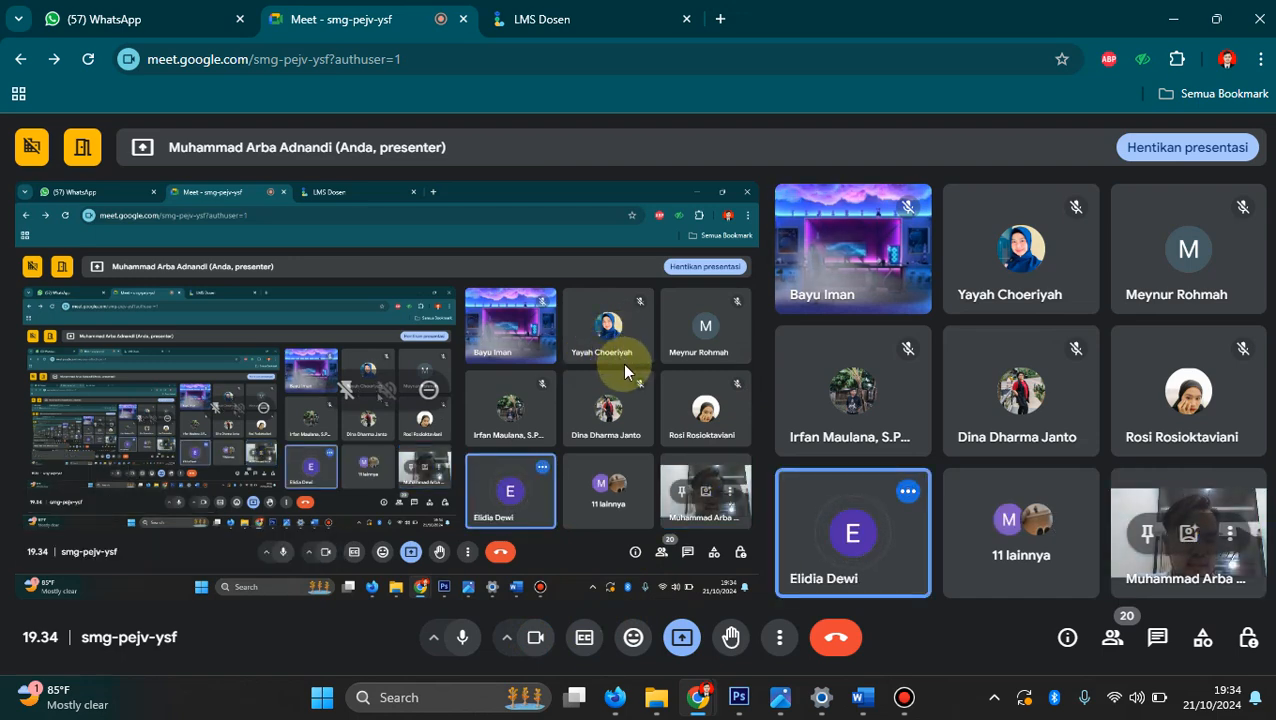
key(Print)
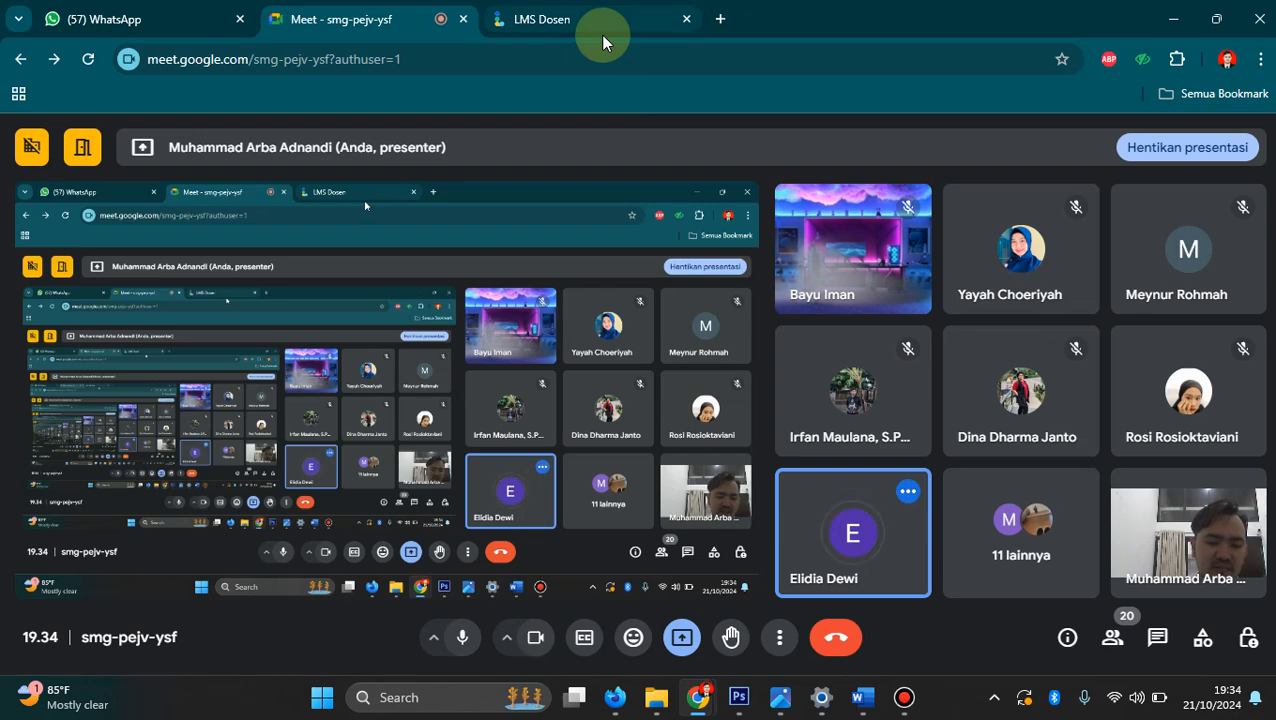
mouse_move(600, 34)
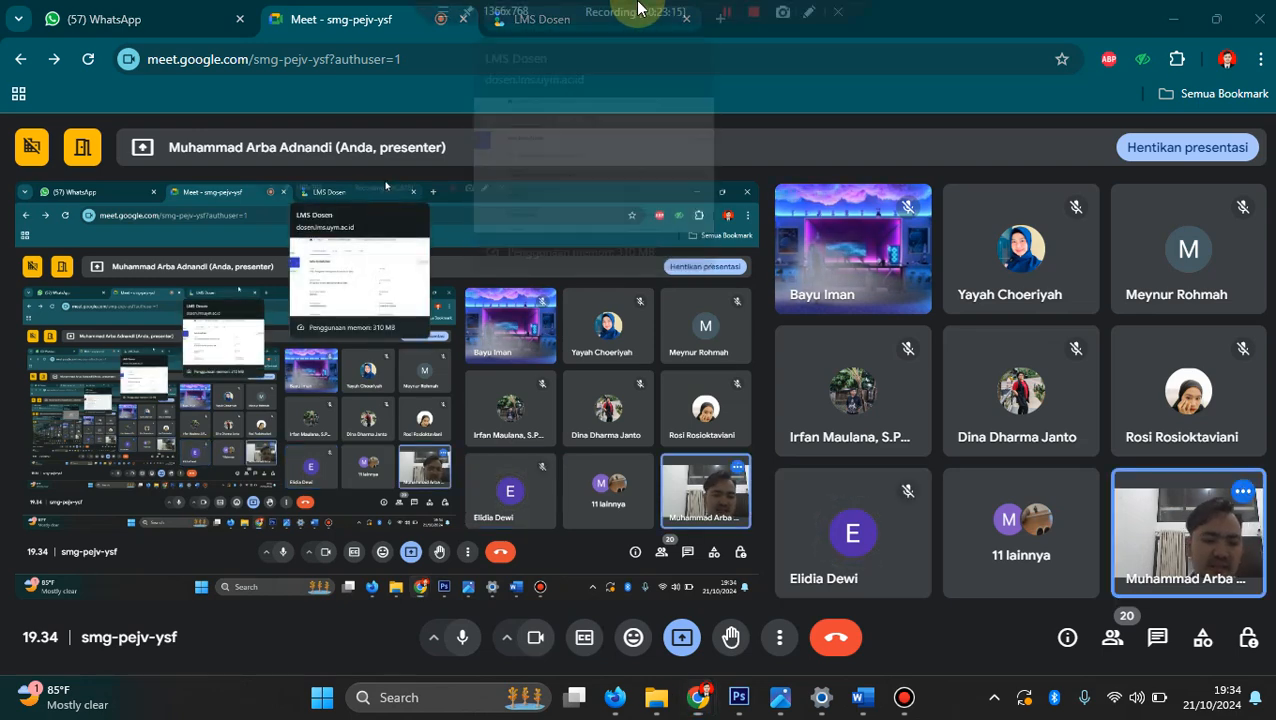
mouse_move(638, 8)
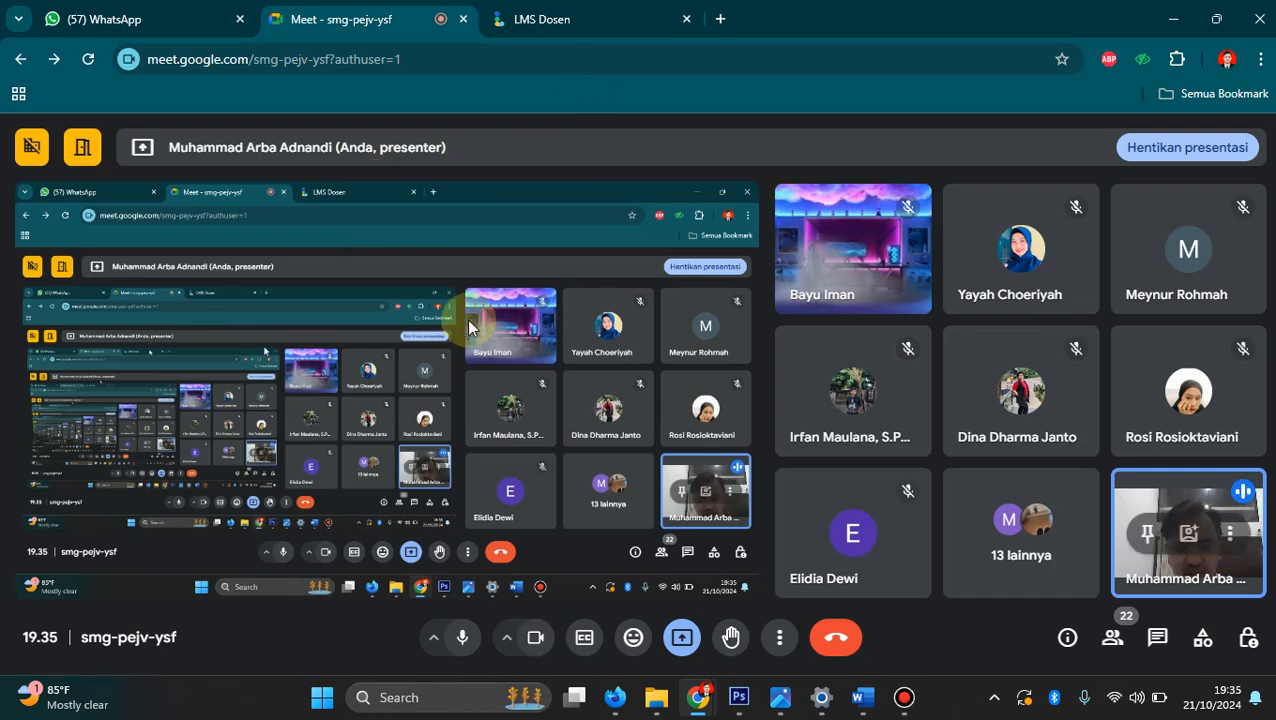
Review the list of people in the meeting, close it and dismiss the raised-hand notification.
click(1112, 637)
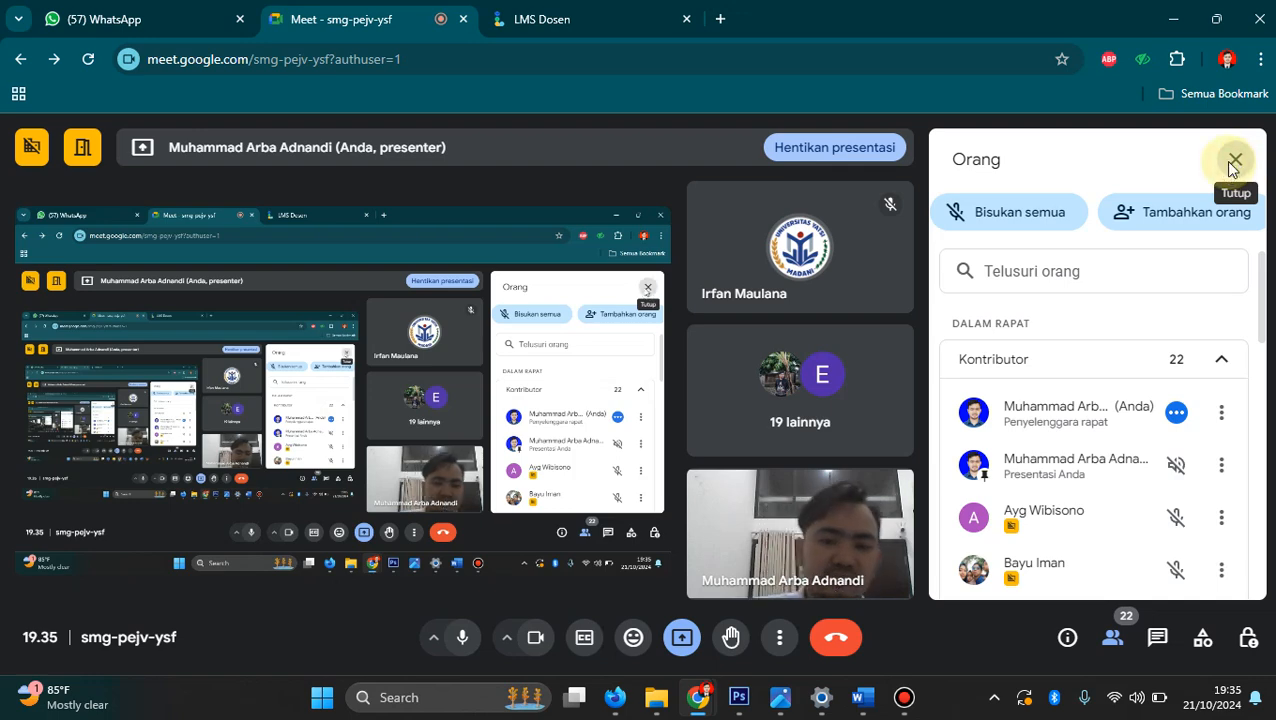
click(1236, 162)
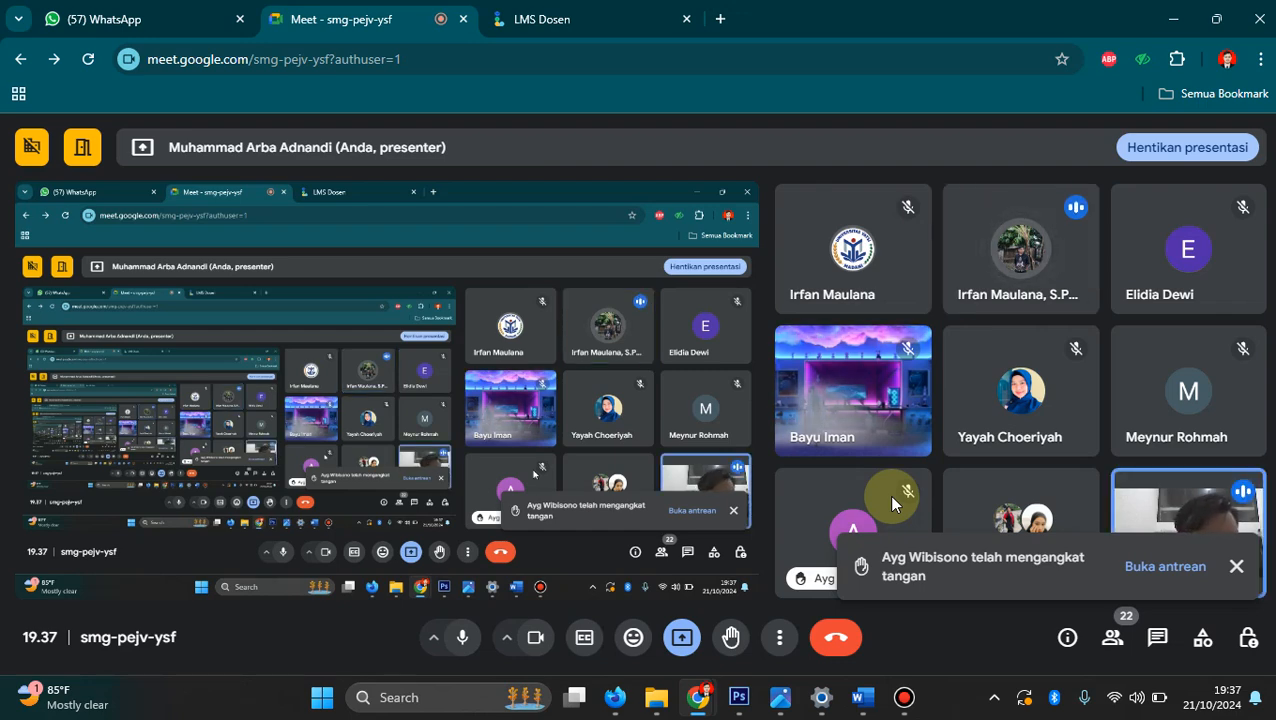
click(1236, 566)
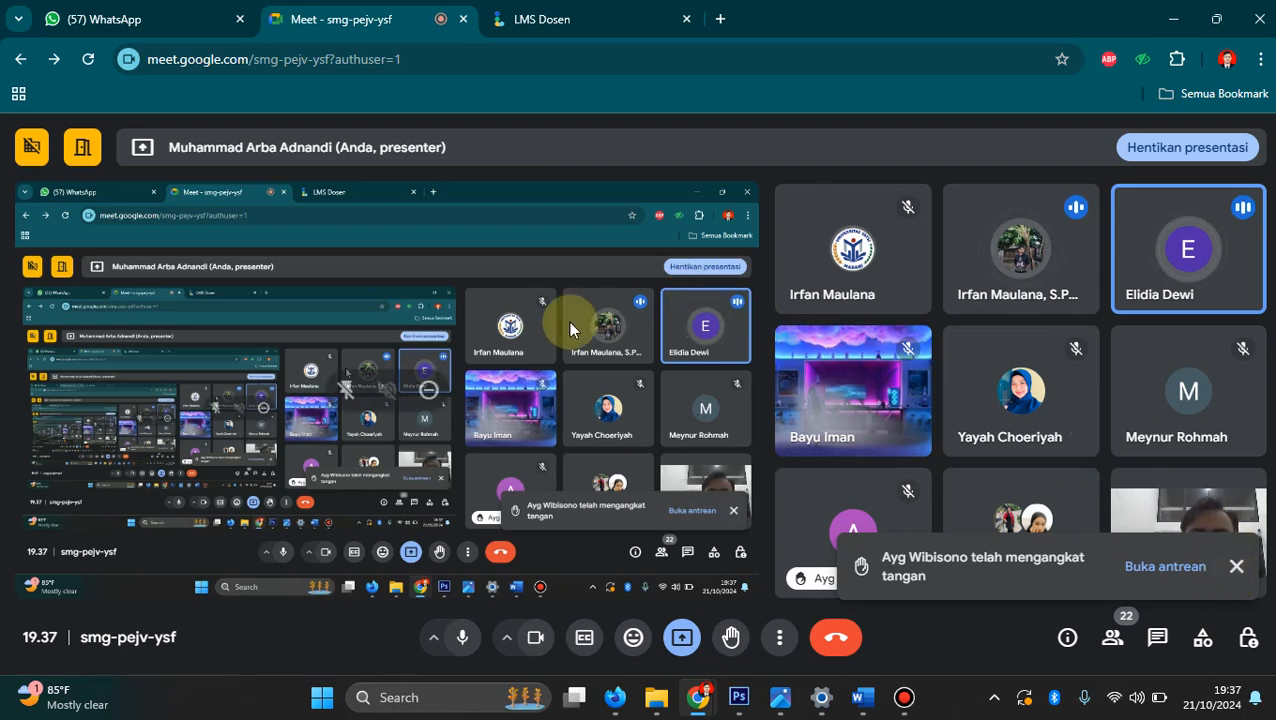
Switch back to the LMS and examine the remedial participants listed in the exam's Hasil section.
click(530, 28)
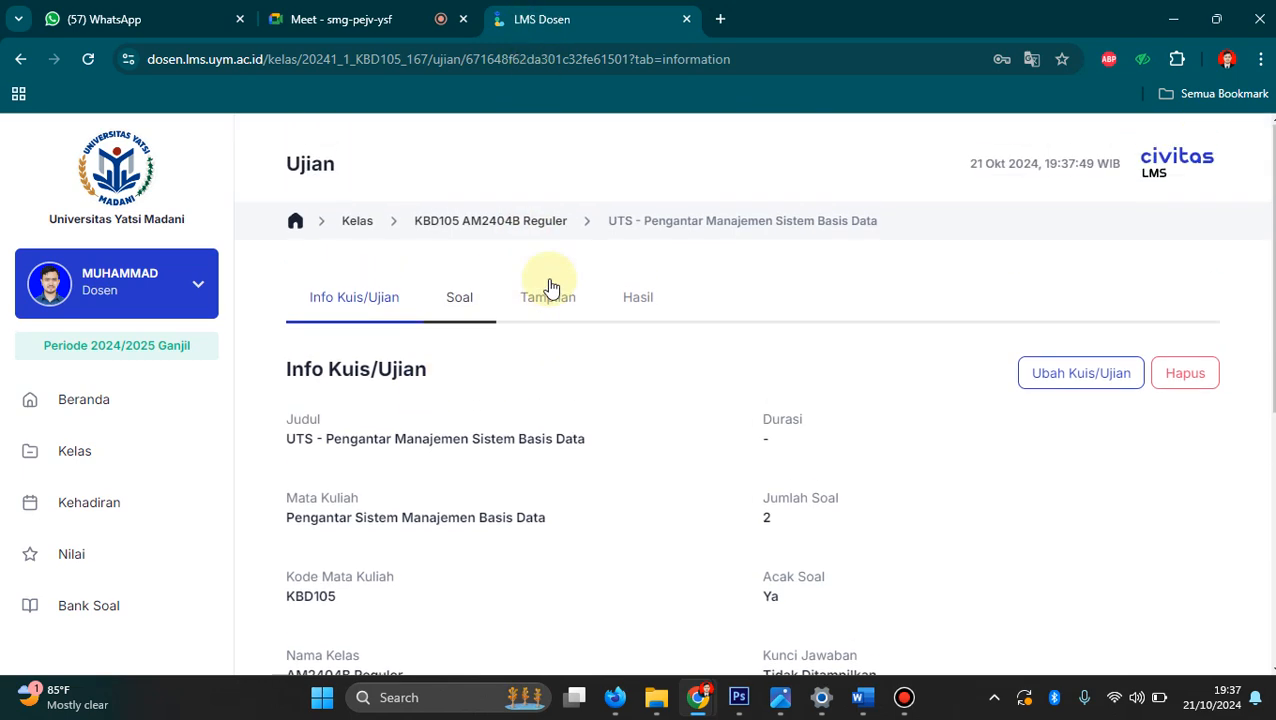
click(638, 292)
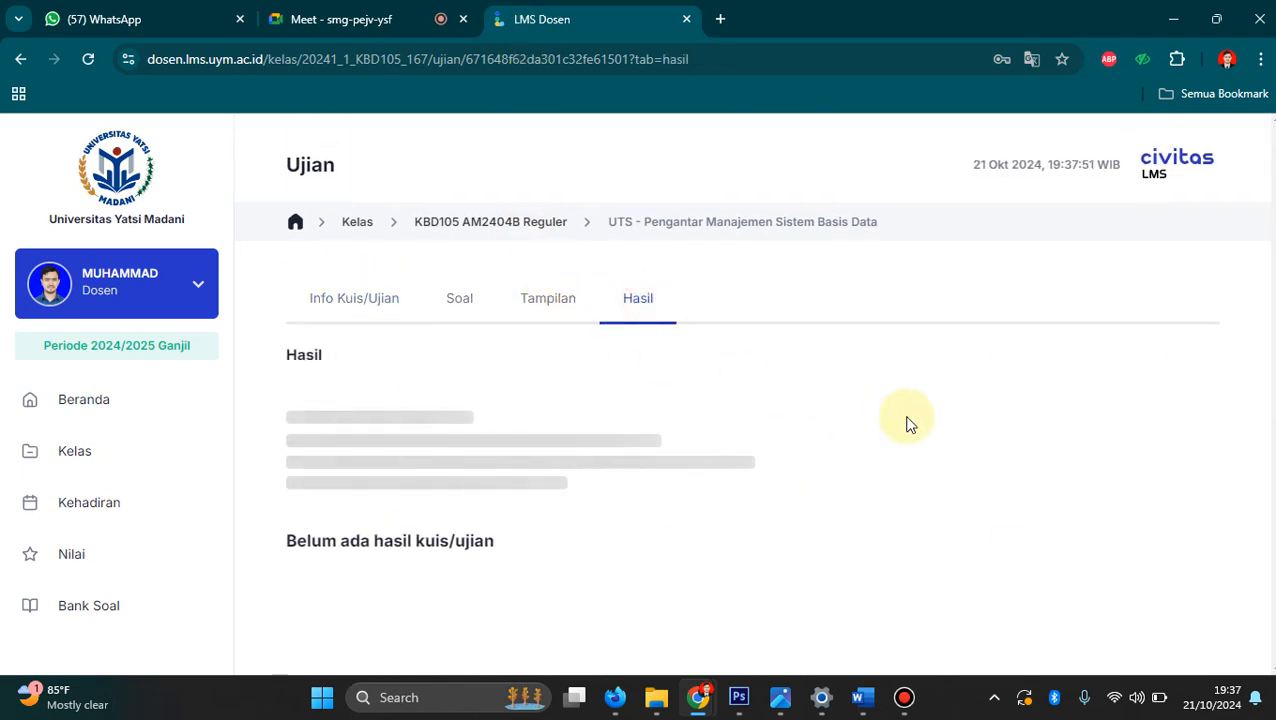
scroll(856, 396, down, 2)
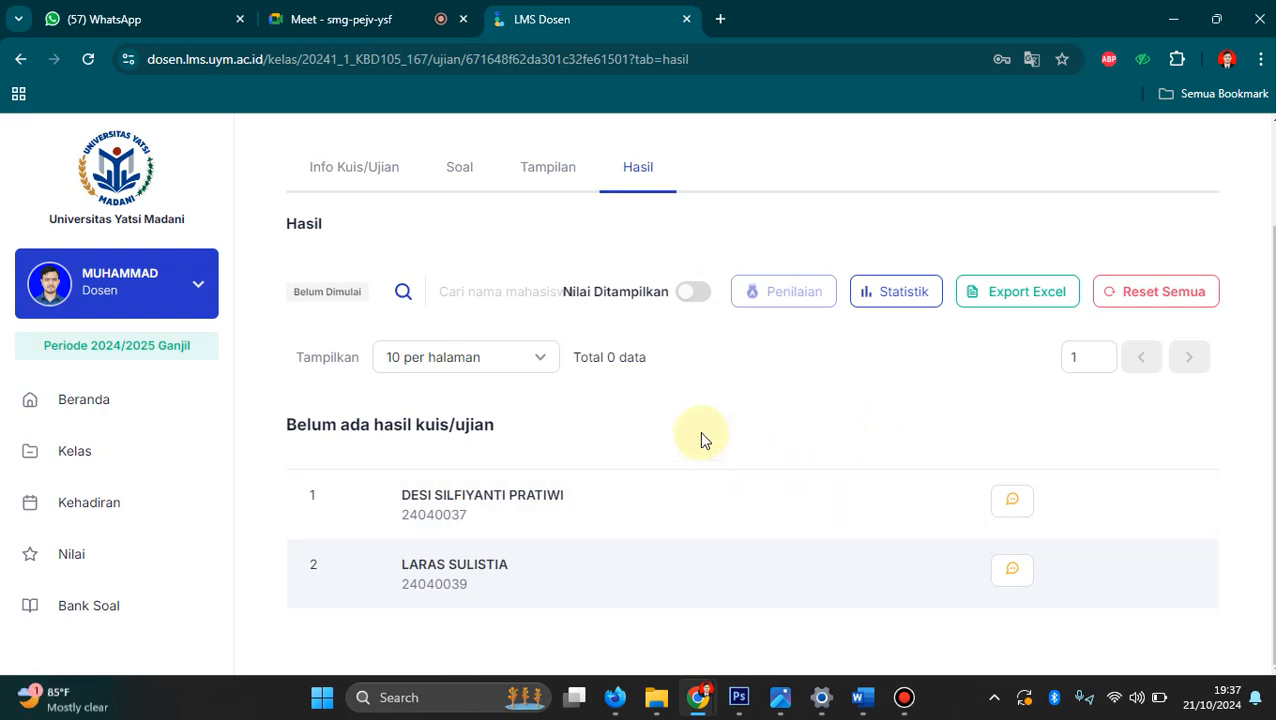
Return to the Google Meet call, turn off the camera and stop presenting the screen.
click(398, 12)
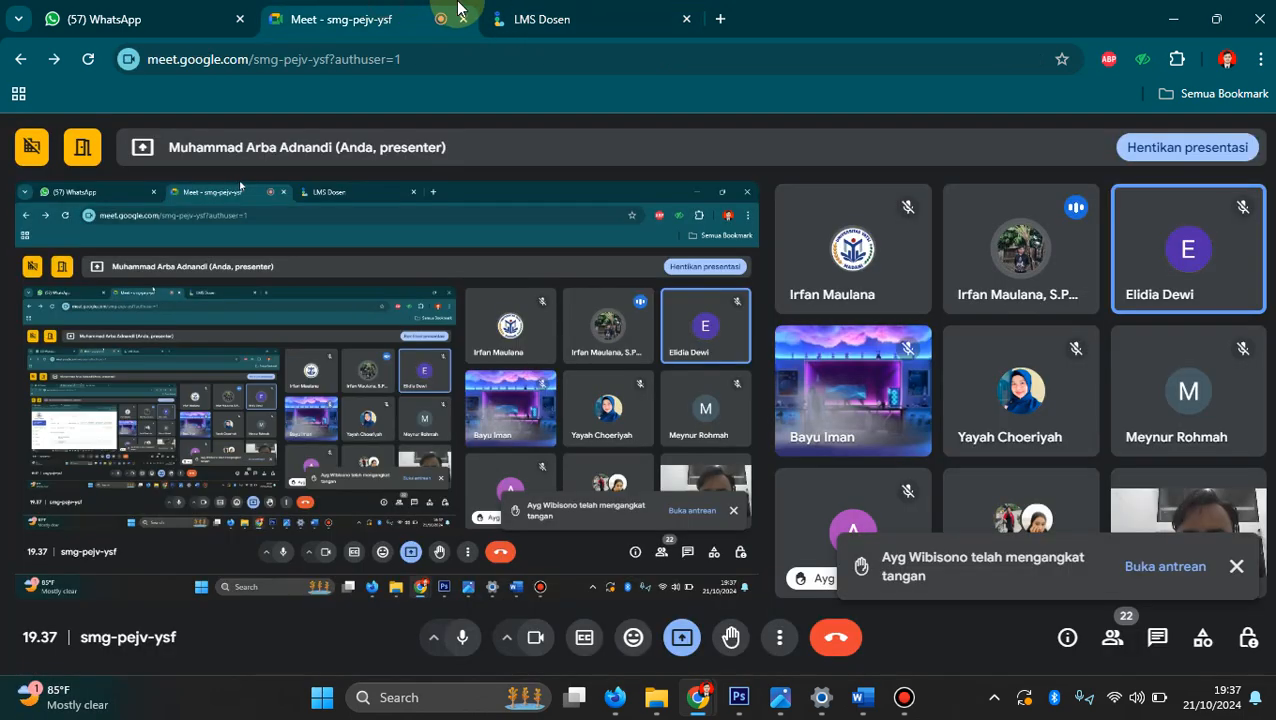
mouse_move(533, 8)
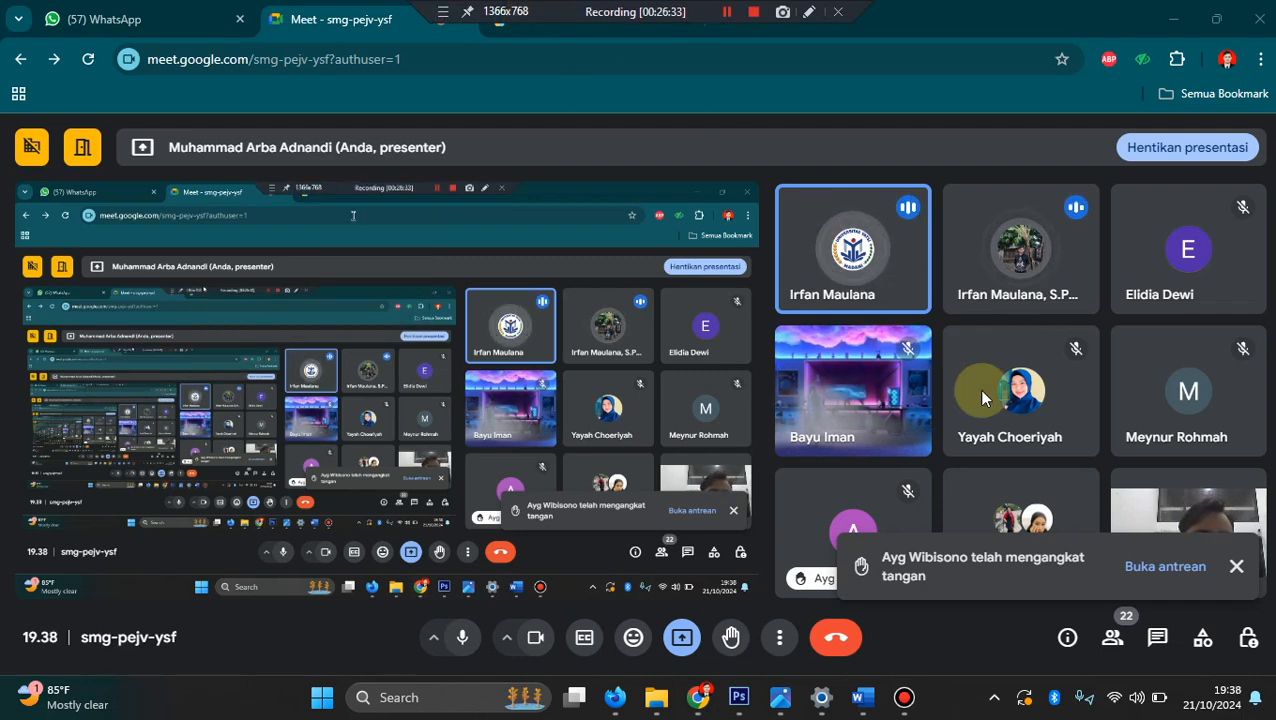
click(1236, 566)
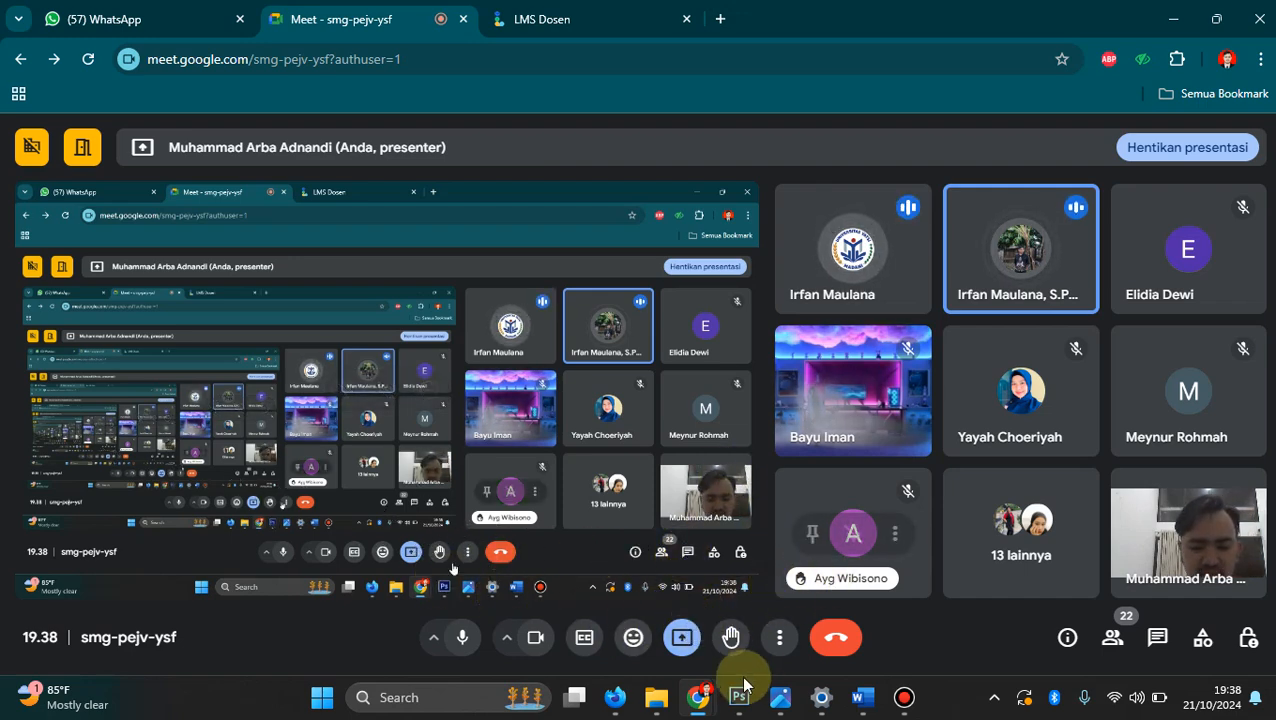
mouse_move(906, 207)
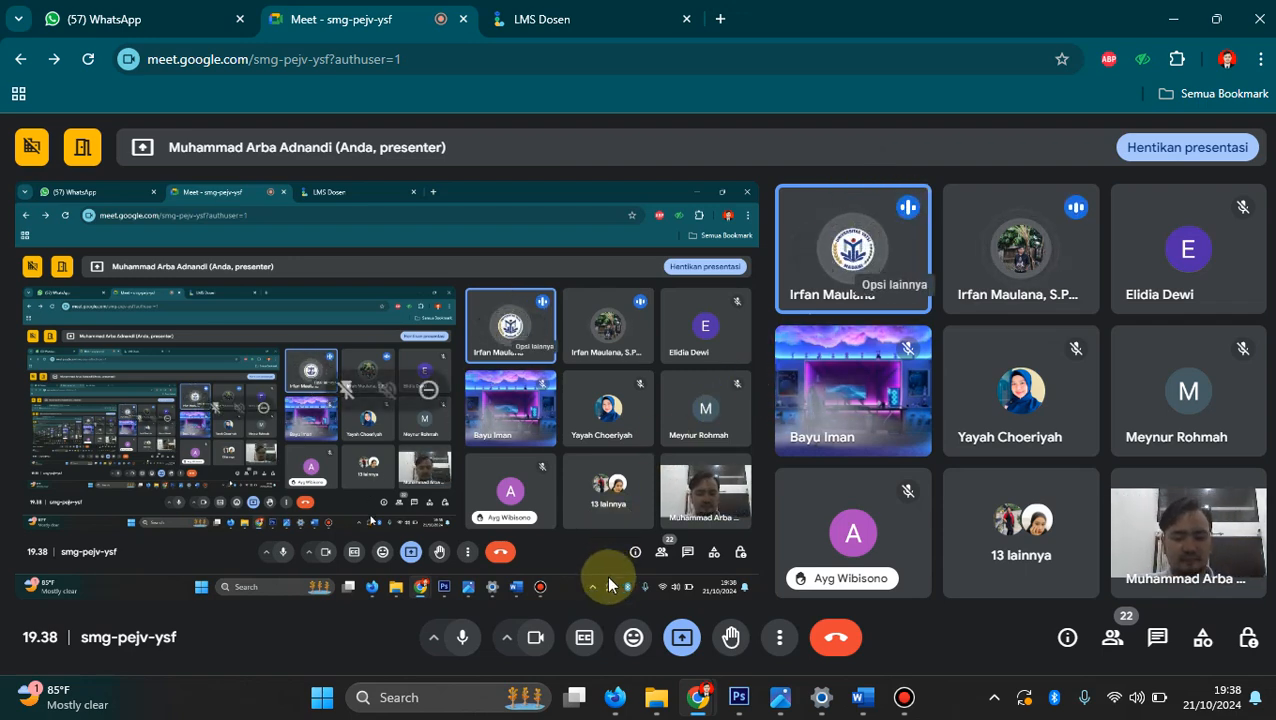
click(536, 641)
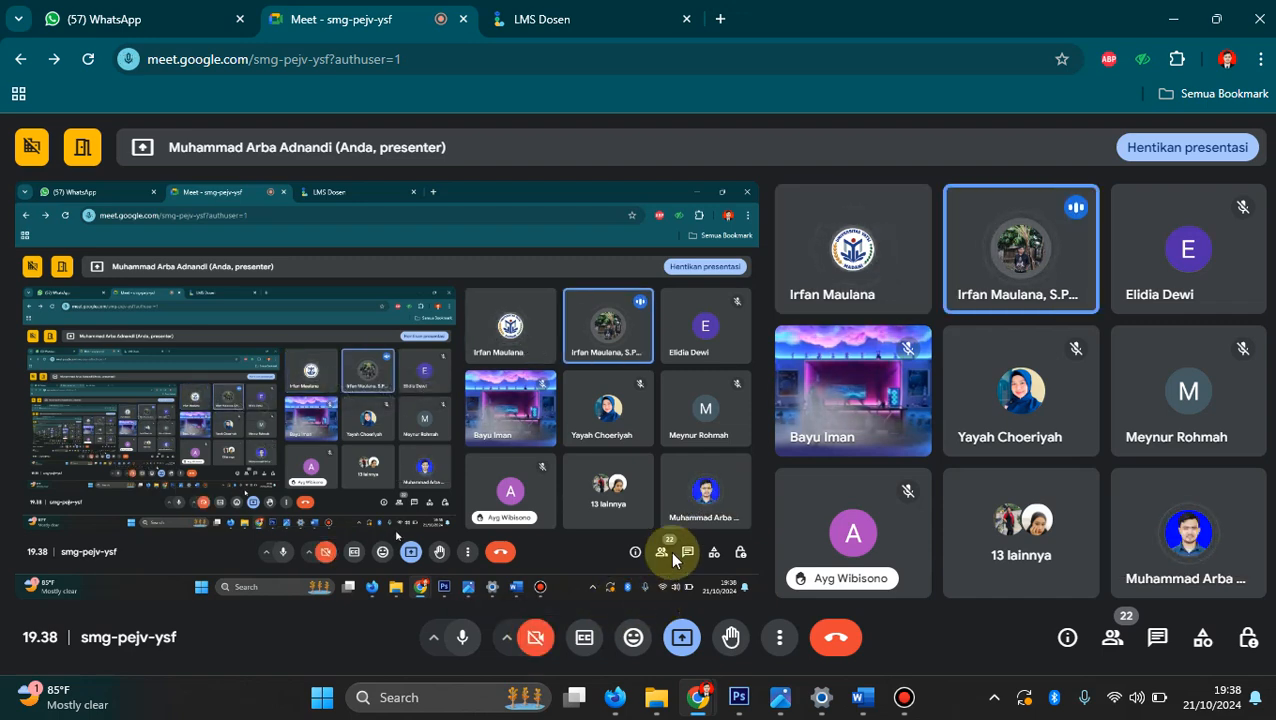
click(1140, 145)
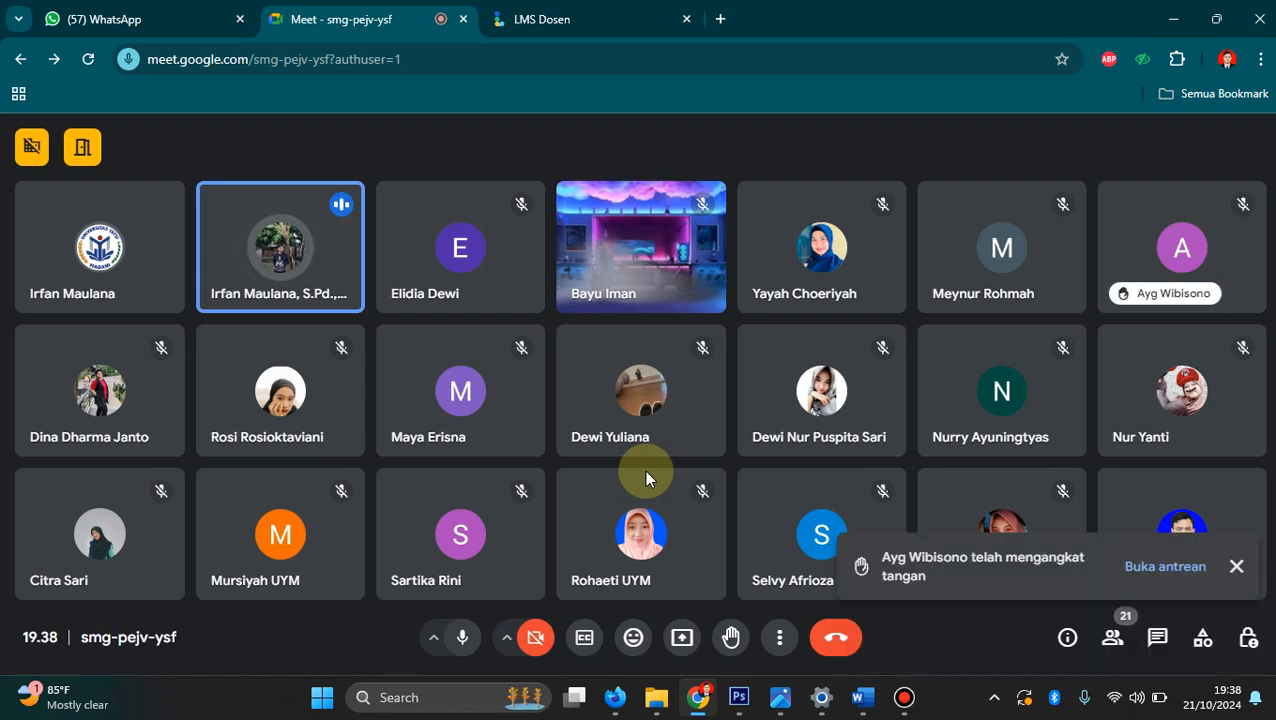
Enlarge the other participant's shared presentation to 110% and return it to normal size.
mouse_move(742, 540)
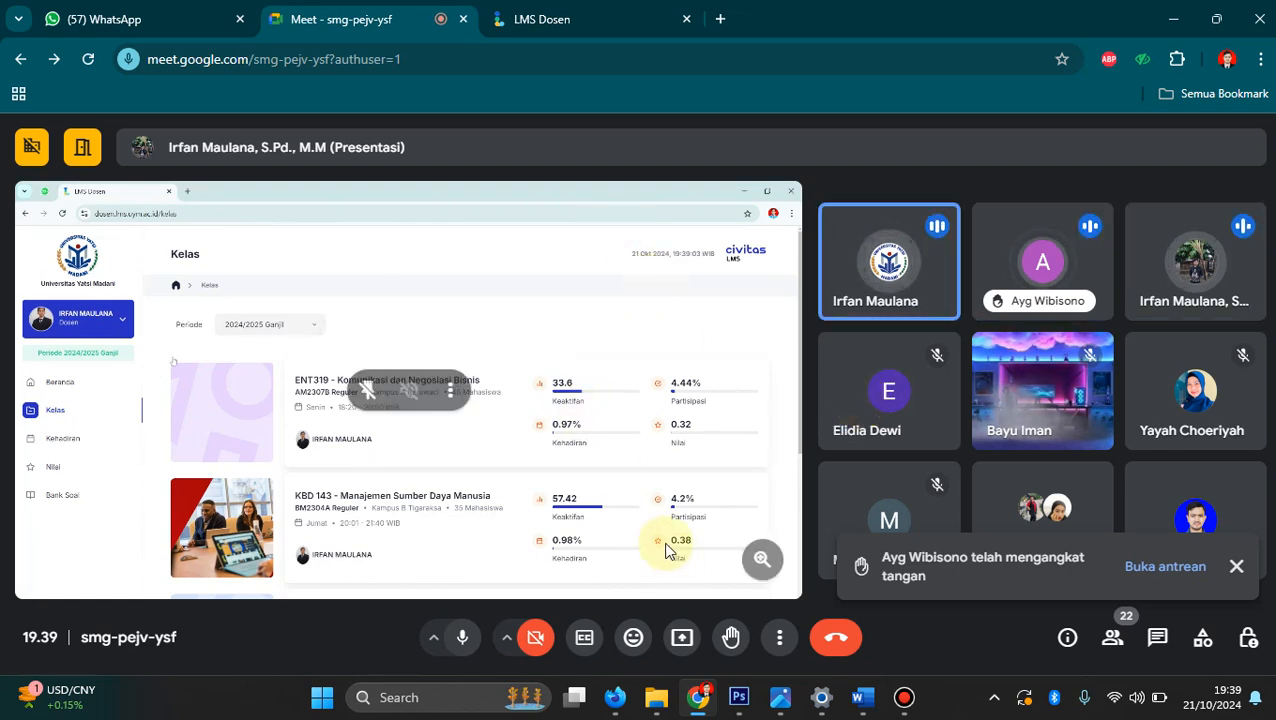
click(761, 561)
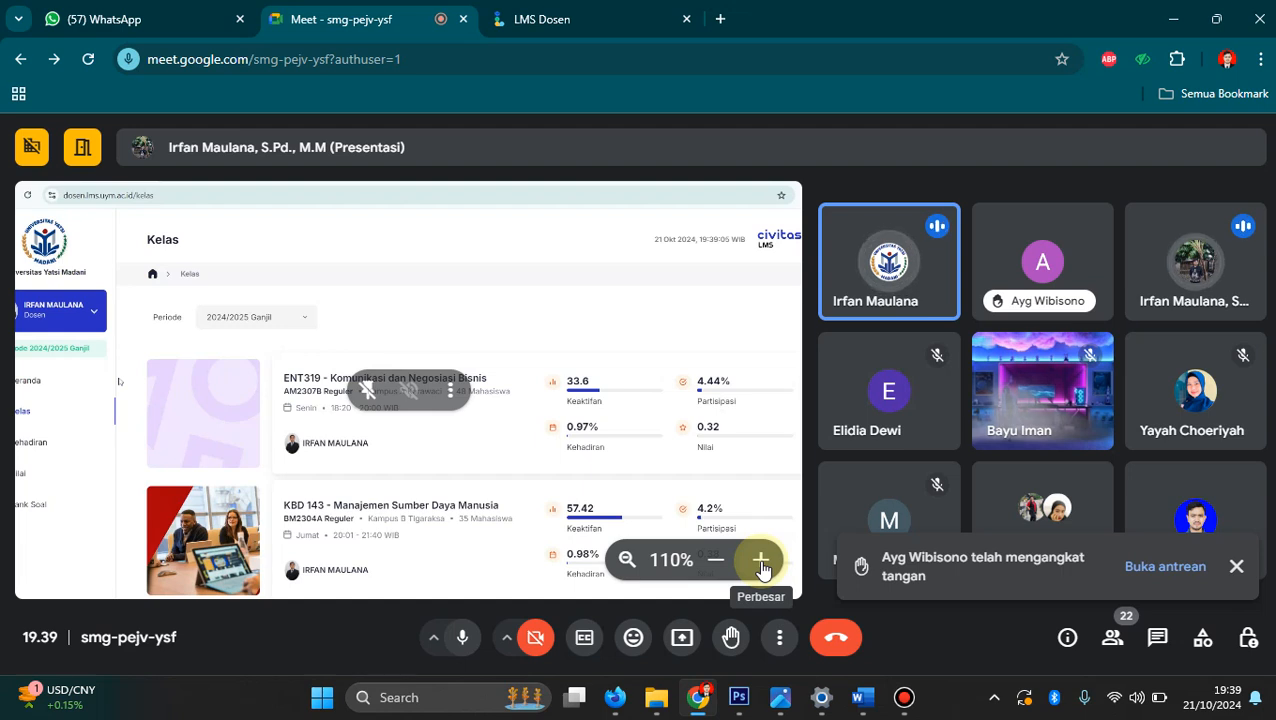
click(716, 562)
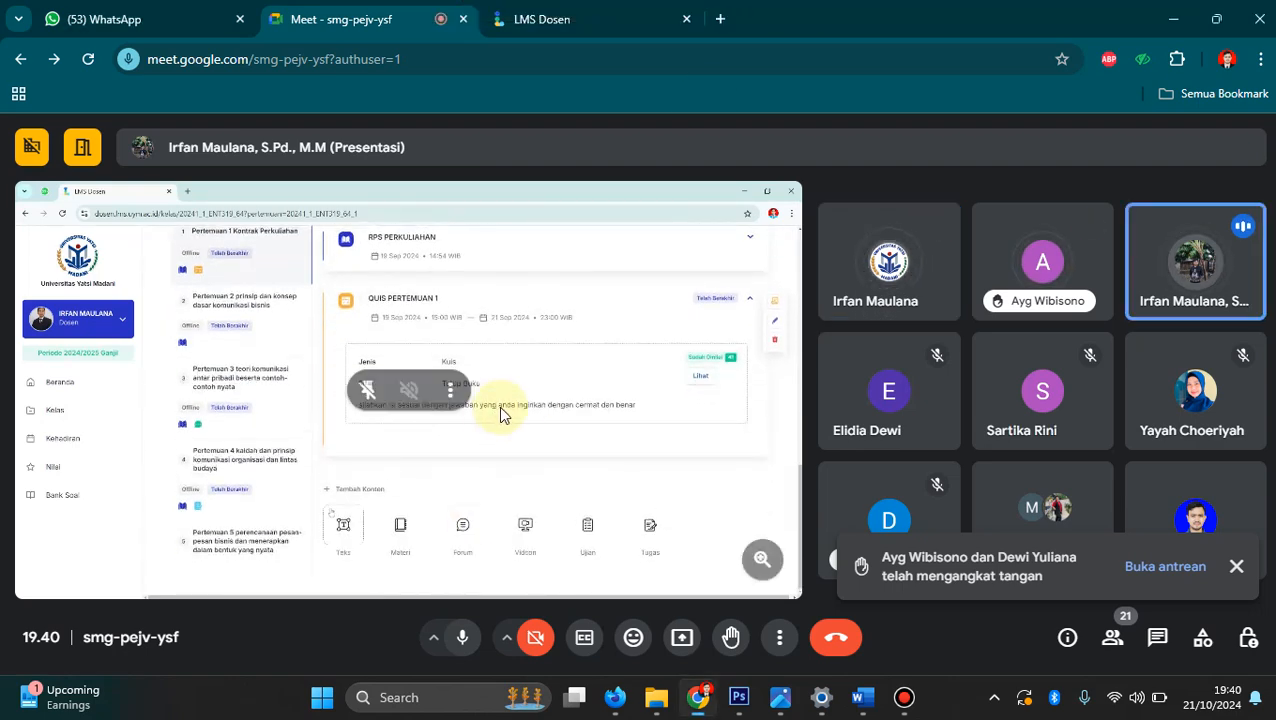
click(450, 390)
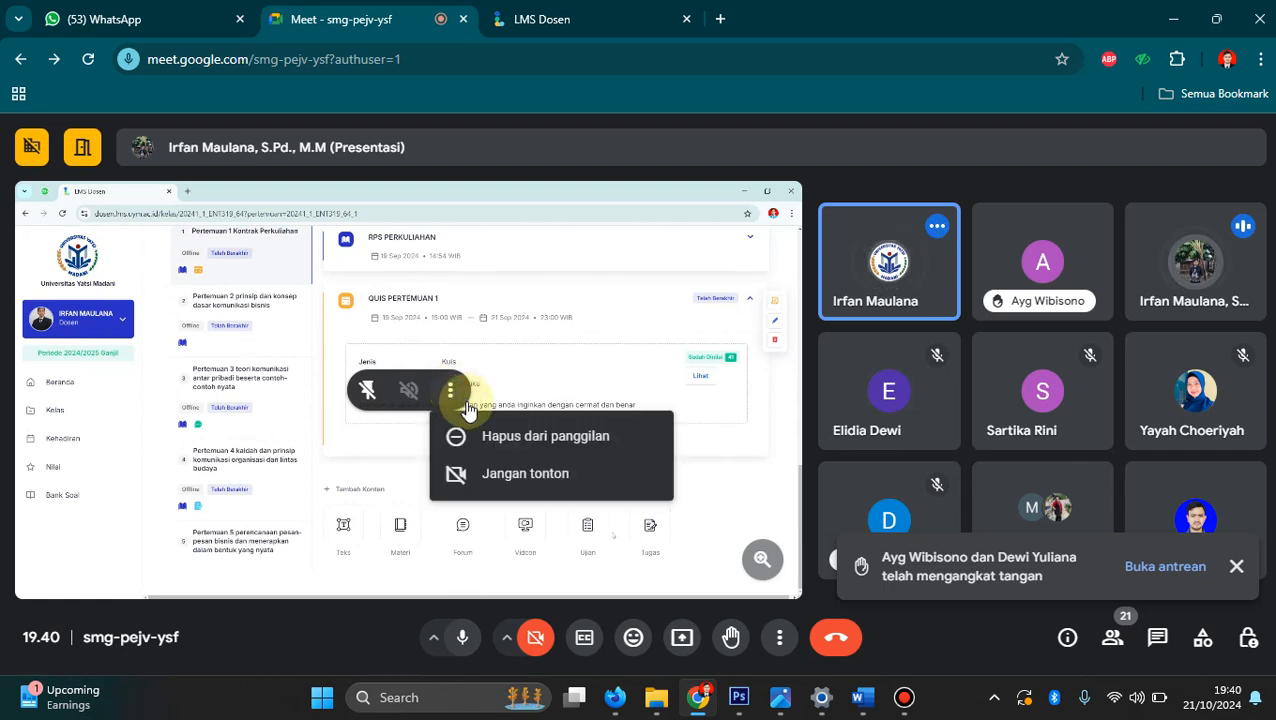
click(564, 362)
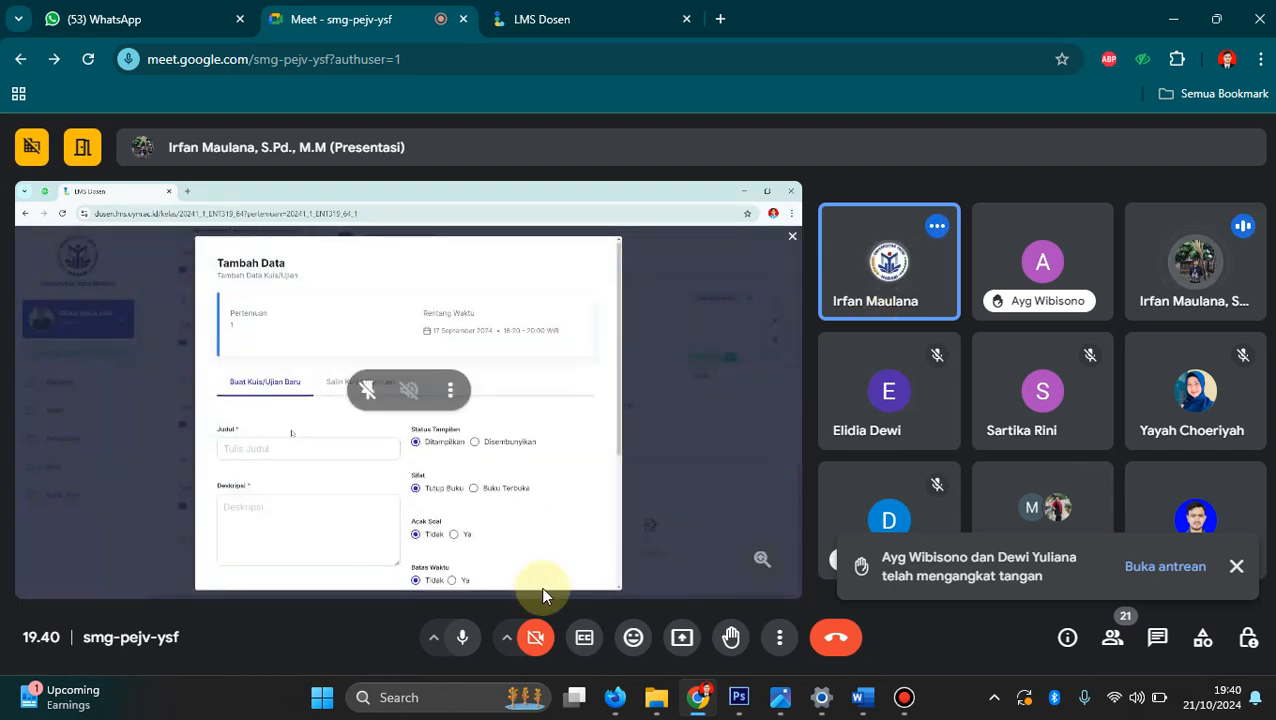
click(505, 637)
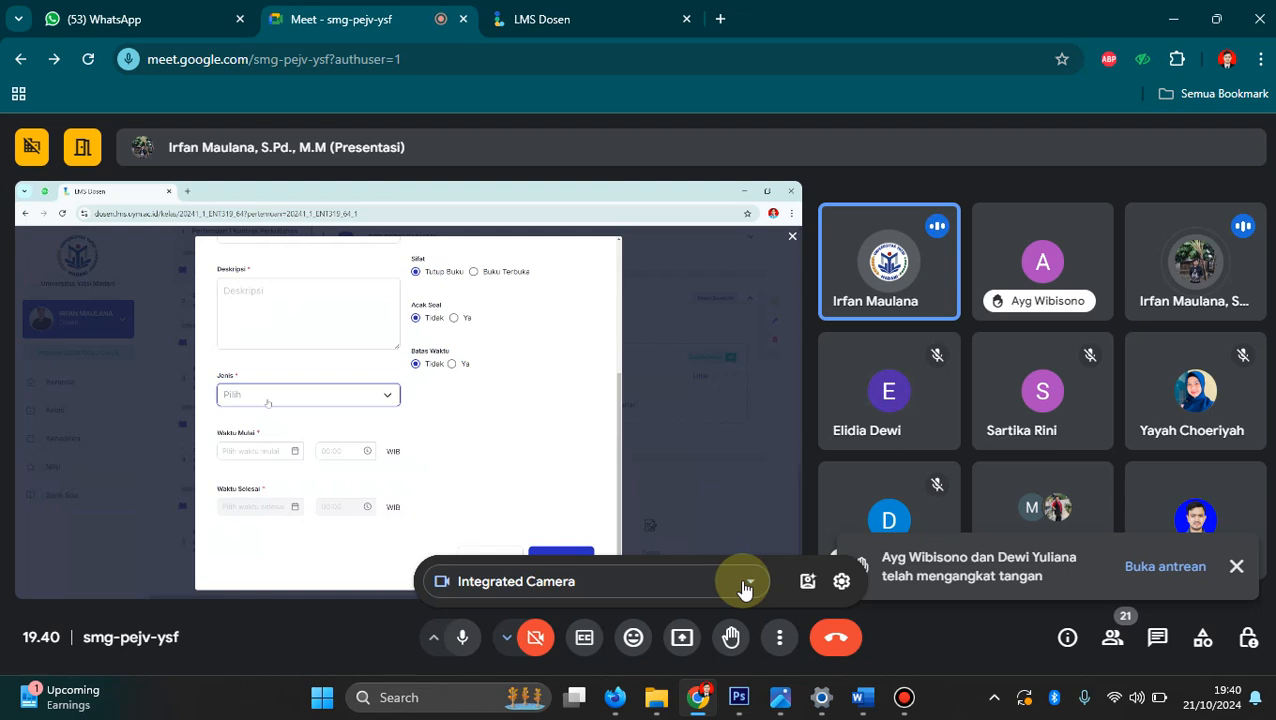
click(350, 609)
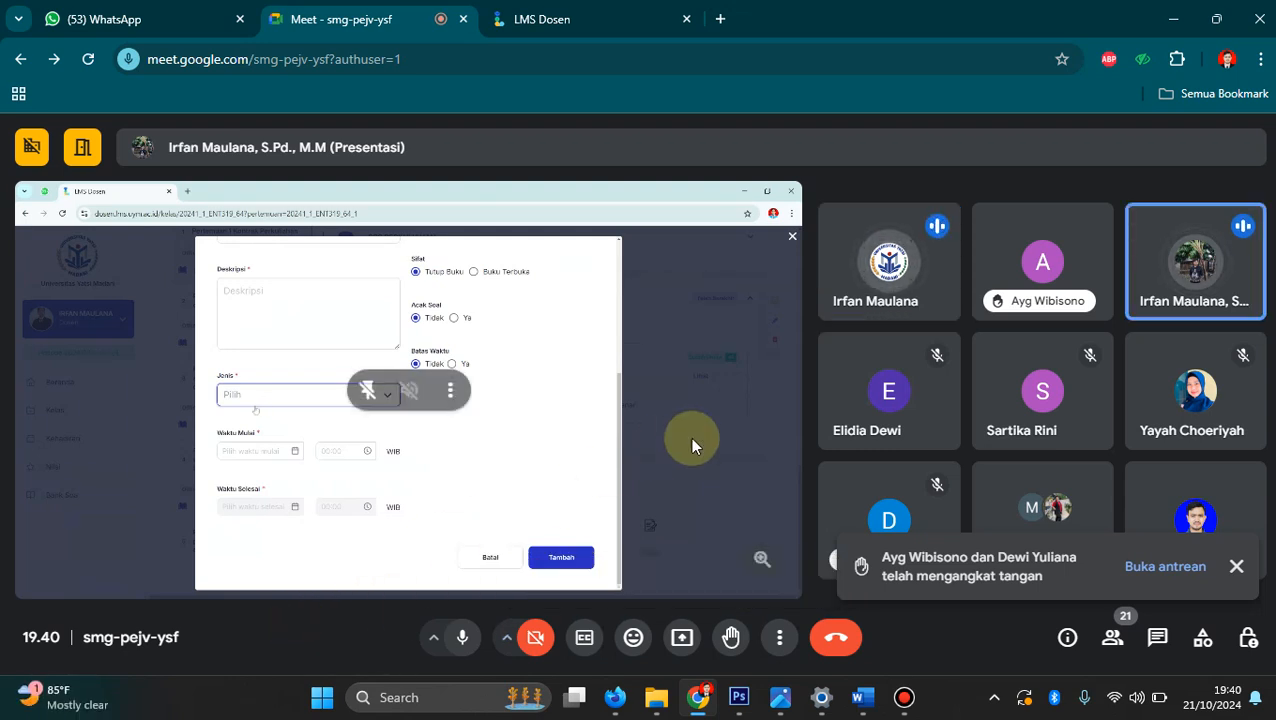
Dismiss the raised-hand notifications and the low-battery warning during the meeting.
click(1236, 566)
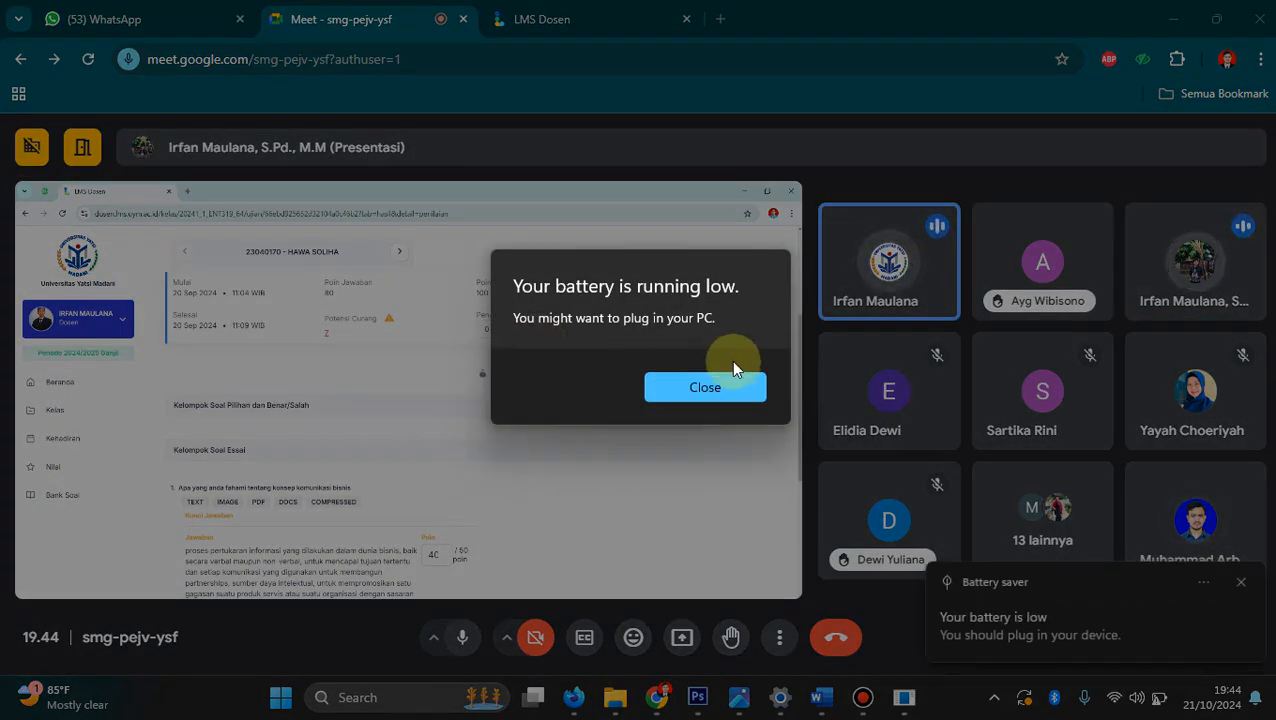
click(719, 384)
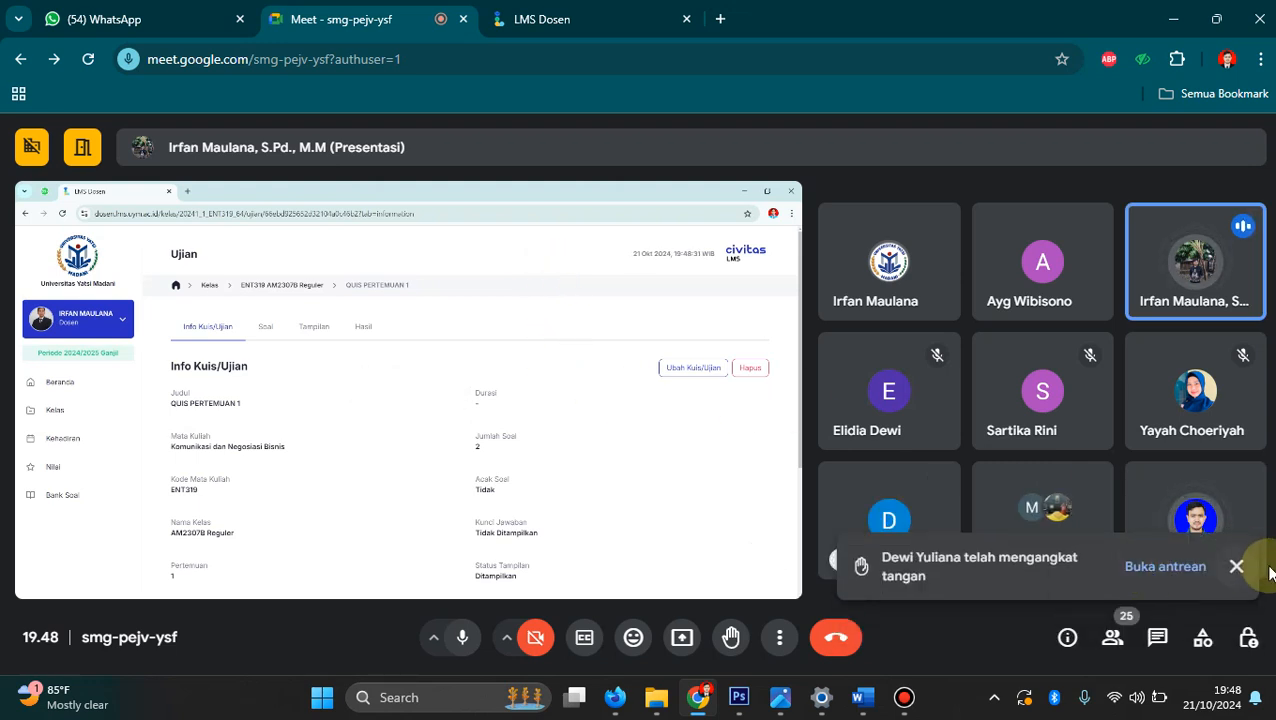
click(1236, 566)
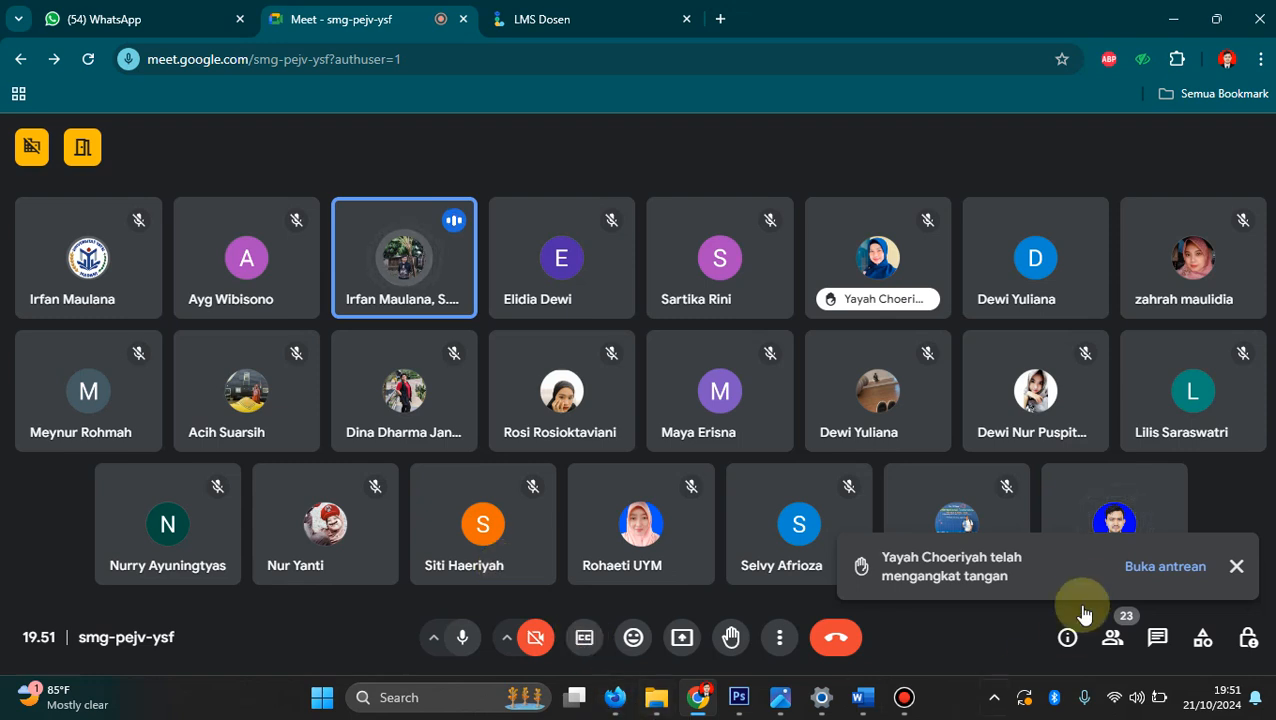
click(1236, 566)
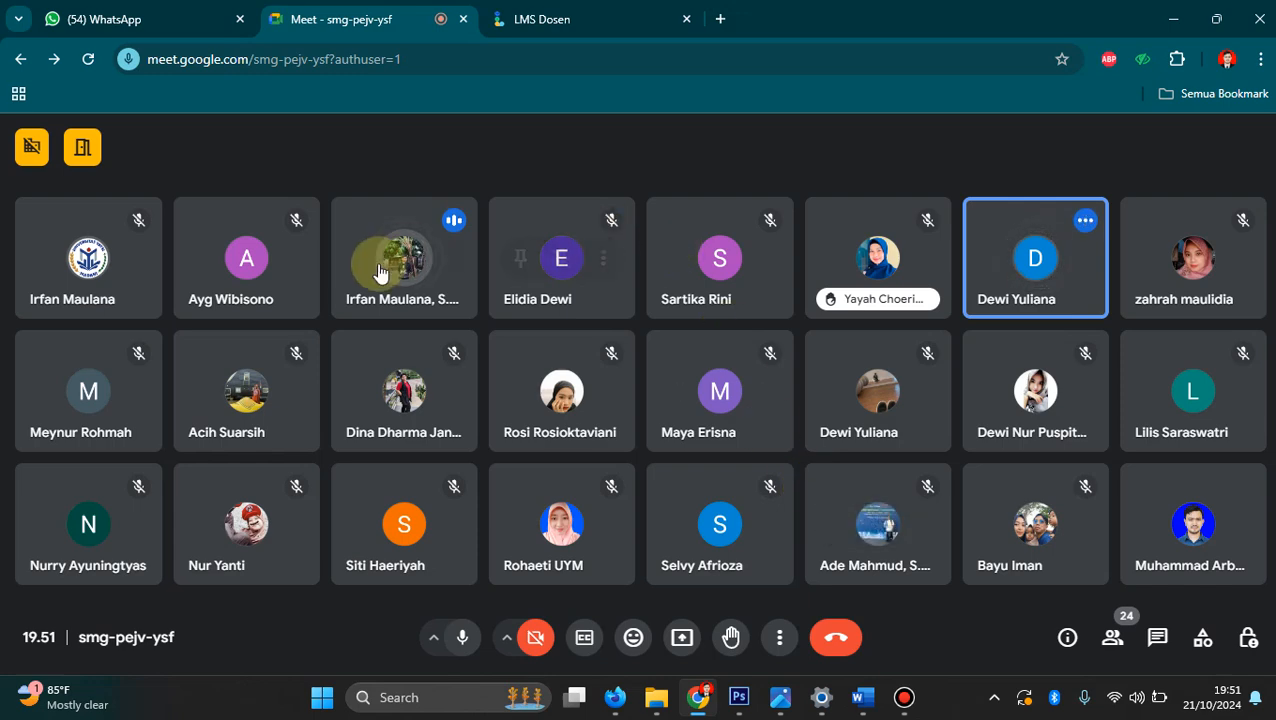
Mute the unmuted participant in the third tile of the top row for everyone in the call.
mouse_move(440, 228)
click(405, 260)
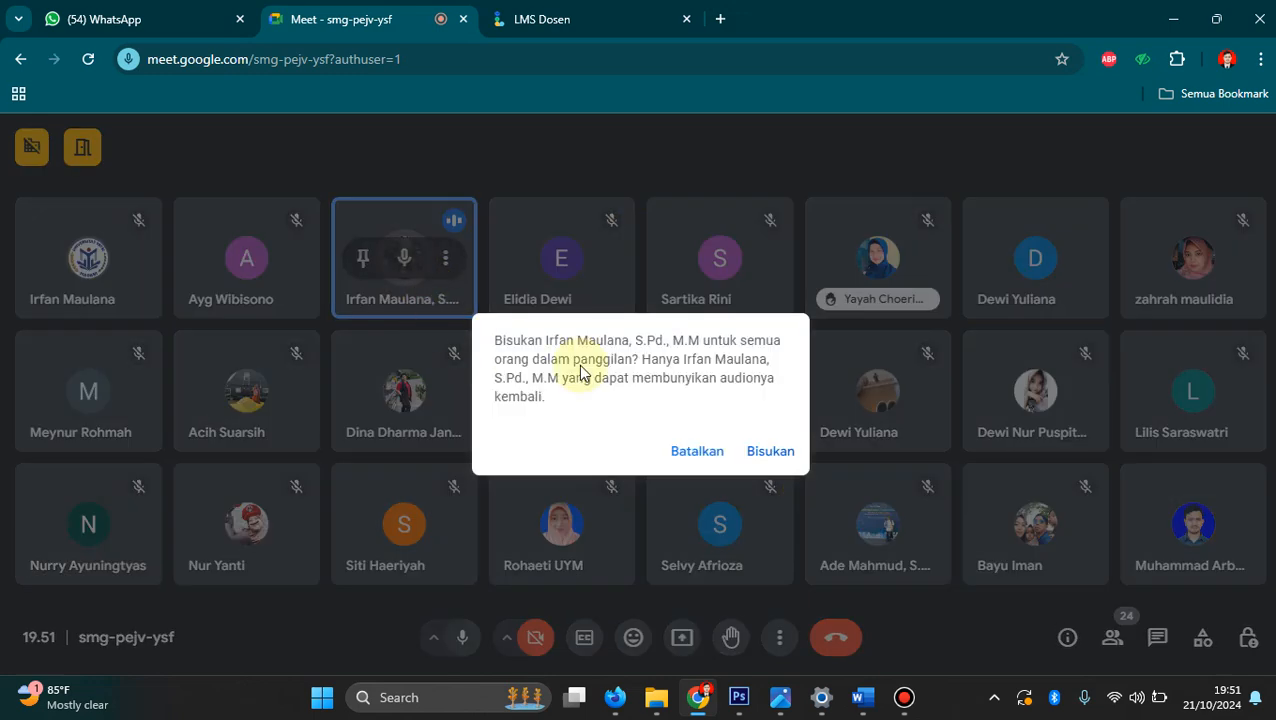
click(765, 450)
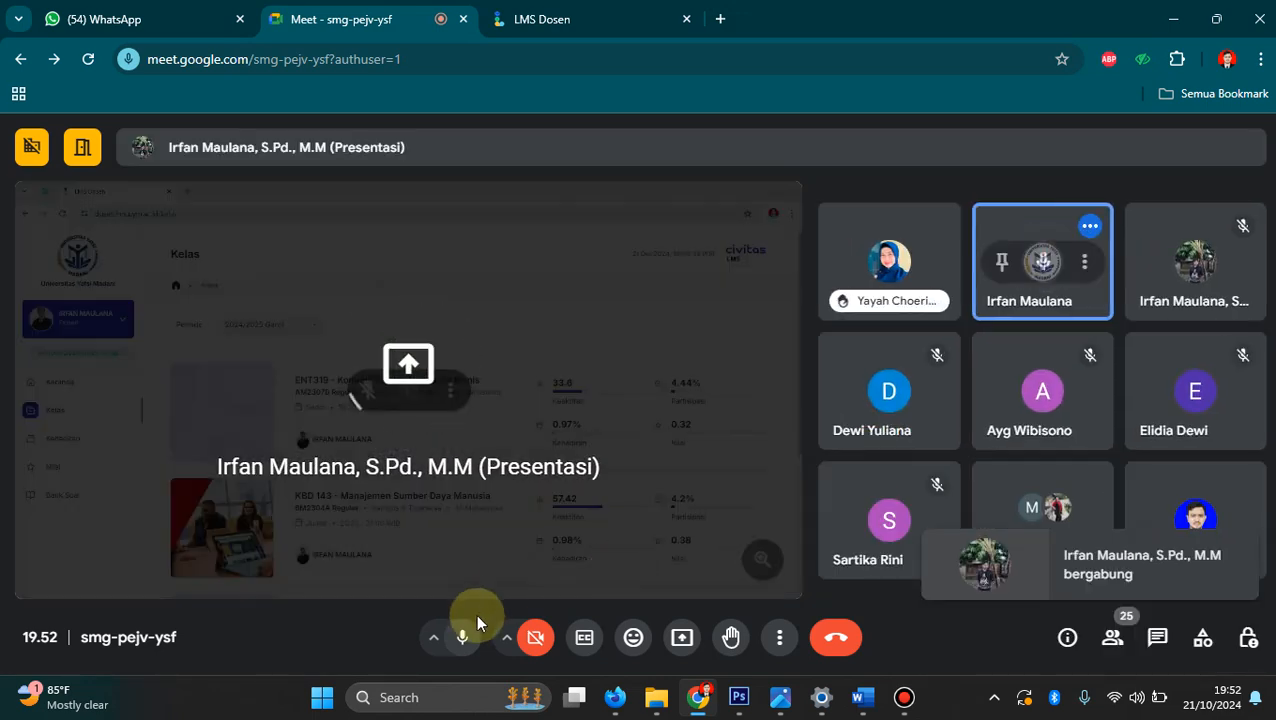
Mute your own microphone during the other participant's presentation and unmute it for the discussion.
click(474, 624)
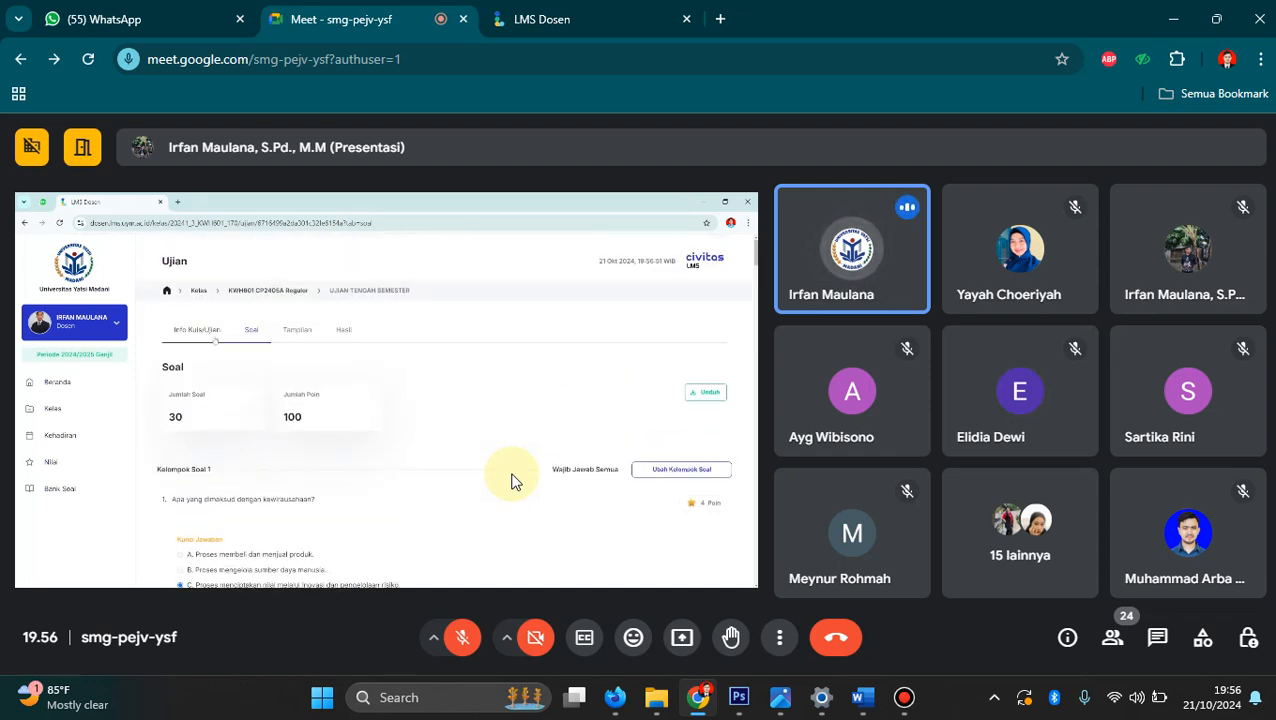
click(452, 643)
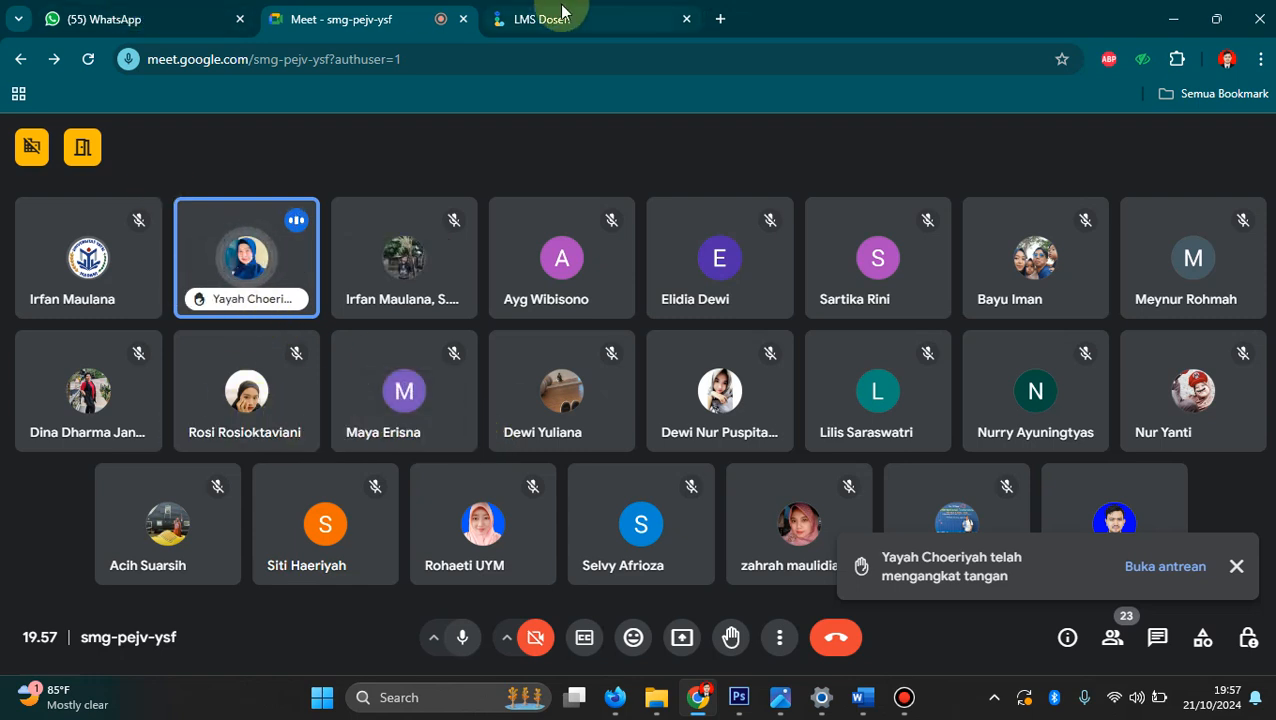
mouse_move(575, 19)
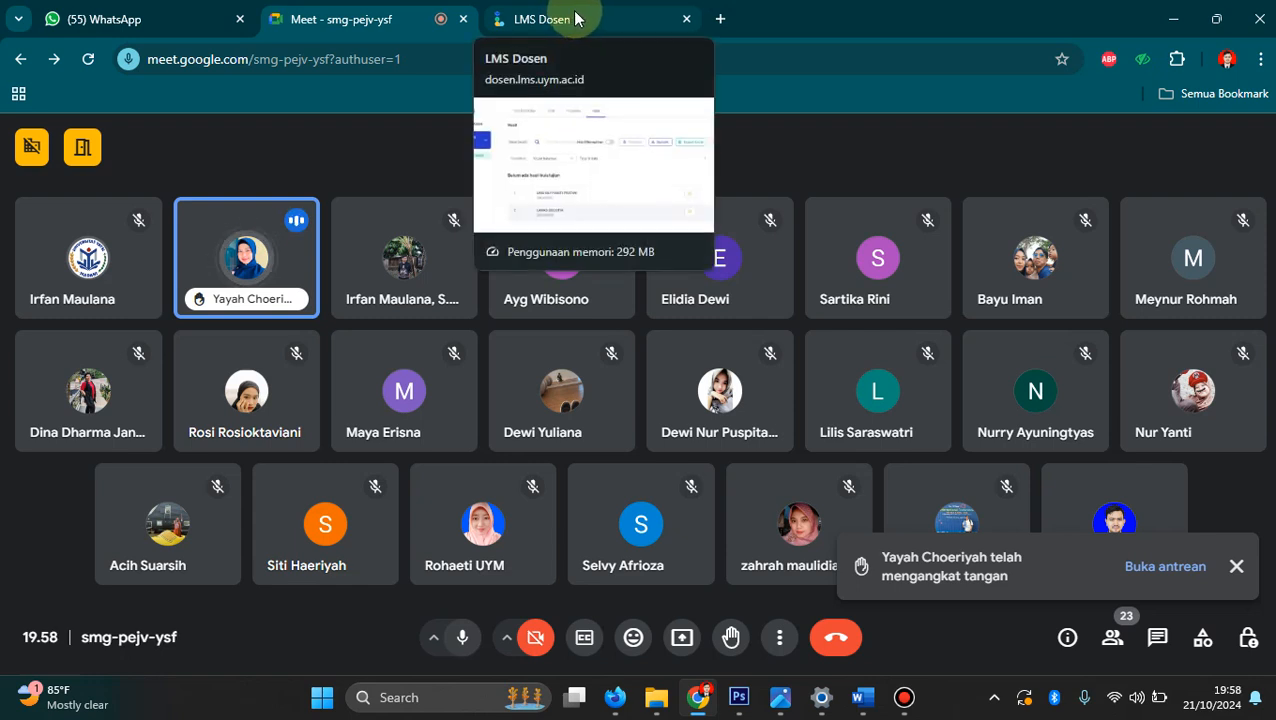
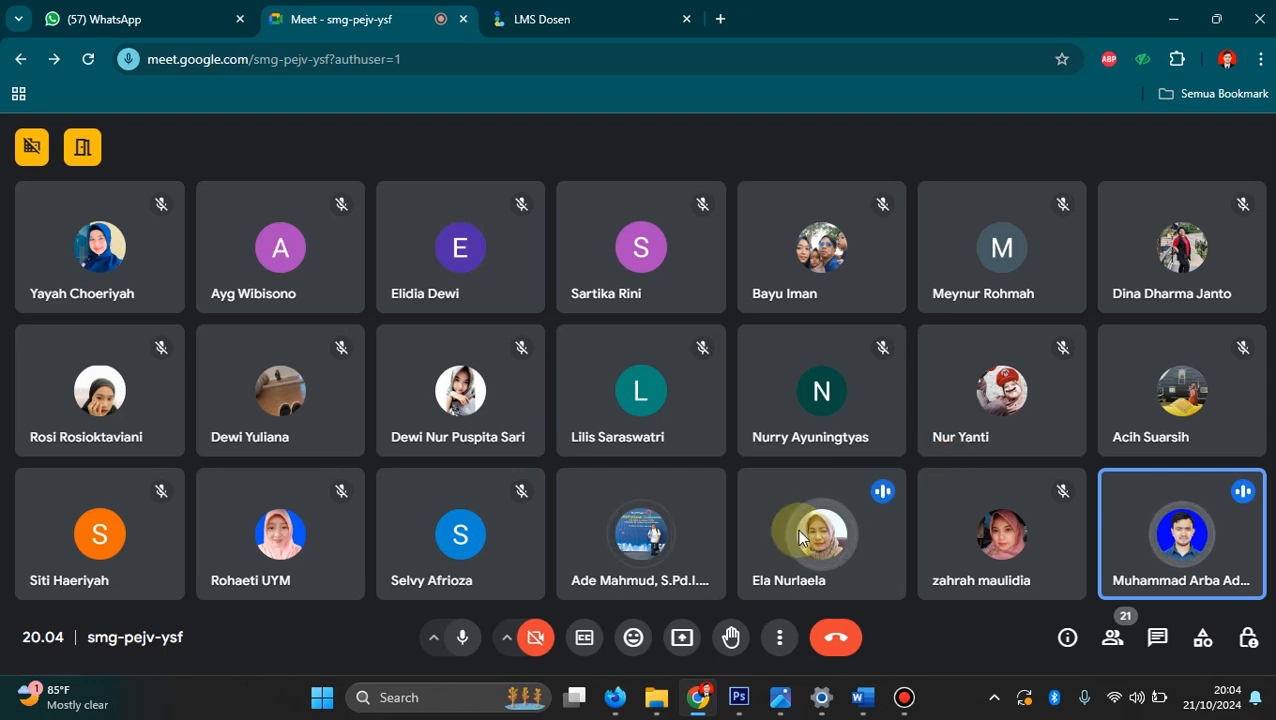
Turn the camera on for the closing and end the Google Meet call for all participants.
click(533, 640)
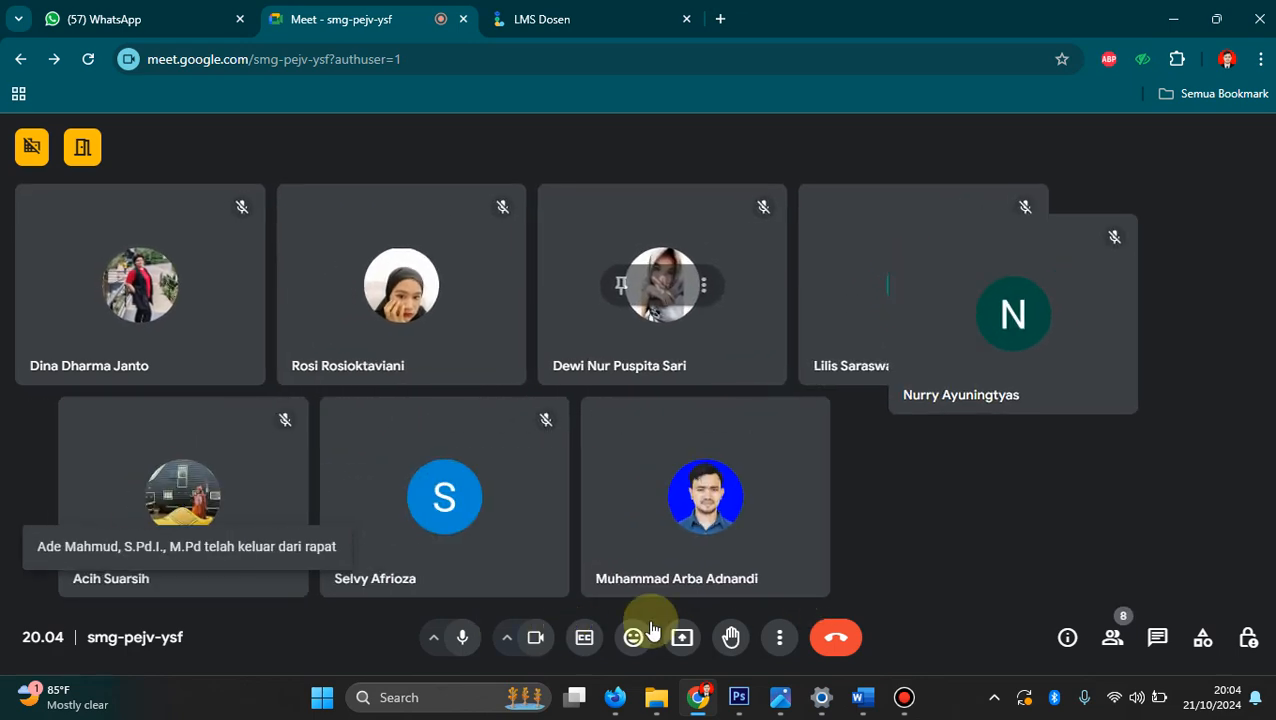
click(819, 638)
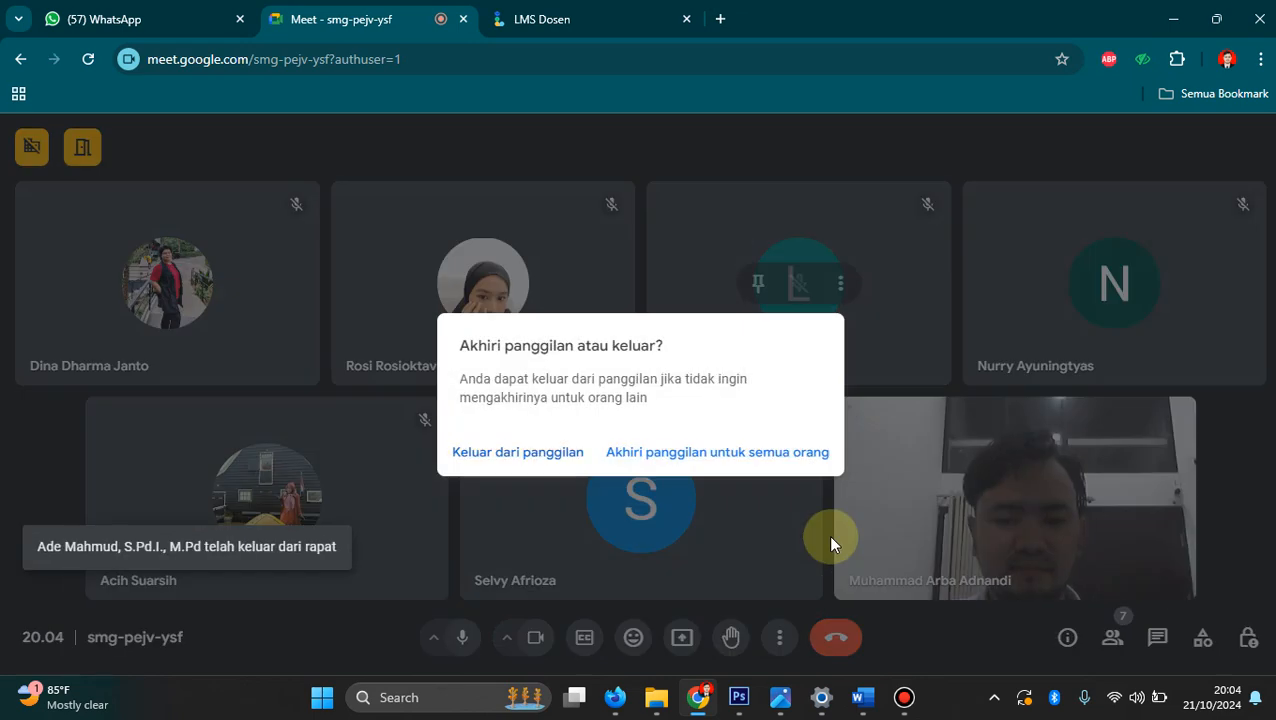
click(778, 453)
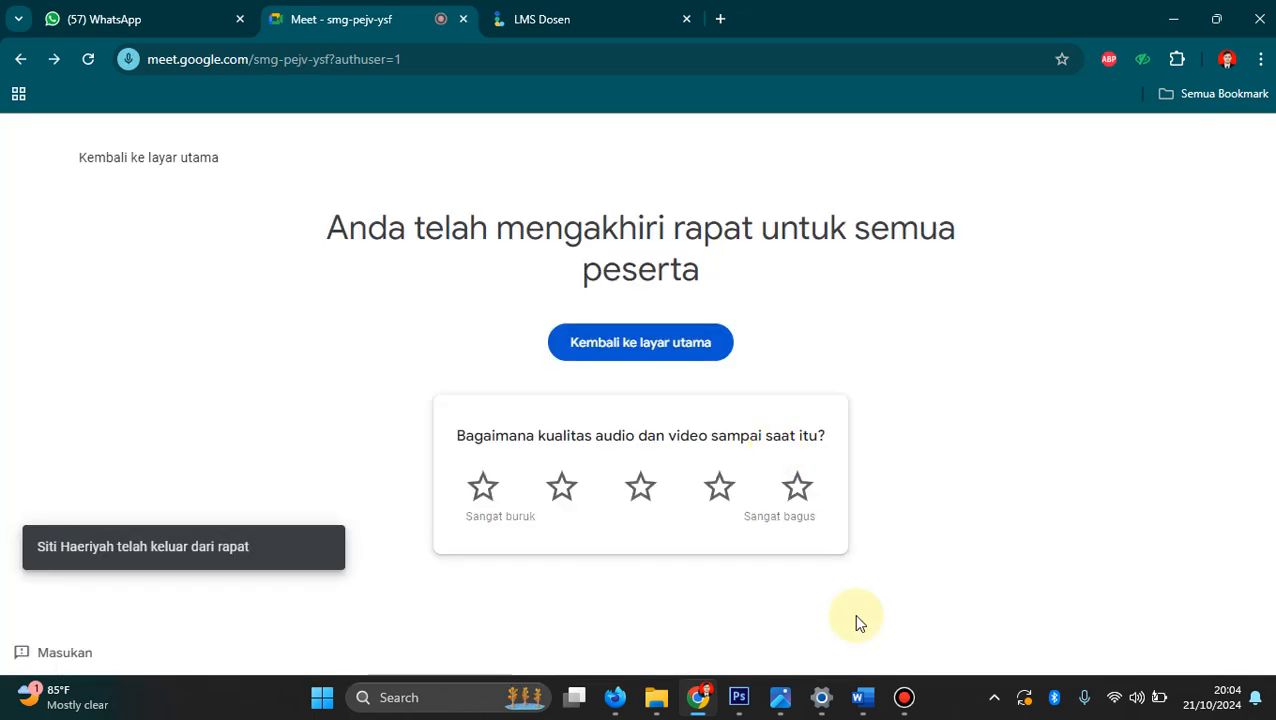